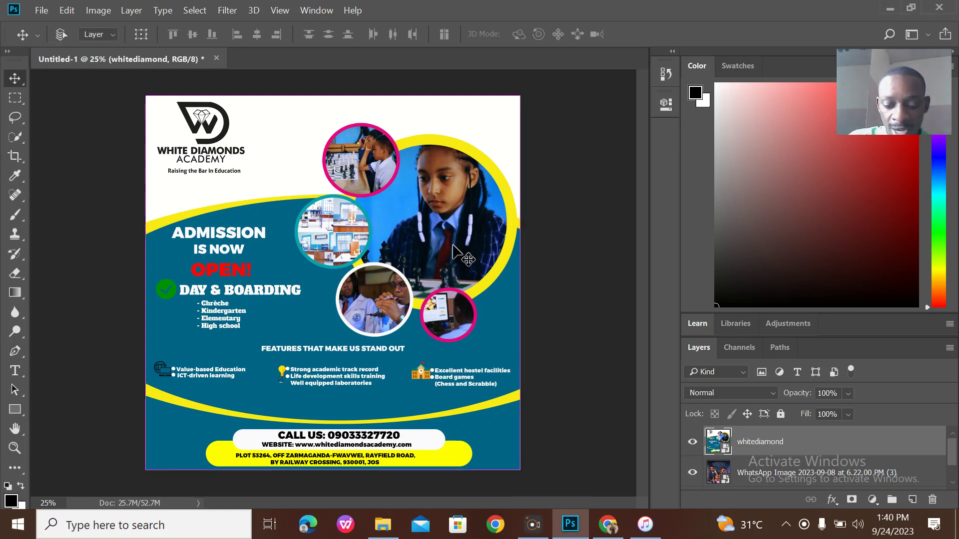
# Create a 3000 × 3000 px, 300 ppi document with a custom #fafafa background.
pyautogui.hotkey('ctrl', 'n')
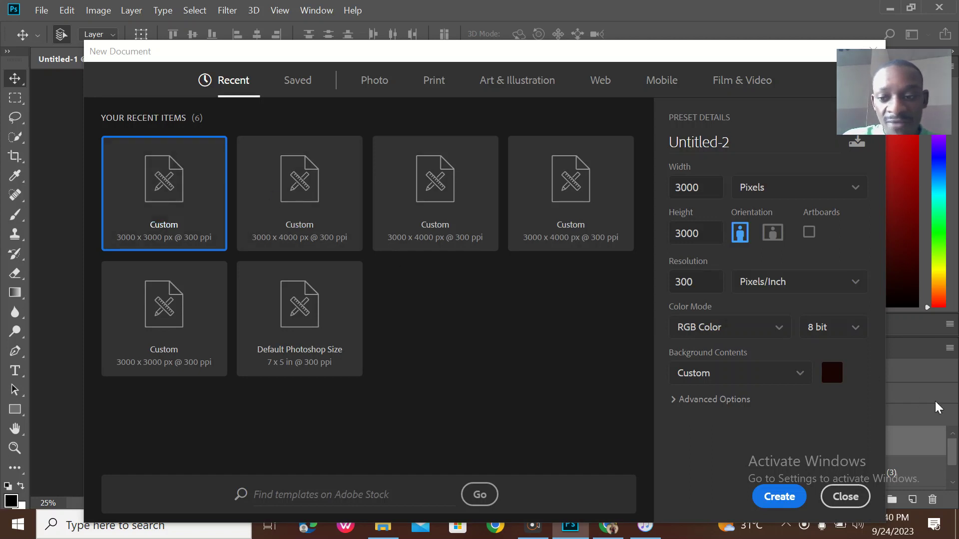
pyautogui.click(831, 370)
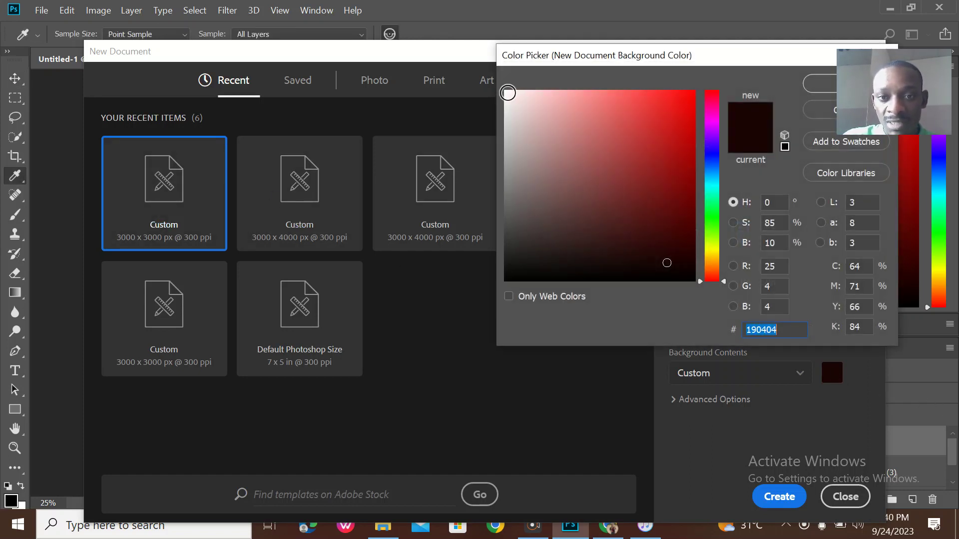
pyautogui.click(506, 93)
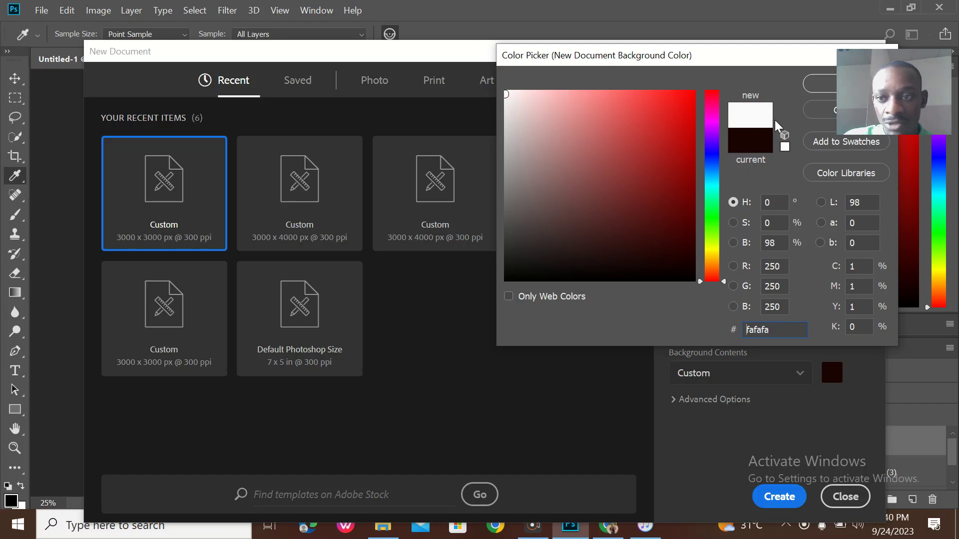
pyautogui.click(820, 83)
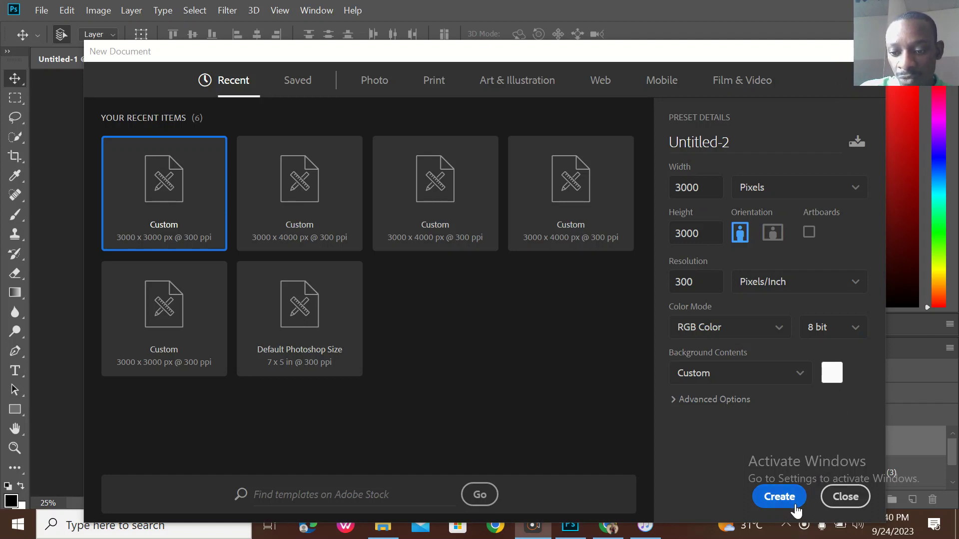
pyautogui.click(779, 497)
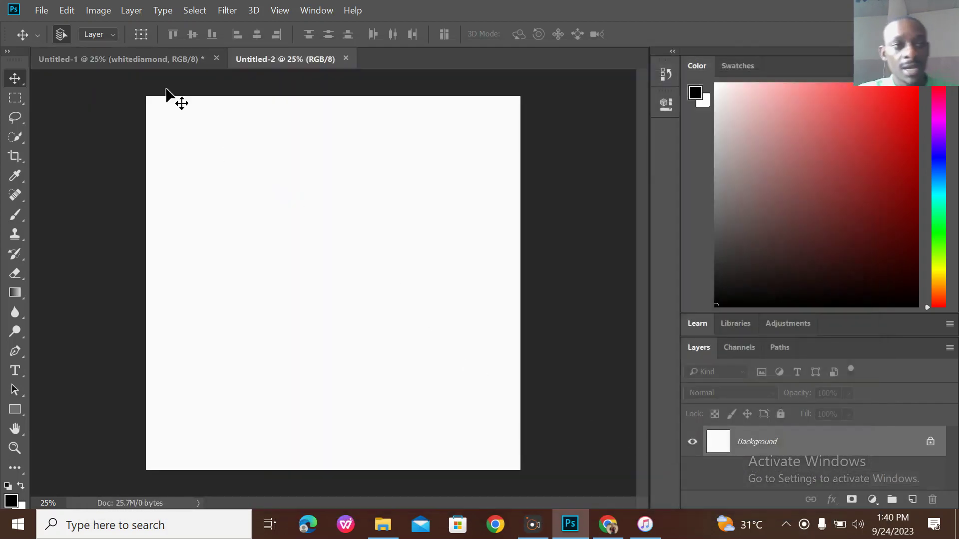
# Copy the whitediamond flyer layer into Untitled-2, scale it to about 37%, and move it top-left.
pyautogui.click(150, 57)
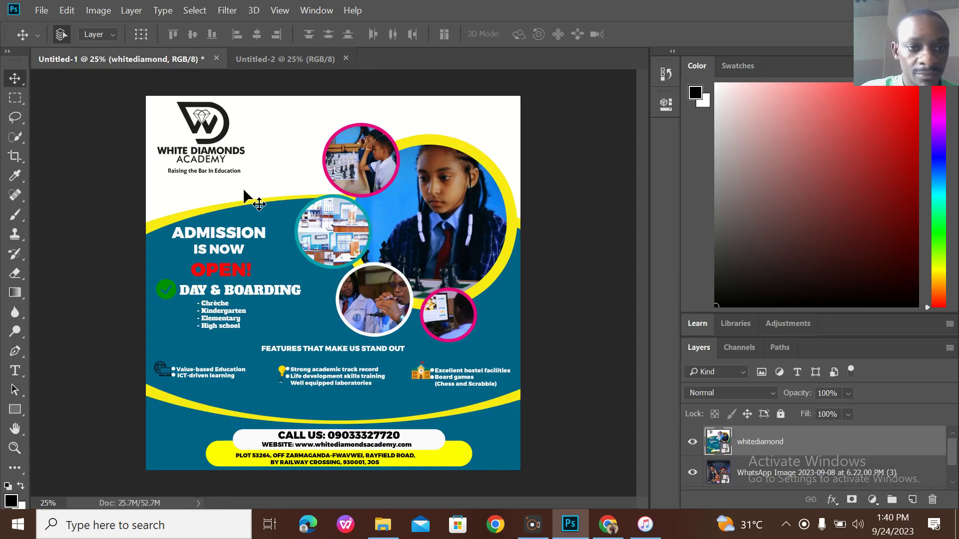
pyautogui.moveTo(260, 183); pyautogui.dragTo(271, 258)
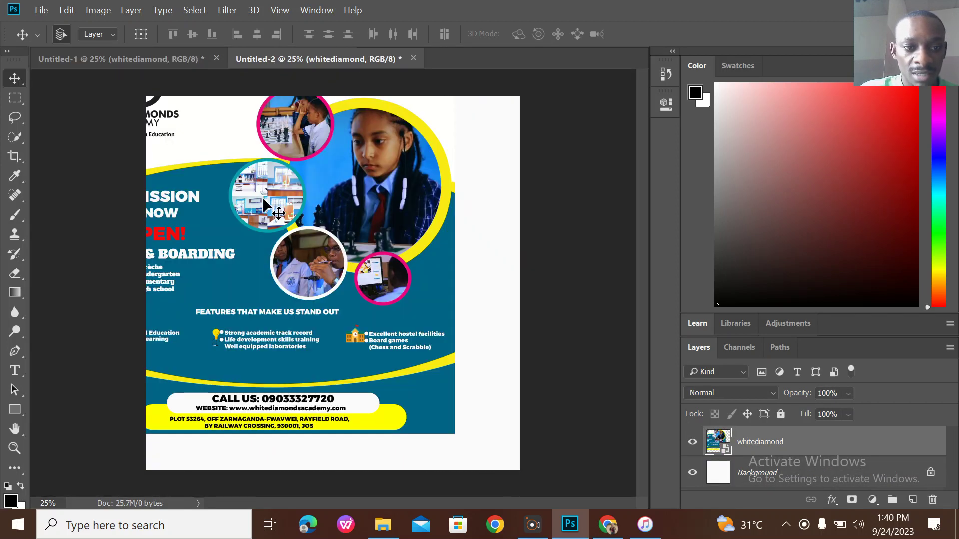
pyautogui.hotkey('ctrl', 't')
pyautogui.moveTo(231, 128); pyautogui.dragTo(259, 231)
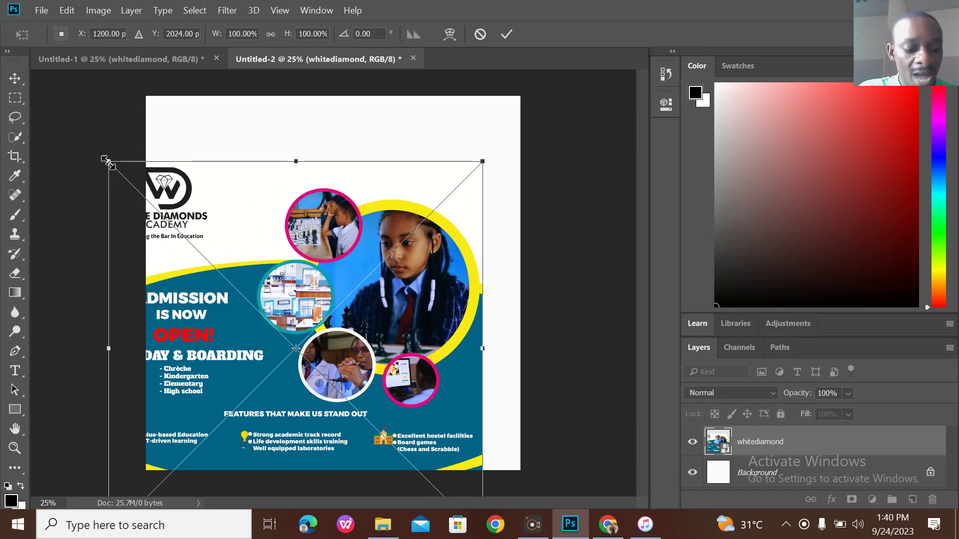
pyautogui.moveTo(106, 159); pyautogui.dragTo(387, 353)
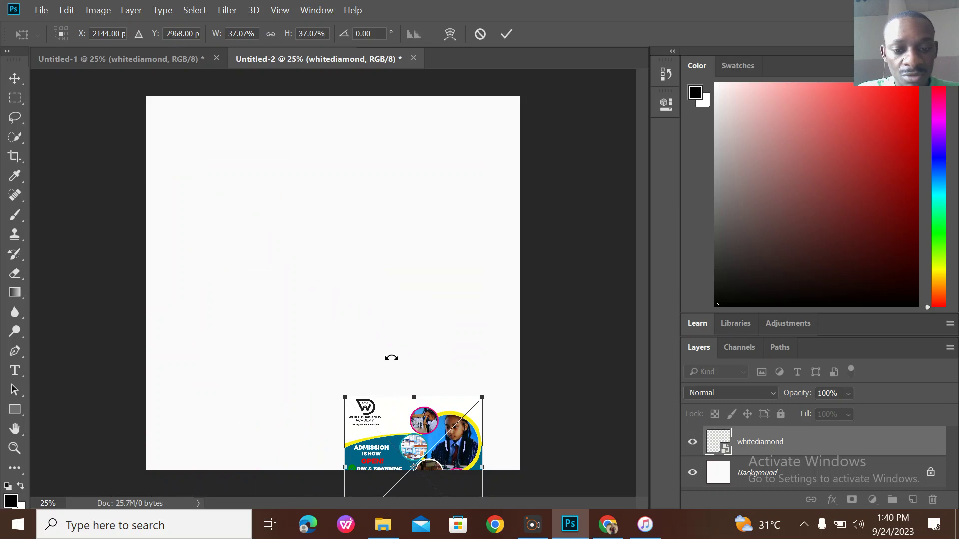
pyautogui.press('Return')
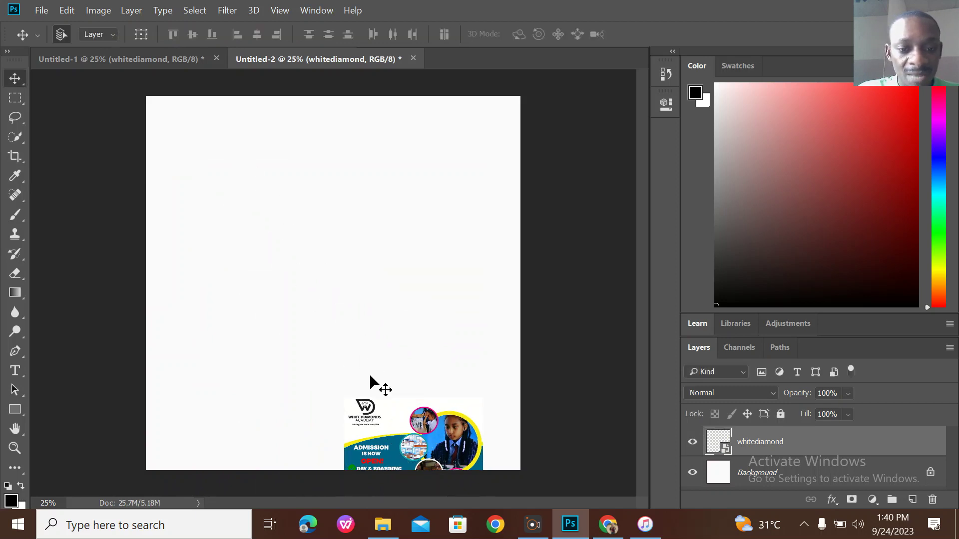
pyautogui.moveTo(399, 429); pyautogui.dragTo(199, 146)
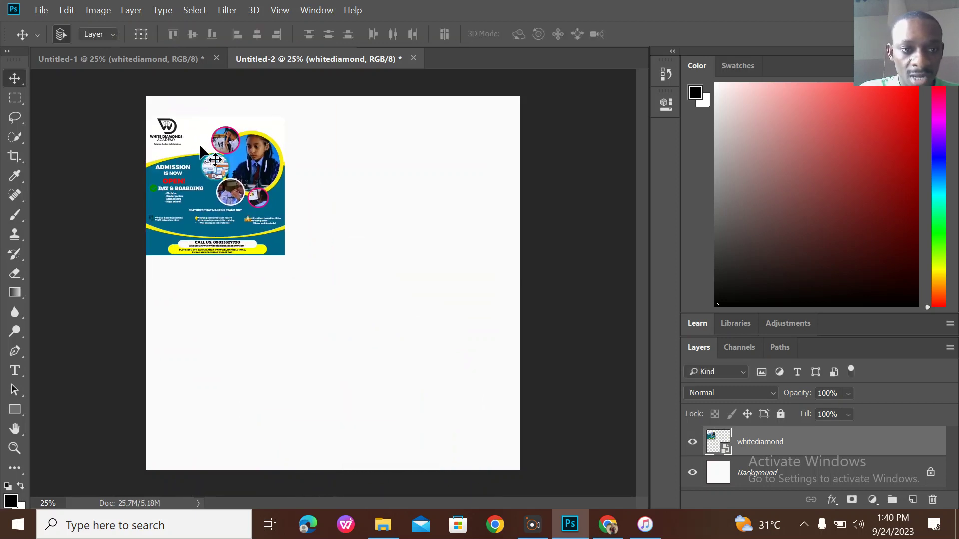
# Compare the new canvas against the original flyer document.
pyautogui.click(152, 61)
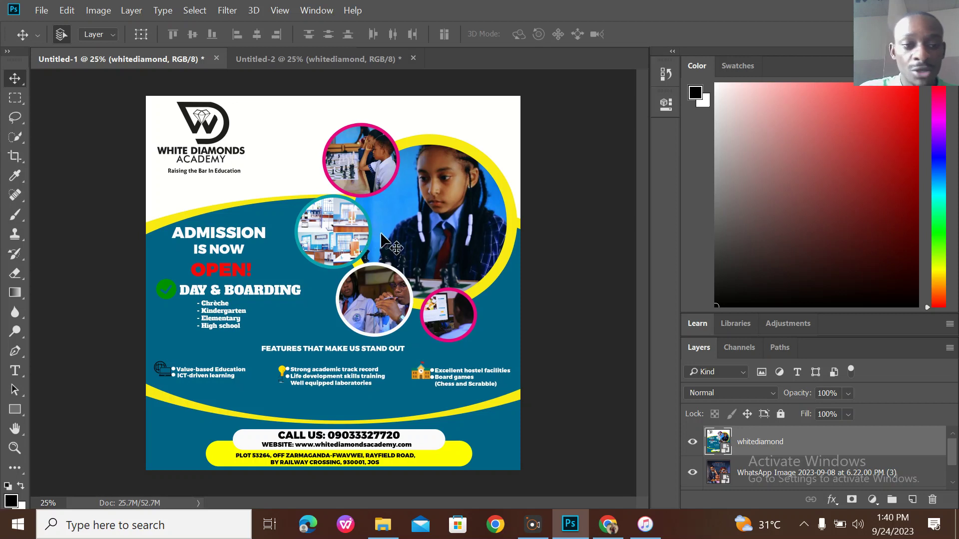
pyautogui.click(348, 59)
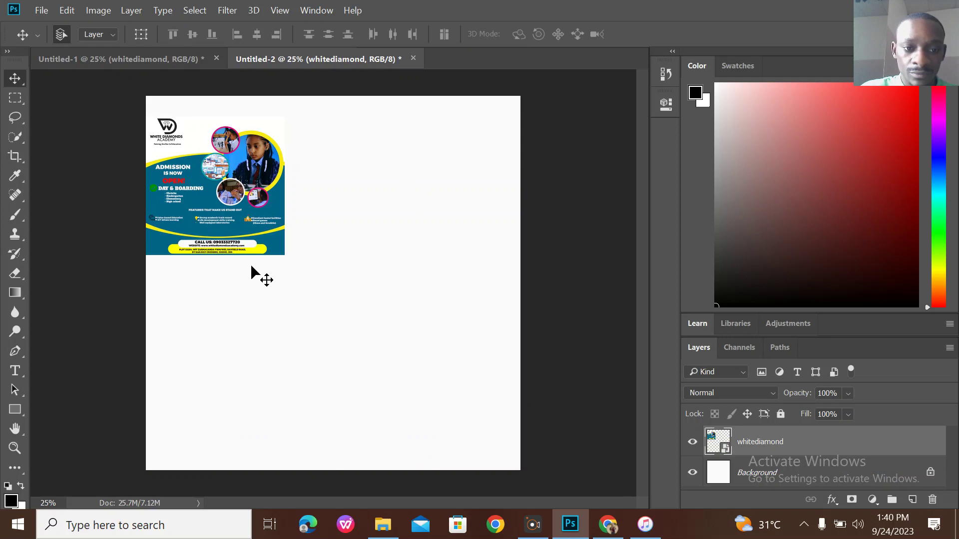
pyautogui.click(149, 58)
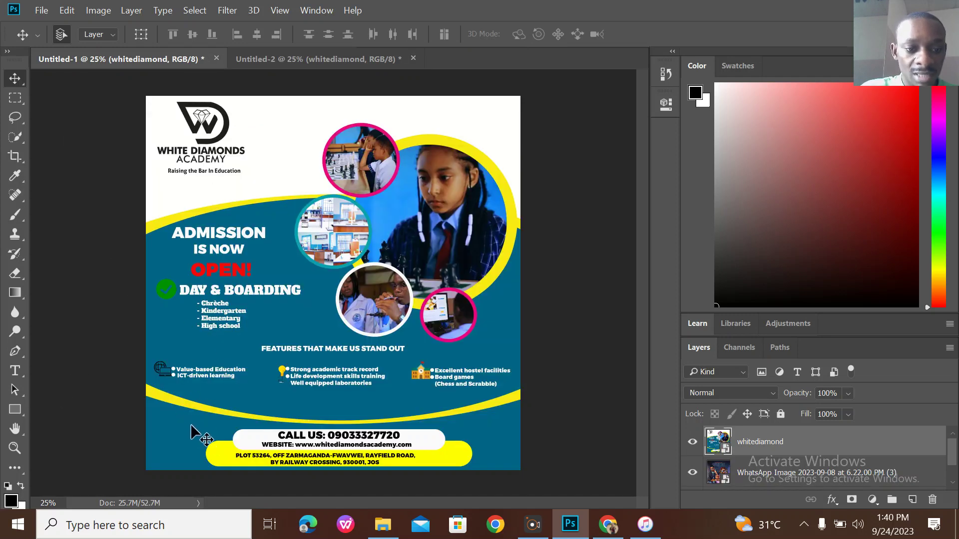
pyautogui.click(299, 61)
pyautogui.click(15, 409)
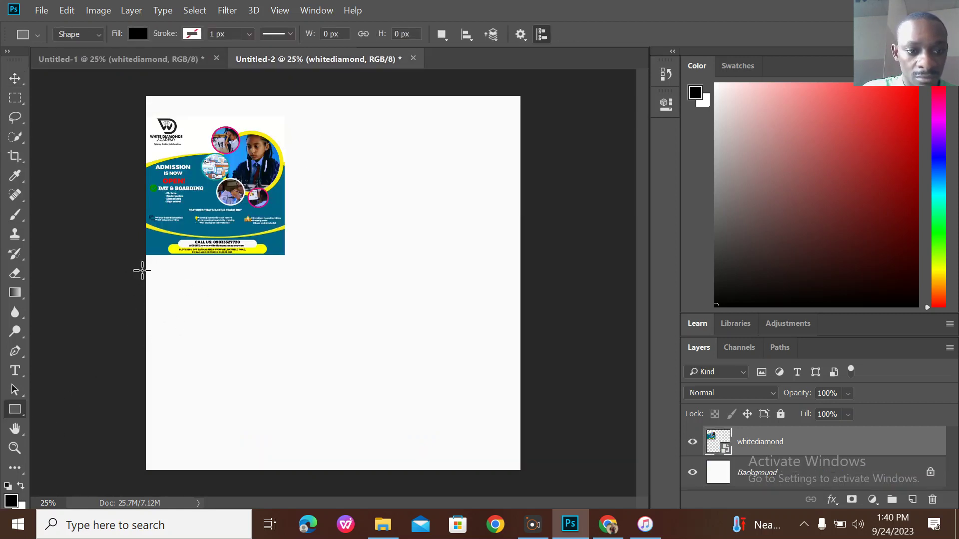
# Draw a rectangle over the lower canvas and fill it with the flyer's teal, #036487.
pyautogui.moveTo(145, 270); pyautogui.dragTo(538, 485)
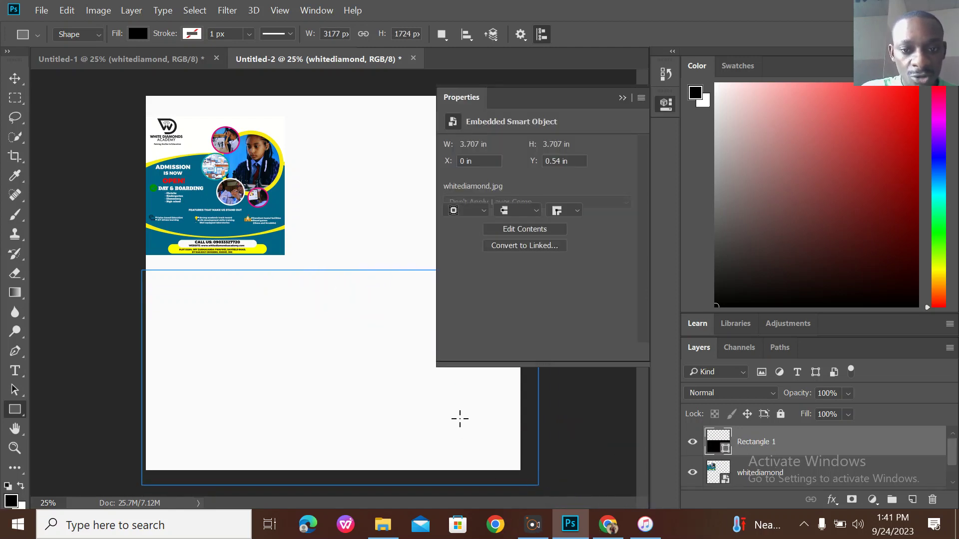
pyautogui.click(453, 193)
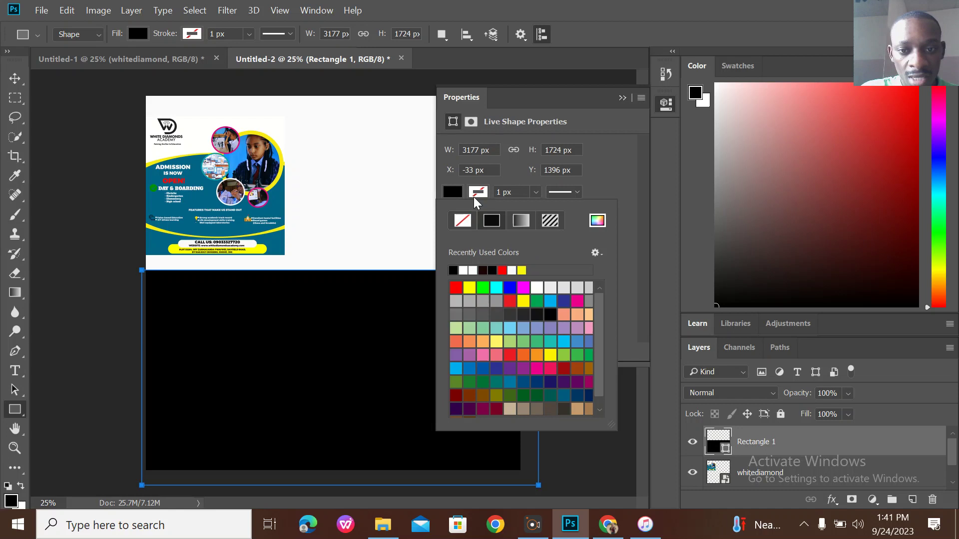
pyautogui.click(601, 218)
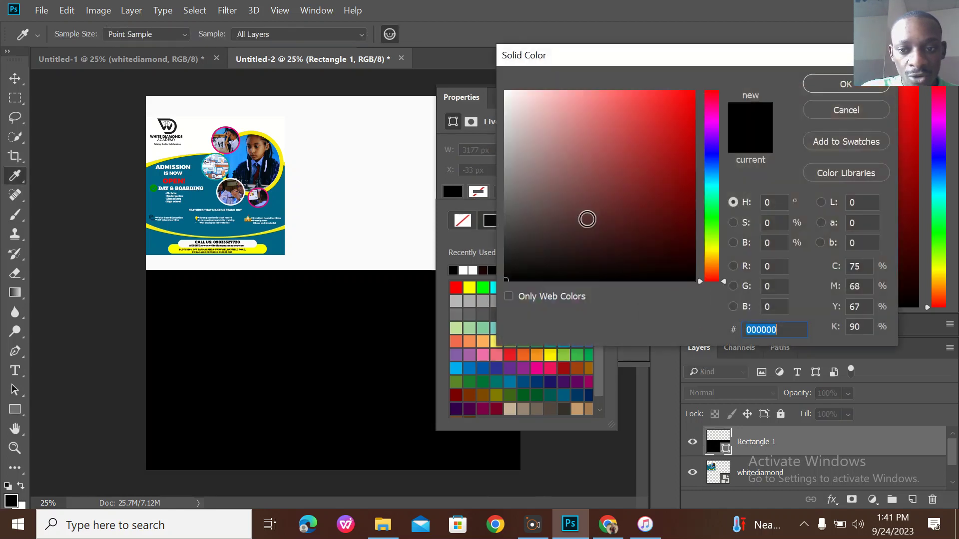
pyautogui.click(269, 233)
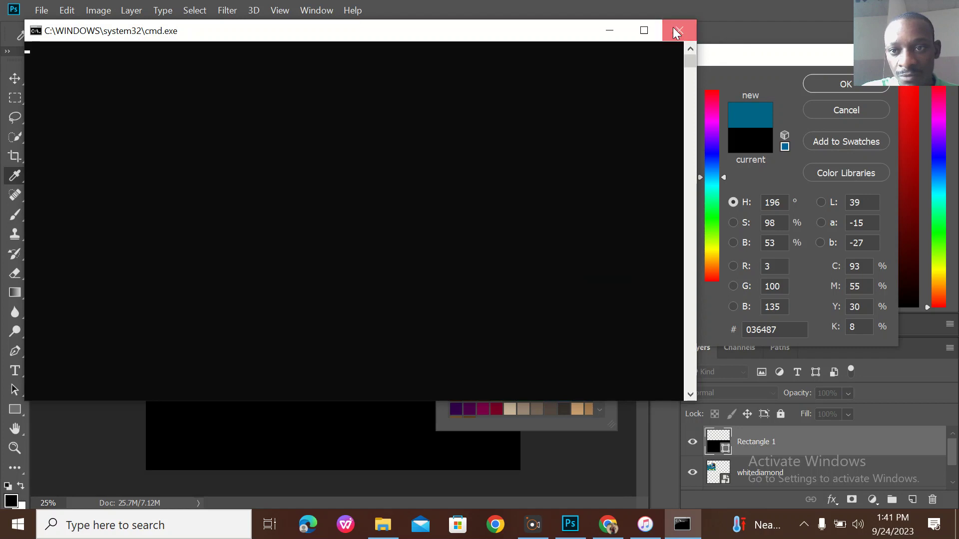
pyautogui.click(675, 32)
pyautogui.click(851, 90)
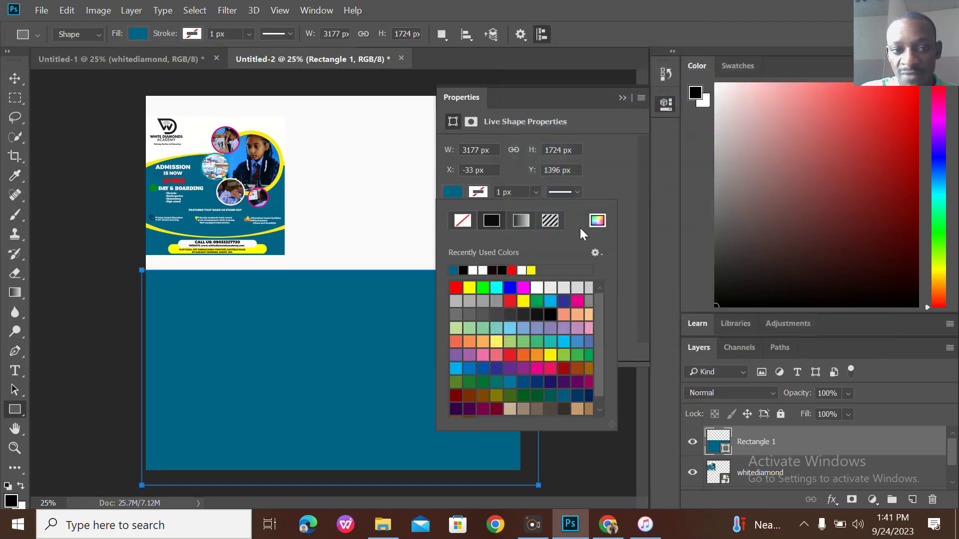
pyautogui.click(622, 98)
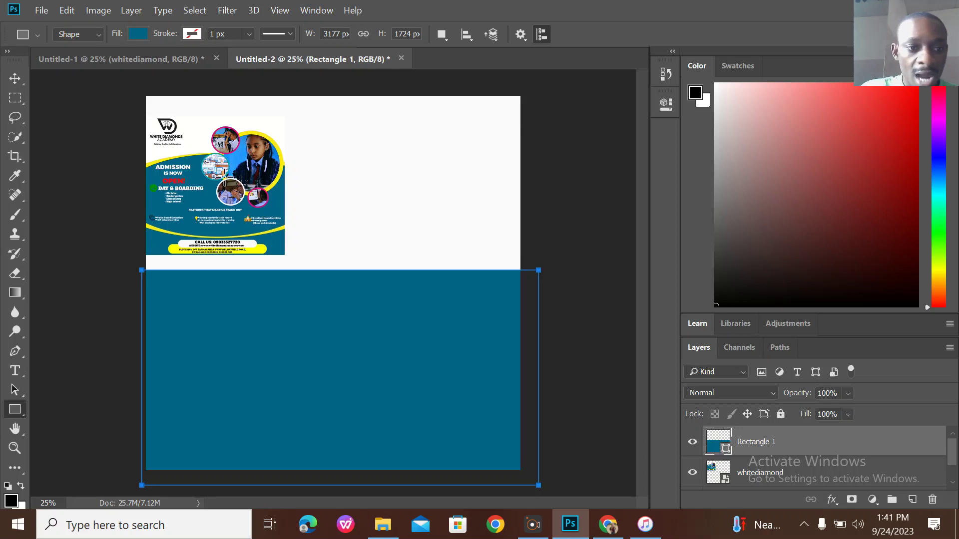
# Hide the whitediamond reference flyer layer.
pyautogui.click(17, 80)
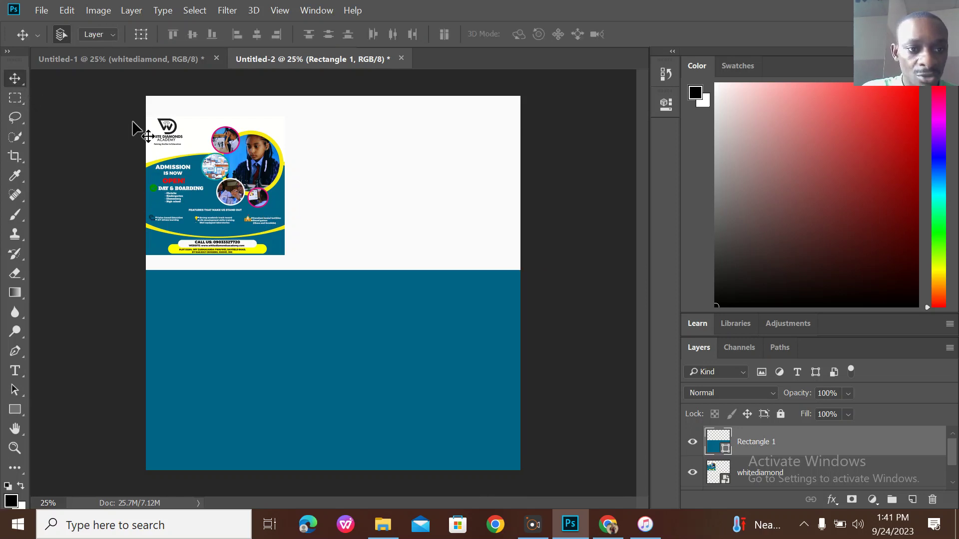
pyautogui.click(206, 165)
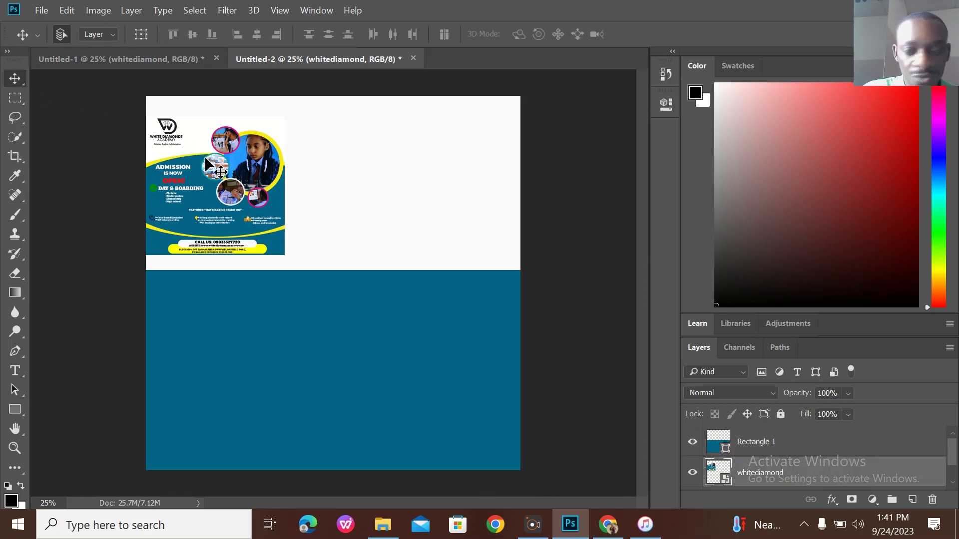
pyautogui.rightClick(218, 206)
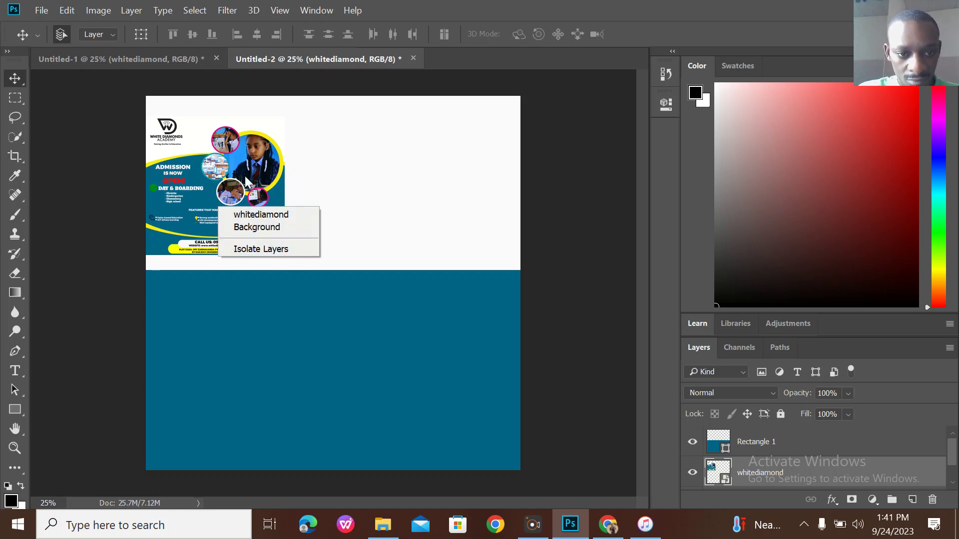
pyautogui.click(696, 471)
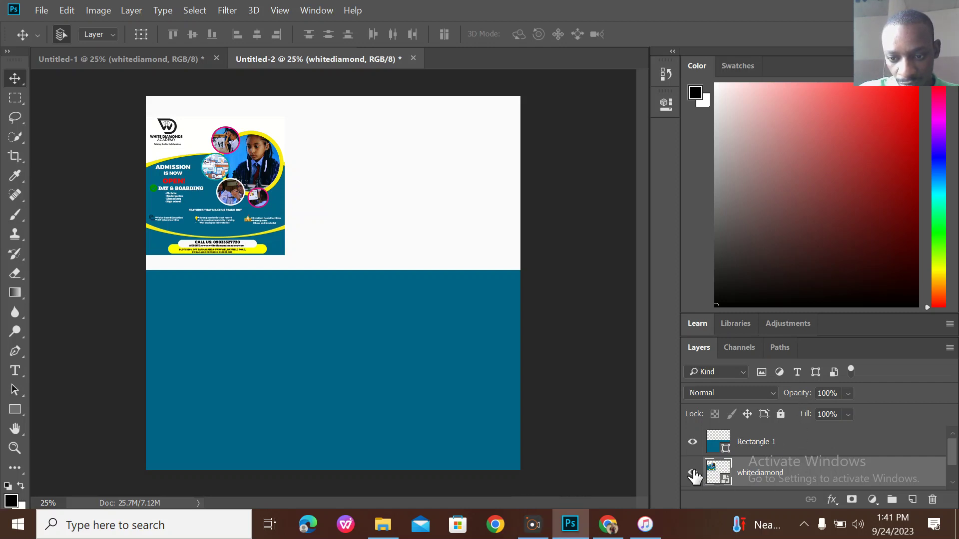
pyautogui.click(693, 472)
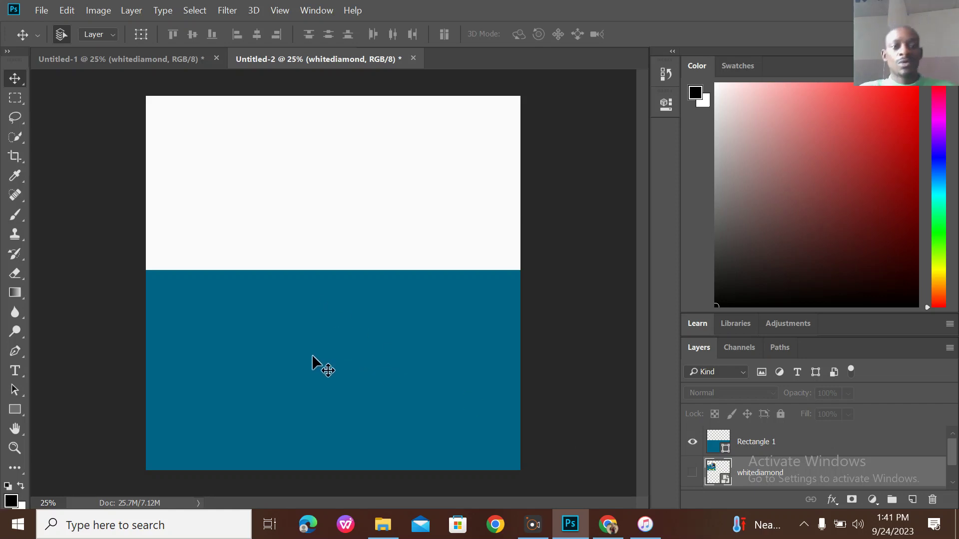
pyautogui.click(147, 58)
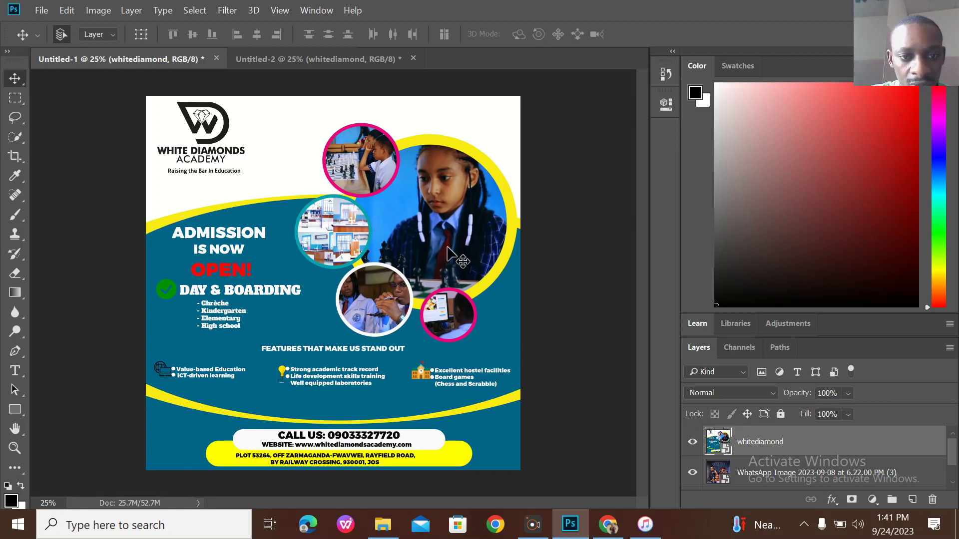
# Draw a large yellow ellipse across the middle of the canvas.
pyautogui.click(334, 58)
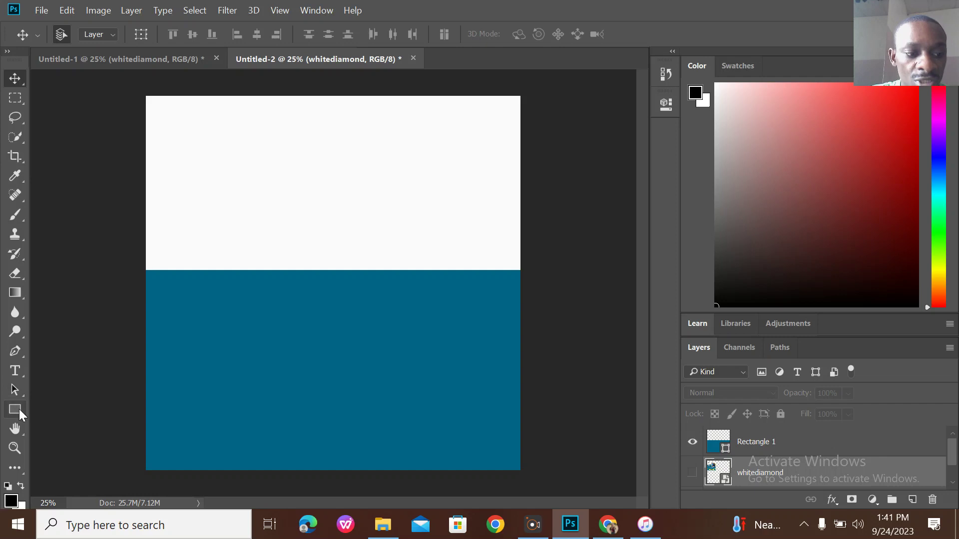
pyautogui.click(19, 409)
pyautogui.click(111, 440)
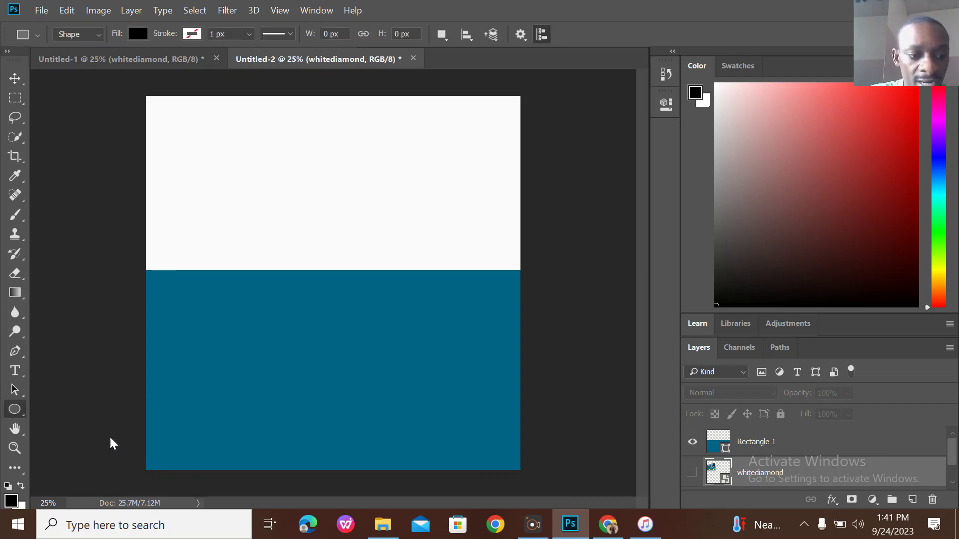
pyautogui.moveTo(125, 225); pyautogui.dragTo(588, 428)
pyautogui.click(453, 216)
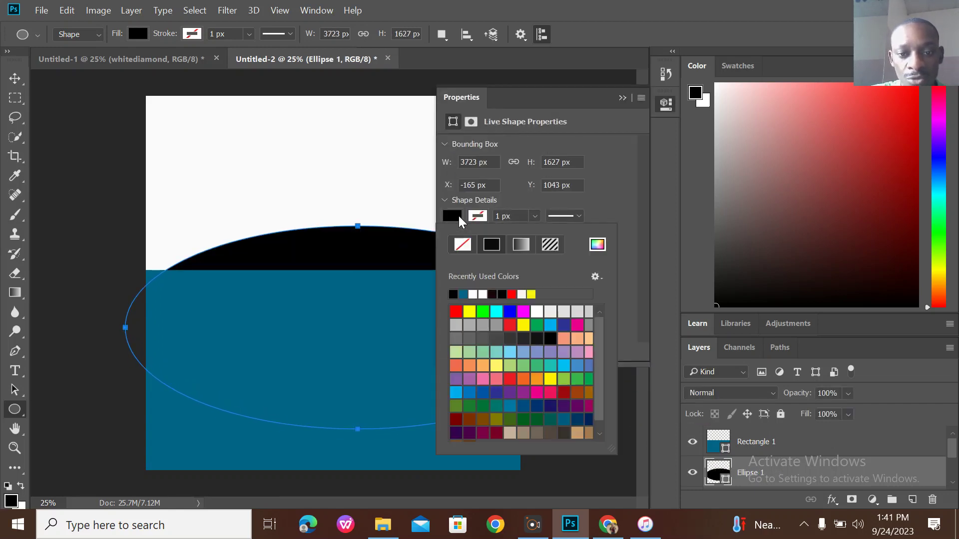
pyautogui.click(470, 311)
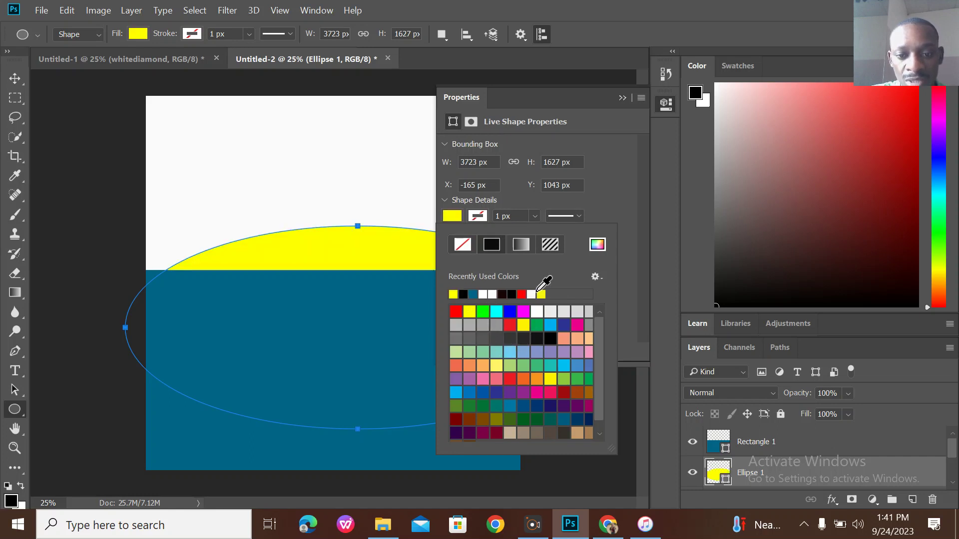
# Stack Ellipse 1 above Rectangle 1 and shift it slightly left.
pyautogui.click(622, 98)
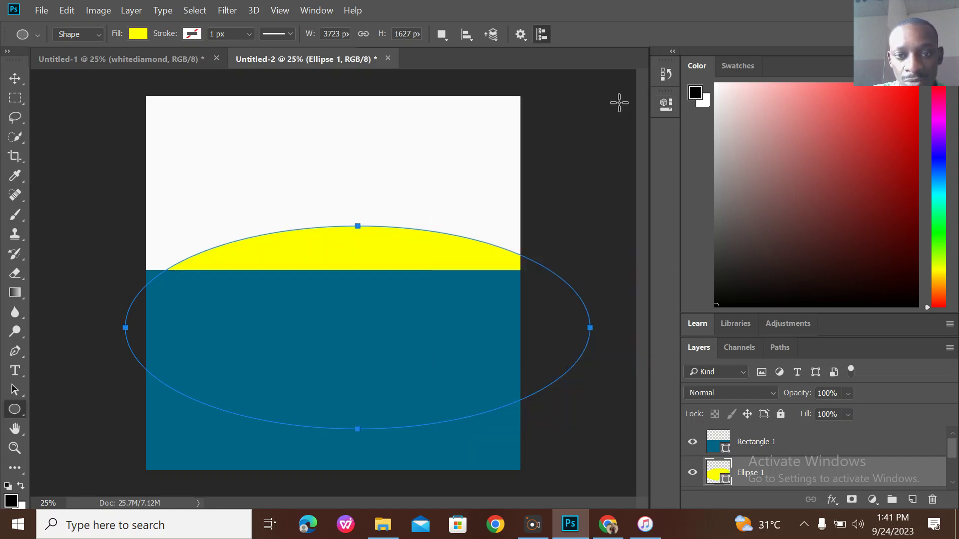
pyautogui.moveTo(723, 441); pyautogui.dragTo(774, 475)
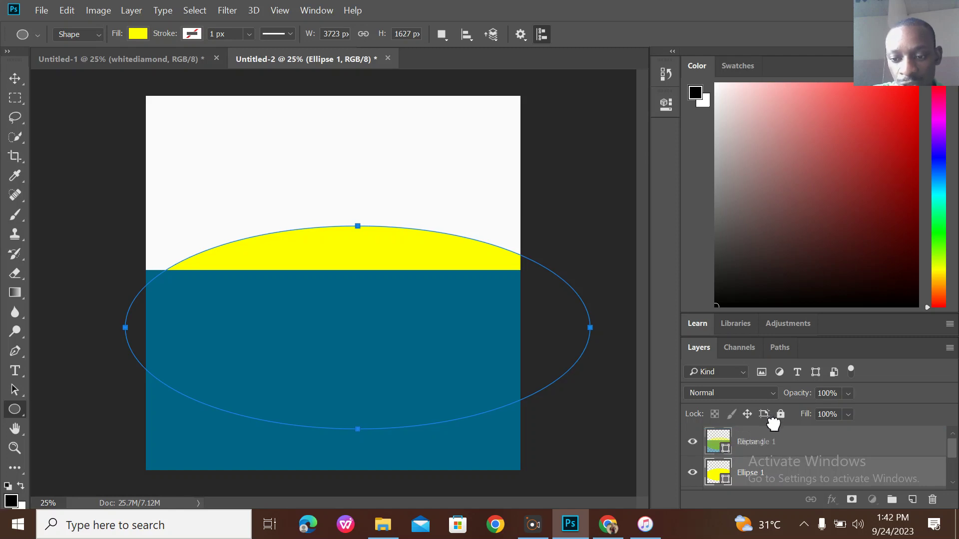
pyautogui.moveTo(773, 423); pyautogui.dragTo(775, 427)
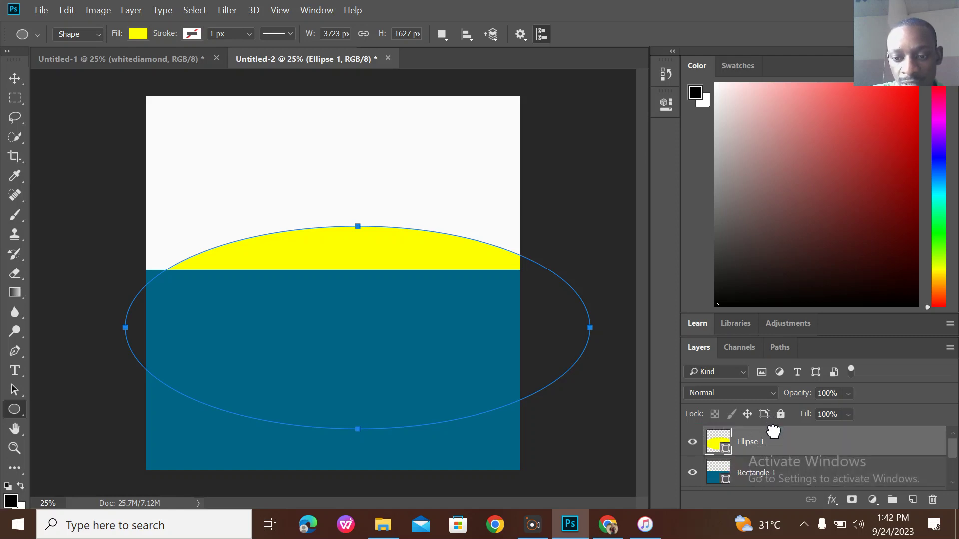
pyautogui.click(15, 79)
pyautogui.moveTo(417, 362); pyautogui.dragTo(399, 346)
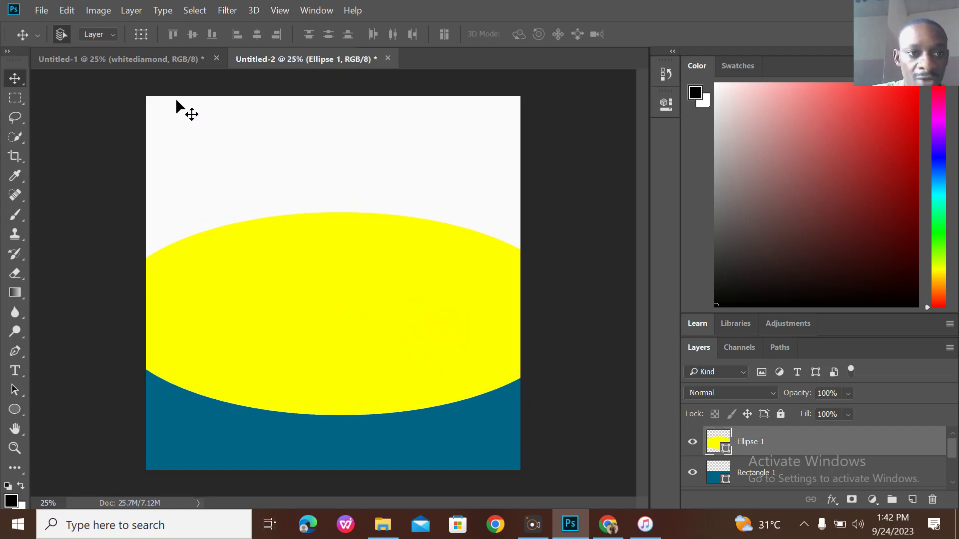
# Enlarge the yellow ellipse with Free Transform and reposition it across the canvas.
pyautogui.click(161, 58)
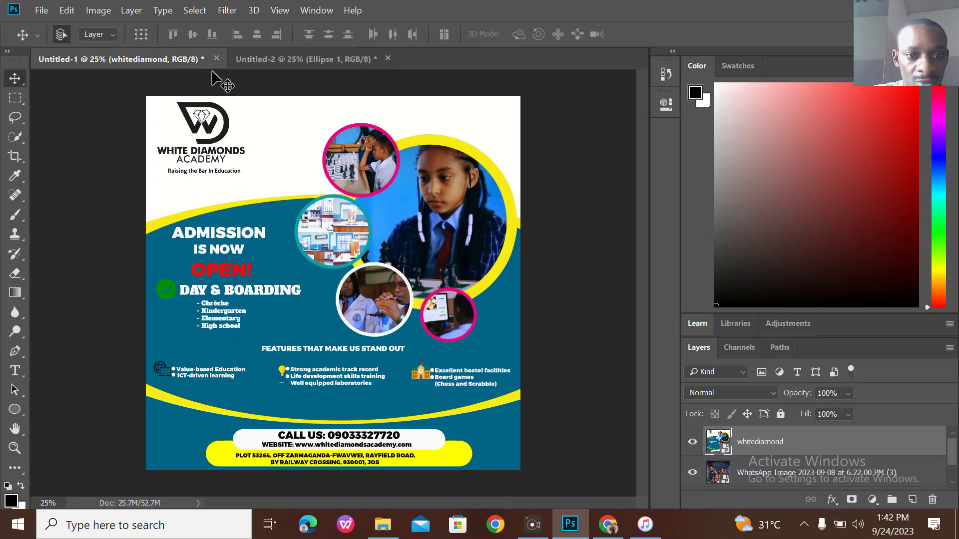
pyautogui.click(306, 58)
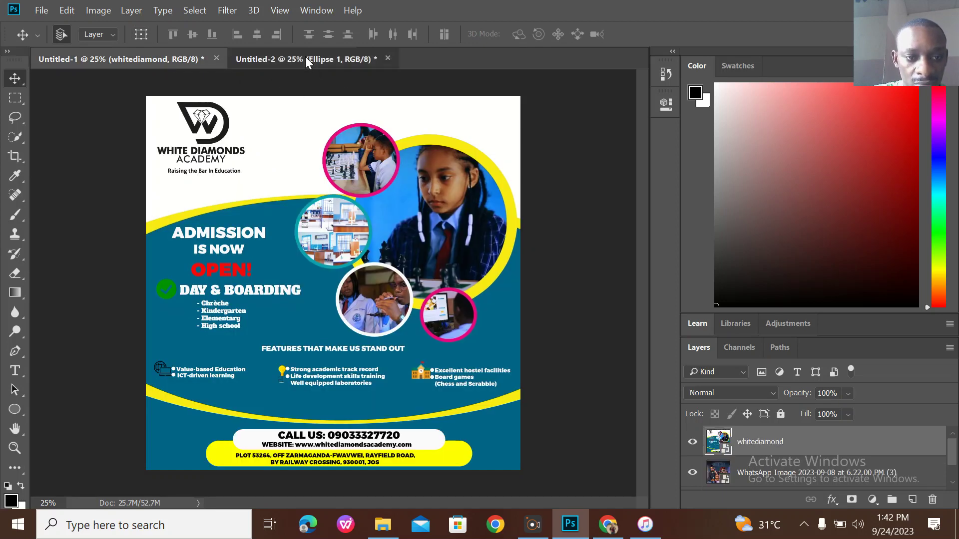
pyautogui.hotkey('ctrl', 't')
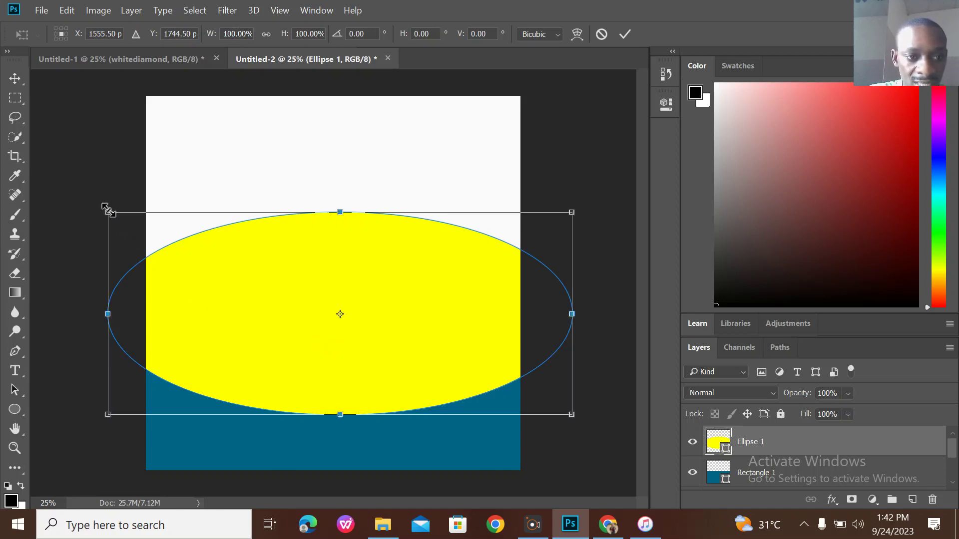
pyautogui.moveTo(105, 208); pyautogui.dragTo(3, 187)
pyautogui.moveTo(295, 309); pyautogui.dragTo(352, 313)
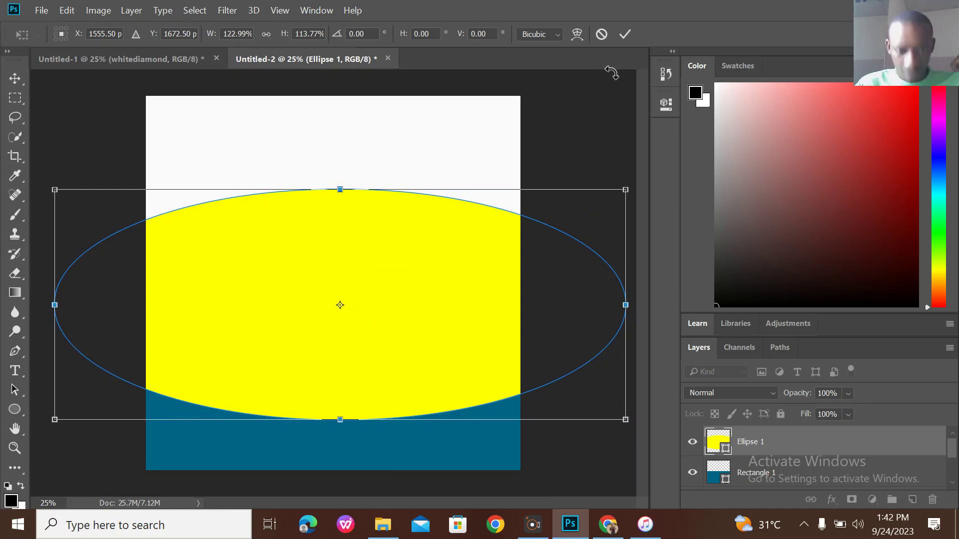
pyautogui.click(624, 34)
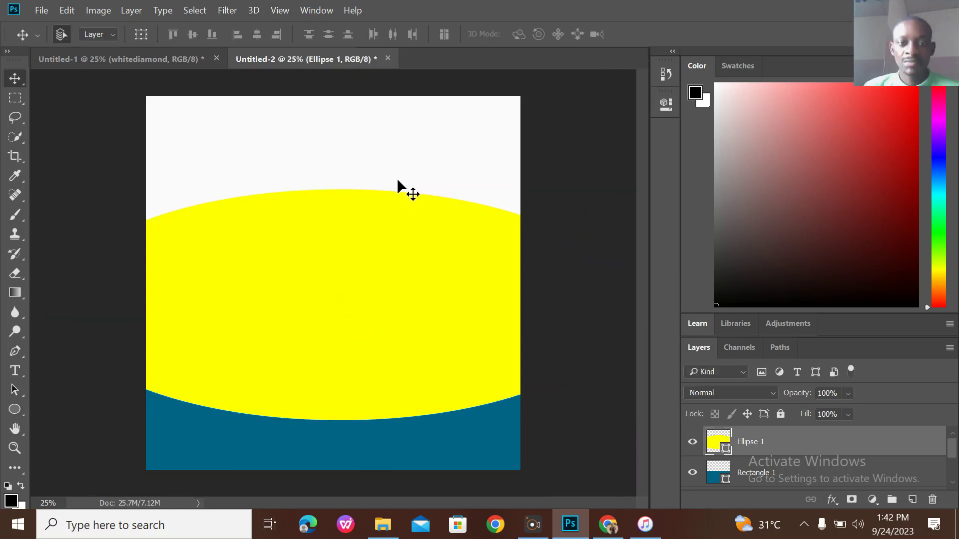
# Draw a wider dark teal ellipse over the yellow one and centre it.
pyautogui.click(14, 405)
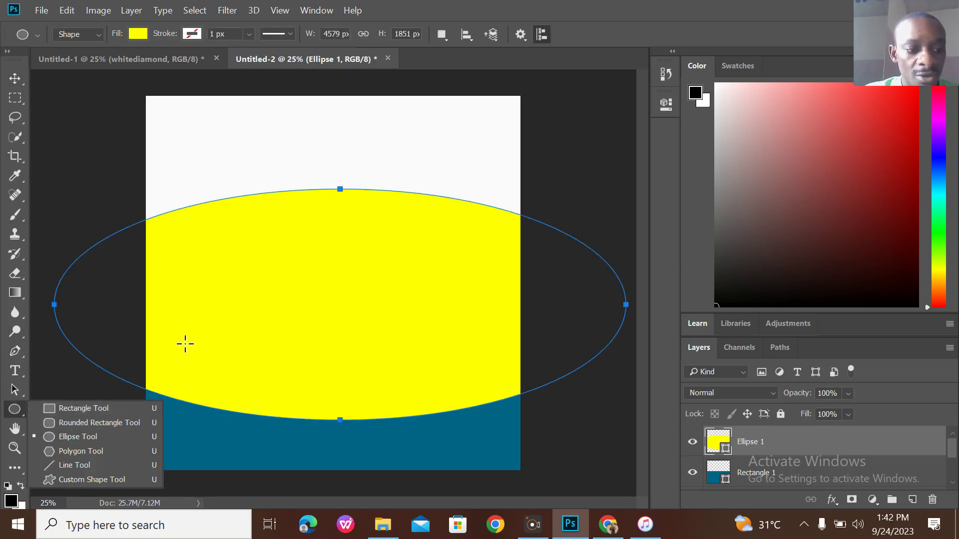
pyautogui.moveTo(134, 190); pyautogui.dragTo(769, 397)
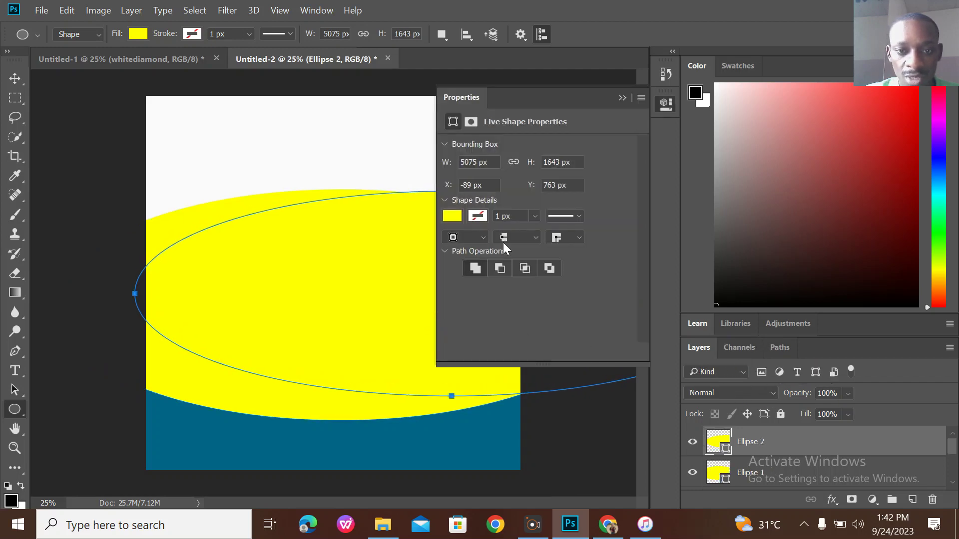
pyautogui.click(451, 218)
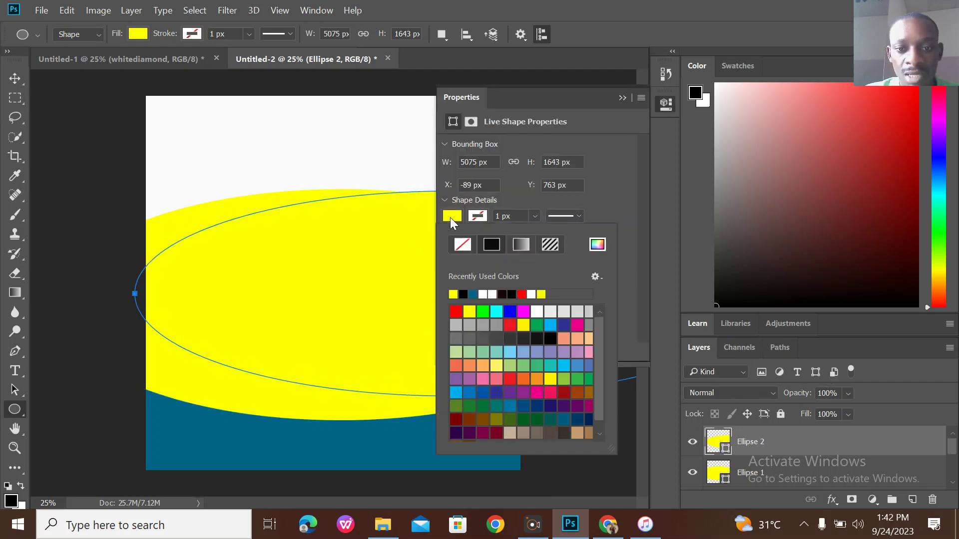
pyautogui.click(473, 294)
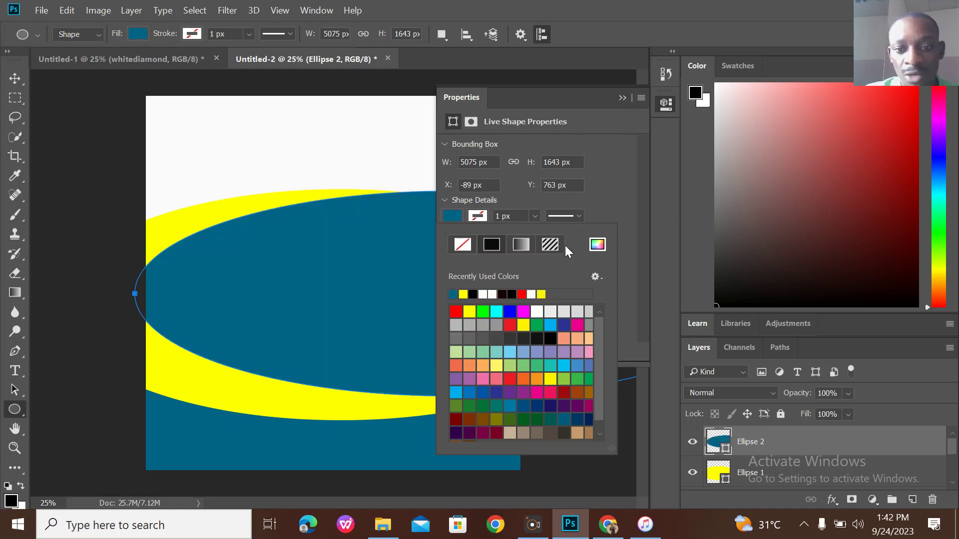
pyautogui.click(629, 93)
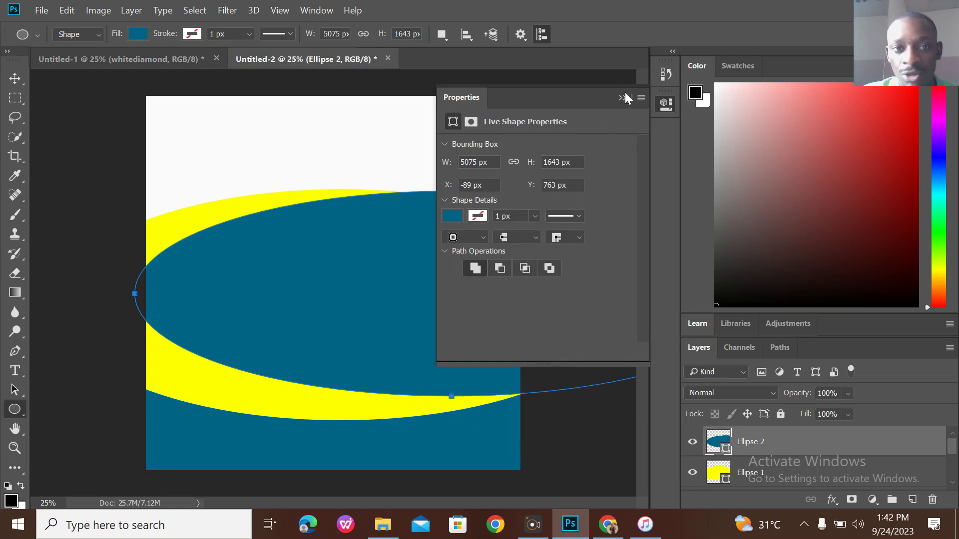
pyautogui.click(627, 98)
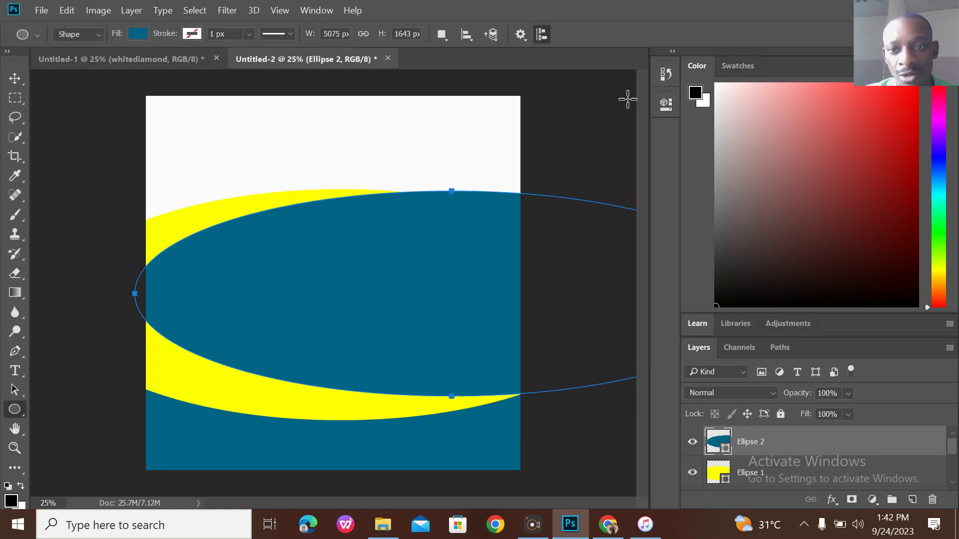
pyautogui.click(14, 78)
pyautogui.moveTo(474, 283); pyautogui.dragTo(364, 298)
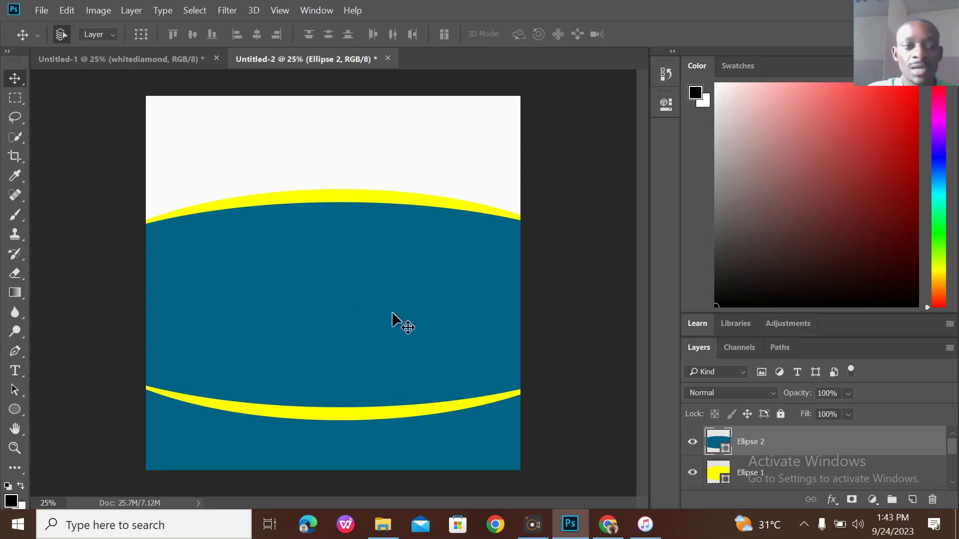
# Switch between the Untitled-1 reference flyer and Untitled-2 to compare them.
pyautogui.click(168, 58)
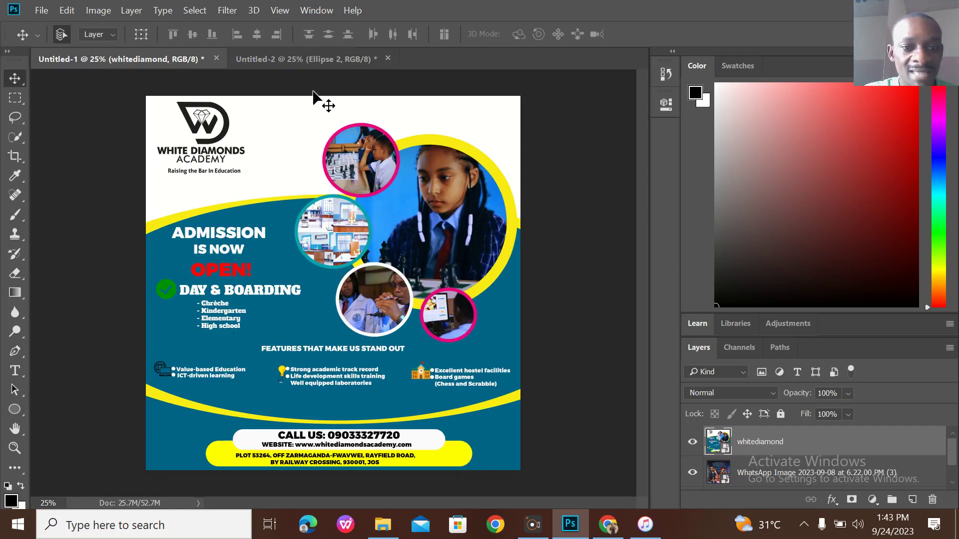
pyautogui.click(306, 64)
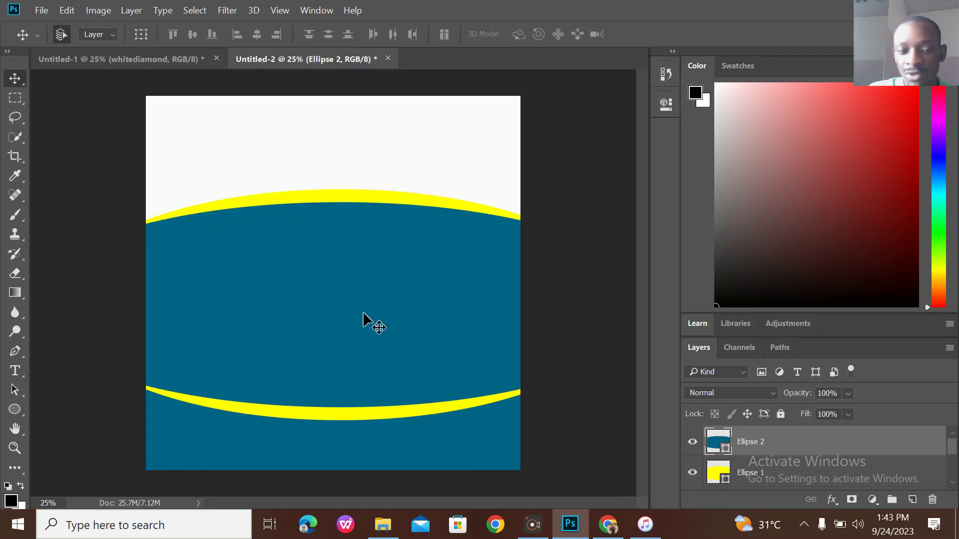
pyautogui.click(148, 56)
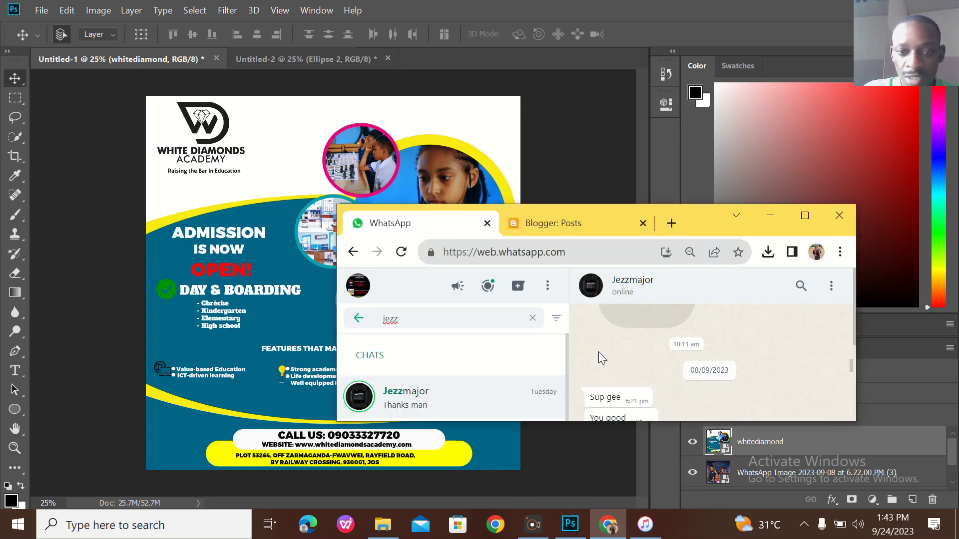
# Download the black diamond outline PNG (kindpng_342545.png) from a 'diamond' search on kindpng.com.
pyautogui.click(805, 216)
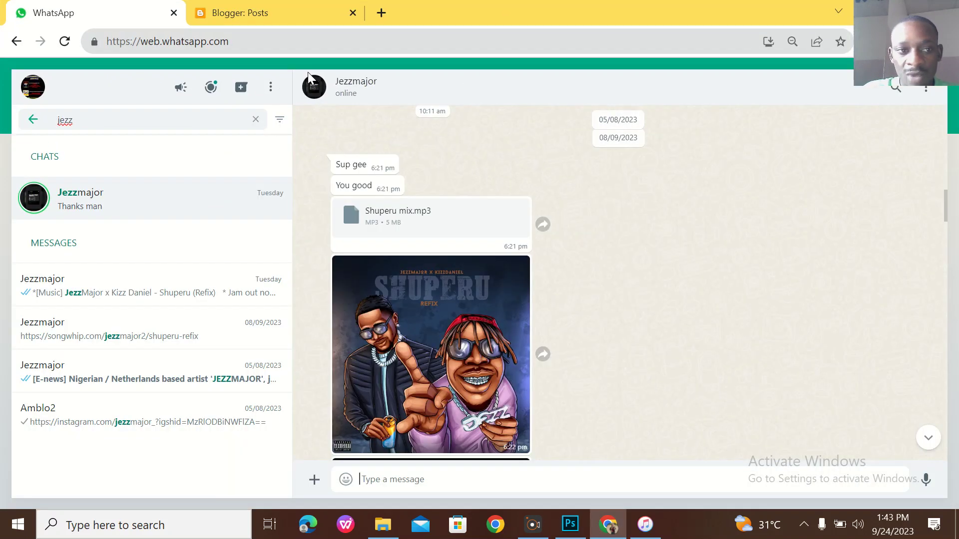
pyautogui.click(240, 40)
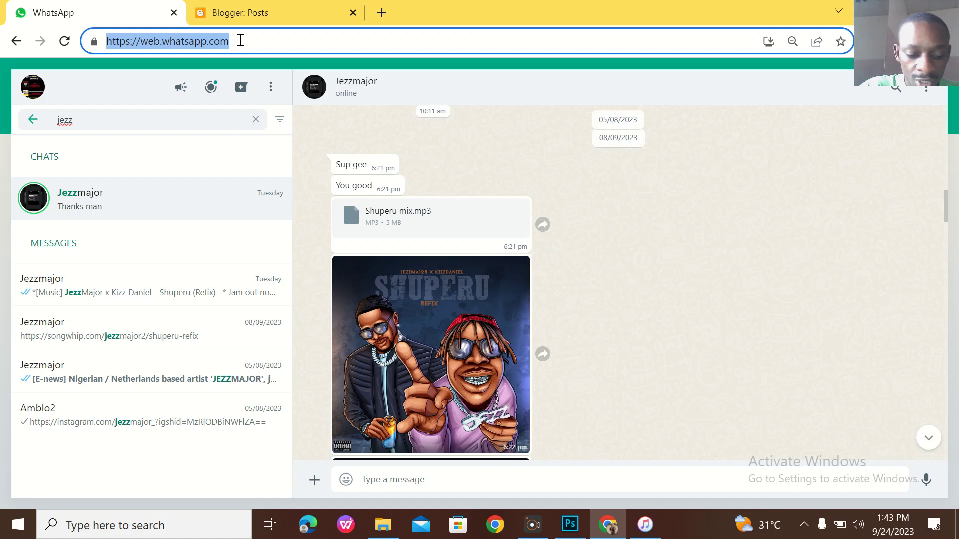
pyautogui.write('kind')
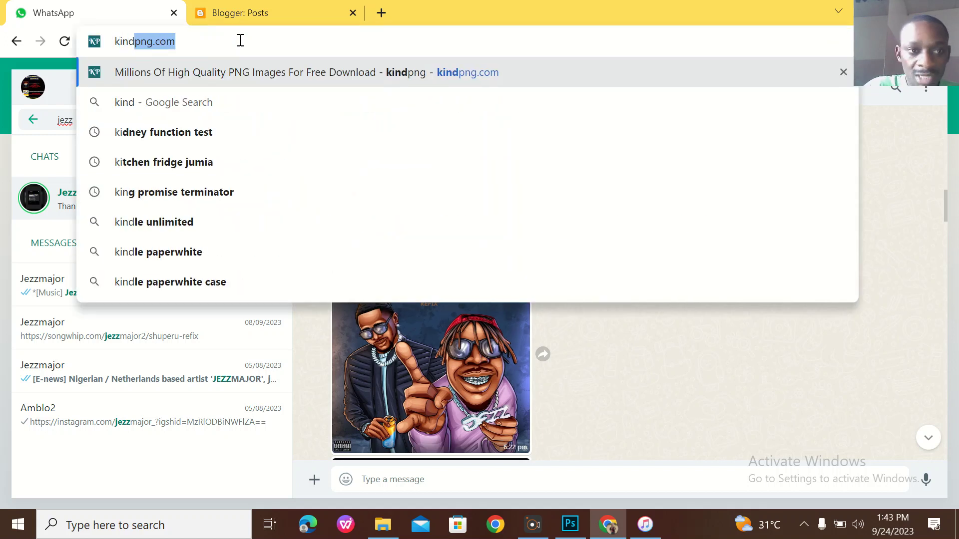
pyautogui.press('Return')
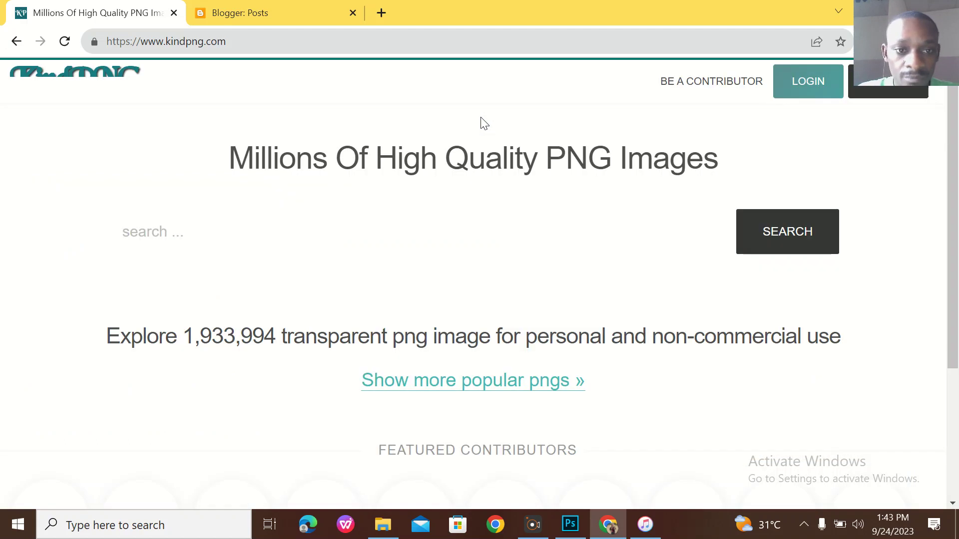
pyautogui.write('d')
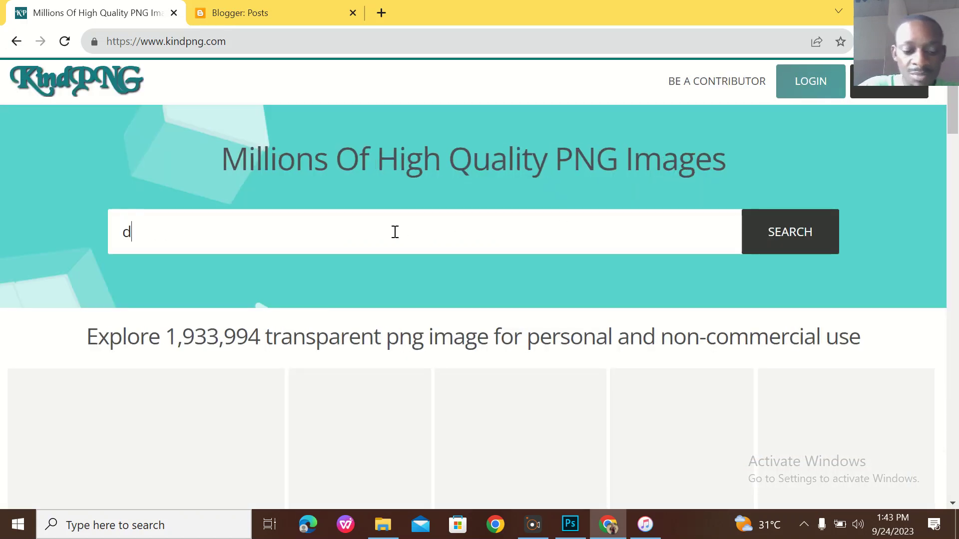
pyautogui.write('iamond')
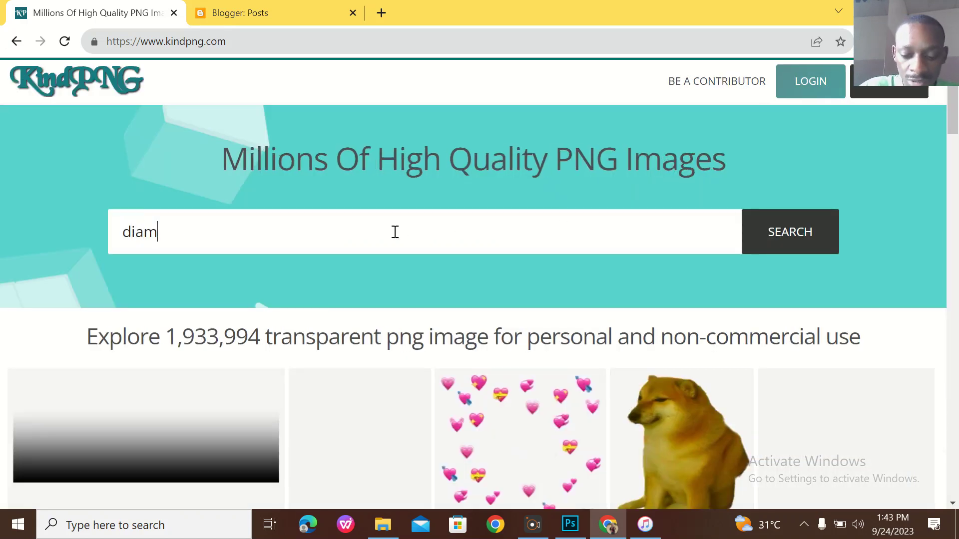
pyautogui.press('Return')
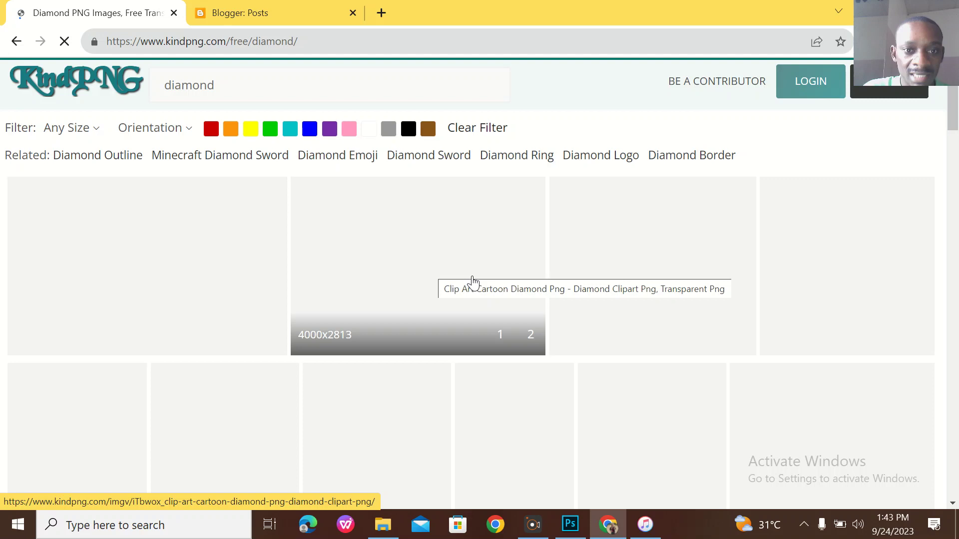
pyautogui.scroll(-5, 533, 366)
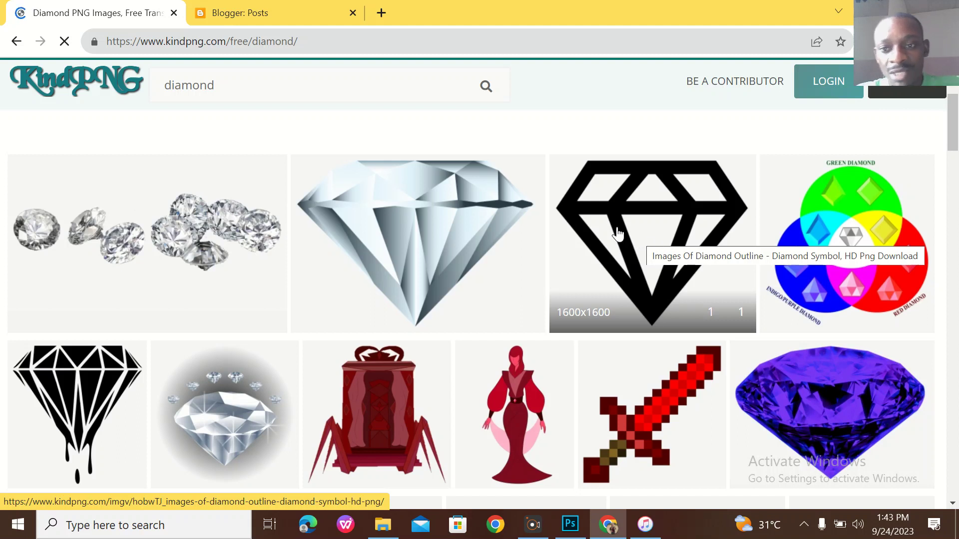
pyautogui.click(663, 230)
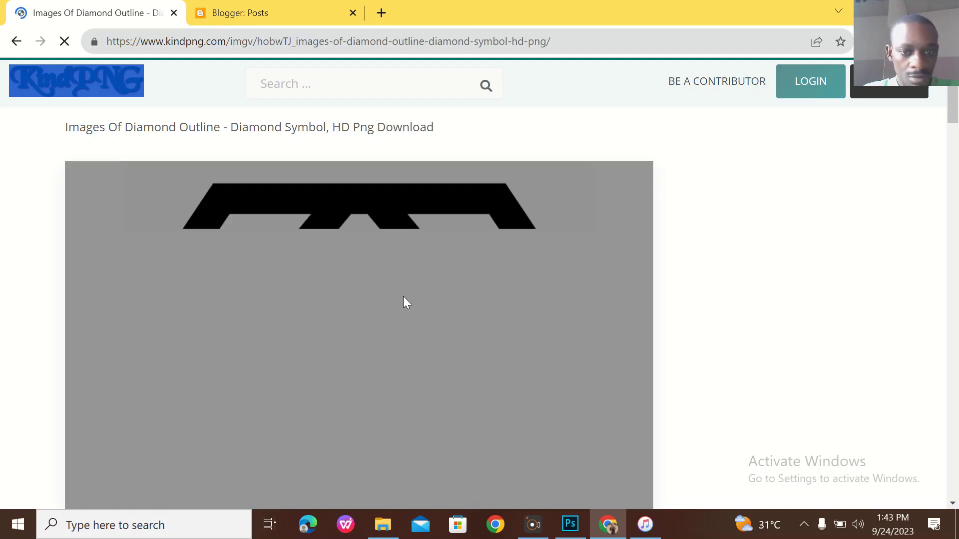
pyautogui.scroll(-15, 449, 290)
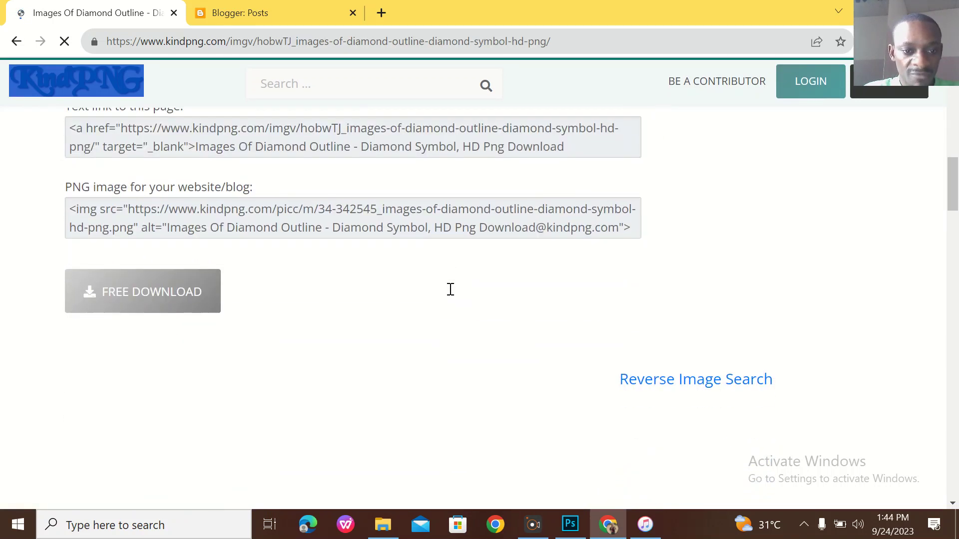
pyautogui.click(181, 278)
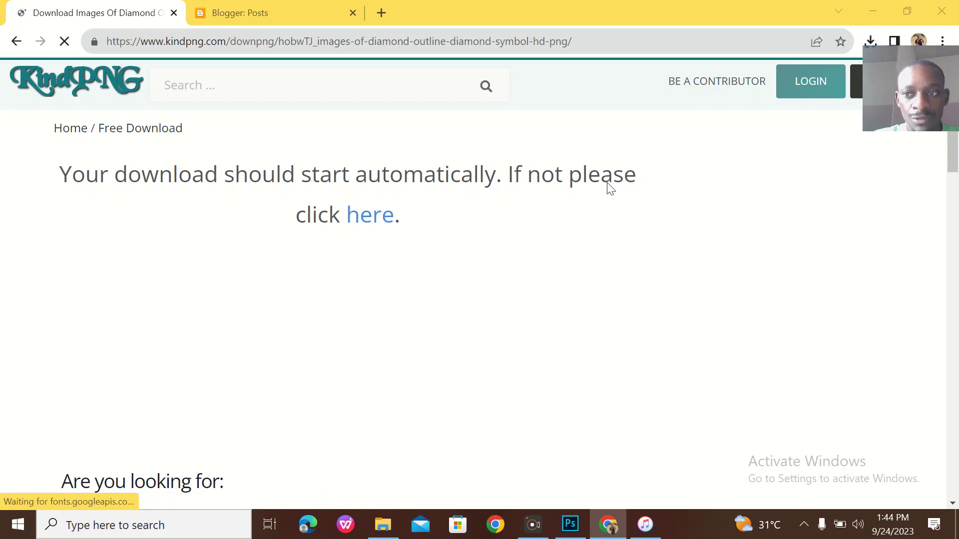
pyautogui.click(913, 5)
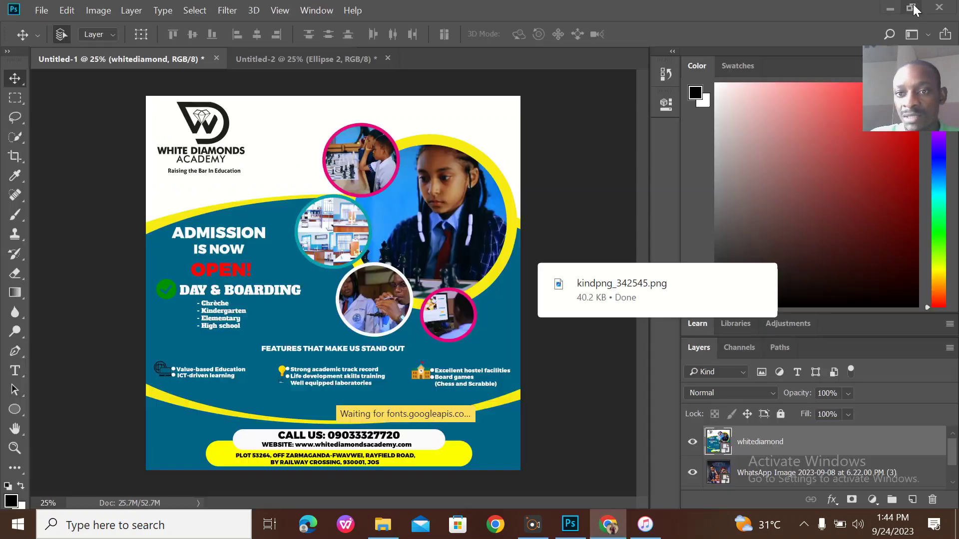
# Place kindpng_342545.png into Untitled-2, shrink it to about 4.7%, and move it top-left.
pyautogui.click(769, 253)
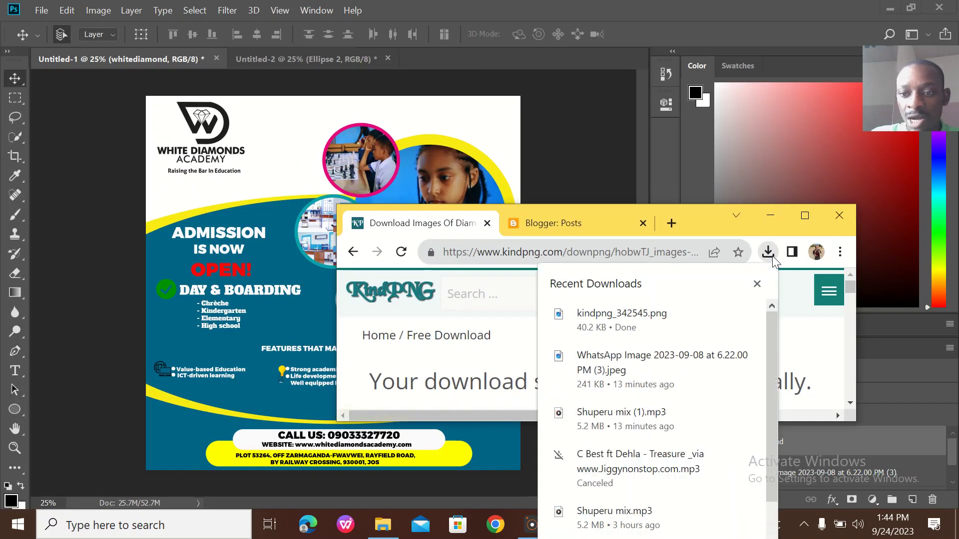
pyautogui.moveTo(627, 328); pyautogui.dragTo(214, 128)
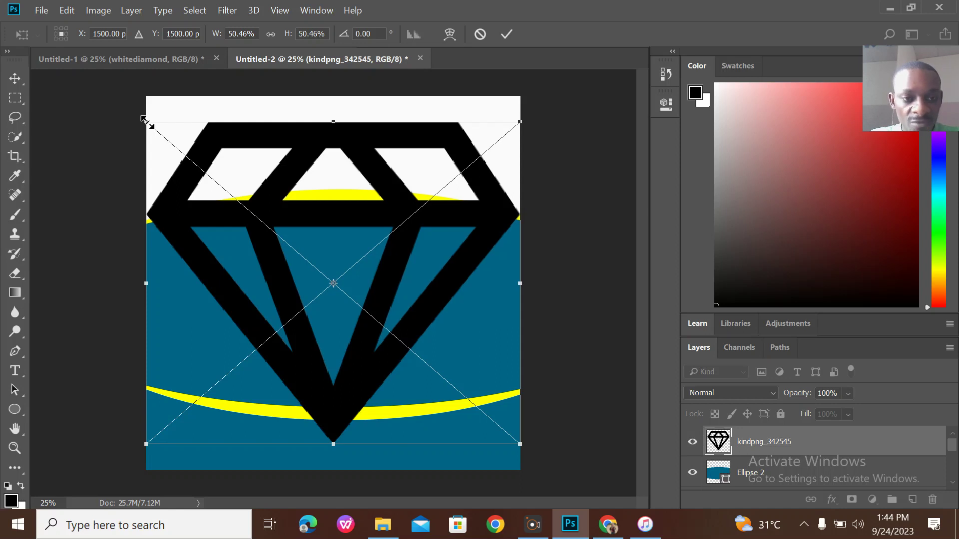
pyautogui.moveTo(147, 142); pyautogui.dragTo(526, 421)
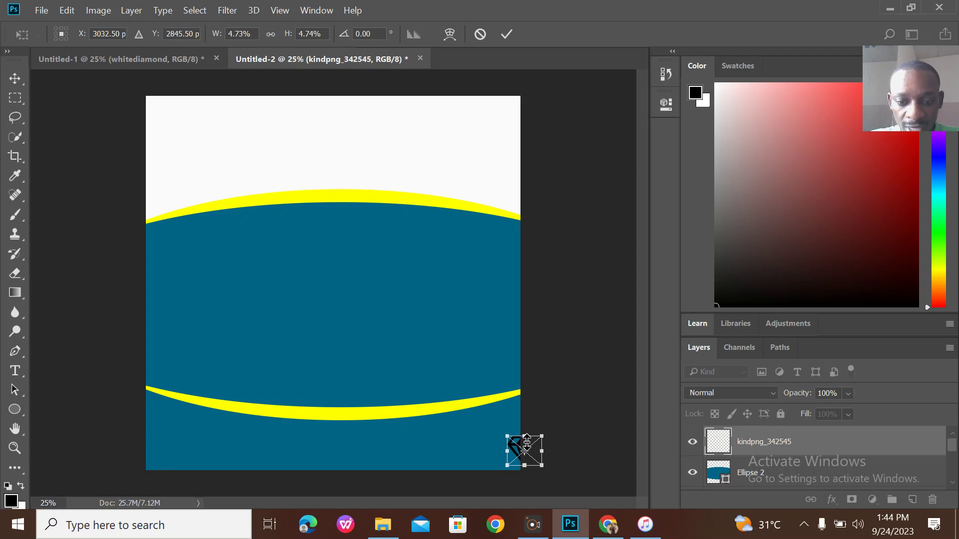
pyautogui.click(15, 78)
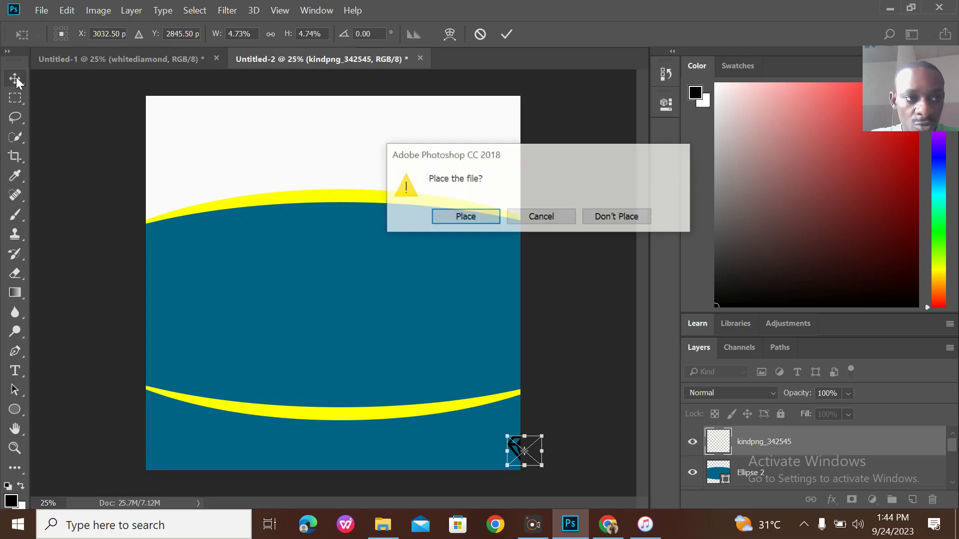
pyautogui.click(469, 222)
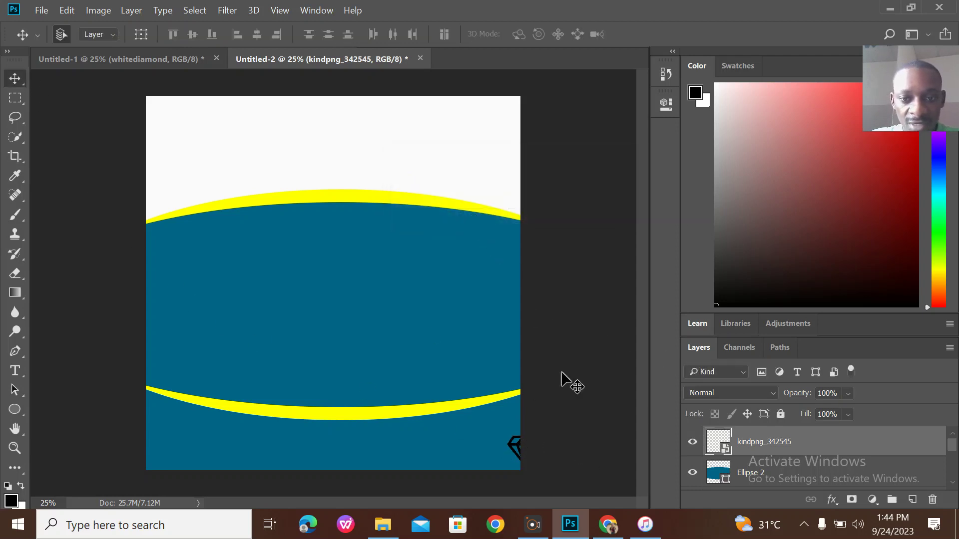
pyautogui.moveTo(513, 442); pyautogui.dragTo(177, 113)
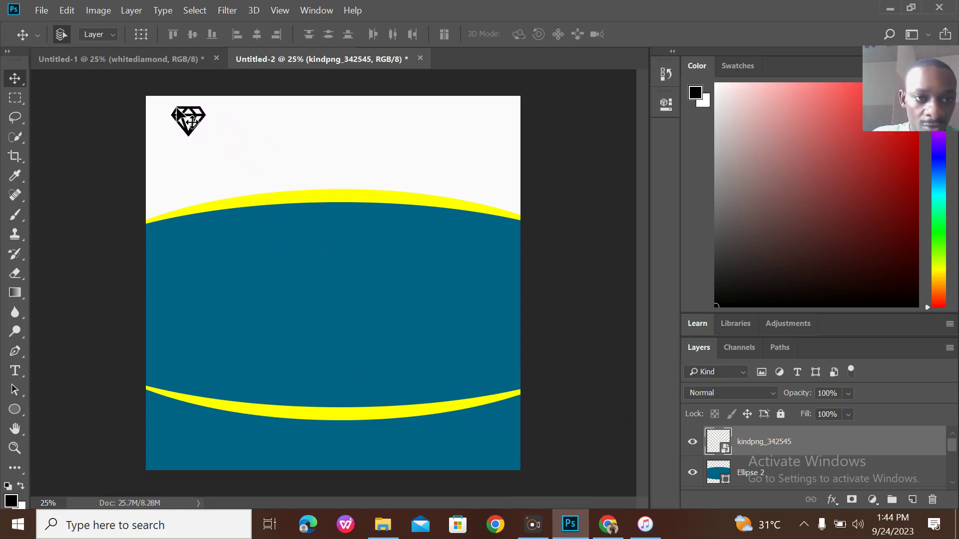
# Type the heading 'WHITE DIAMOND ACADEMY' beneath the diamond logo and fit it onto the canvas.
pyautogui.click(20, 369)
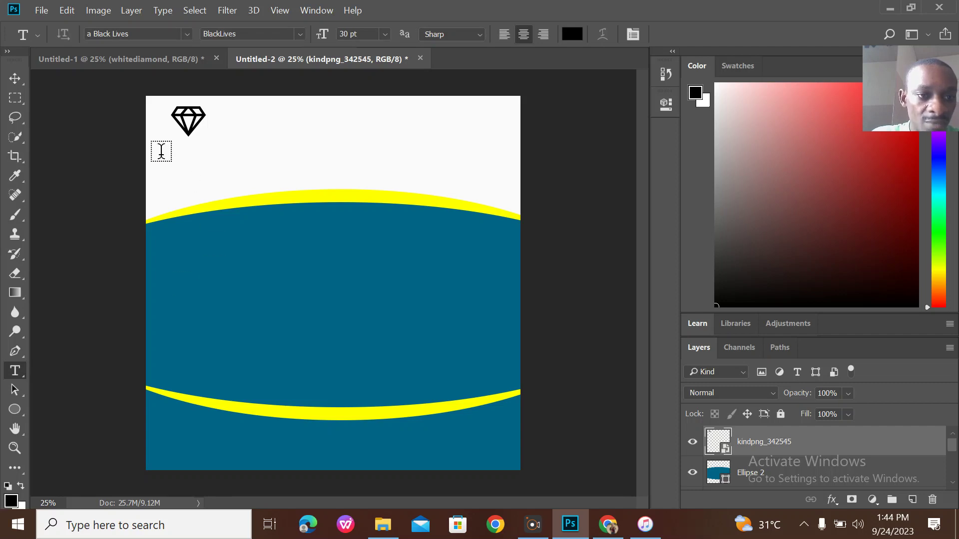
pyautogui.click(156, 148)
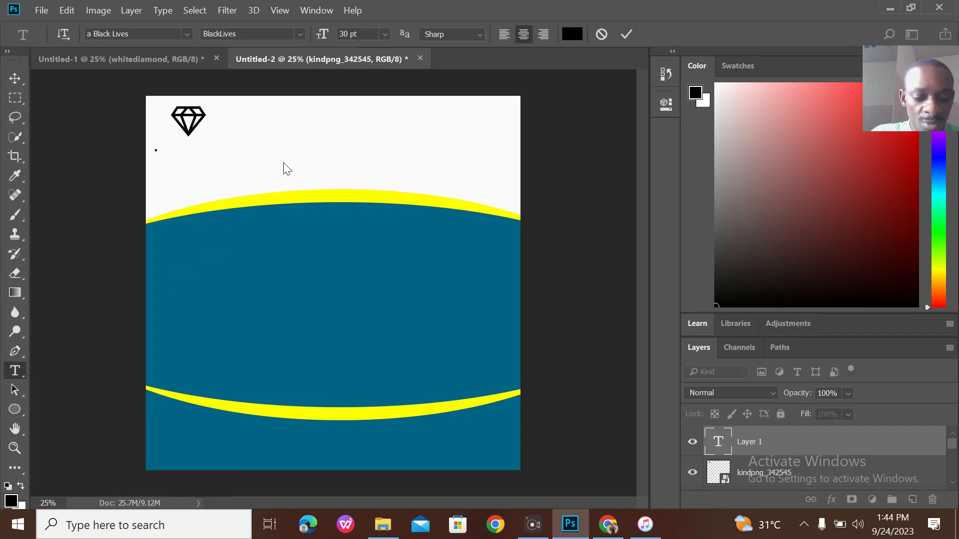
pyautogui.press('Escape')
pyautogui.press('w')
pyautogui.press('i')
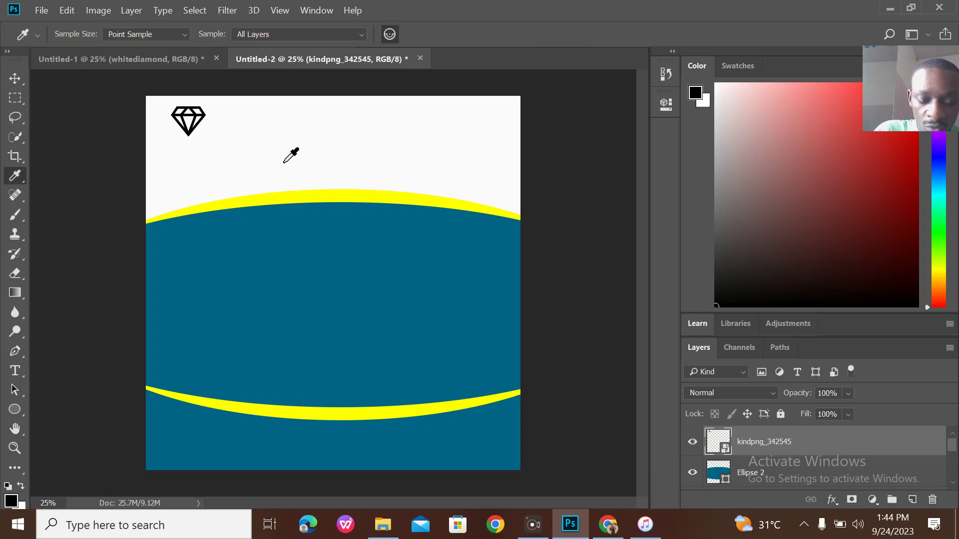
pyautogui.press('t')
pyautogui.click(165, 148)
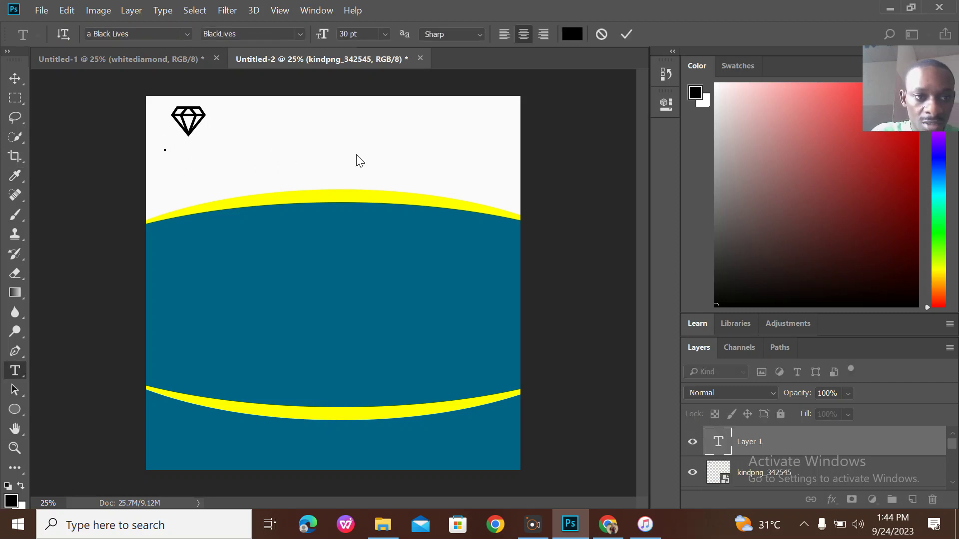
pyautogui.write('WHI')
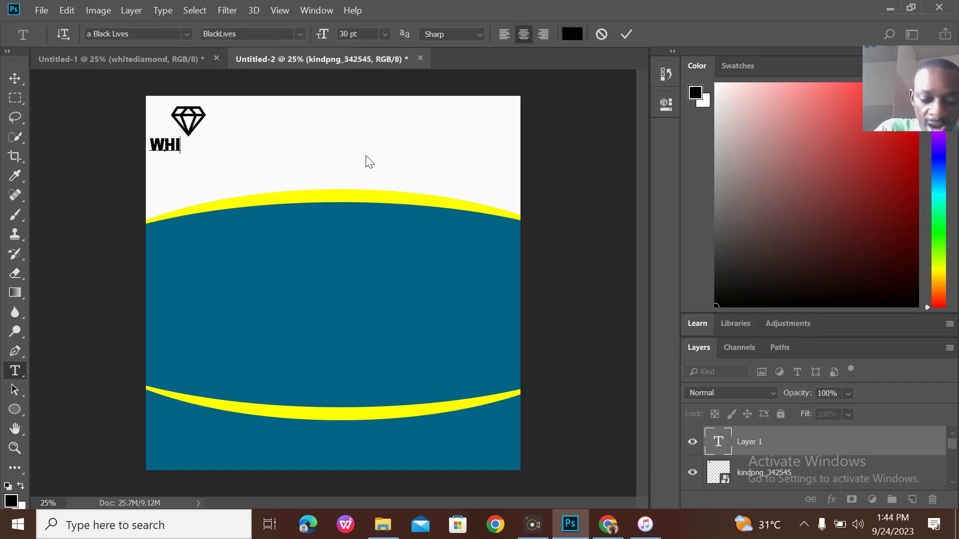
pyautogui.write('TE DIAM')
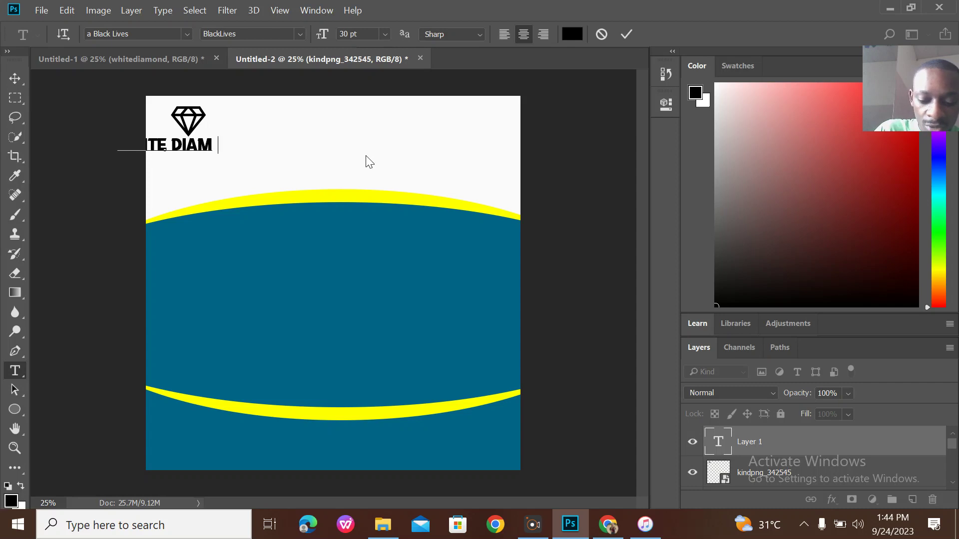
pyautogui.write('OND ACAR')
pyautogui.press('BackSpace')
pyautogui.write('DEMY')
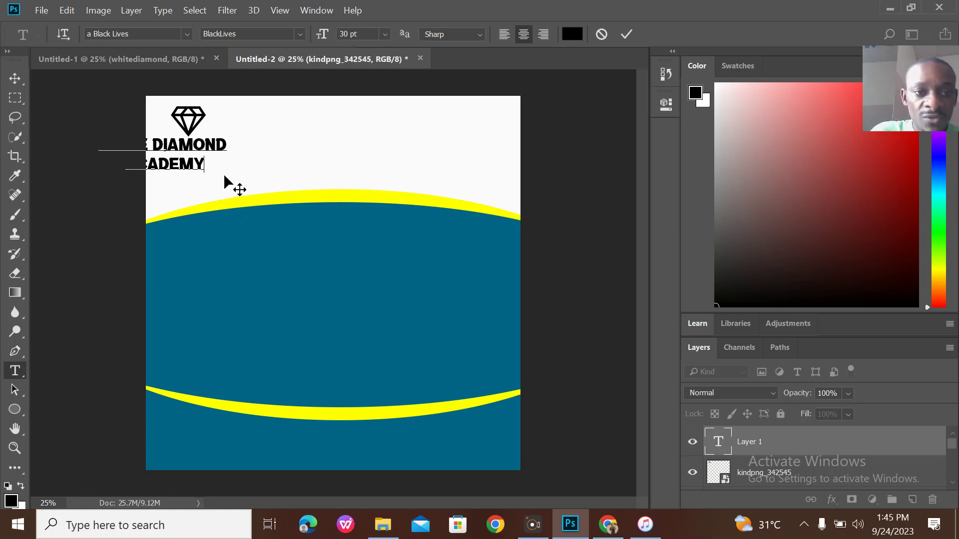
pyautogui.moveTo(224, 176); pyautogui.dragTo(133, 155)
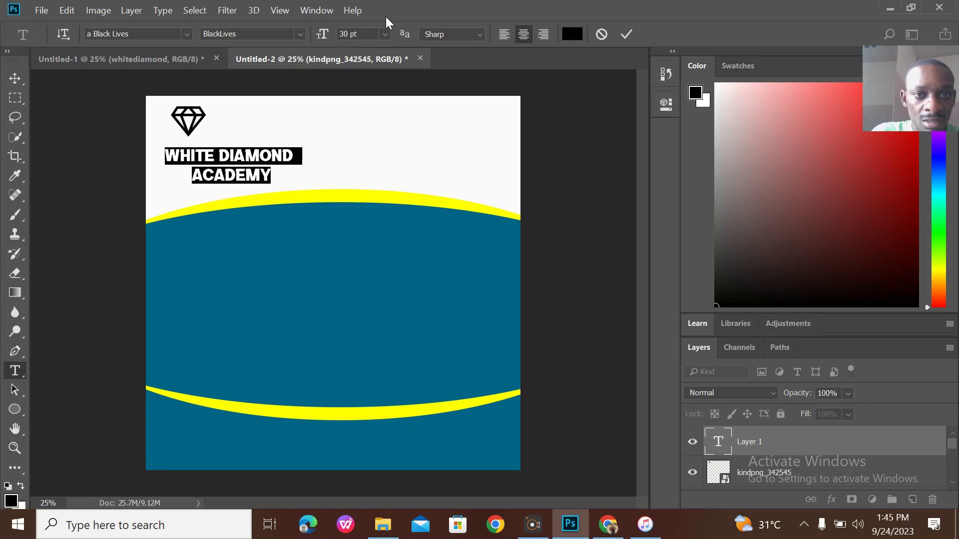
# Resize the heading to 18 pt and move it up beneath the diamond logo.
pyautogui.click(385, 35)
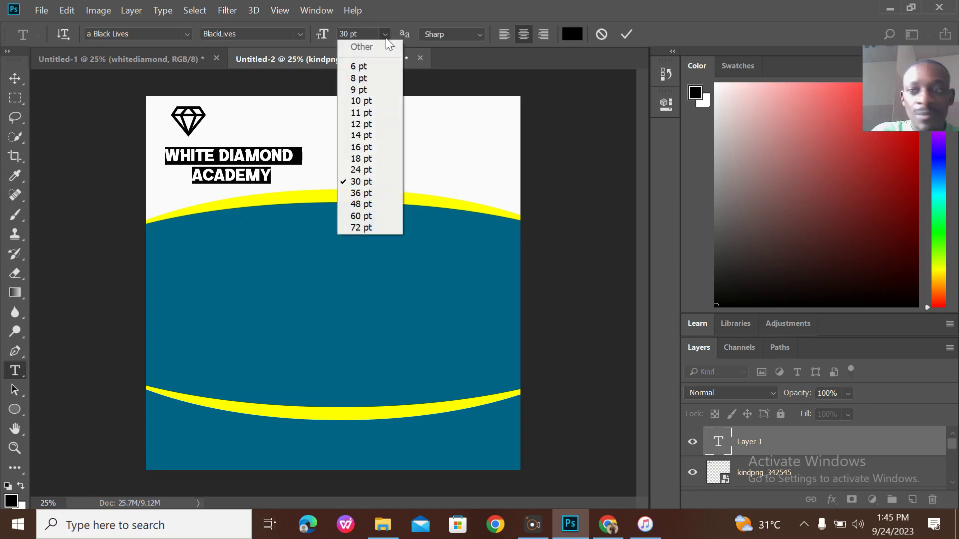
pyautogui.click(375, 170)
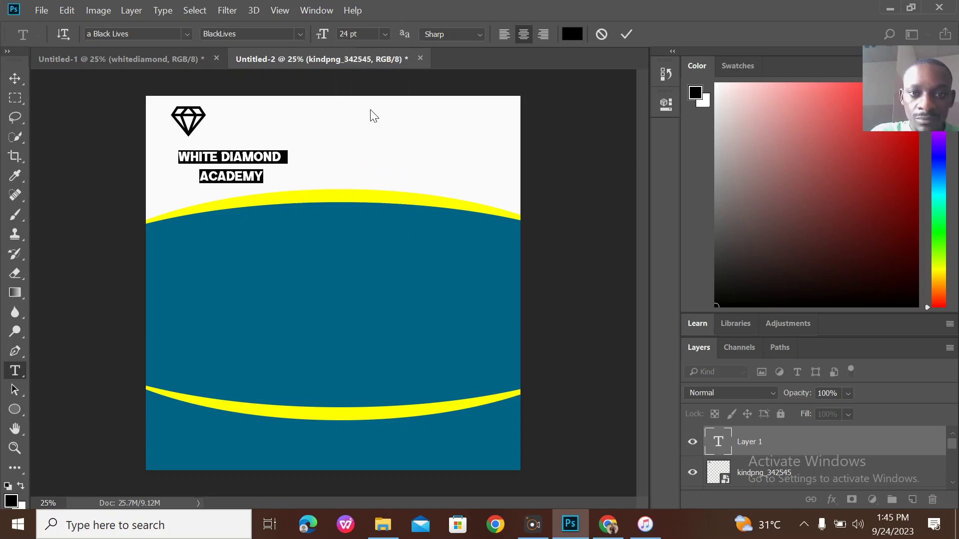
pyautogui.click(388, 33)
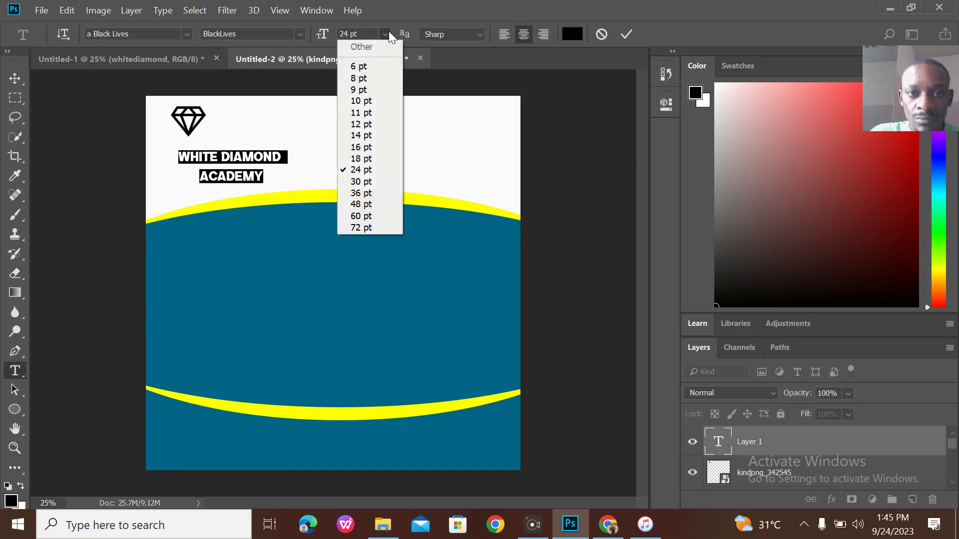
pyautogui.click(372, 164)
pyautogui.click(264, 174)
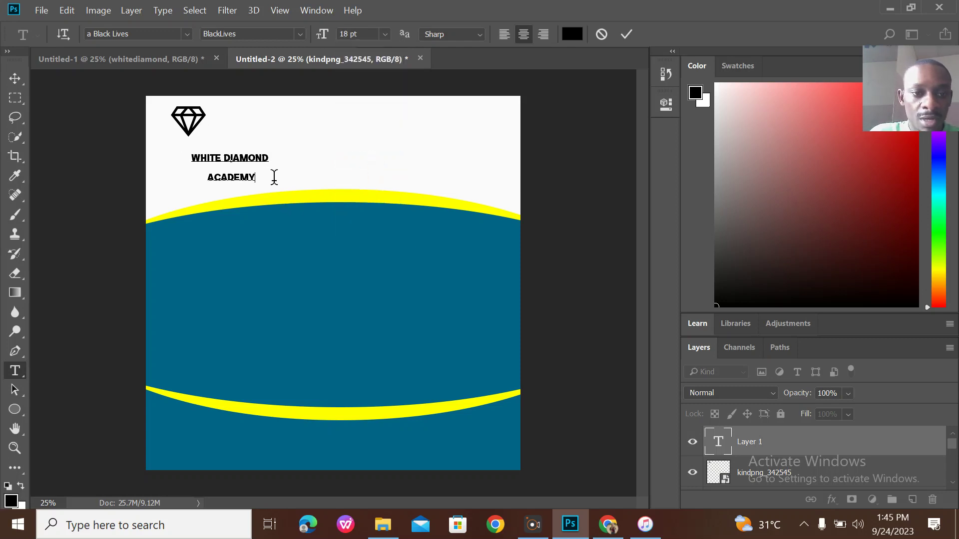
pyautogui.moveTo(276, 184); pyautogui.dragTo(235, 165)
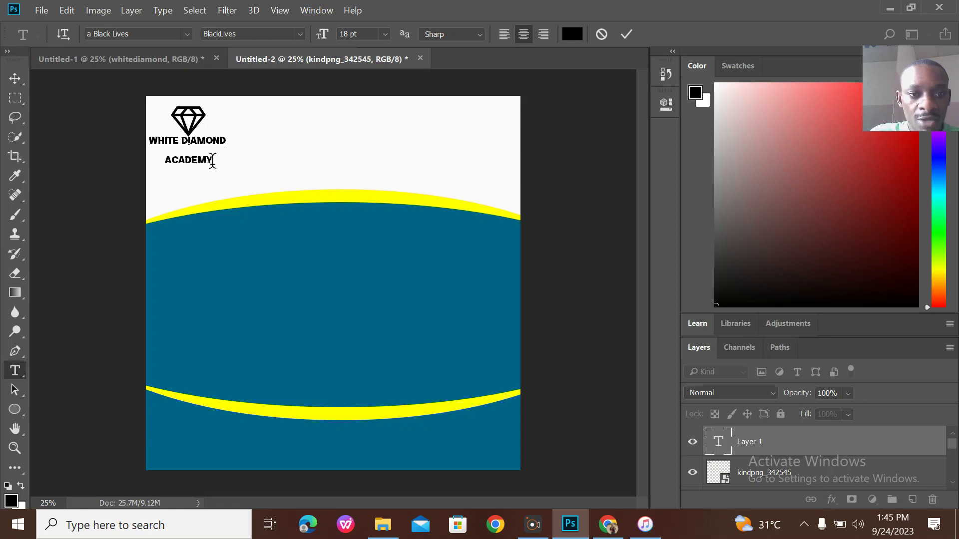
# Cut ACADEMY from the heading and retype it as a separate line centred below WHITE DIAMOND.
pyautogui.press('BackSpace')
pyautogui.press('BackSpace')
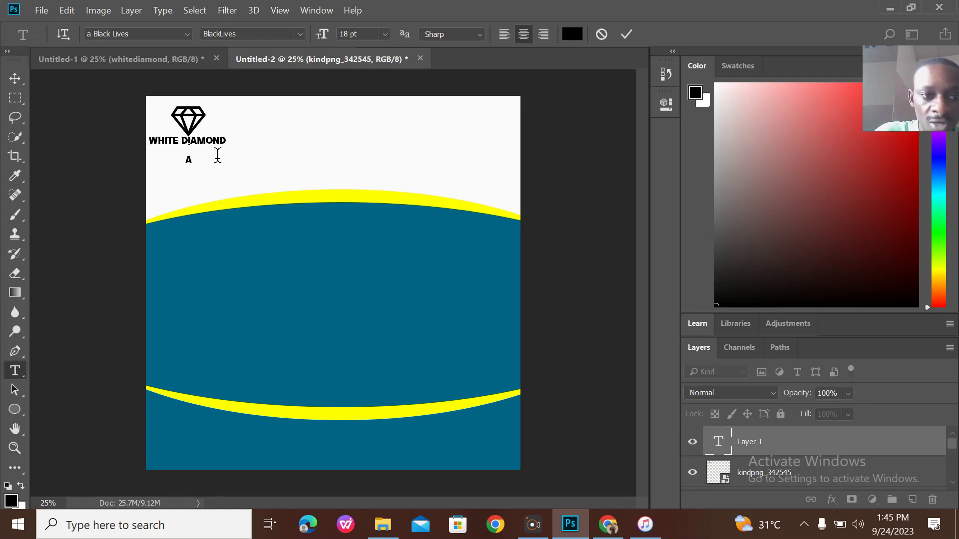
pyautogui.click(626, 34)
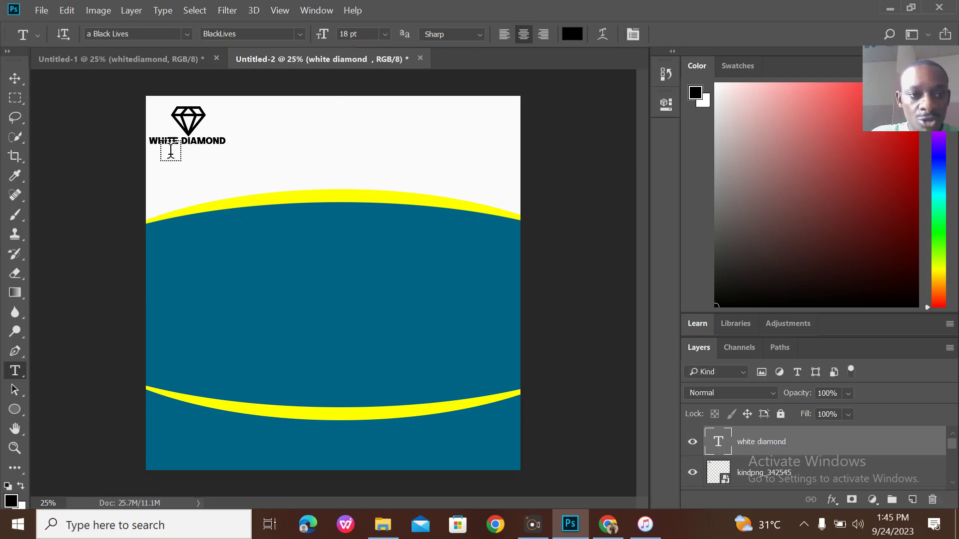
pyautogui.click(168, 151)
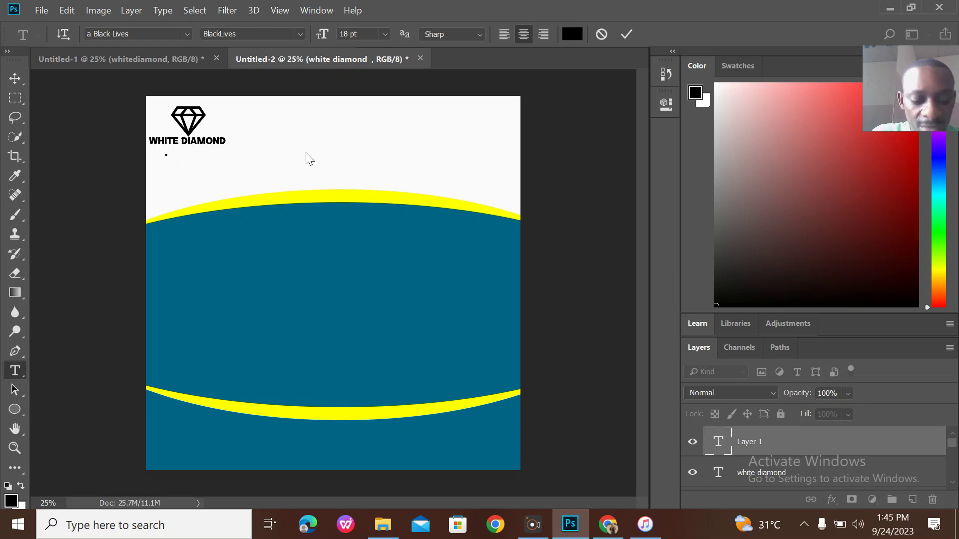
pyautogui.write('ACADEMY')
pyautogui.moveTo(189, 168)
pyautogui.mouseDown()
pyautogui.moveTo(215, 168)
pyautogui.moveTo(207, 166)
pyautogui.mouseUp()
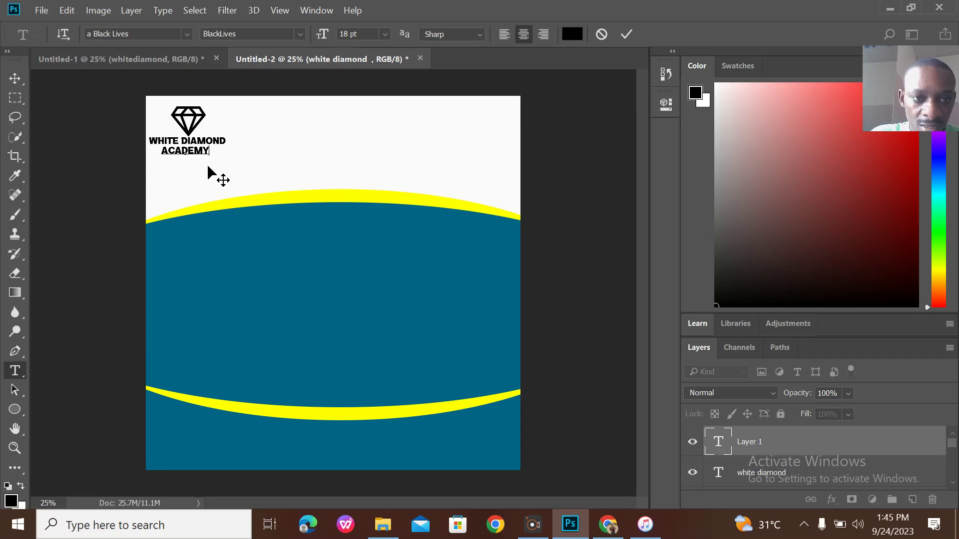
# Commit ACADEMY, compare with the reference, then type 'RAISING THE BAR IN EDUCATION' below the heading.
pyautogui.click(621, 33)
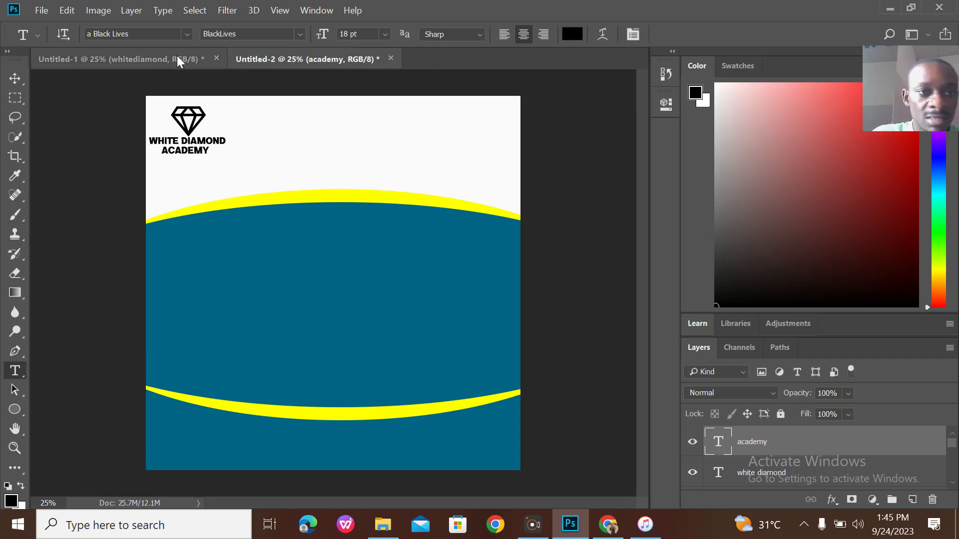
pyautogui.click(160, 60)
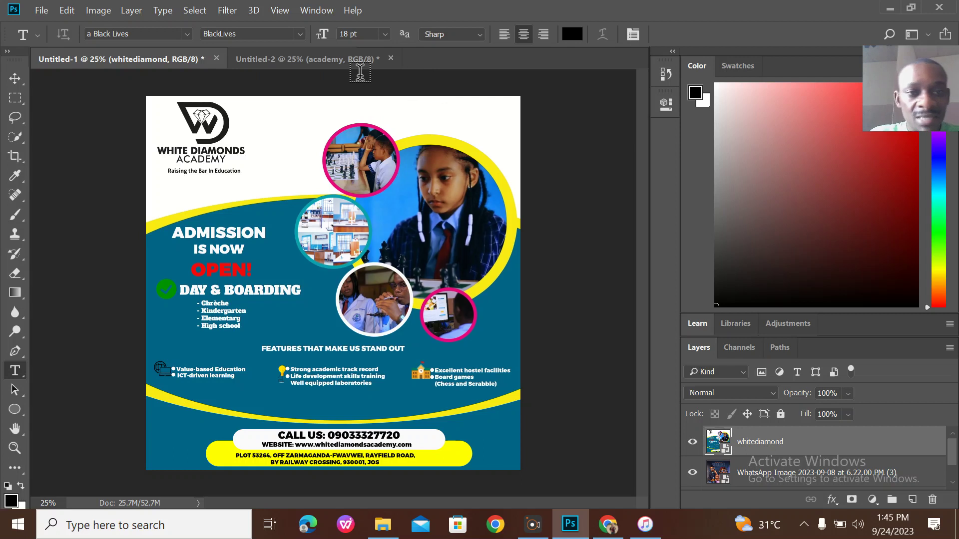
pyautogui.click(329, 64)
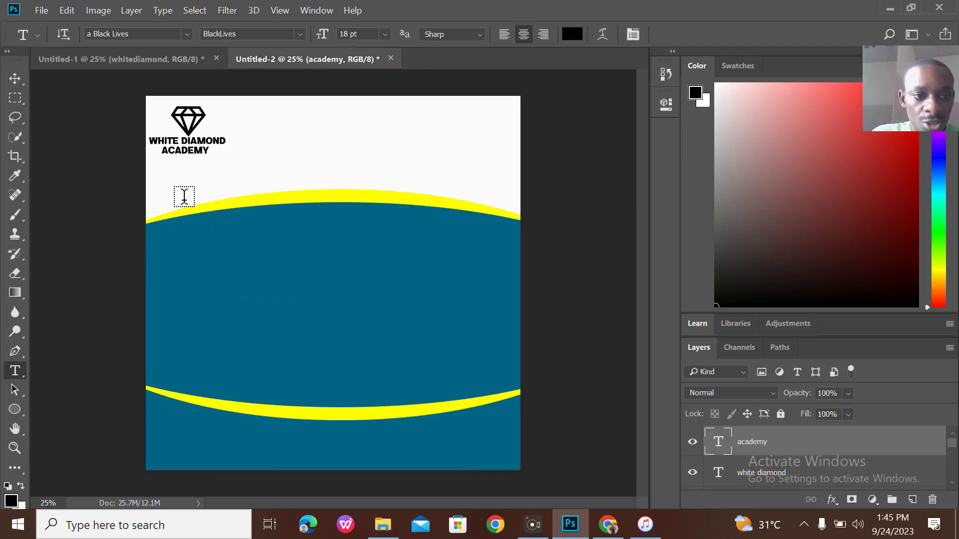
pyautogui.click(178, 175)
pyautogui.write('RA')
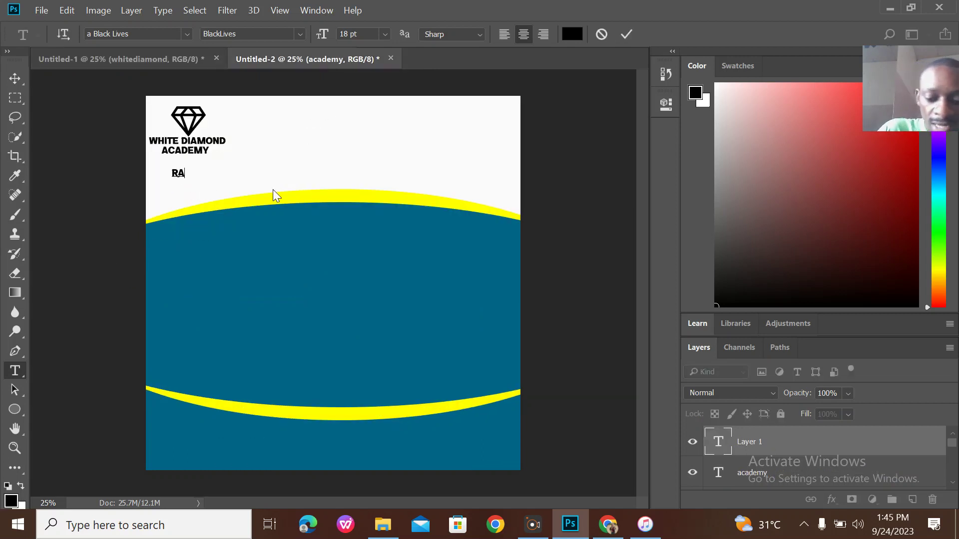
pyautogui.write('ISING ')
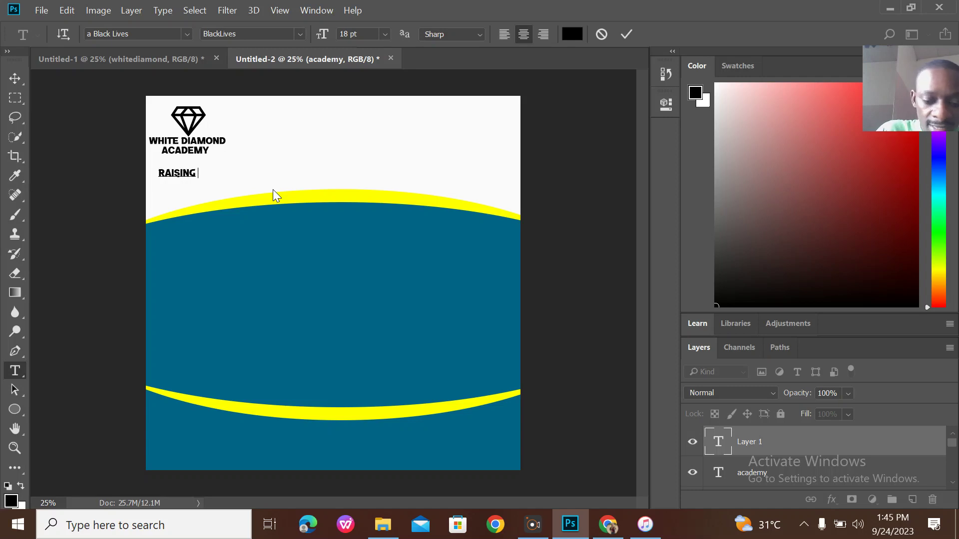
pyautogui.write('THE BAR ')
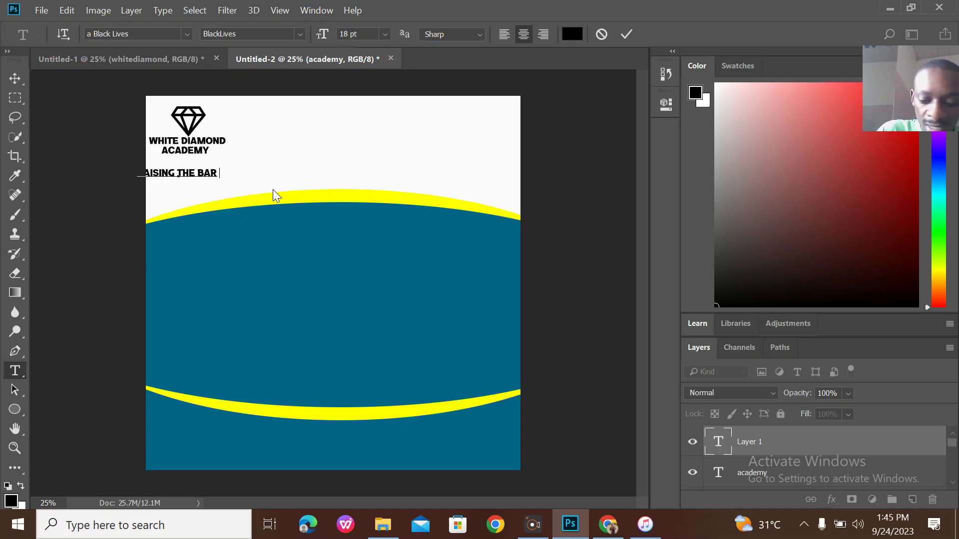
pyautogui.write('IN EDU')
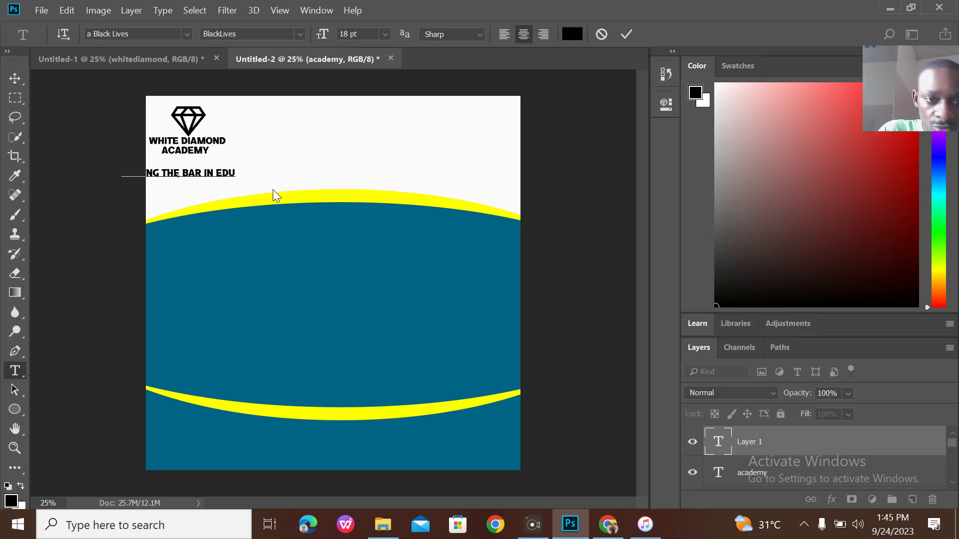
pyautogui.write('CATION')
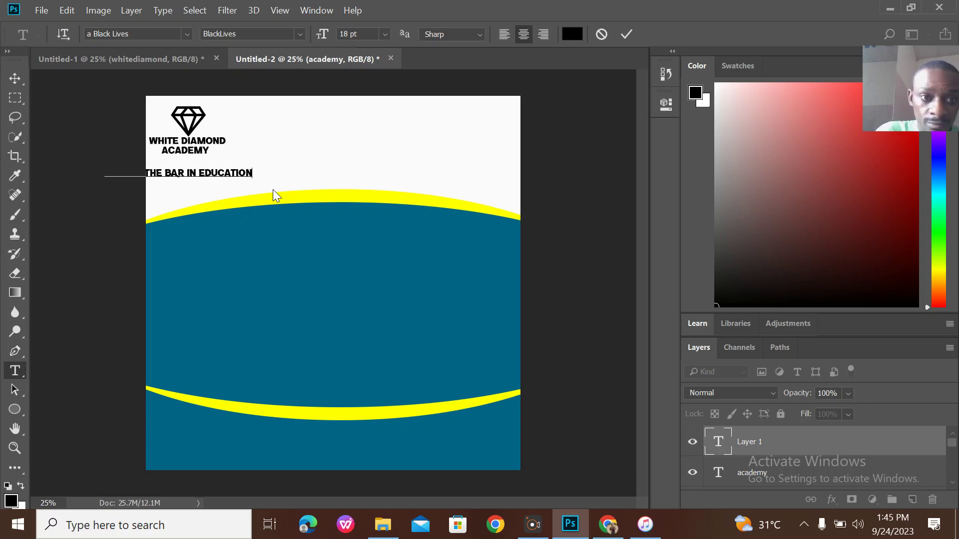
# Set the tagline to 10 pt AgencyFB and move it just under ACADEMY.
pyautogui.moveTo(252, 169); pyautogui.dragTo(45, 158)
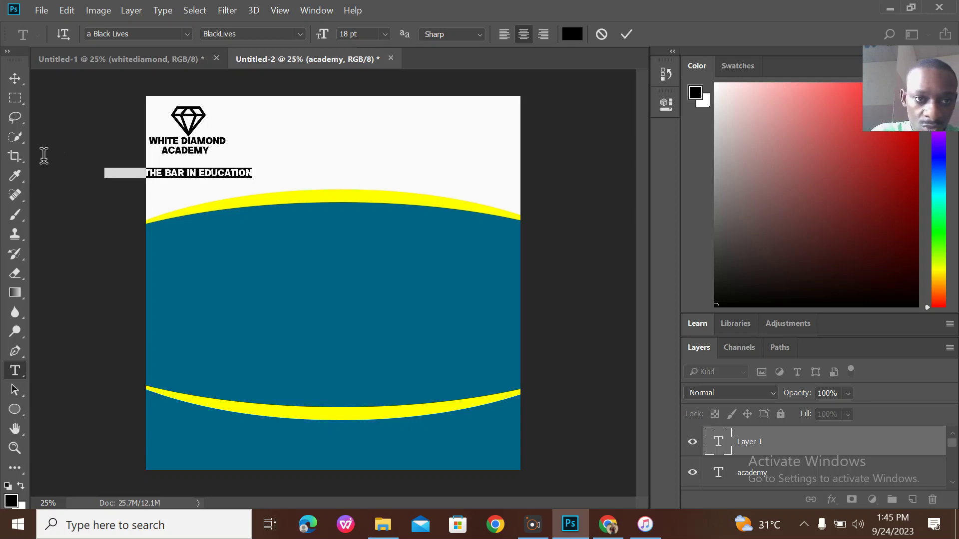
pyautogui.click(385, 35)
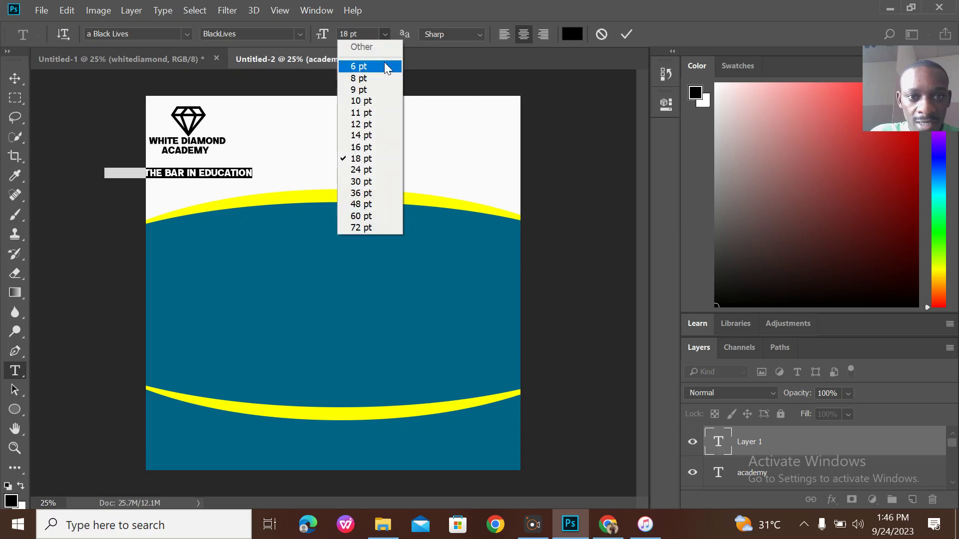
pyautogui.click(369, 136)
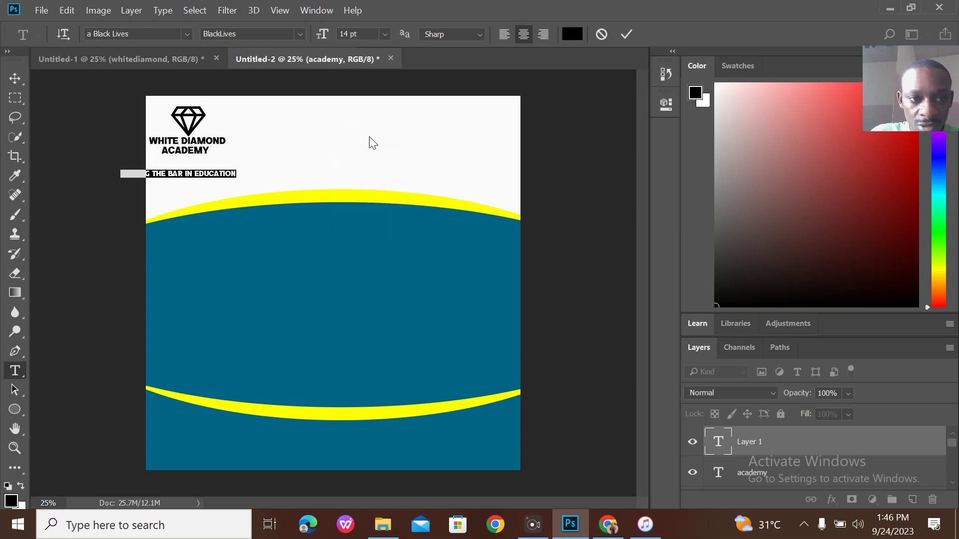
pyautogui.click(385, 35)
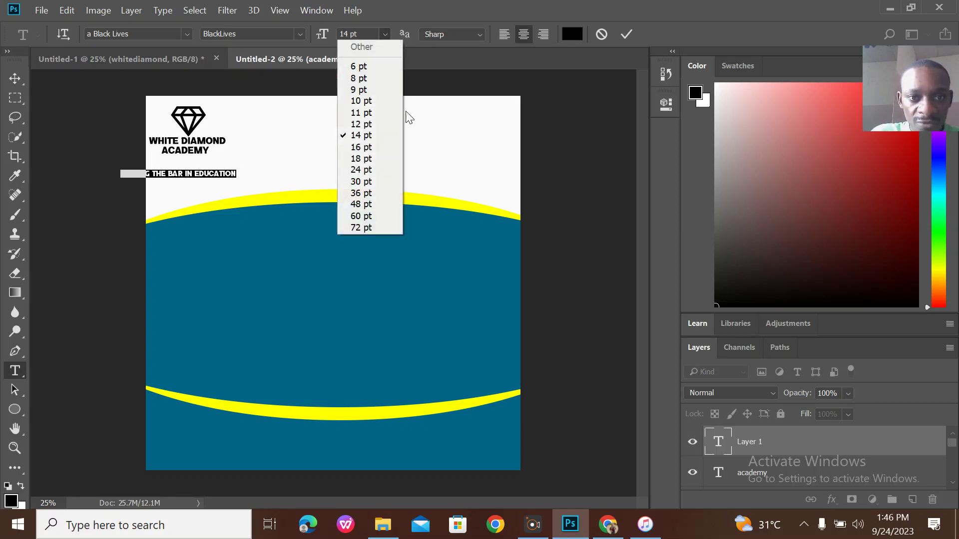
pyautogui.click(377, 125)
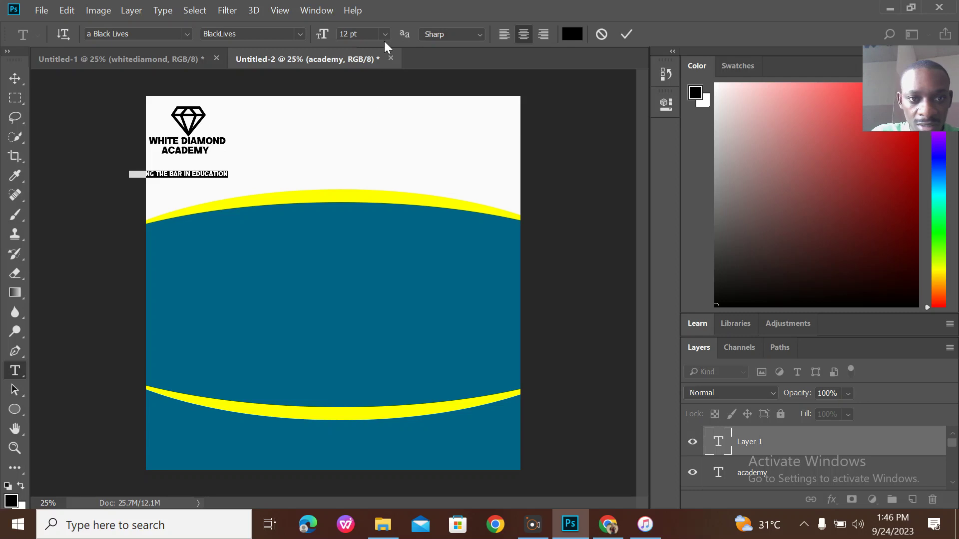
pyautogui.click(385, 35)
pyautogui.click(384, 101)
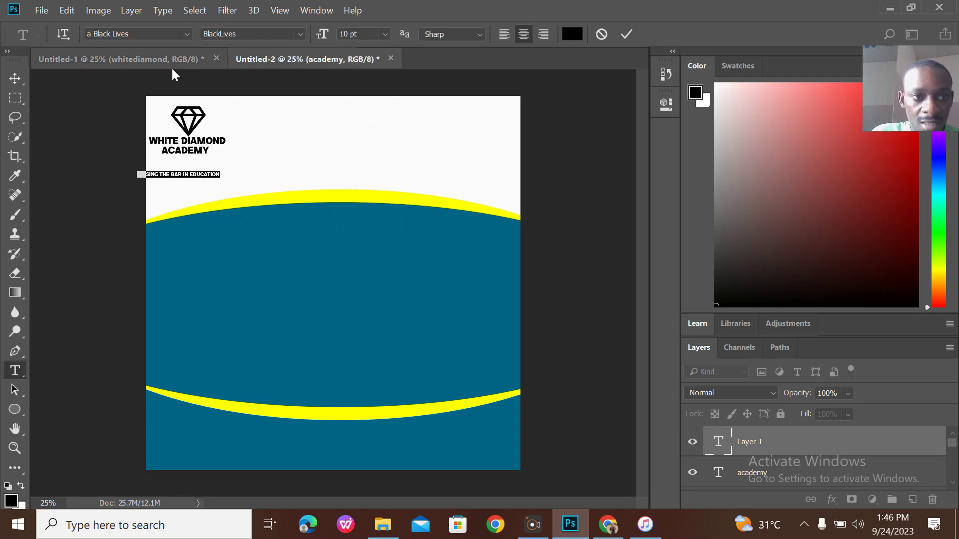
pyautogui.click(186, 34)
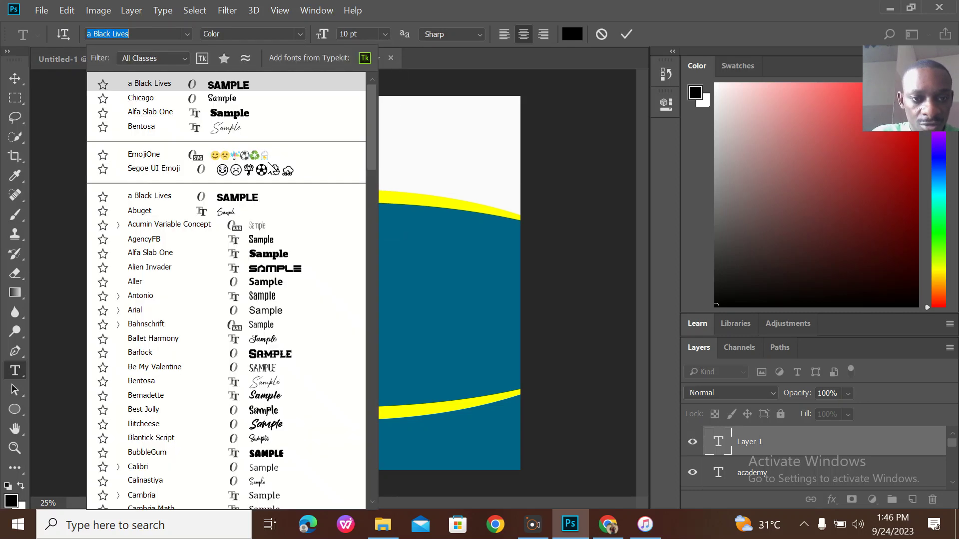
pyautogui.click(281, 240)
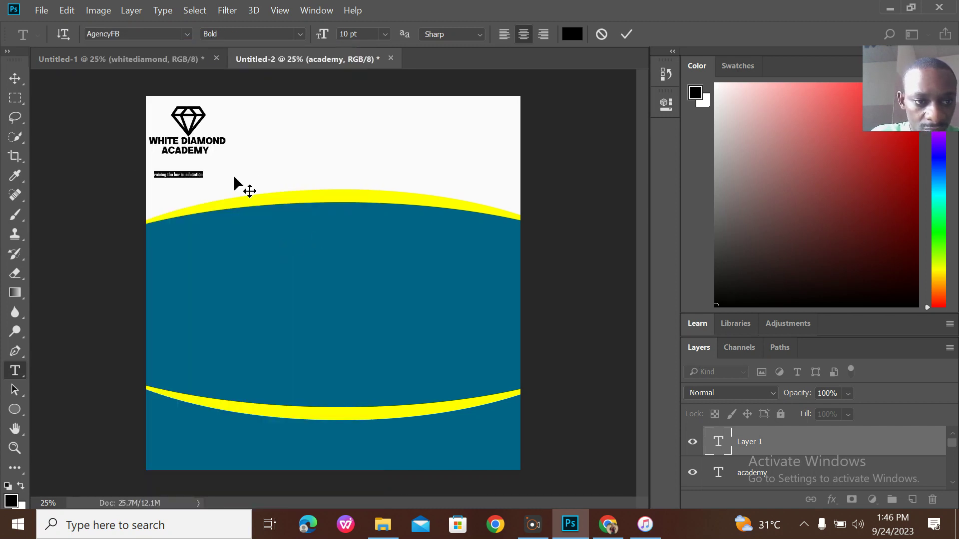
pyautogui.moveTo(228, 181); pyautogui.dragTo(233, 167)
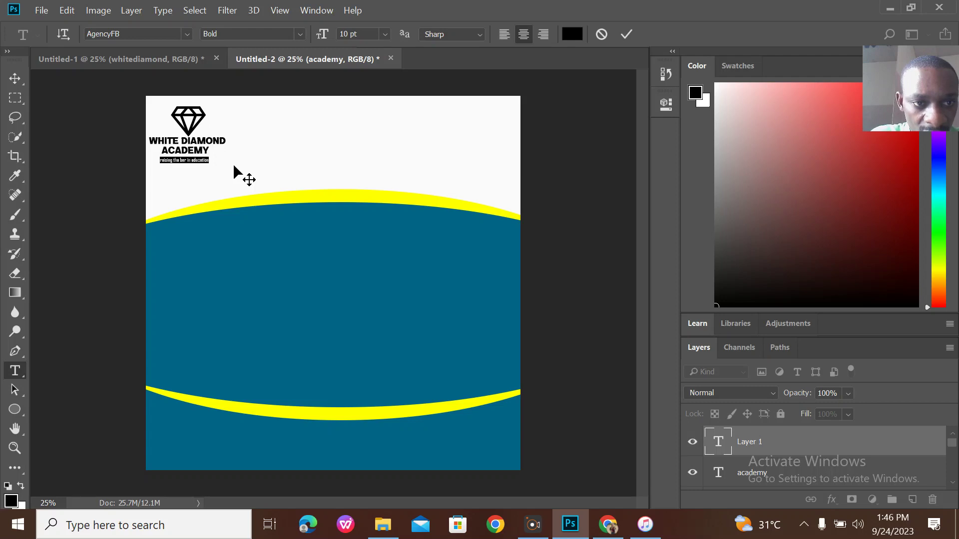
pyautogui.click(626, 35)
# Switch to the Untitled-1 tab showing the completed admission flyer.
pyautogui.click(166, 60)
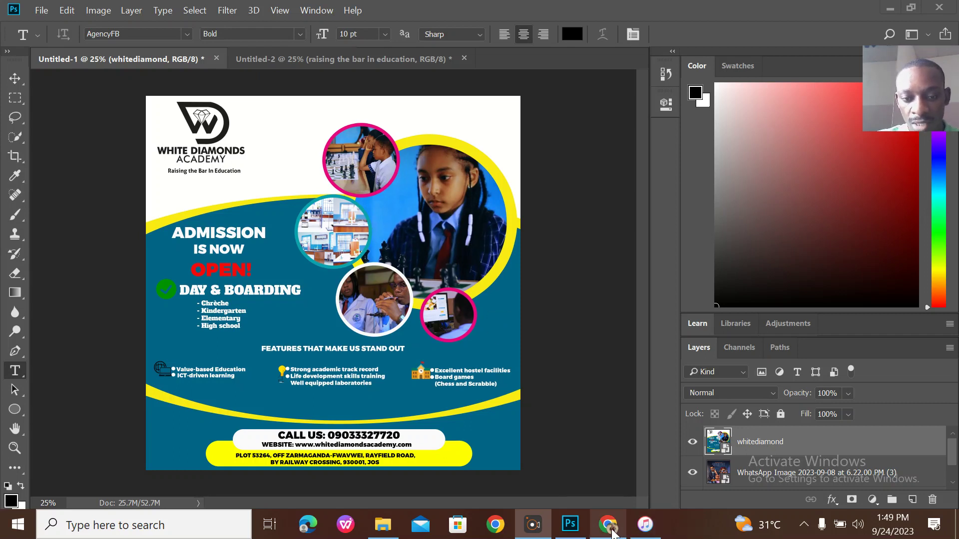
# Maximize Chrome and search for 'school girl playing chess'.
pyautogui.click(613, 533)
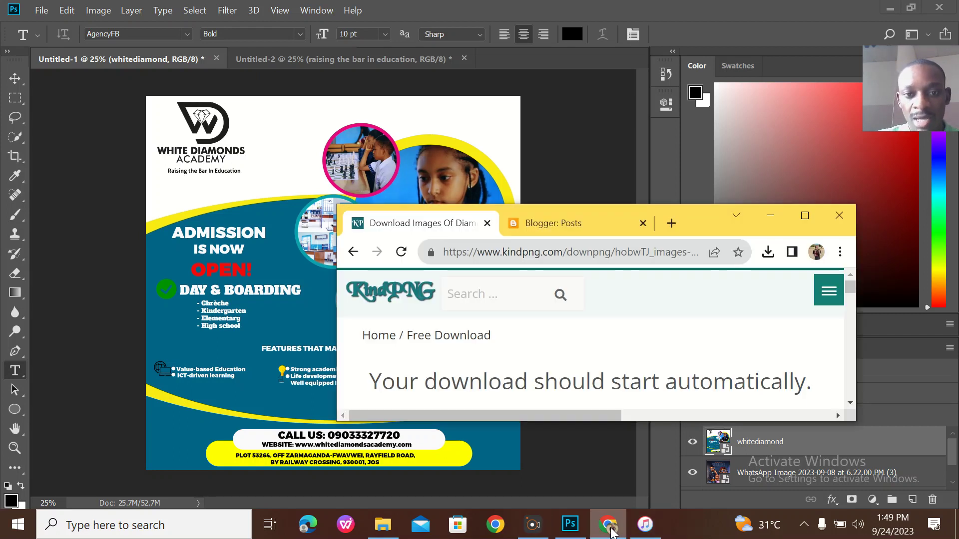
pyautogui.click(805, 220)
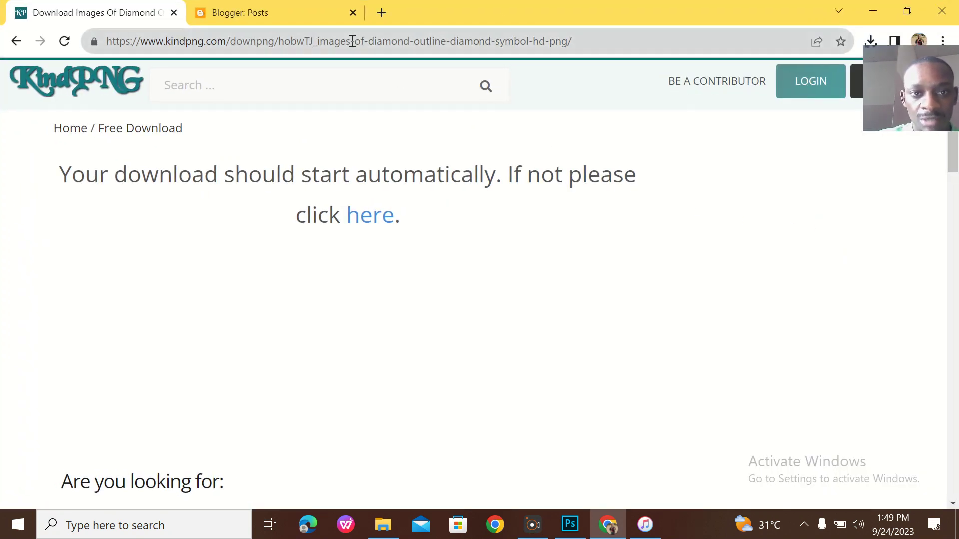
pyautogui.click(352, 41)
pyautogui.write('scho')
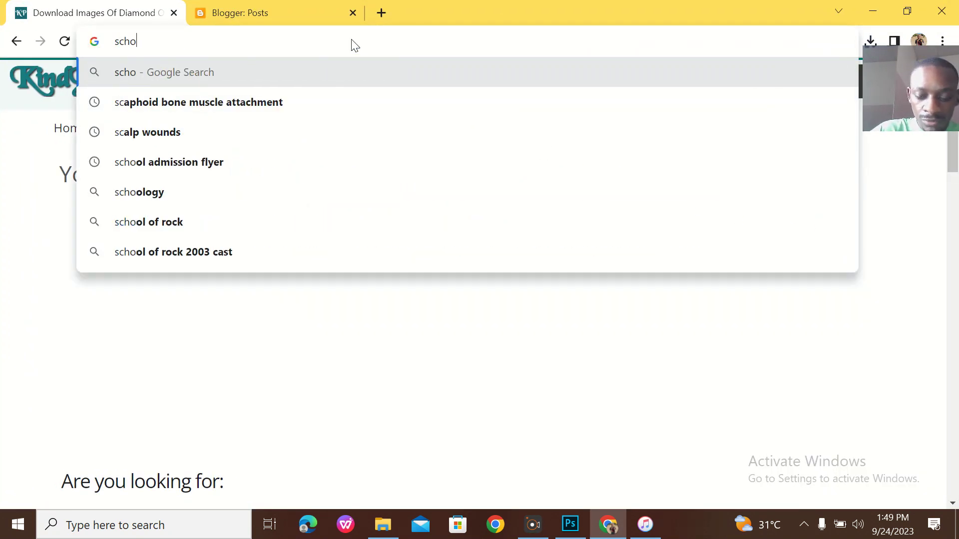
pyautogui.write('ol.')
pyautogui.press('BackSpace')
pyautogui.write('girl playing chess')
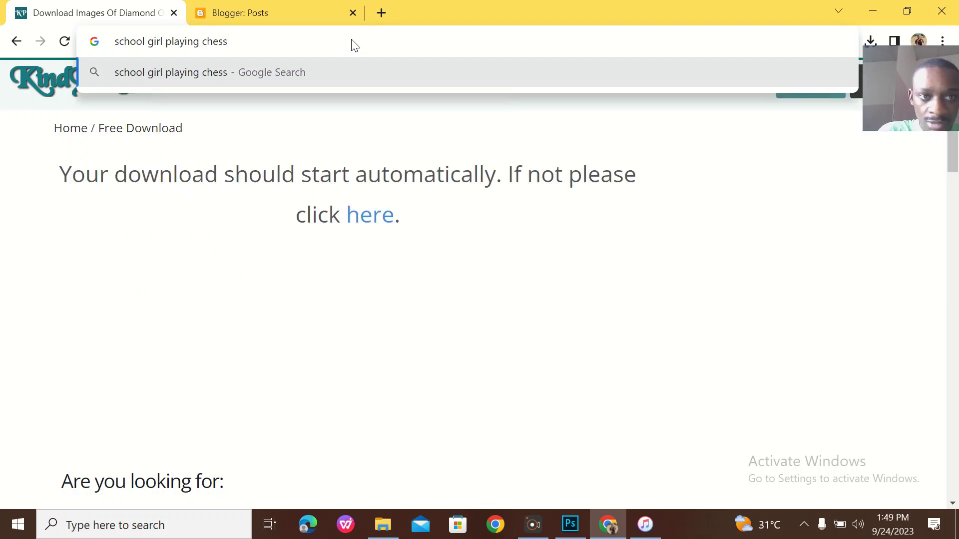
pyautogui.press('Return')
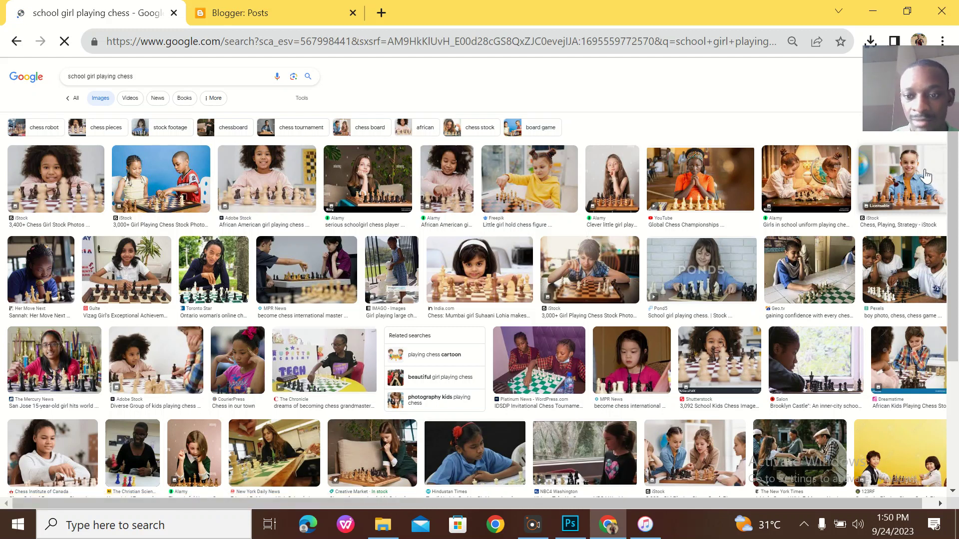
pyautogui.click(924, 170)
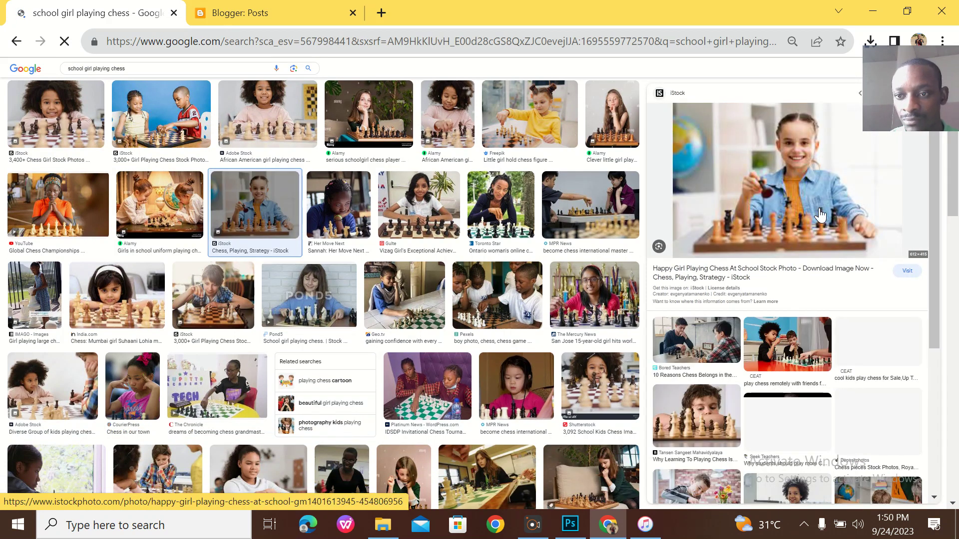
pyautogui.rightClick(796, 182)
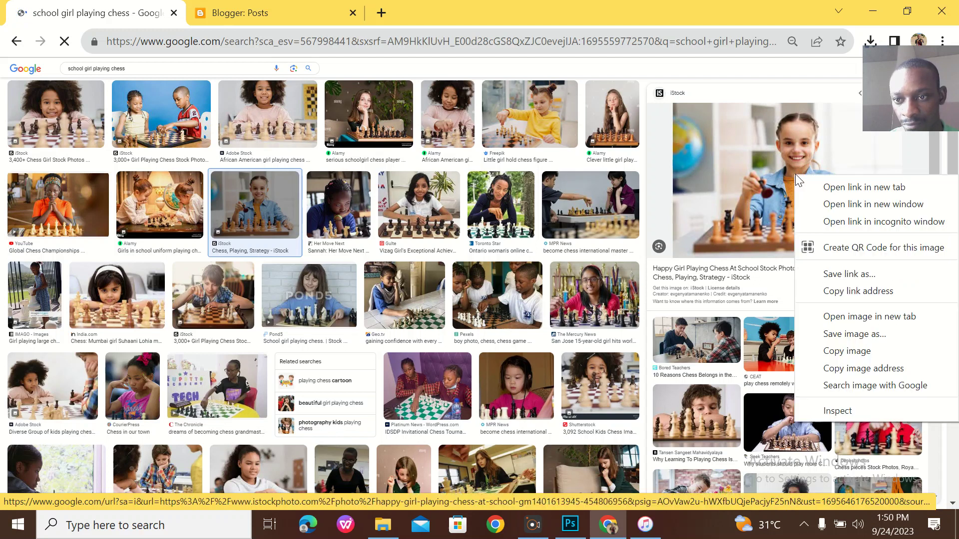
pyautogui.click(831, 336)
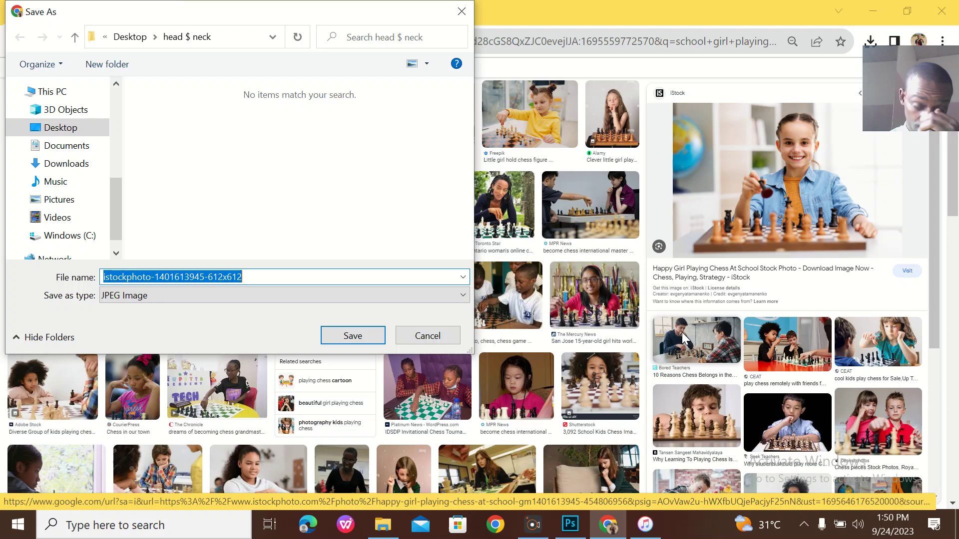
pyautogui.press('Return')
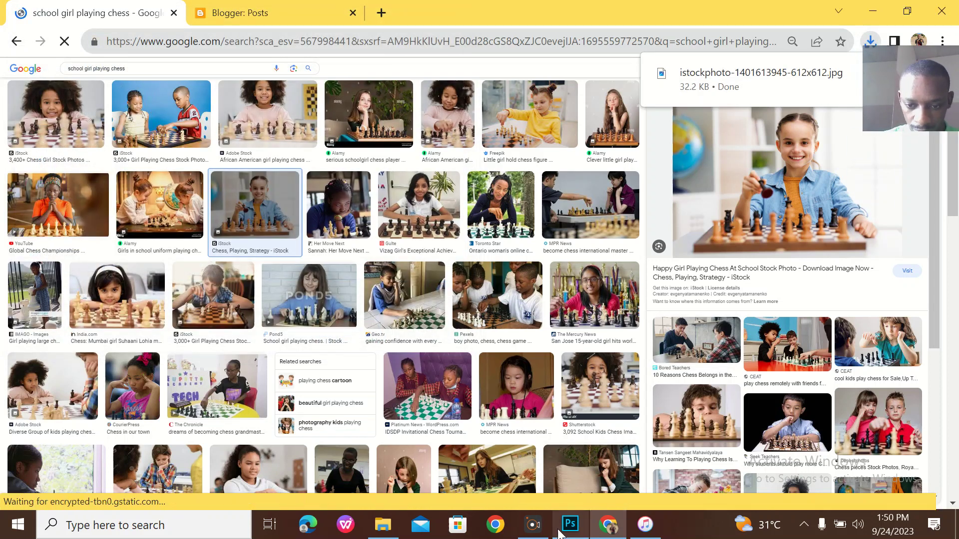
pyautogui.click(570, 524)
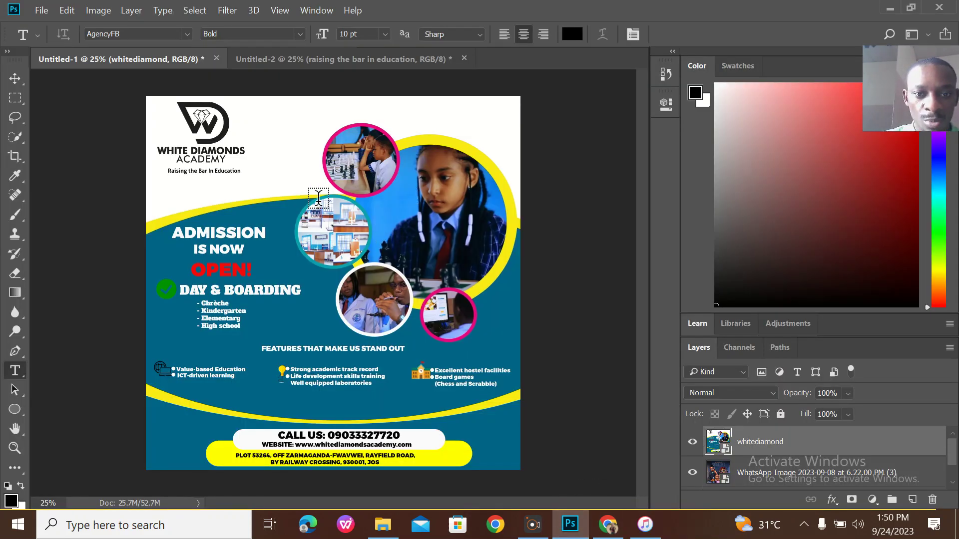
pyautogui.click(360, 59)
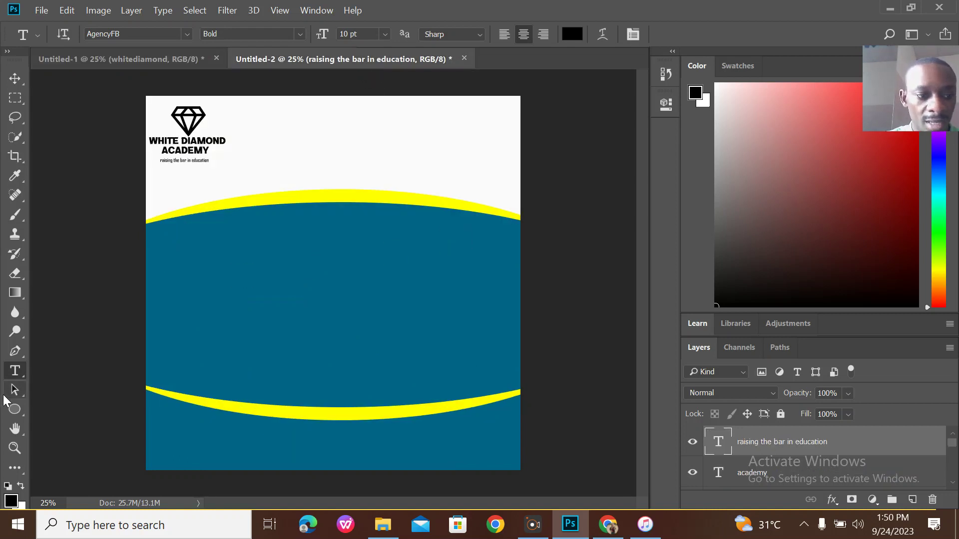
pyautogui.click(12, 411)
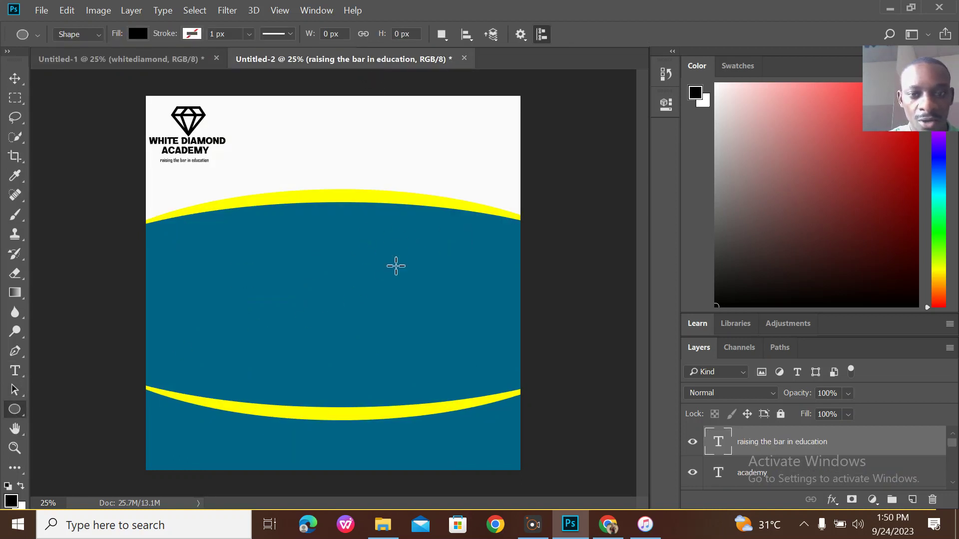
pyautogui.click(608, 525)
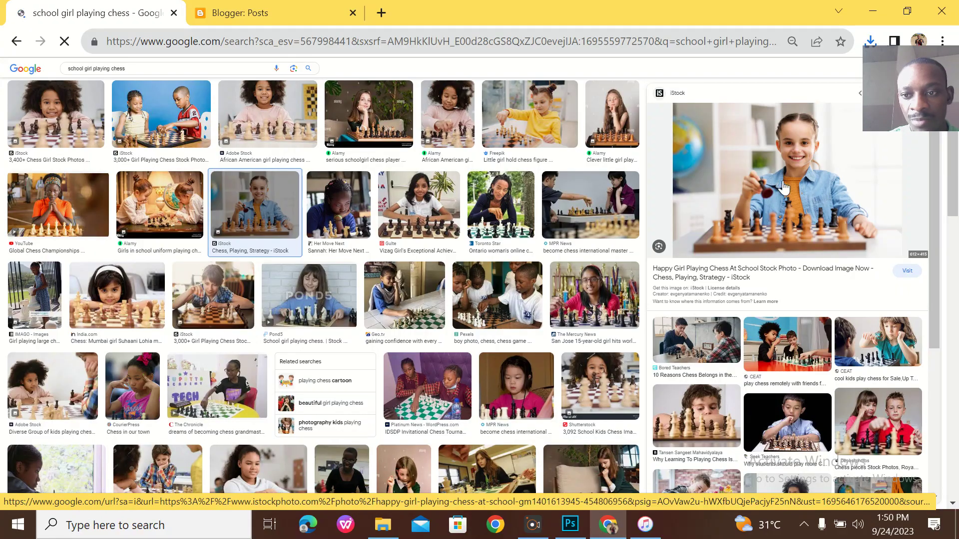
pyautogui.click(907, 11)
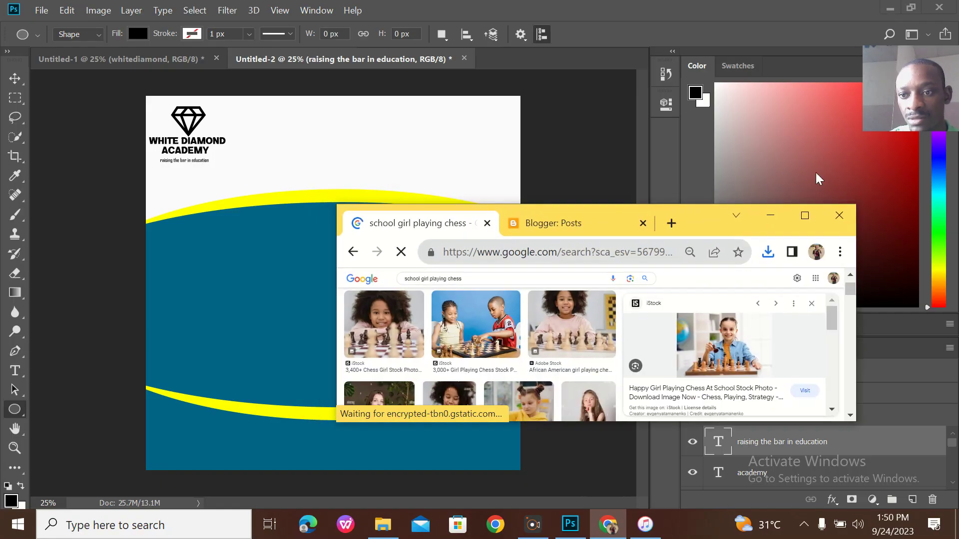
pyautogui.click(769, 251)
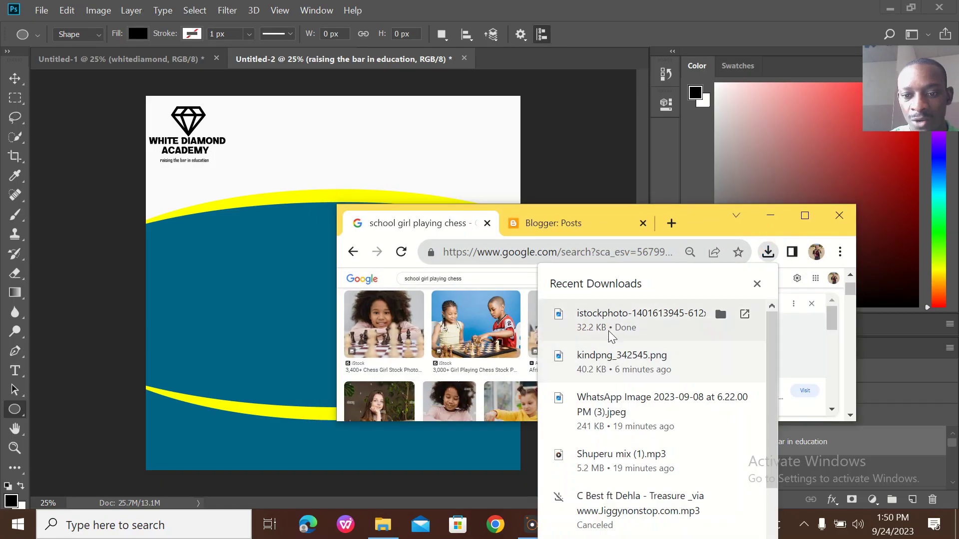
pyautogui.moveTo(610, 332); pyautogui.dragTo(284, 188)
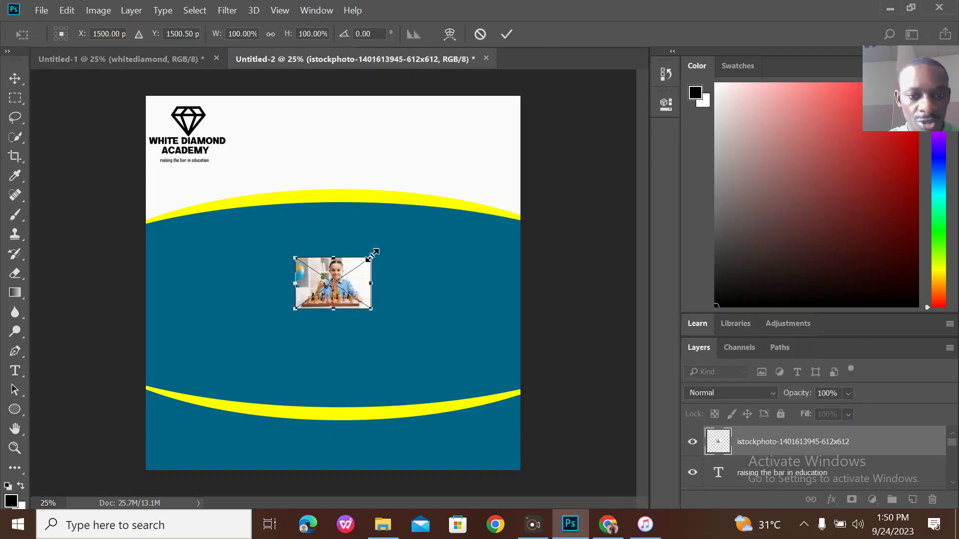
pyautogui.moveTo(372, 255); pyautogui.dragTo(524, 154)
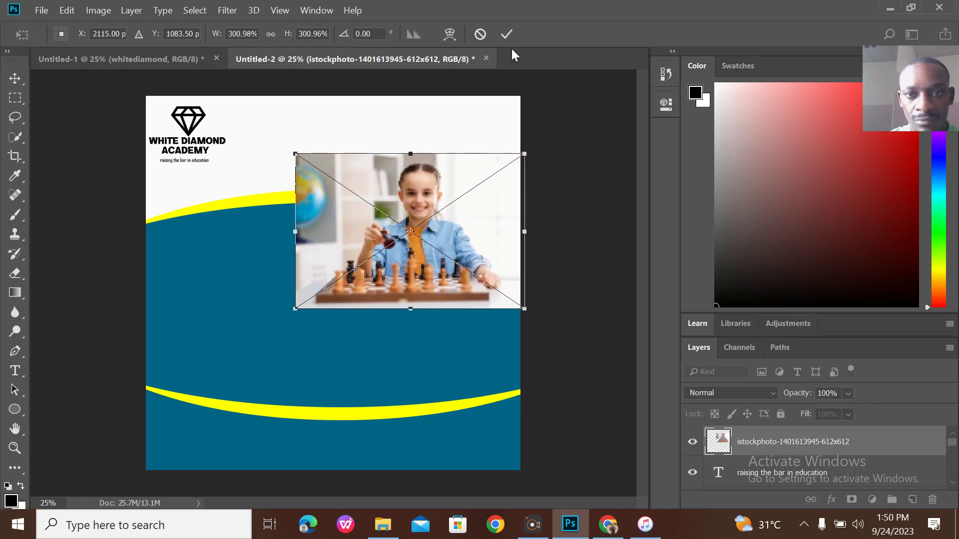
pyautogui.click(508, 34)
pyautogui.press('u')
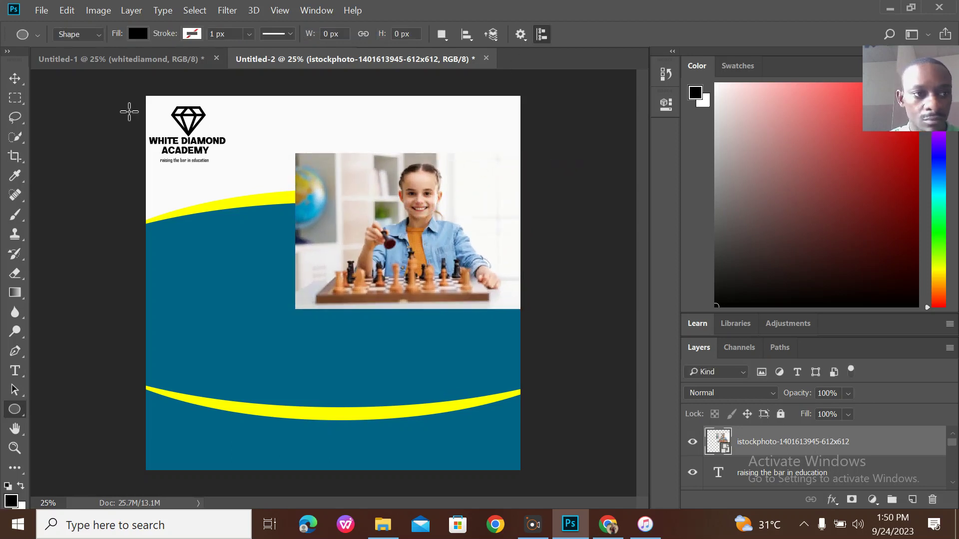
# Shift the chess photo left and draw a black ellipse at the flyer's upper right.
pyautogui.click(14, 78)
pyautogui.moveTo(401, 242); pyautogui.dragTo(293, 261)
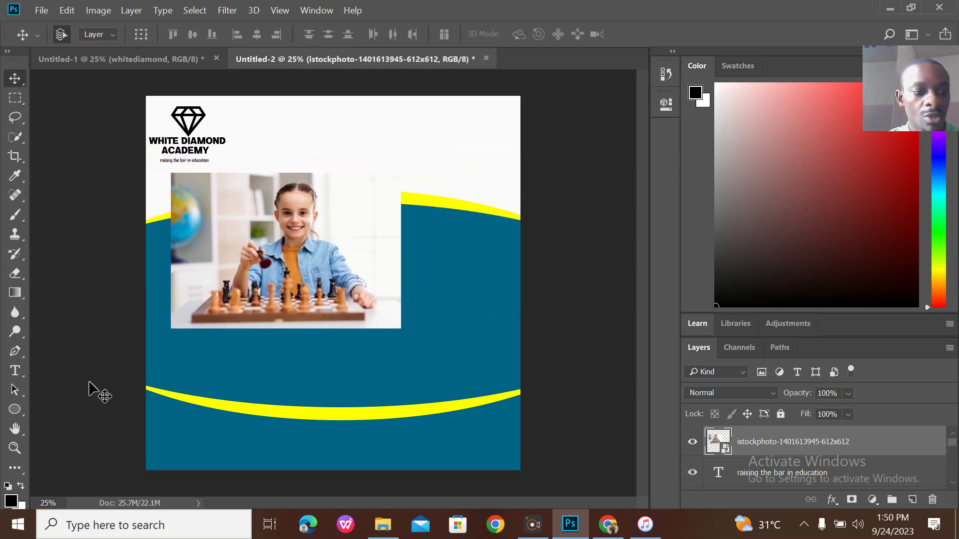
pyautogui.click(15, 410)
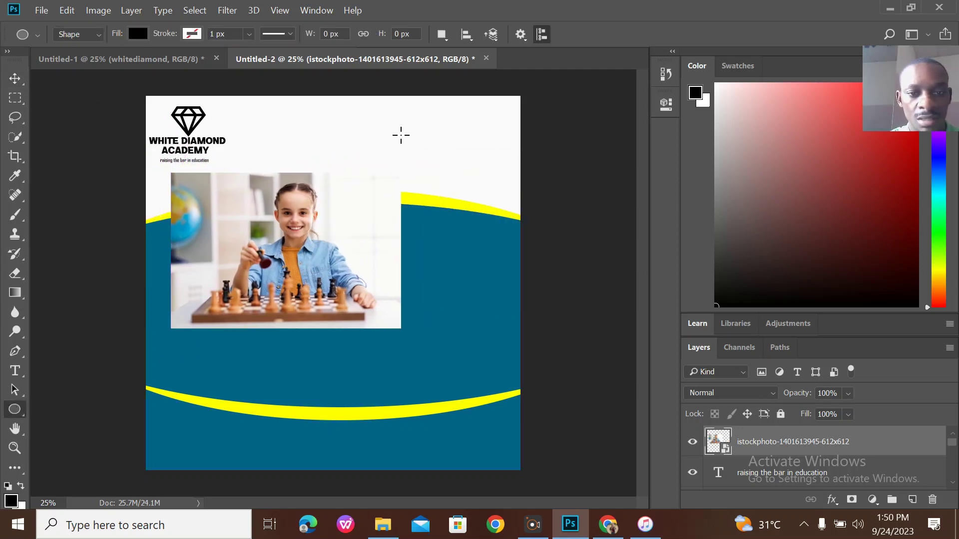
pyautogui.moveTo(386, 128); pyautogui.dragTo(569, 287)
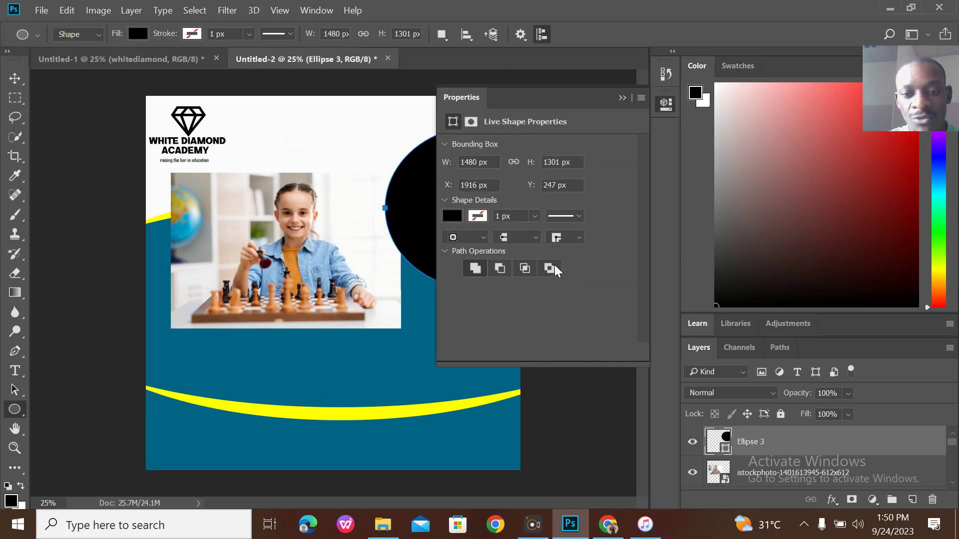
pyautogui.click(623, 98)
# Stack the chess photo layer above the black circle and move it over the circle.
pyautogui.click(178, 58)
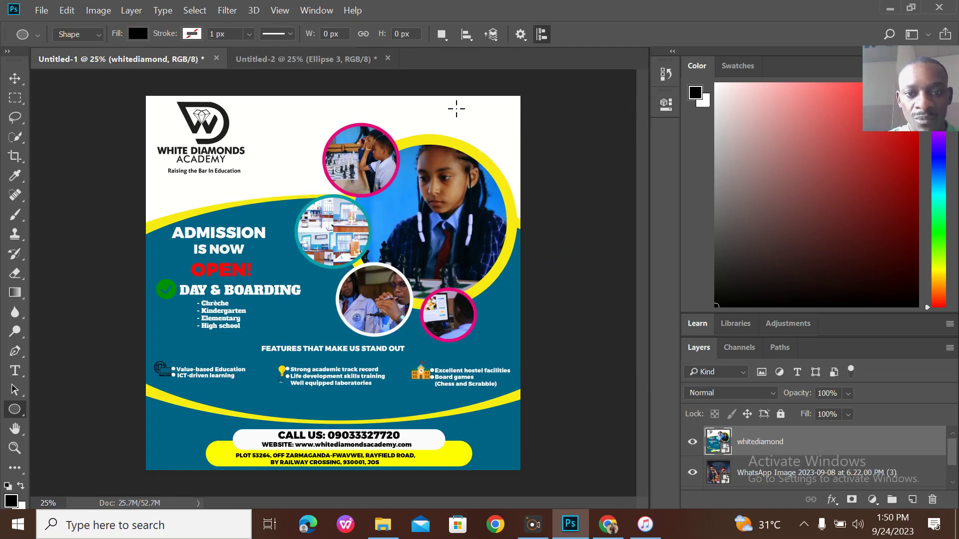
pyautogui.click(370, 59)
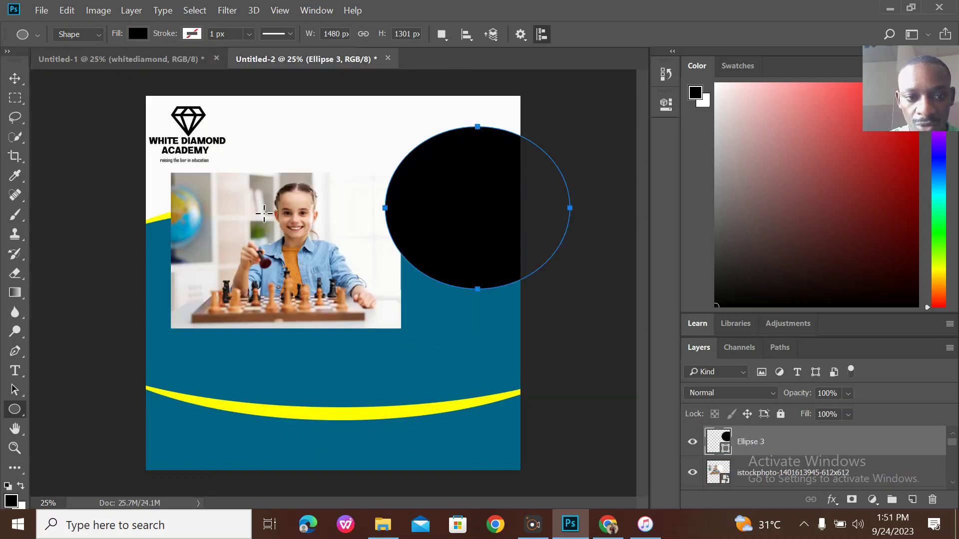
pyautogui.click(14, 80)
pyautogui.moveTo(469, 190); pyautogui.dragTo(406, 193)
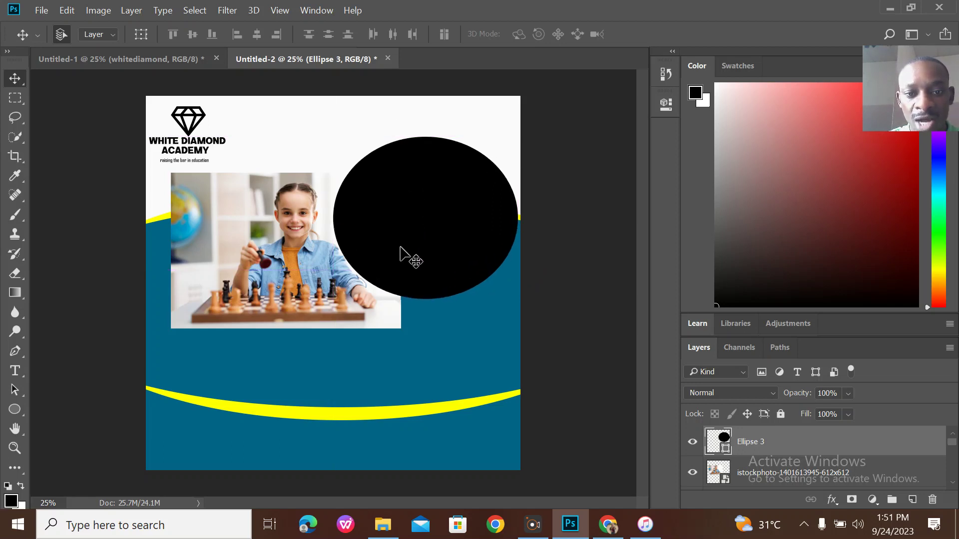
pyautogui.click(273, 266)
pyautogui.moveTo(773, 488); pyautogui.dragTo(759, 439)
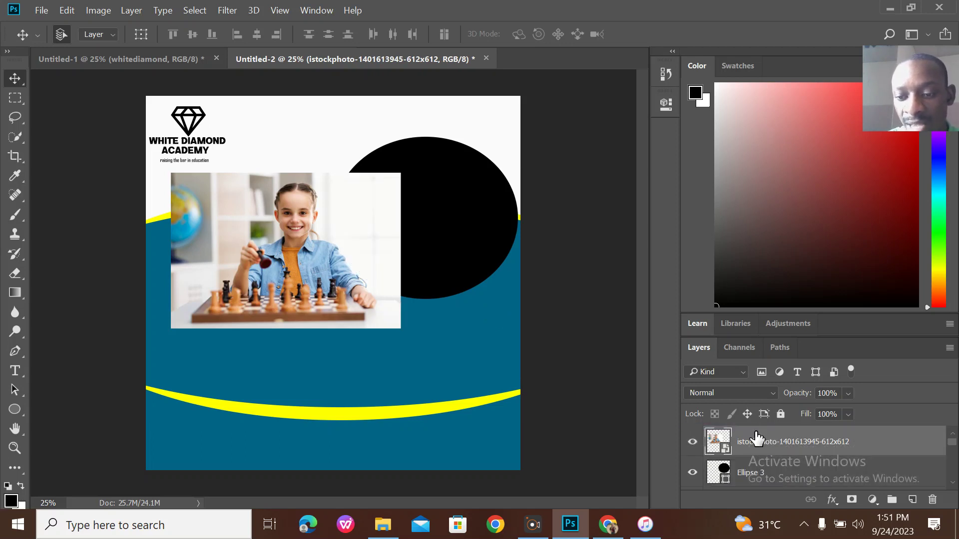
pyautogui.moveTo(303, 268); pyautogui.dragTo(429, 237)
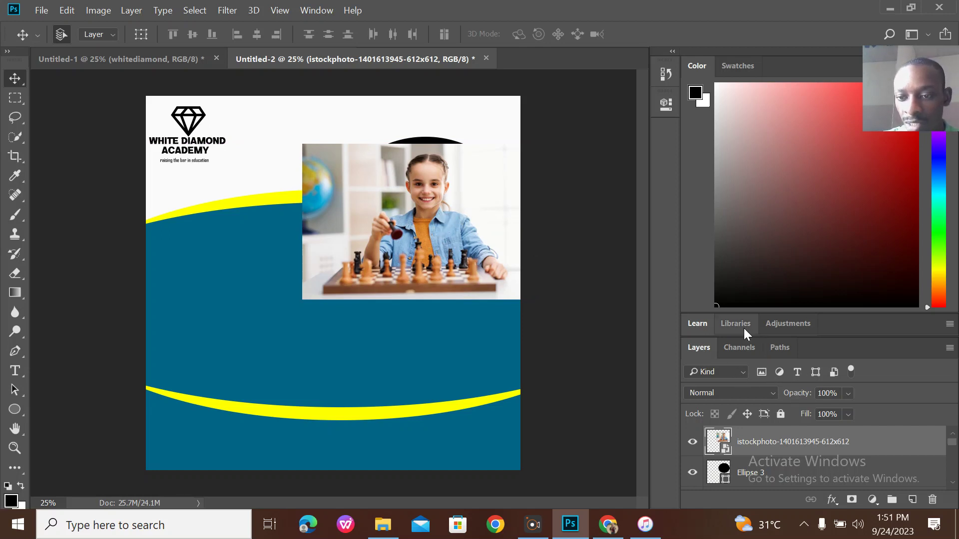
# Clip the chess photo into the Ellipse 3 circle and nudge it up.
pyautogui.rightClick(765, 444)
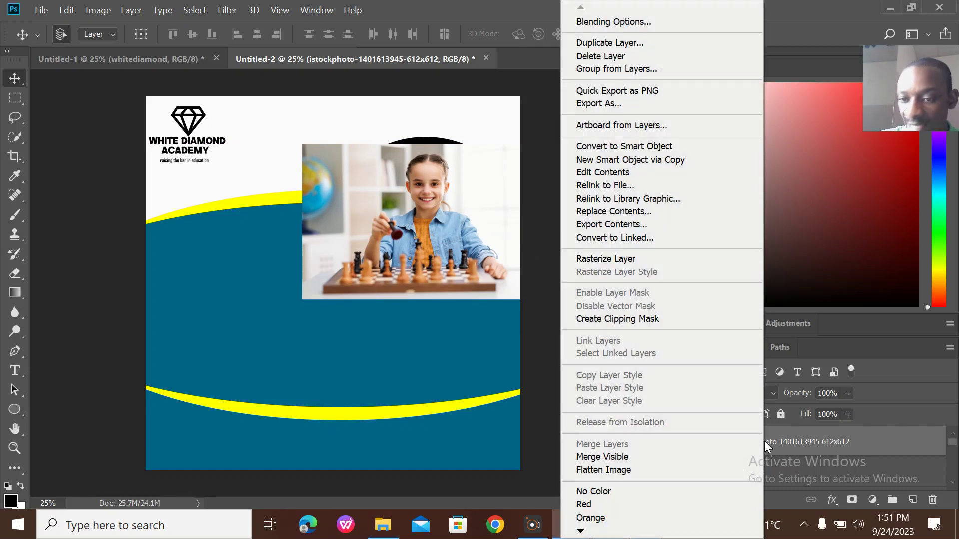
pyautogui.click(662, 318)
pyautogui.moveTo(426, 202); pyautogui.dragTo(426, 195)
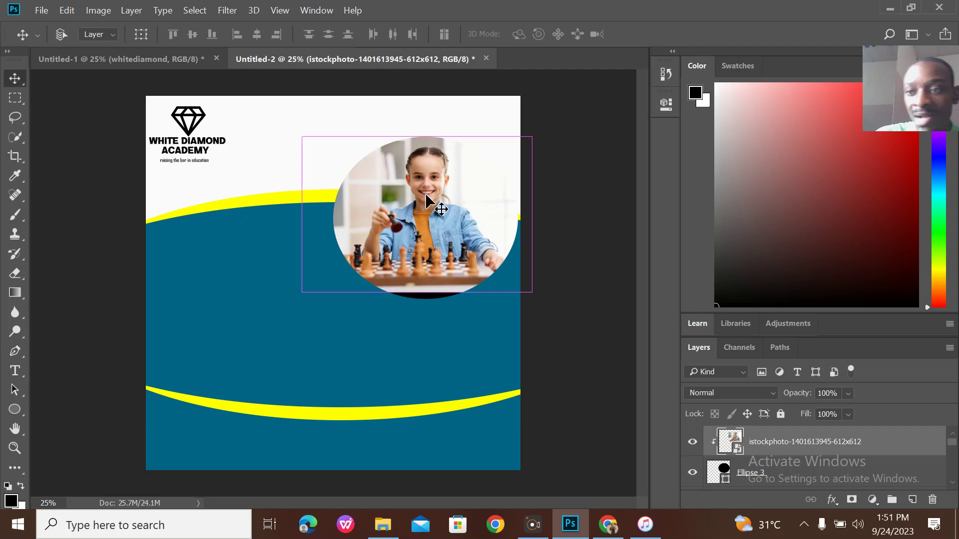
# Enlarge the clipped photo to 325%, reposition it, and merge it with Ellipse 3.
pyautogui.hotkey('ctrl', 't')
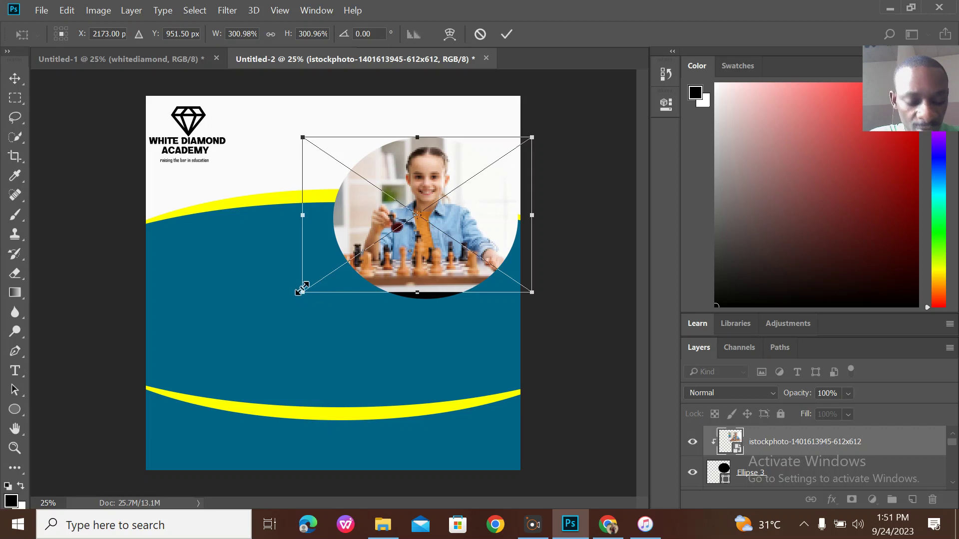
pyautogui.moveTo(301, 290); pyautogui.dragTo(284, 304)
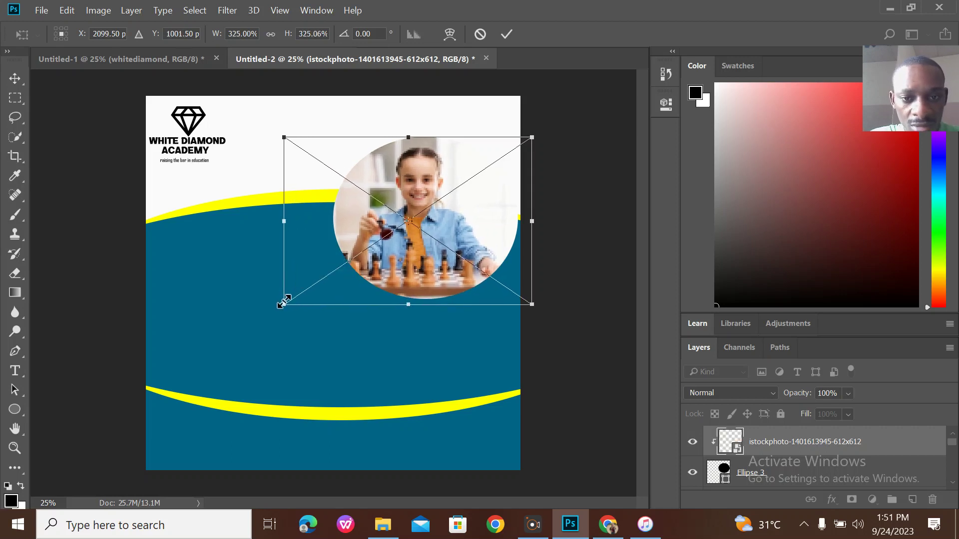
pyautogui.moveTo(403, 247); pyautogui.dragTo(420, 246)
pyautogui.click(507, 34)
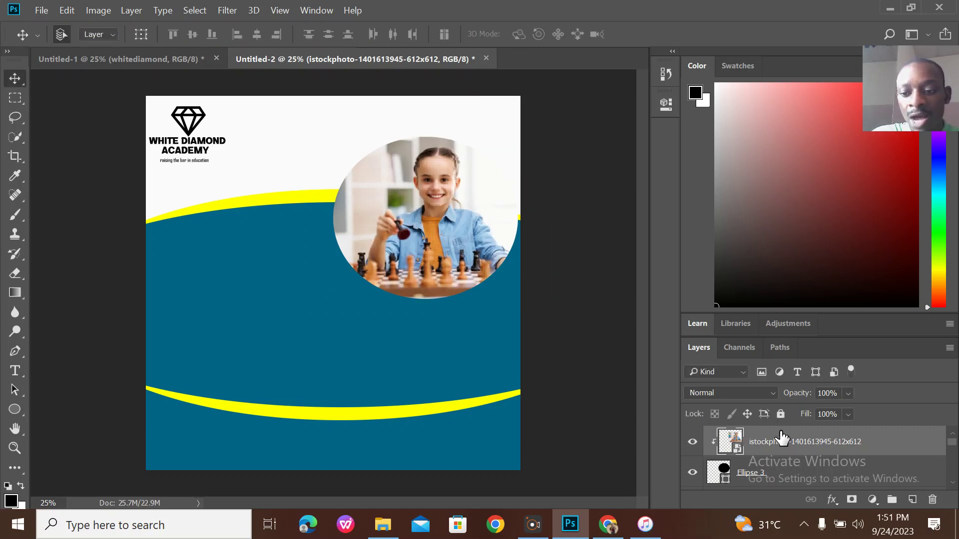
pyautogui.keyDown('shift'); pyautogui.click(798, 478); pyautogui.keyUp('shift')
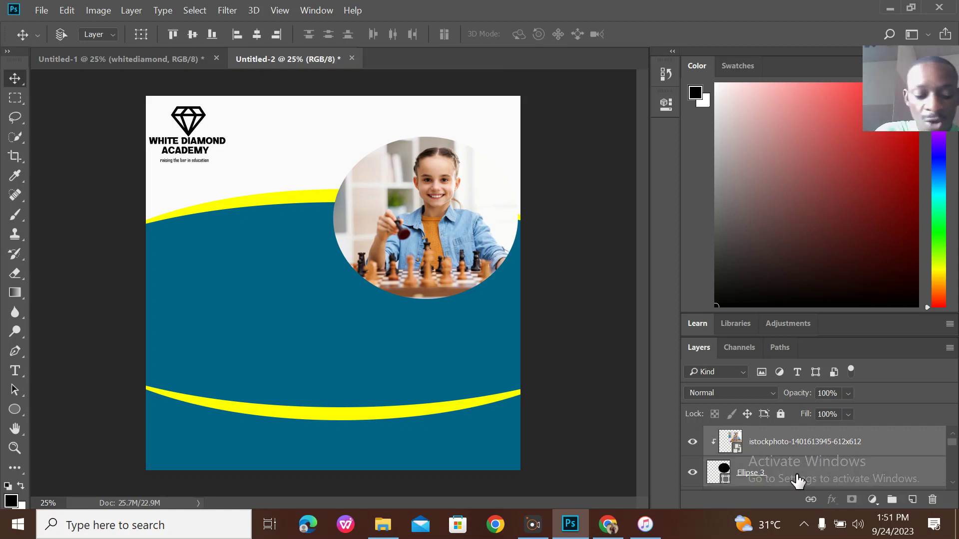
pyautogui.hotkey('ctrl', 'e')
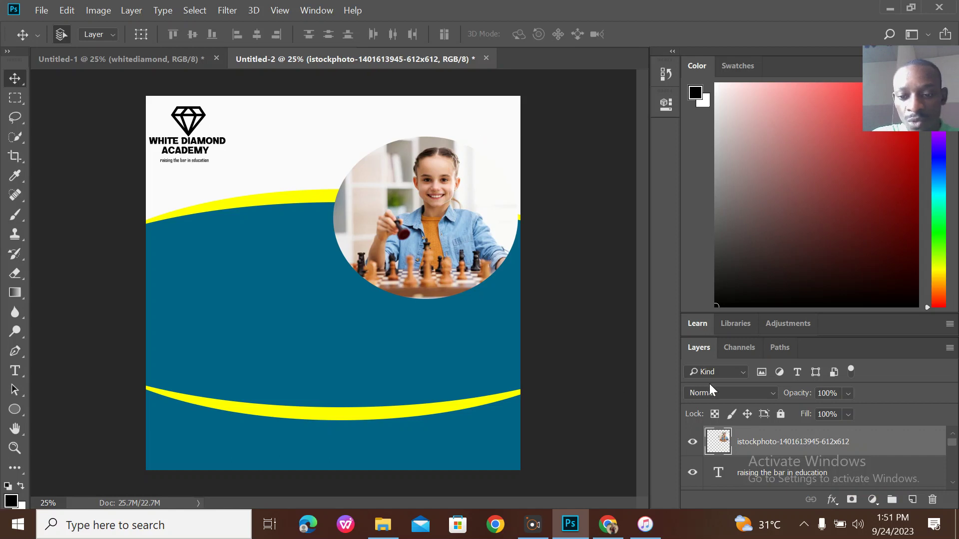
# Add a thicker Stroke effect to the round photo, colored with the yellow sampled from the band.
pyautogui.click(831, 499)
pyautogui.click(864, 386)
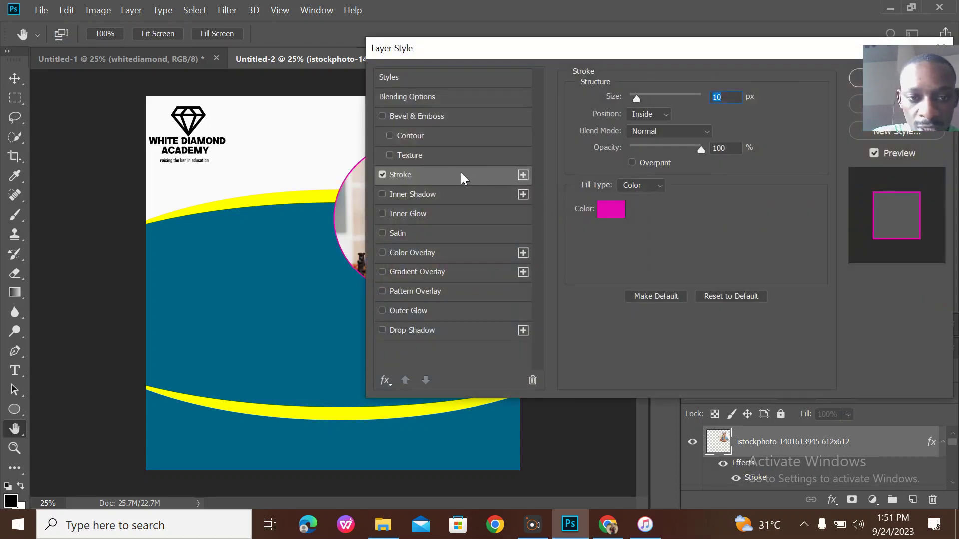
pyautogui.moveTo(648, 100); pyautogui.dragTo(651, 101)
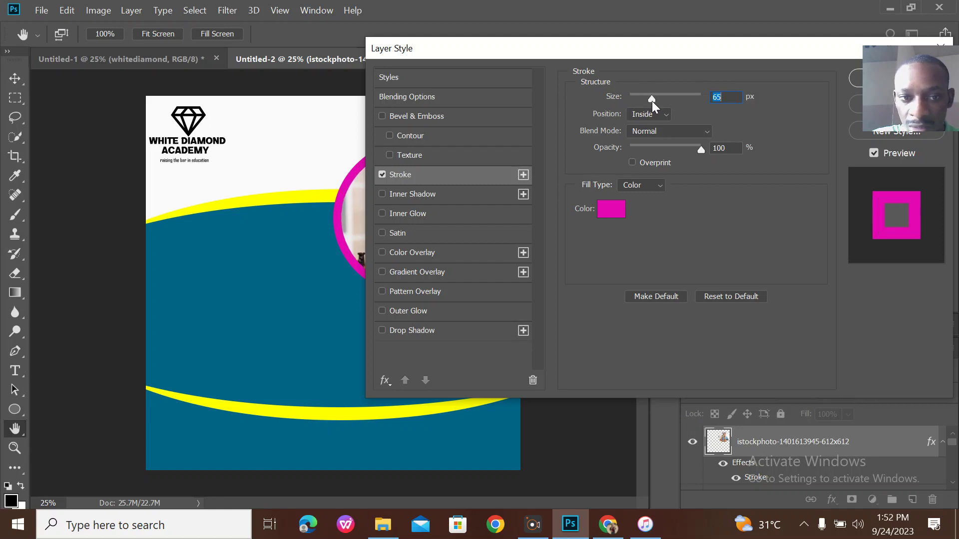
pyautogui.click(622, 213)
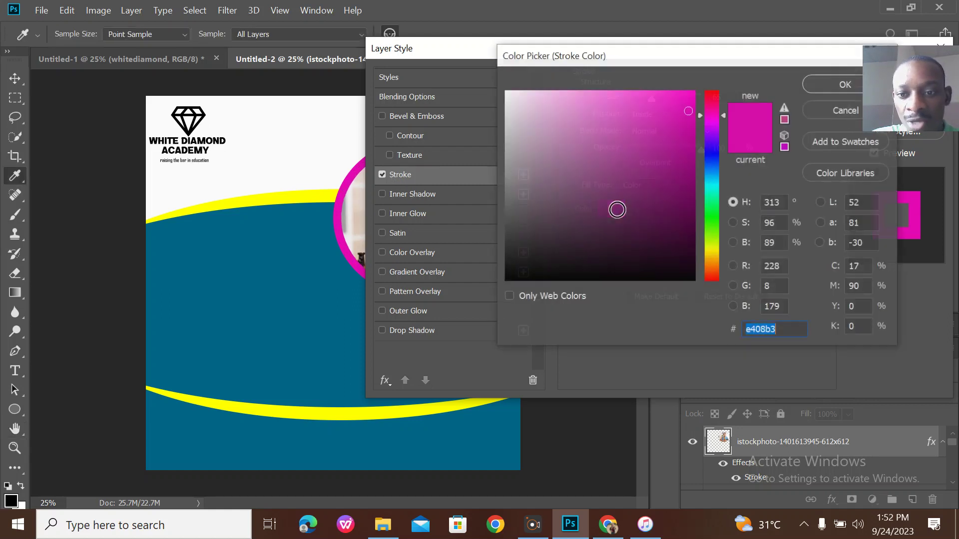
pyautogui.click(329, 192)
pyautogui.click(830, 83)
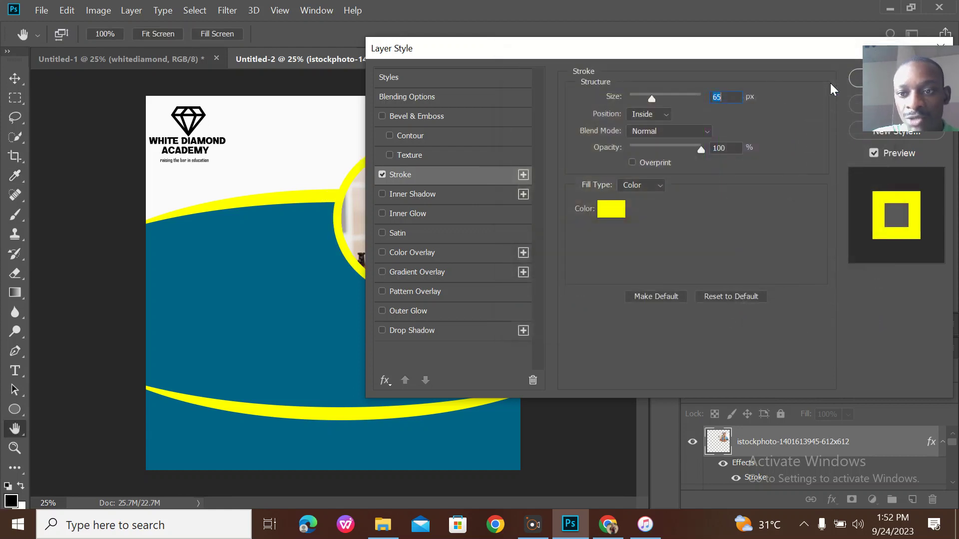
pyautogui.click(854, 77)
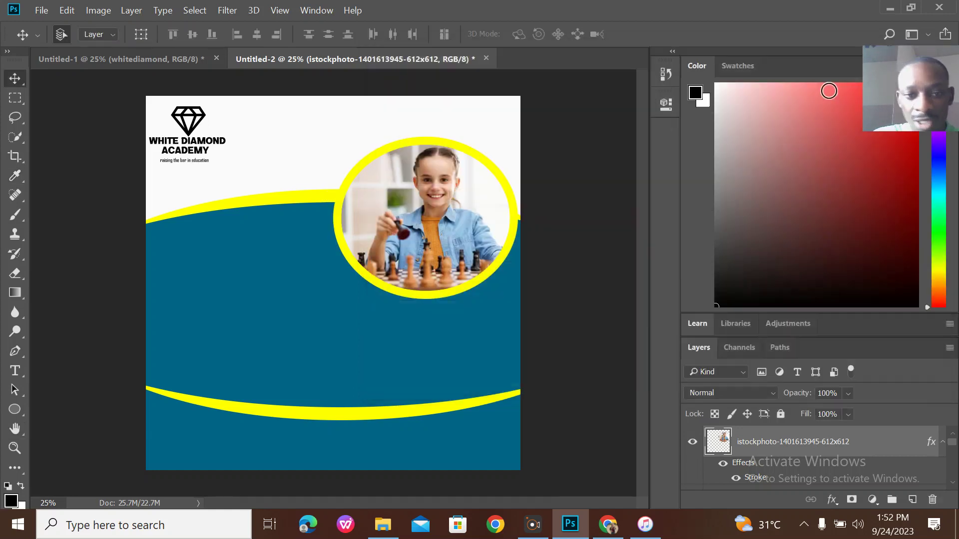
pyautogui.click(170, 60)
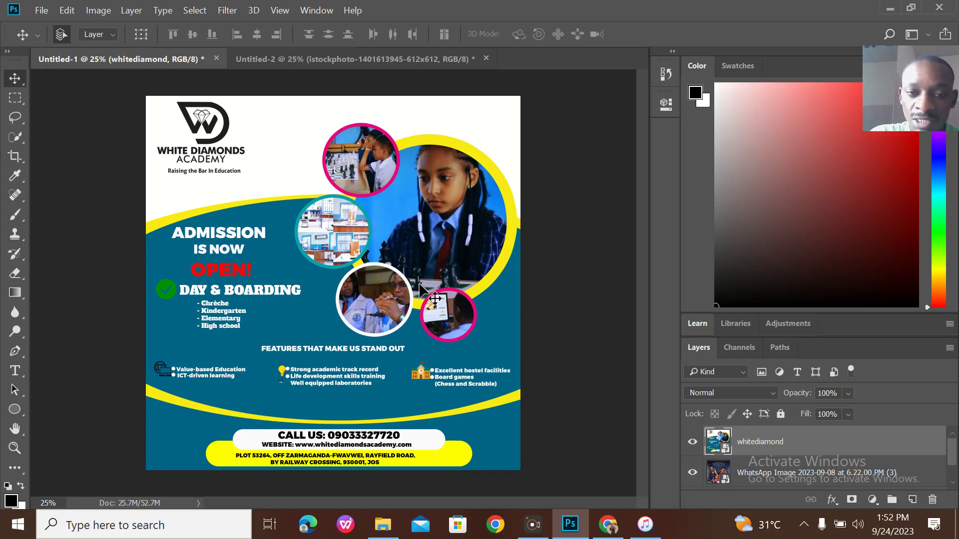
# In Untitled-2, draw a small black circle and move it onto the round photo's left edge.
pyautogui.click(362, 60)
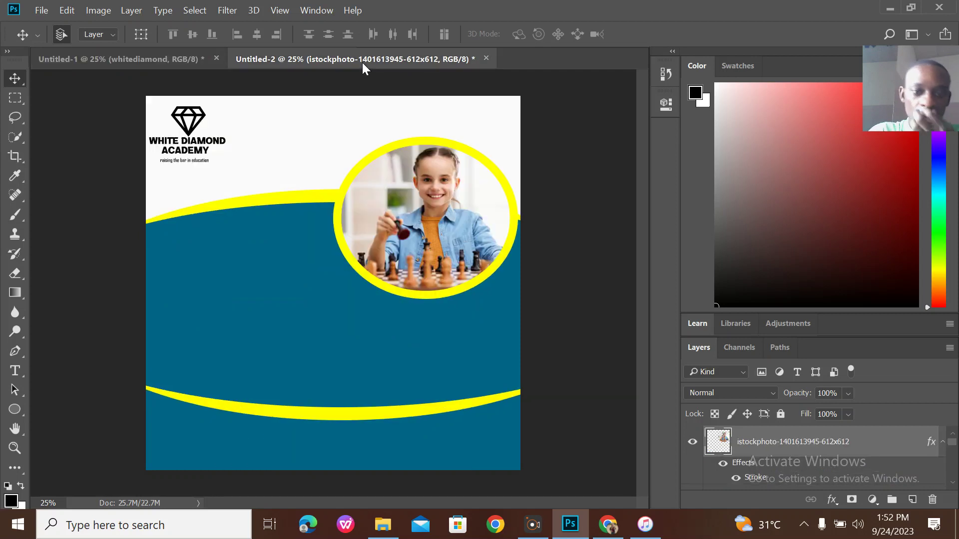
pyautogui.click(14, 409)
pyautogui.moveTo(316, 170); pyautogui.dragTo(386, 237)
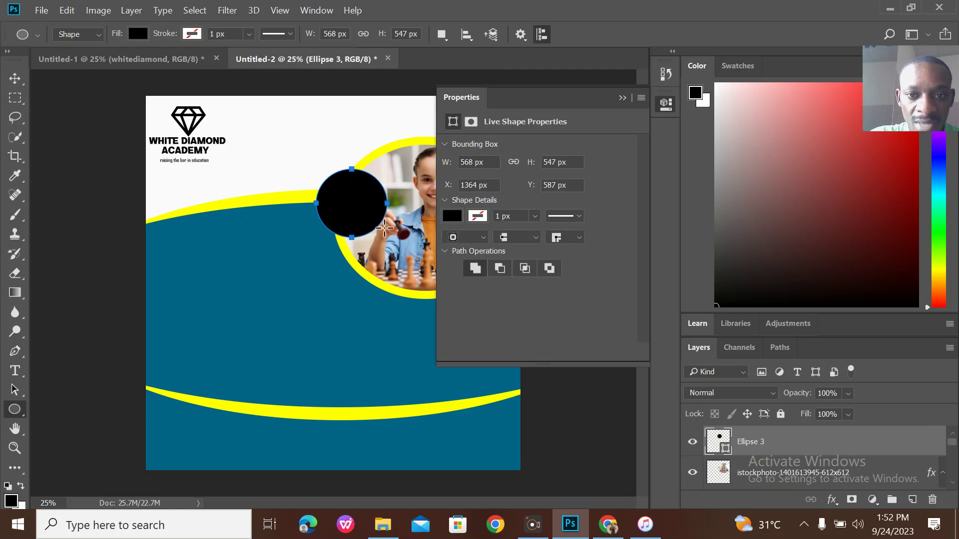
pyautogui.click(620, 98)
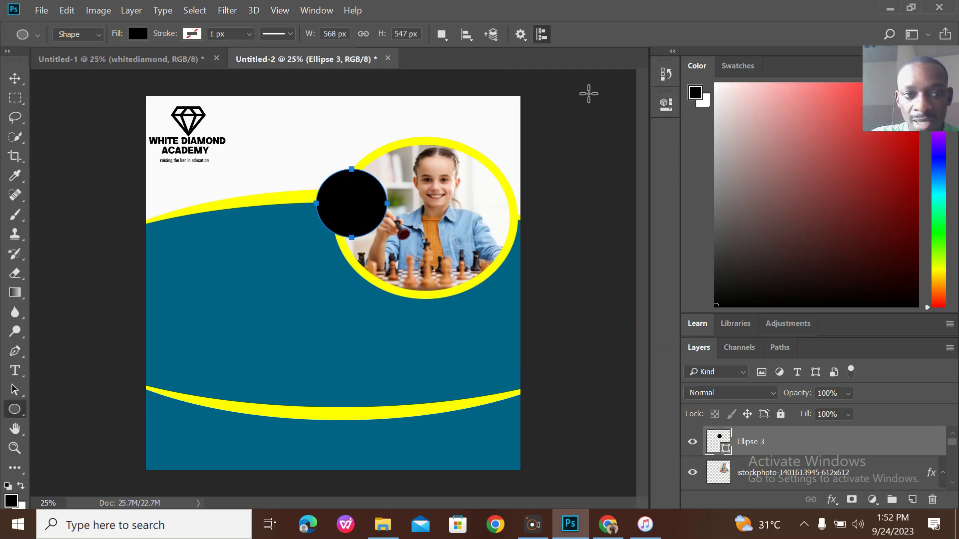
pyautogui.click(15, 78)
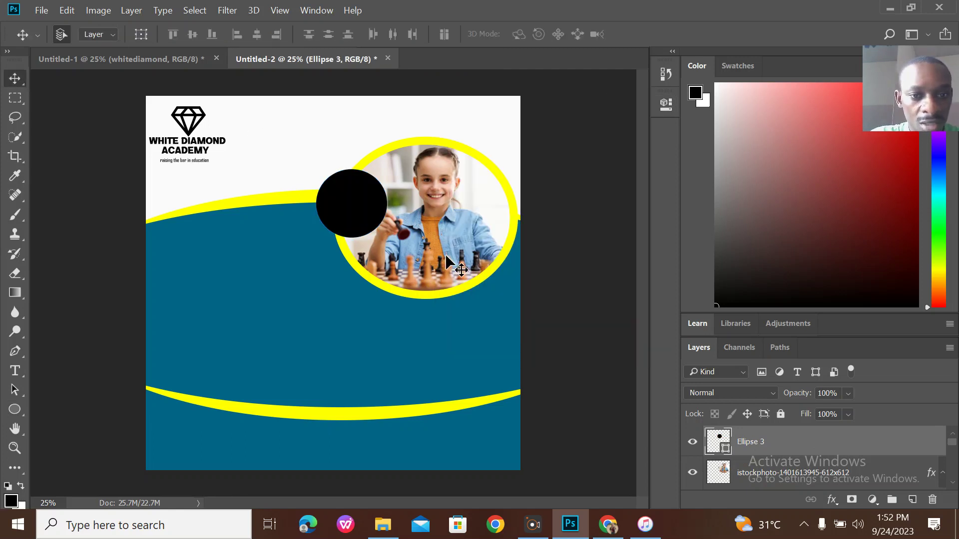
pyautogui.moveTo(370, 218); pyautogui.dragTo(327, 211)
# Duplicate the black circle, placing copies below the photo and at the flyer's right edge.
pyautogui.hotkey('ctrl', 'j')
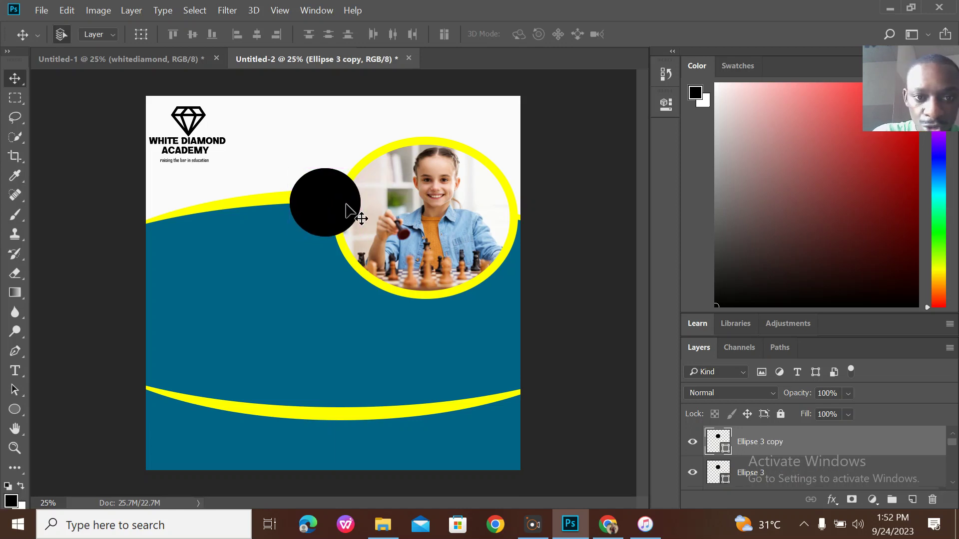
pyautogui.moveTo(346, 204); pyautogui.dragTo(442, 316)
pyautogui.moveTo(320, 199); pyautogui.dragTo(331, 193)
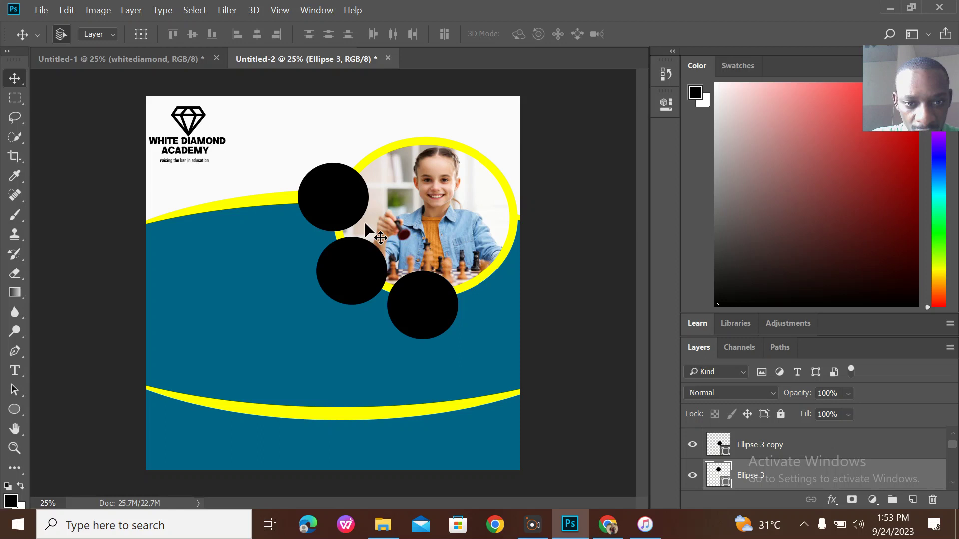
pyautogui.keyDown('alt'); pyautogui.click(434, 310); pyautogui.keyUp('alt')
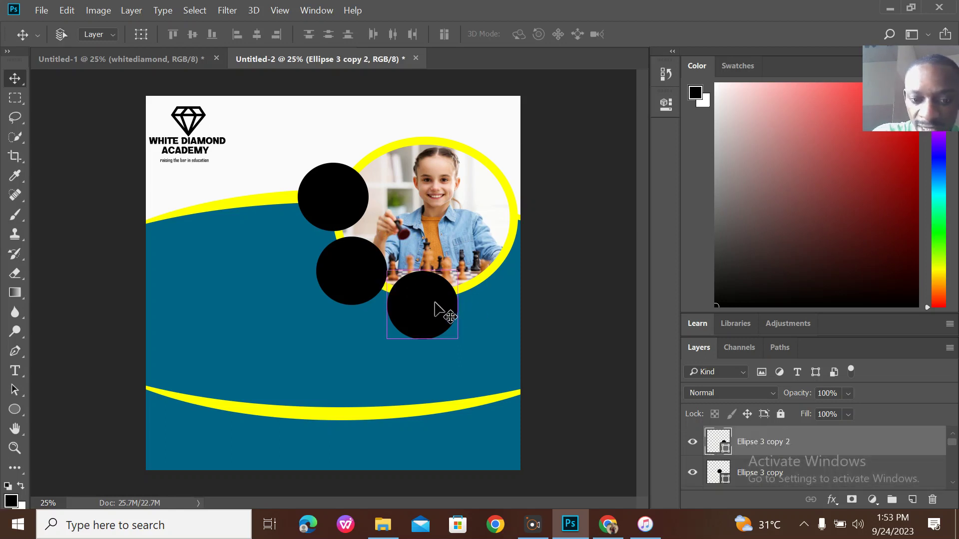
pyautogui.moveTo(435, 303); pyautogui.dragTo(505, 272)
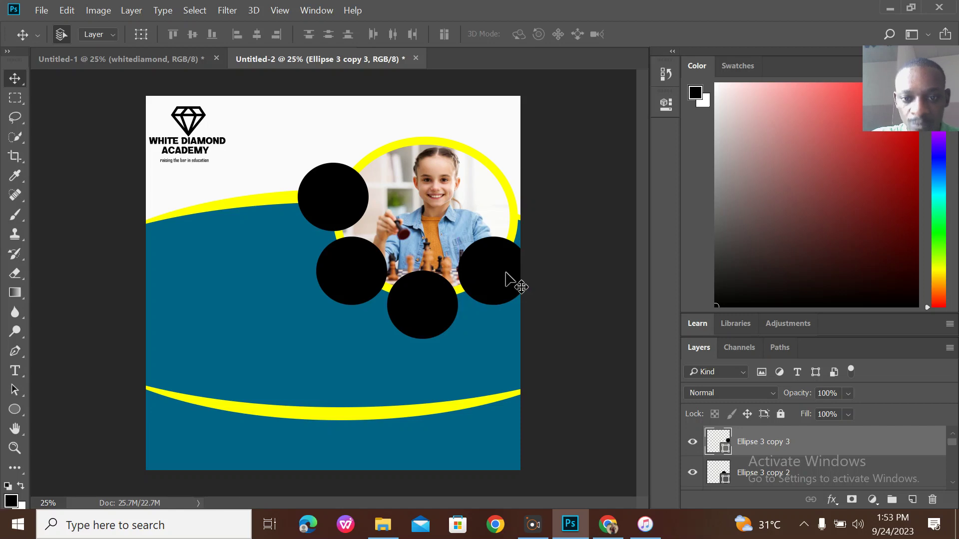
# Shrink the rightmost circle copy, checking the reference flyer before and after.
pyautogui.click(176, 60)
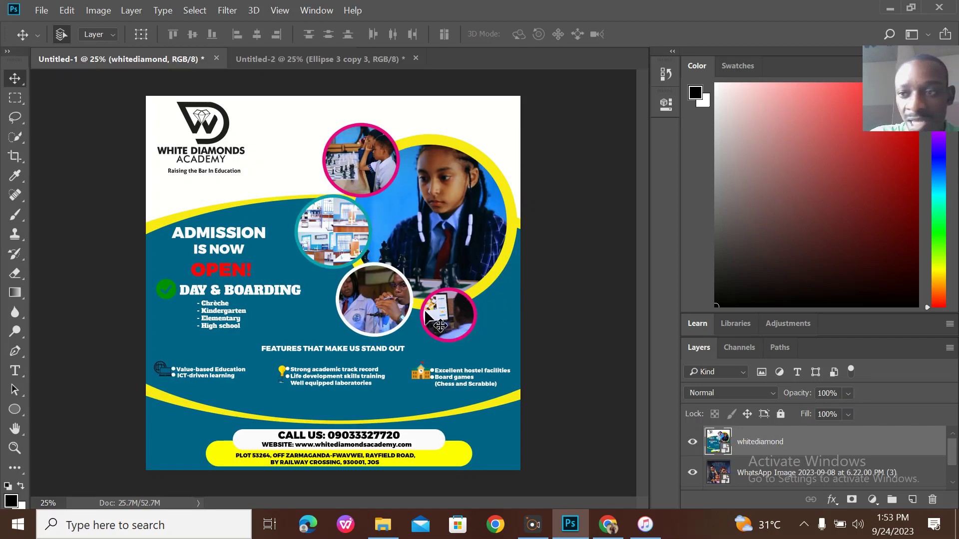
pyautogui.click(355, 64)
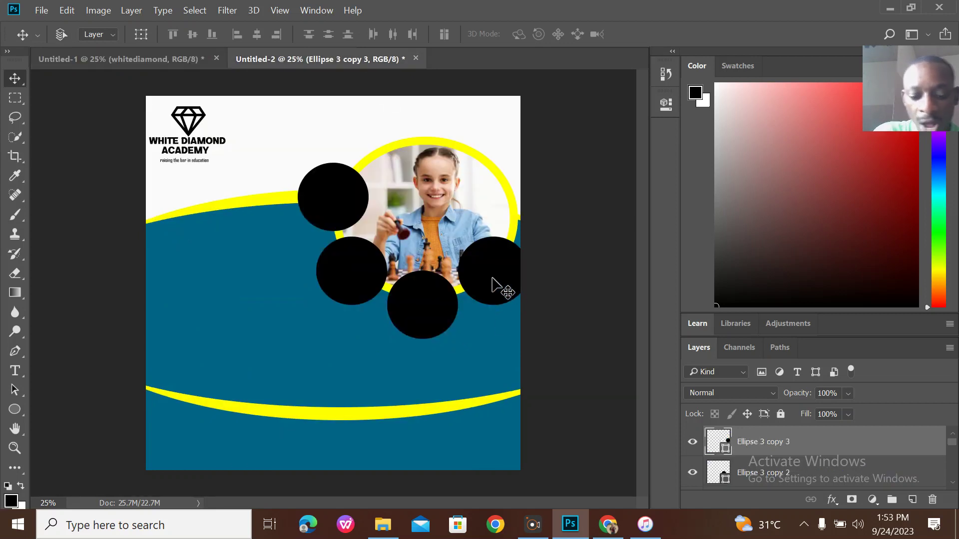
pyautogui.hotkey('ctrl', 't')
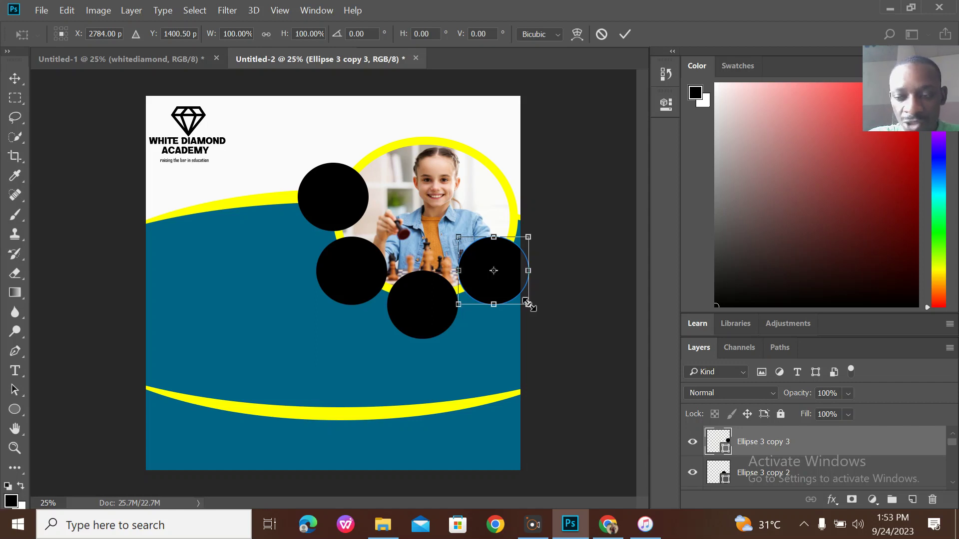
pyautogui.moveTo(528, 303); pyautogui.dragTo(514, 294)
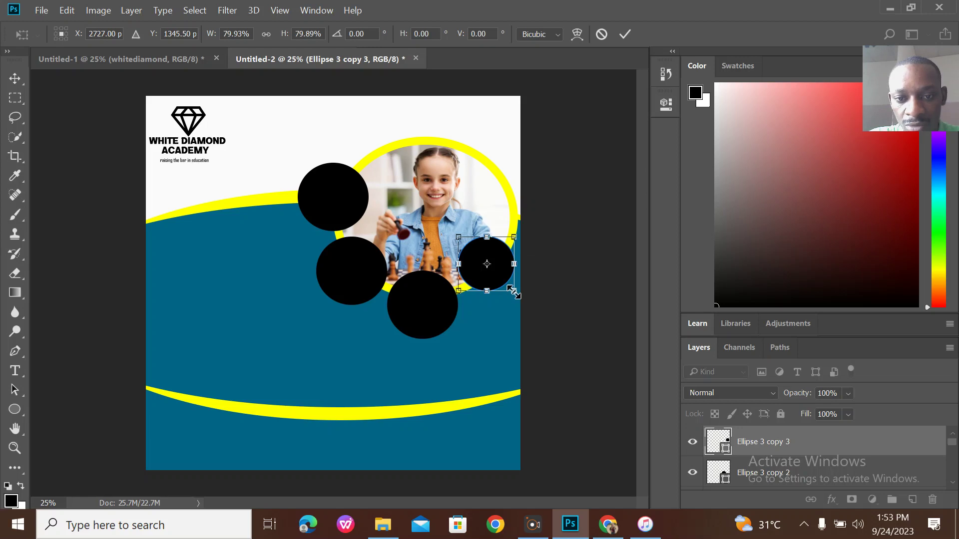
pyautogui.click(625, 35)
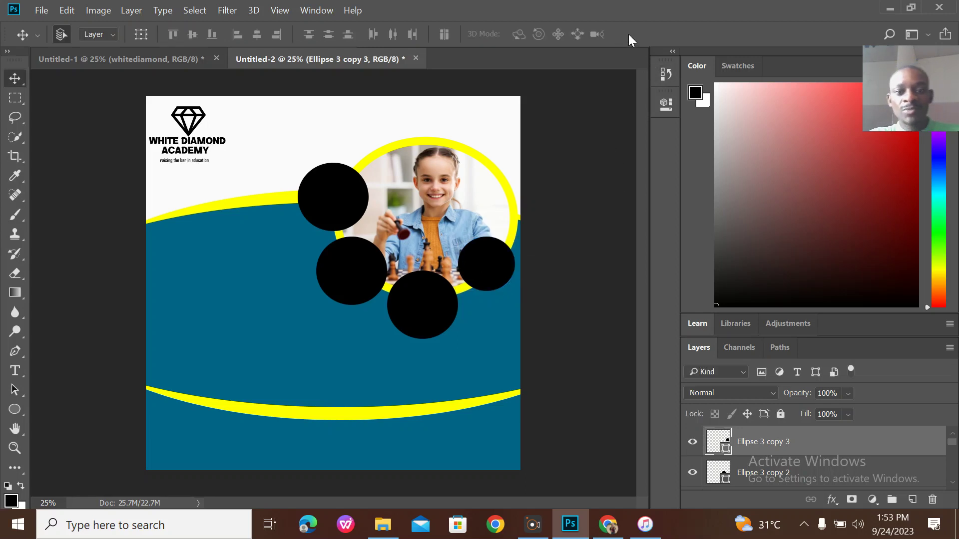
pyautogui.click(178, 51)
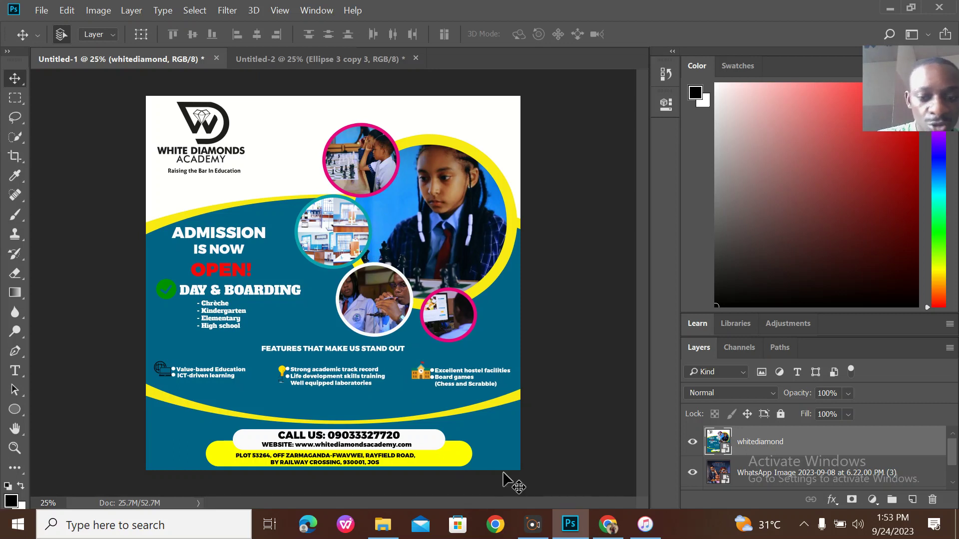
# Save the two-boys-playing-chess image as download-2-2-1080x675.jpeg.
pyautogui.click(605, 524)
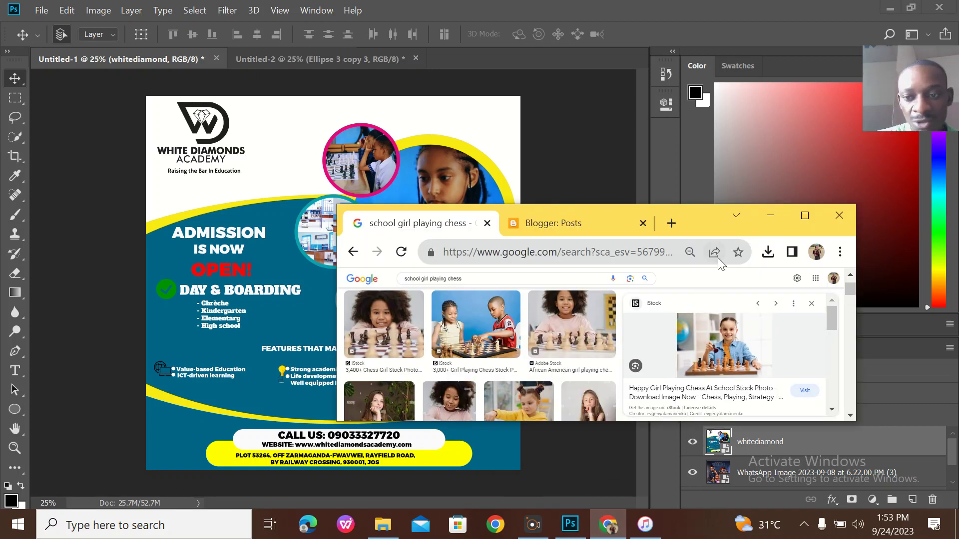
pyautogui.click(804, 215)
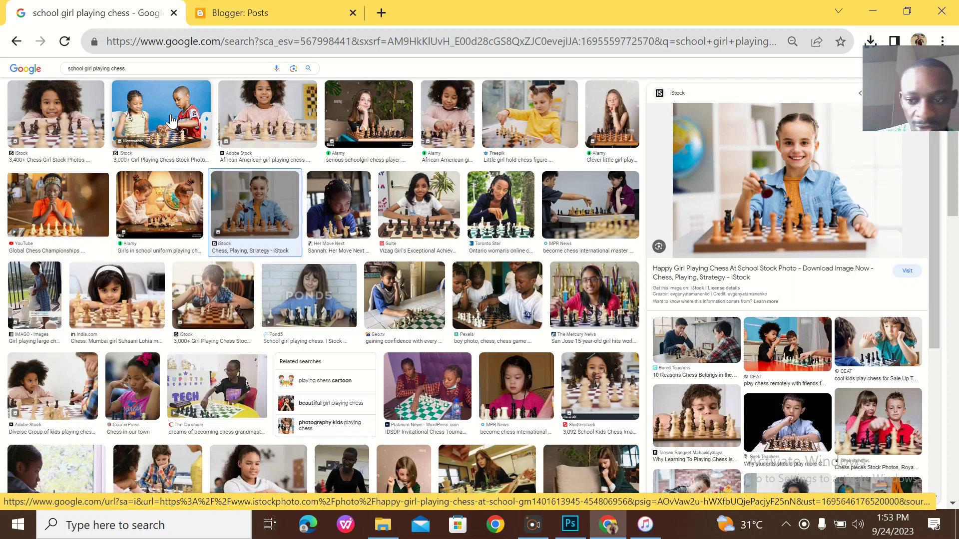
pyautogui.click(792, 355)
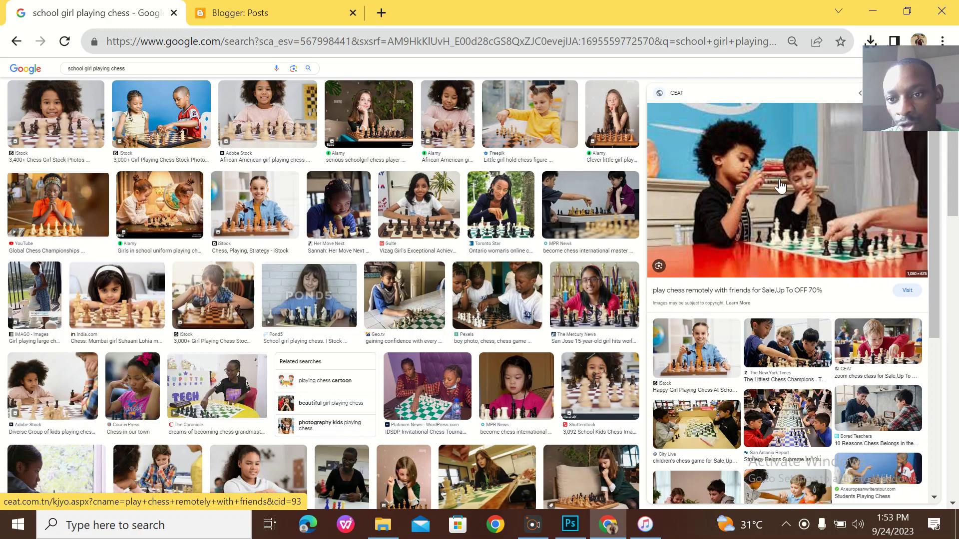
pyautogui.rightClick(791, 148)
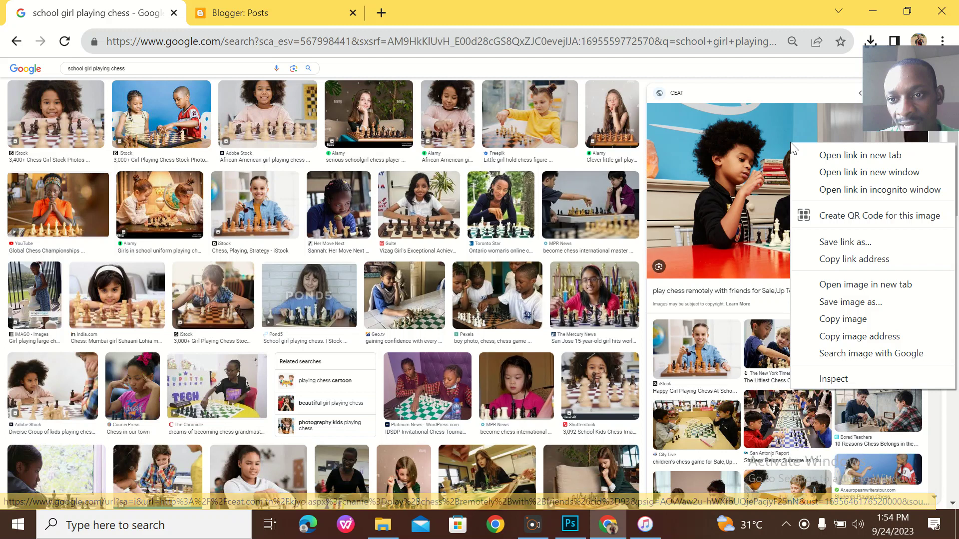
pyautogui.click(848, 309)
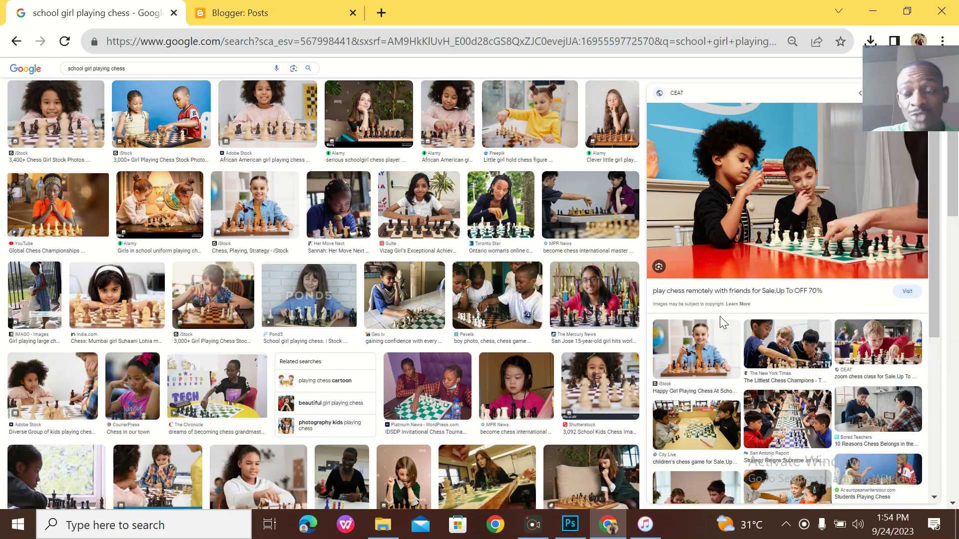
pyautogui.press('Return')
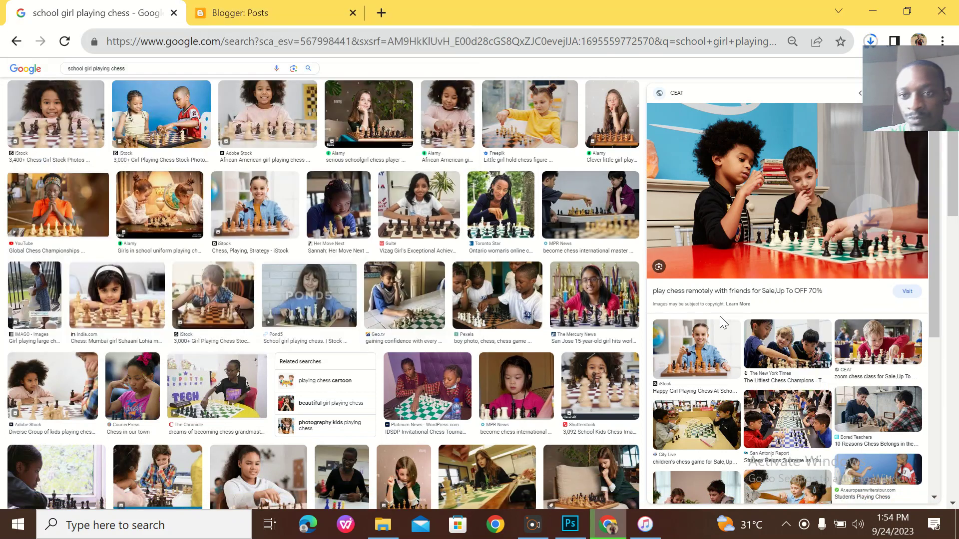
# Drag download-2-2-1080x675.jpeg from Chrome's downloads onto the Untitled-2 canvas.
pyautogui.click(907, 11)
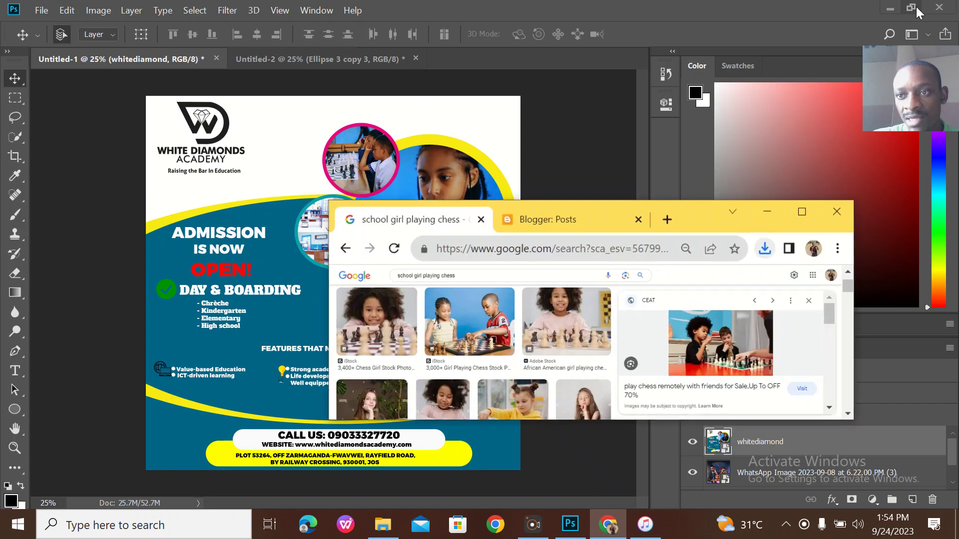
pyautogui.click(767, 252)
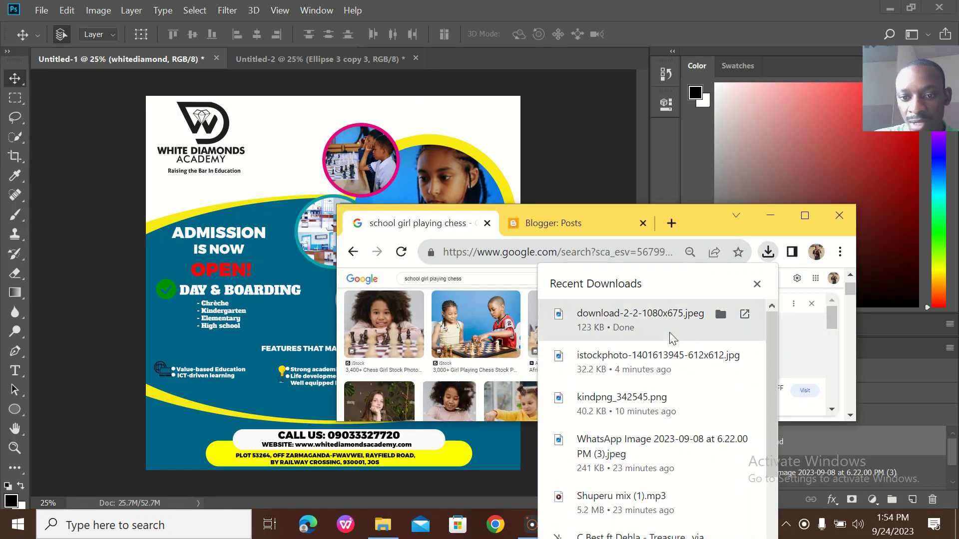
pyautogui.moveTo(642, 326); pyautogui.dragTo(338, 174)
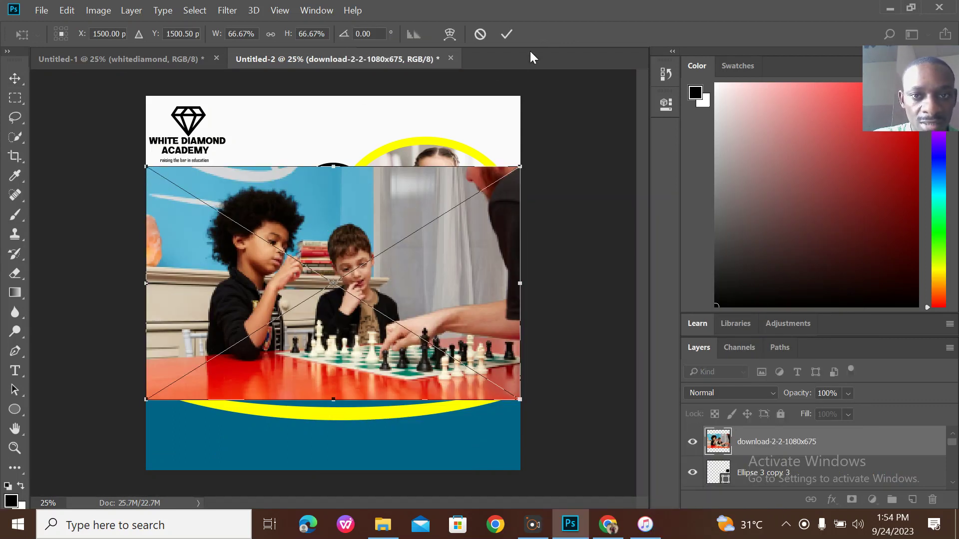
# Commit the placed chess photo and move its layer below the black circle in the stack.
pyautogui.click(506, 34)
pyautogui.moveTo(344, 199); pyautogui.dragTo(341, 272)
pyautogui.click(332, 206)
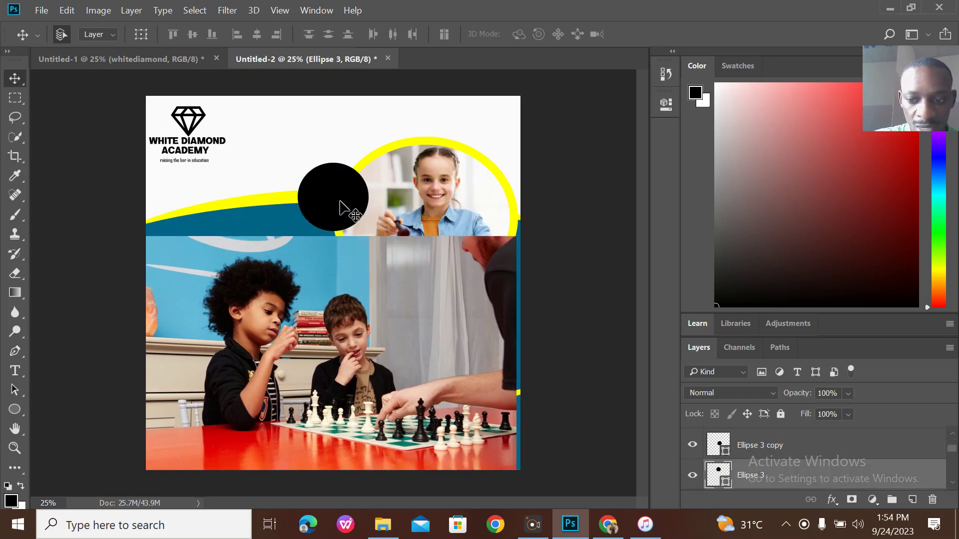
pyautogui.click(380, 340)
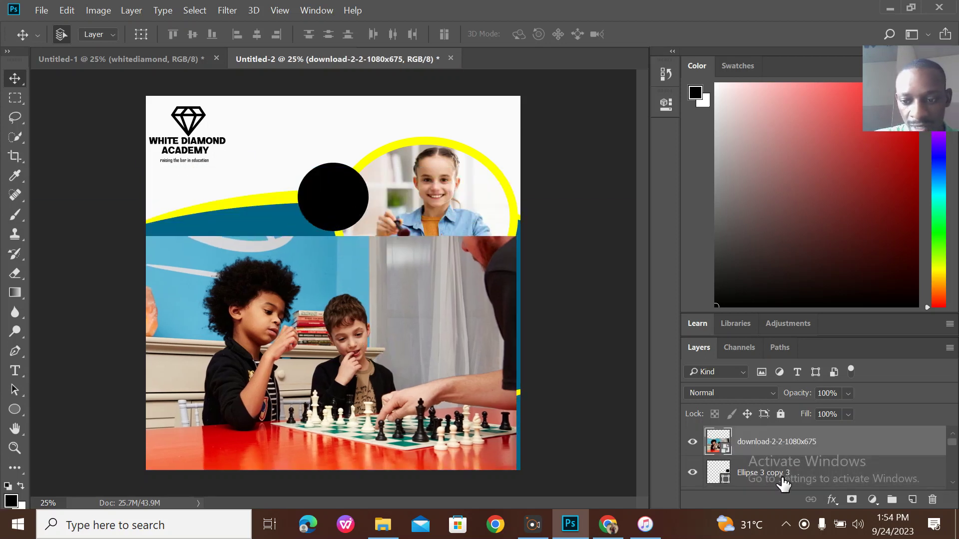
pyautogui.click(342, 204)
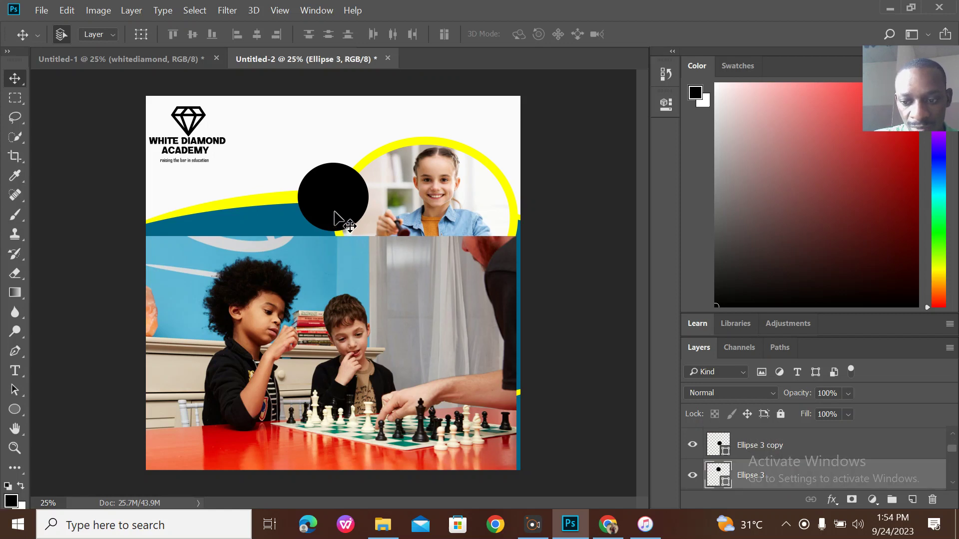
pyautogui.click(397, 333)
pyautogui.moveTo(778, 442); pyautogui.dragTo(774, 461)
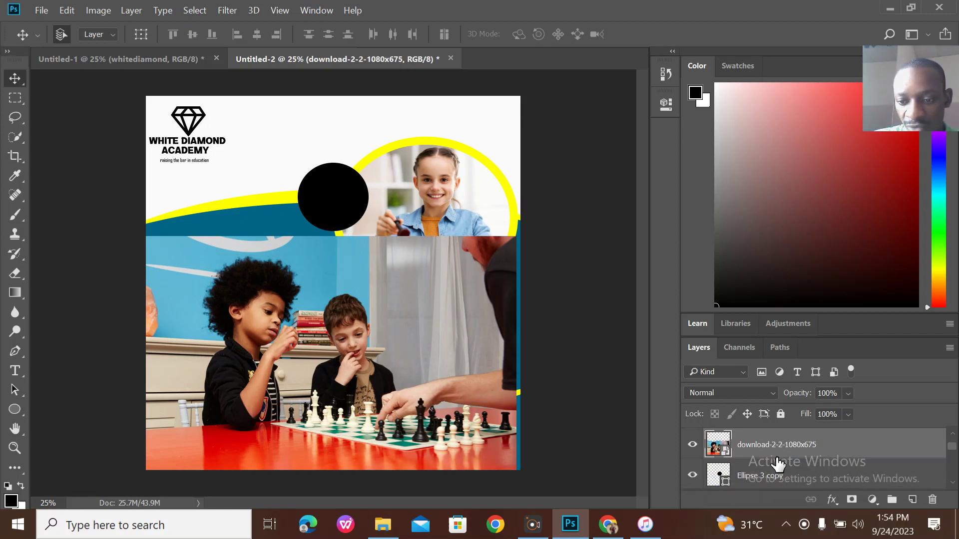
# Move the chess photo up over the upper area near the top black circle.
pyautogui.click(72, 304)
pyautogui.click(275, 328)
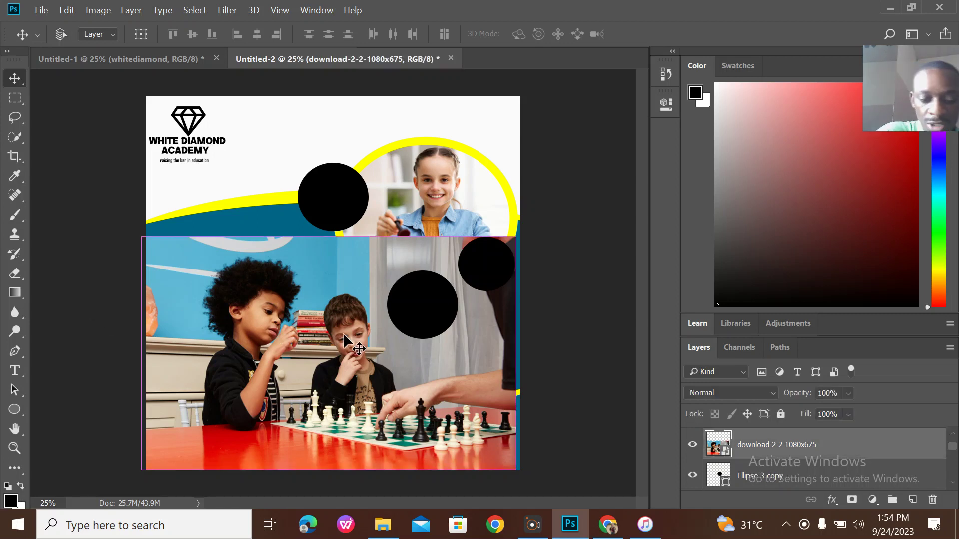
pyautogui.moveTo(343, 332); pyautogui.dragTo(347, 217)
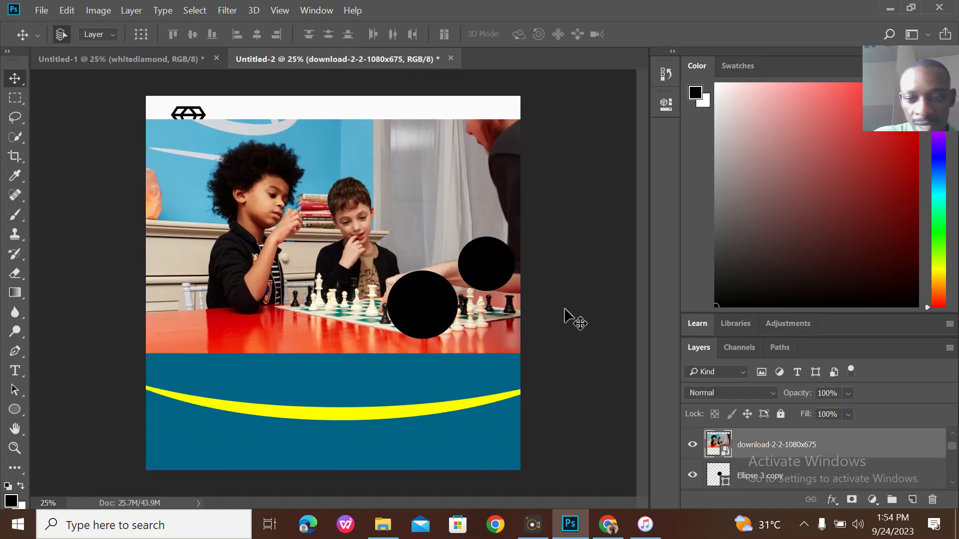
# Clip the chess photo to the lower-left black circle and scale it to about 21.58%.
pyautogui.rightClick(769, 442)
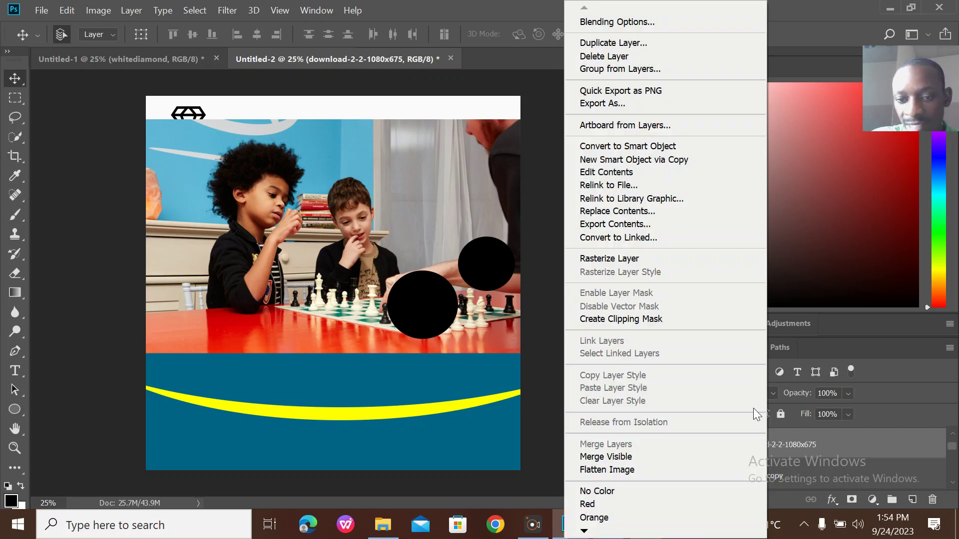
pyautogui.click(655, 321)
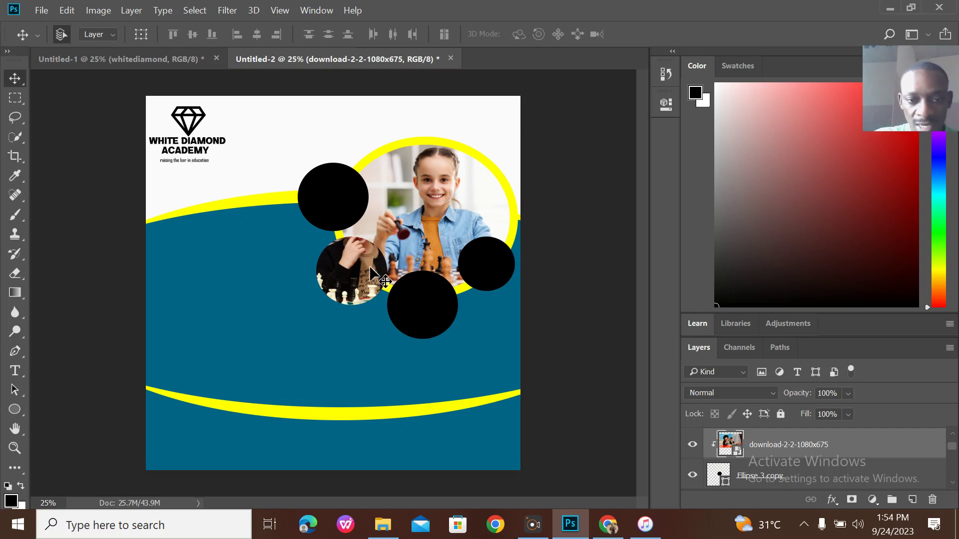
pyautogui.press('ctrl')
pyautogui.hotkey('ctrl', 't')
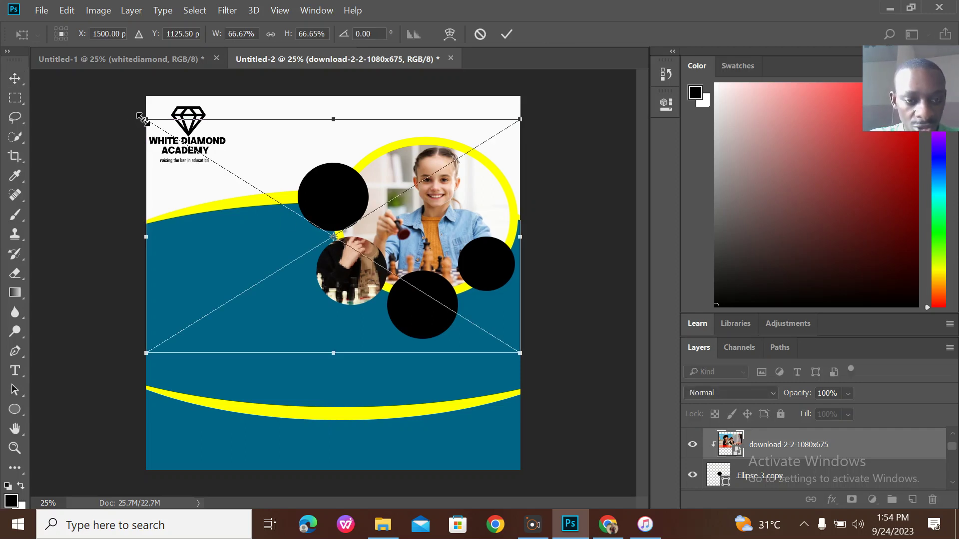
pyautogui.moveTo(143, 119); pyautogui.dragTo(356, 246)
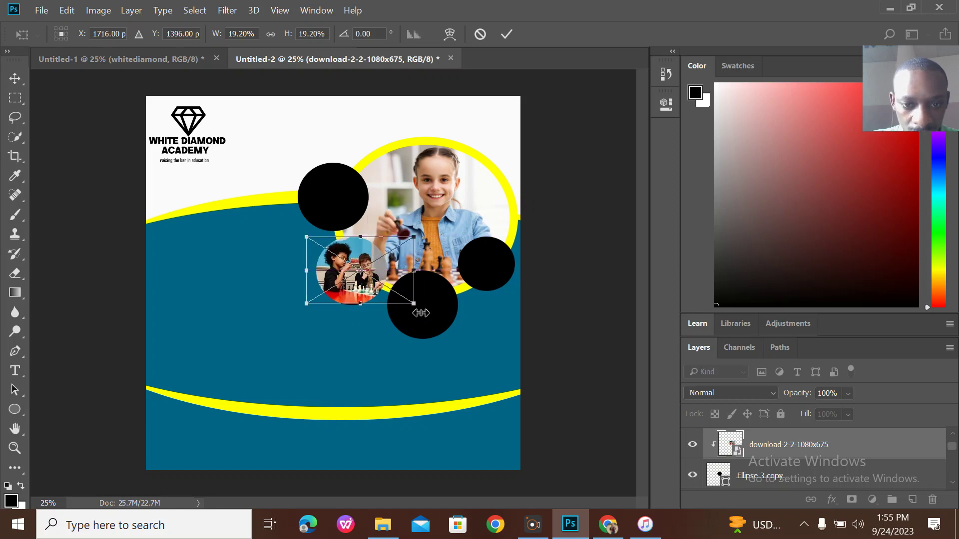
pyautogui.moveTo(410, 298); pyautogui.dragTo(421, 310)
pyautogui.moveTo(370, 269); pyautogui.dragTo(365, 266)
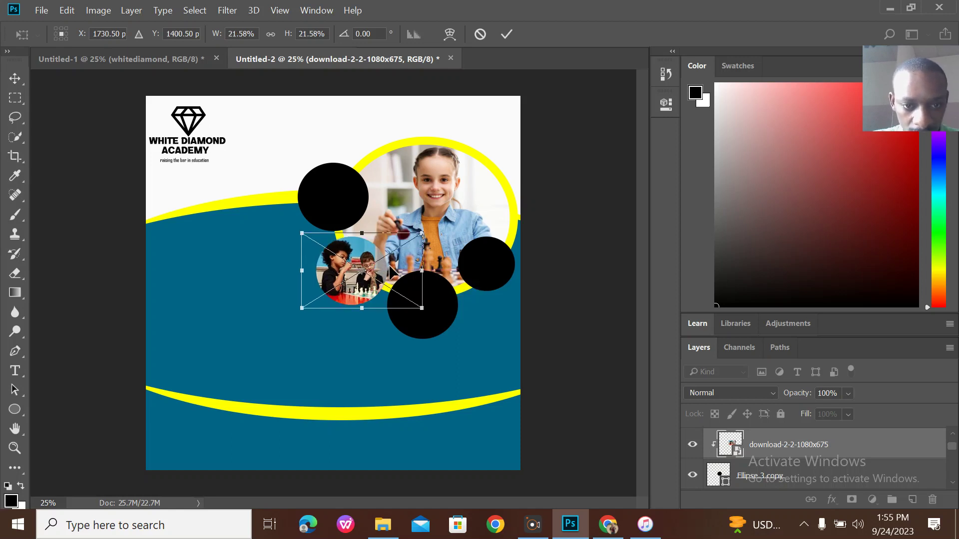
pyautogui.click(506, 36)
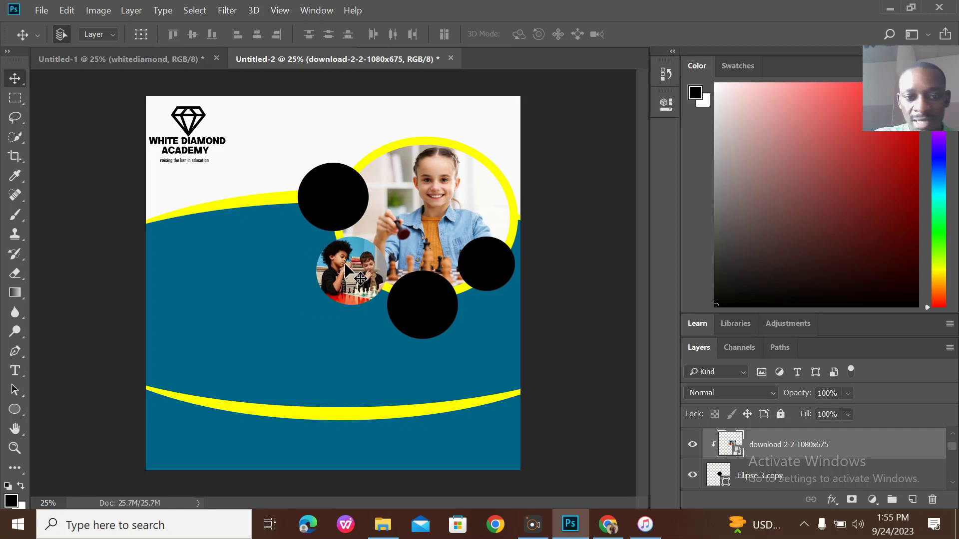
# Merge the chess photo and the Ellipse 3 copy circle into one layer.
pyautogui.keyDown('shift'); pyautogui.click(808, 471); pyautogui.keyUp('shift')
pyautogui.rightClick(808, 472)
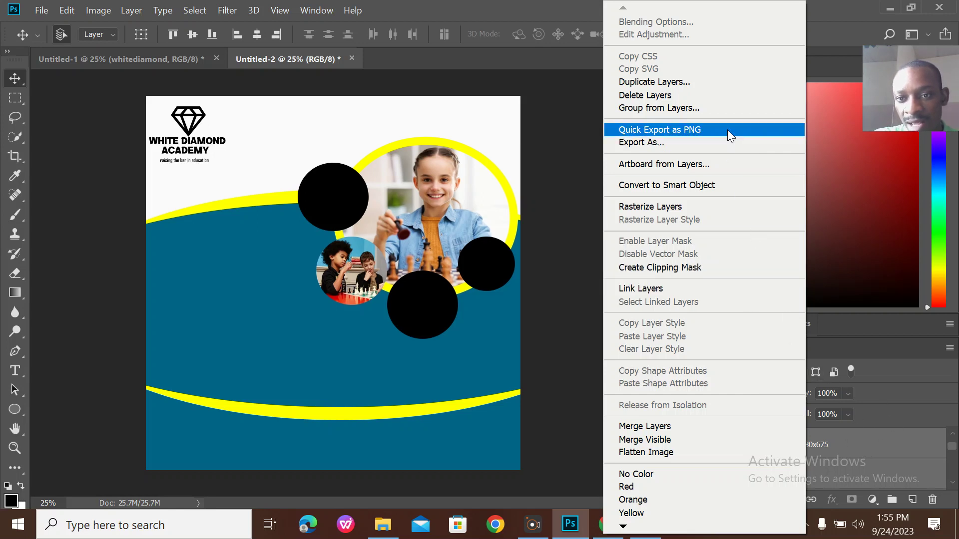
pyautogui.click(854, 464)
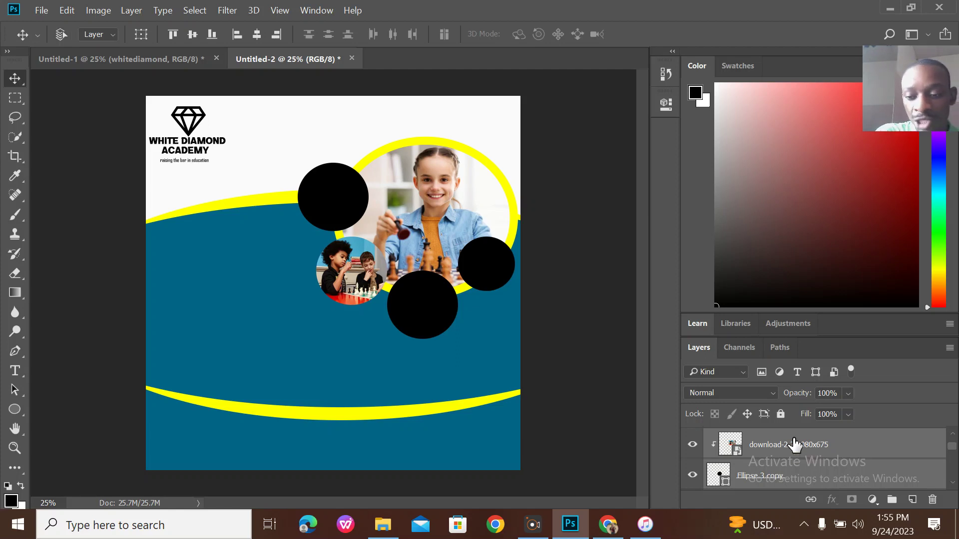
pyautogui.hotkey('ctrl', 'e')
# Place the round chess photo at the girl photo's upper-left edge, with the black circle below.
pyautogui.moveTo(367, 266); pyautogui.dragTo(354, 165)
pyautogui.click(327, 228)
pyautogui.moveTo(326, 229); pyautogui.dragTo(344, 294)
pyautogui.moveTo(351, 169); pyautogui.dragTo(345, 192)
pyautogui.moveTo(369, 272); pyautogui.dragTo(354, 271)
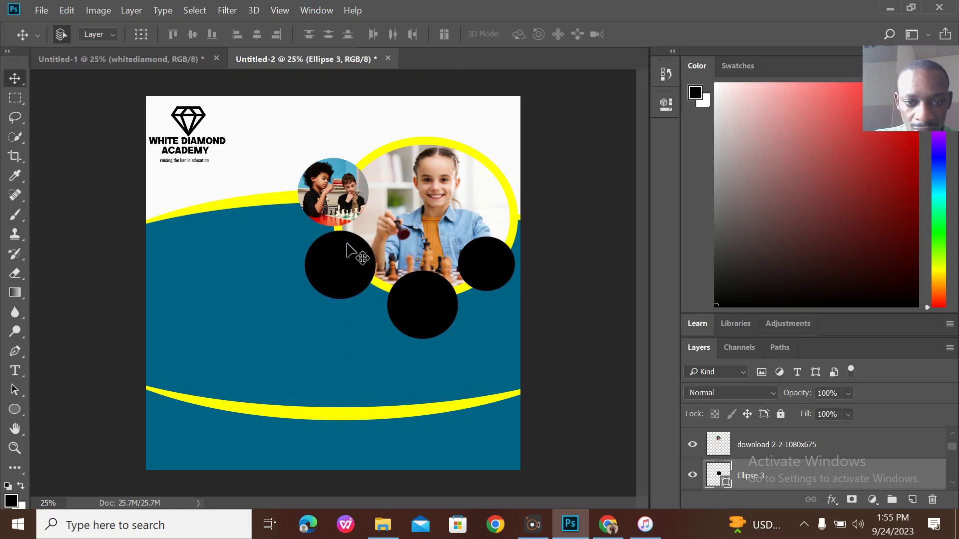
pyautogui.moveTo(341, 191); pyautogui.dragTo(338, 185)
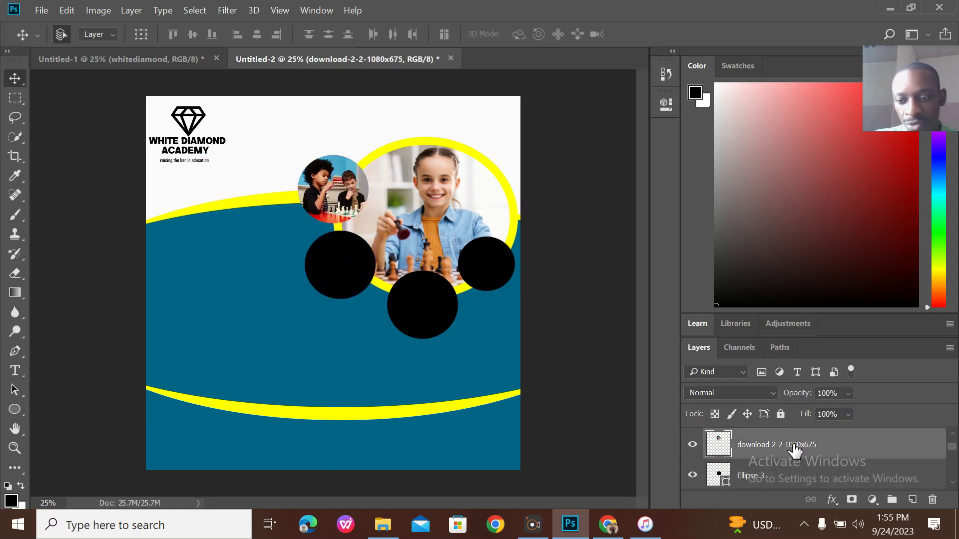
# Add a 10 px magenta (#ff00d8) inside stroke to the round chess photo.
pyautogui.click(832, 499)
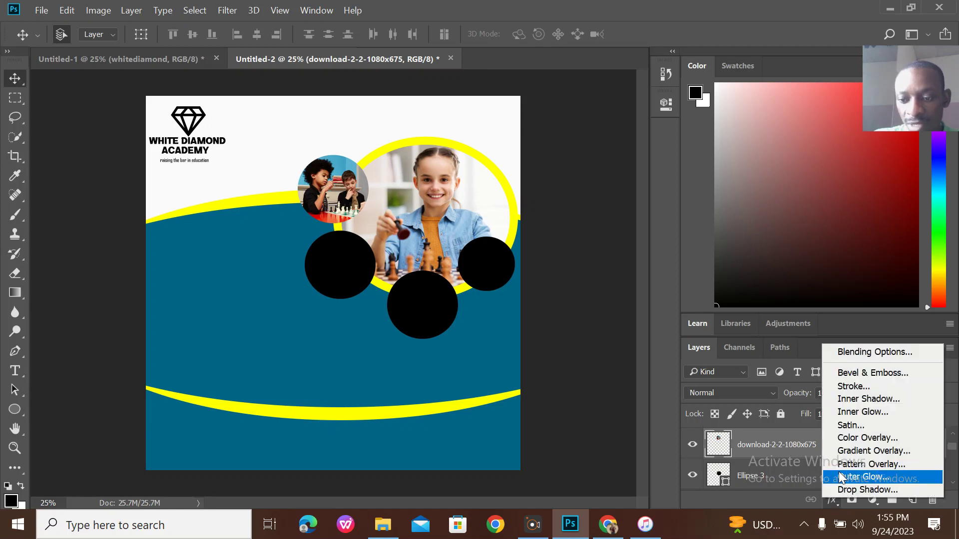
pyautogui.click(855, 387)
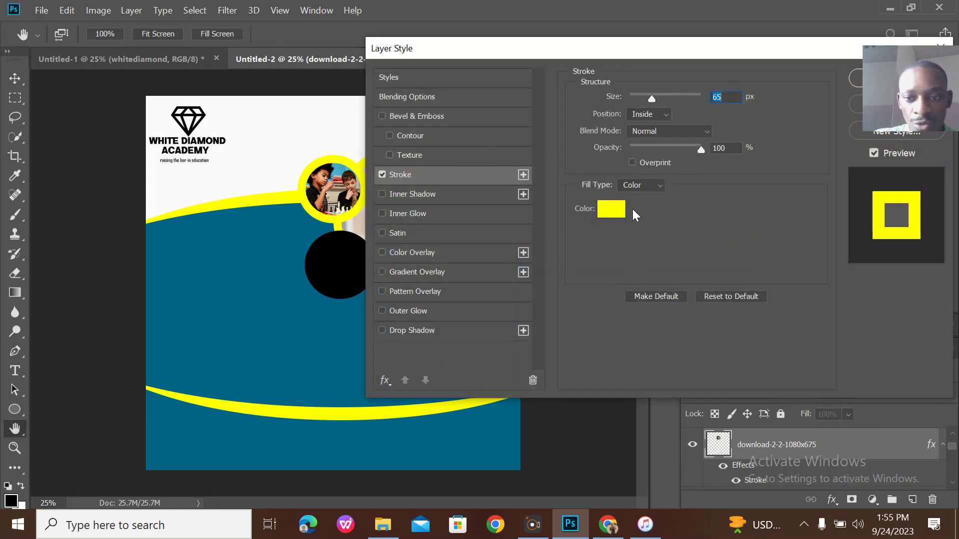
pyautogui.click(612, 209)
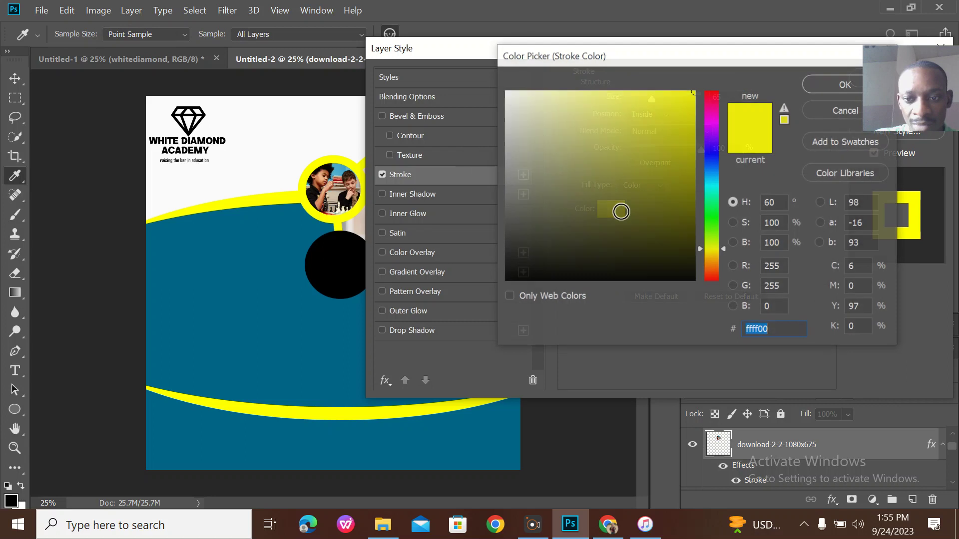
pyautogui.click(718, 118)
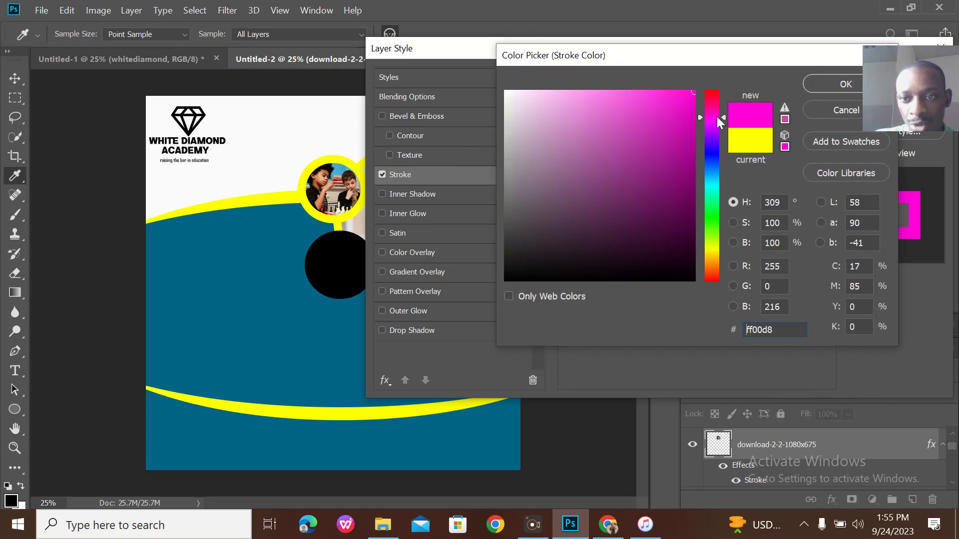
pyautogui.click(848, 84)
pyautogui.moveTo(652, 100); pyautogui.dragTo(637, 97)
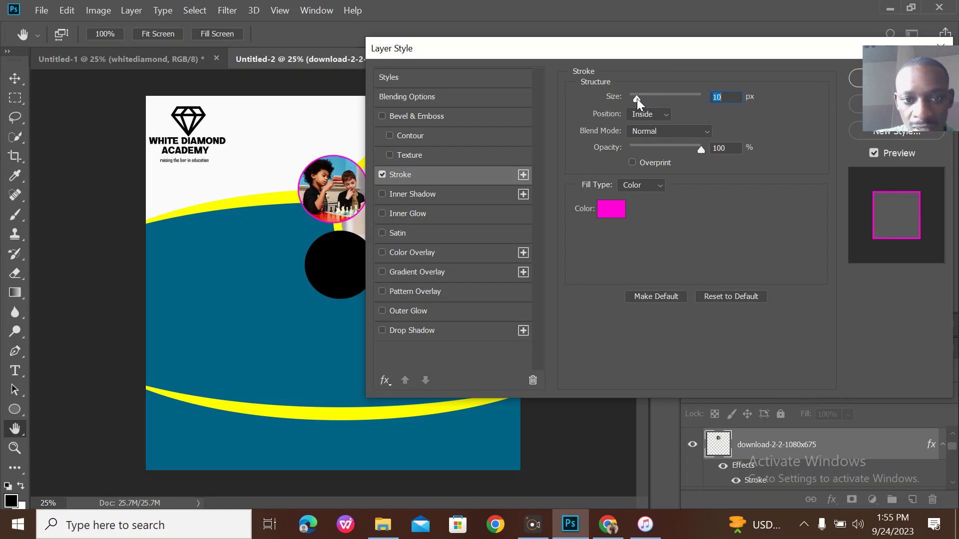
pyautogui.click(857, 84)
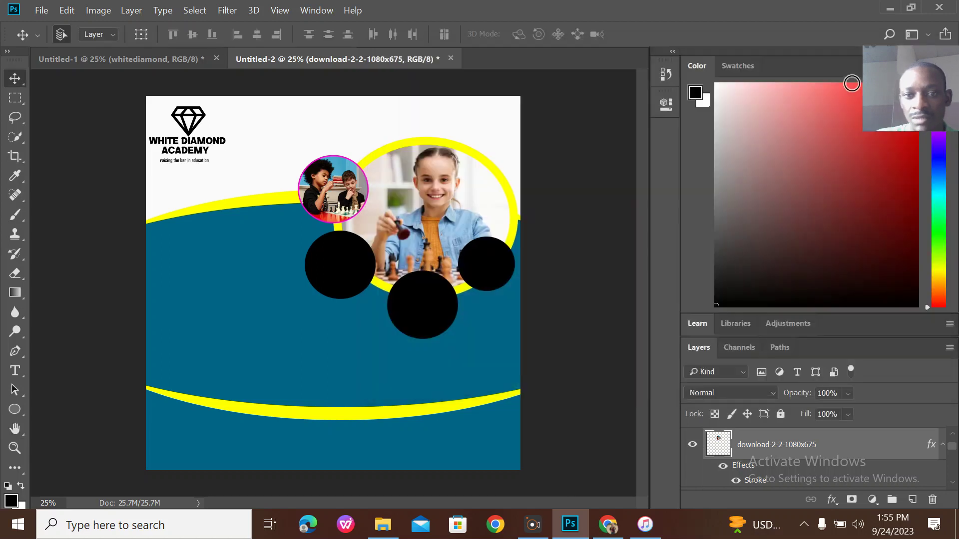
# Check the Untitled-1 reference, select the Ellipse 3 circle, and bring Chrome back maximized.
pyautogui.click(176, 59)
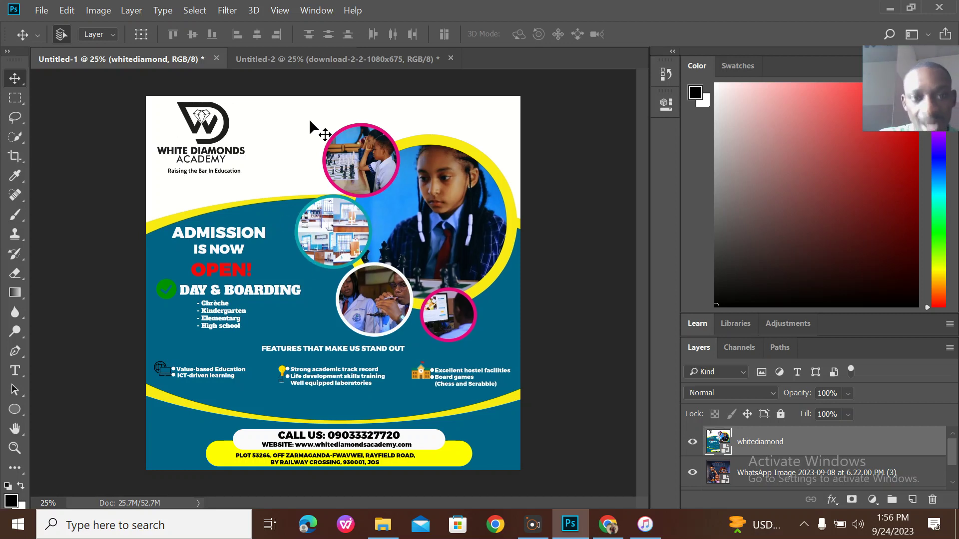
pyautogui.click(311, 60)
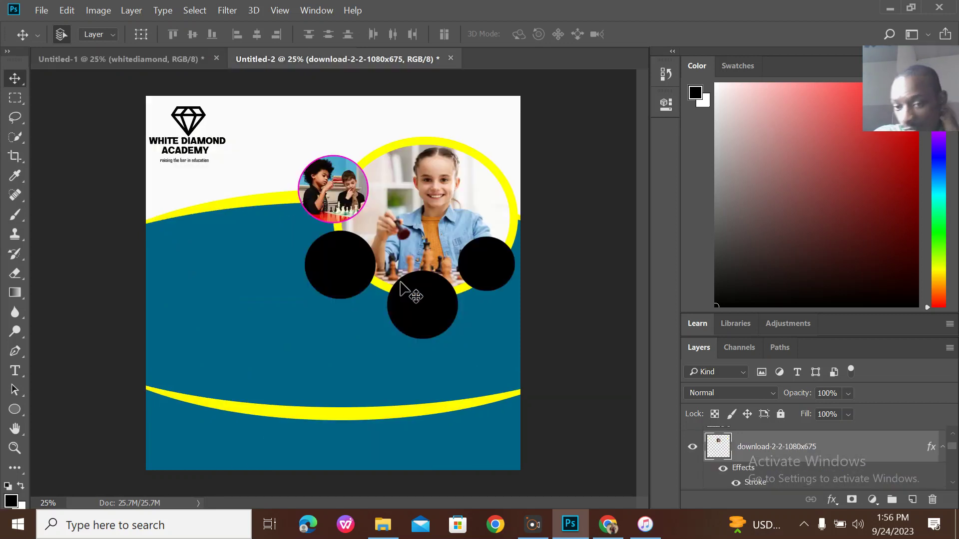
pyautogui.click(359, 274)
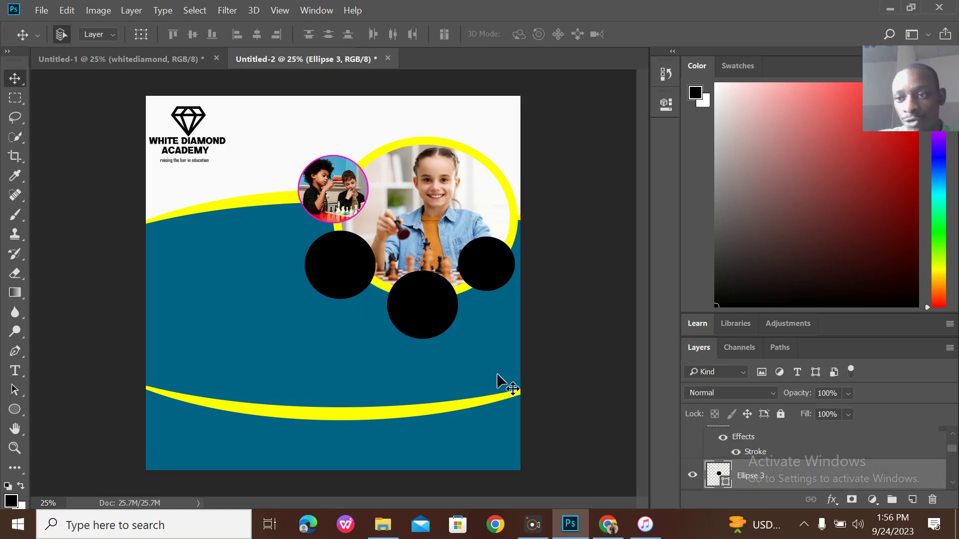
pyautogui.click(608, 524)
pyautogui.click(805, 215)
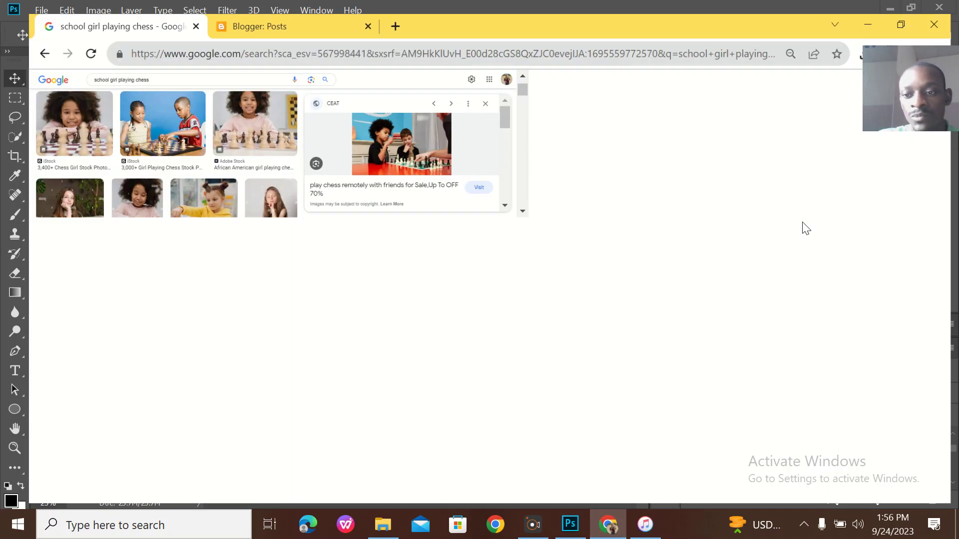
# Search Google Images for 'primary school lab'.
pyautogui.click(491, 45)
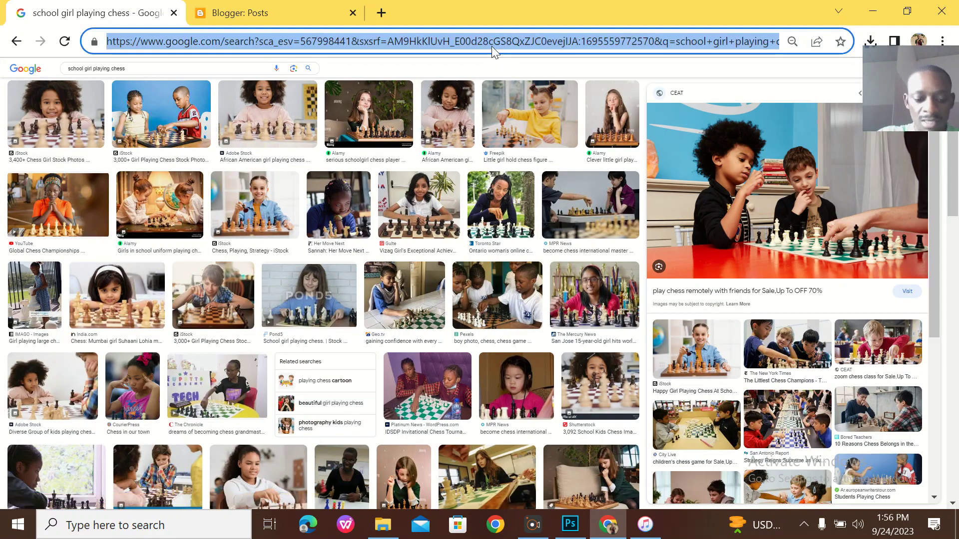
pyautogui.write('sc')
pyautogui.press('BackSpace')
pyautogui.press('BackSpace')
pyautogui.write('r')
pyautogui.press('BackSpace')
pyautogui.write('pri')
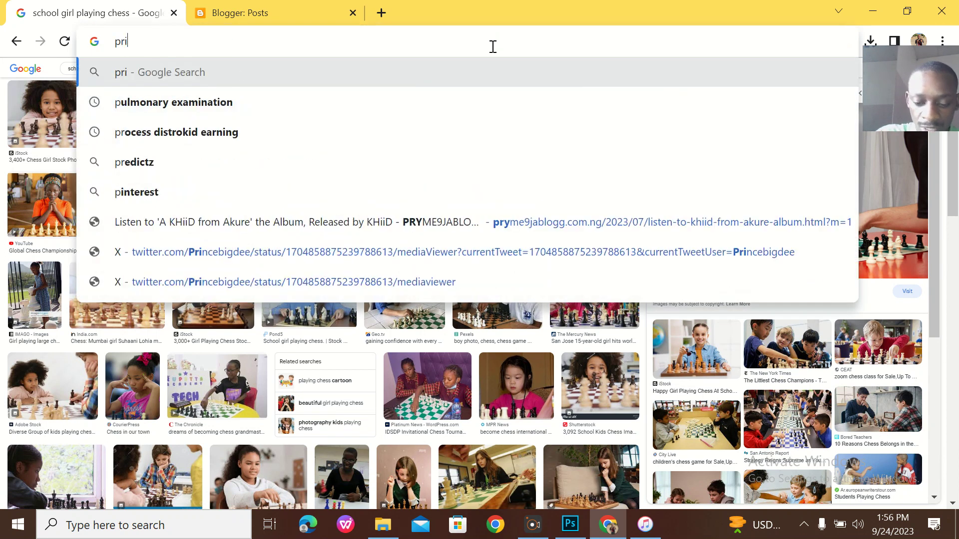
pyautogui.write('marys')
pyautogui.press('BackSpace')
pyautogui.press('BackSpace')
pyautogui.write('school lab')
pyautogui.press('Return')
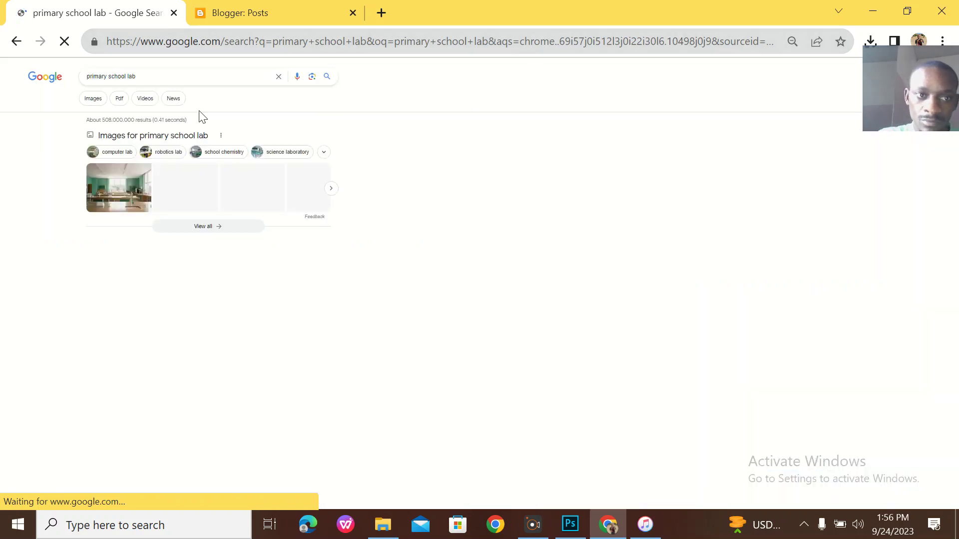
pyautogui.click(92, 99)
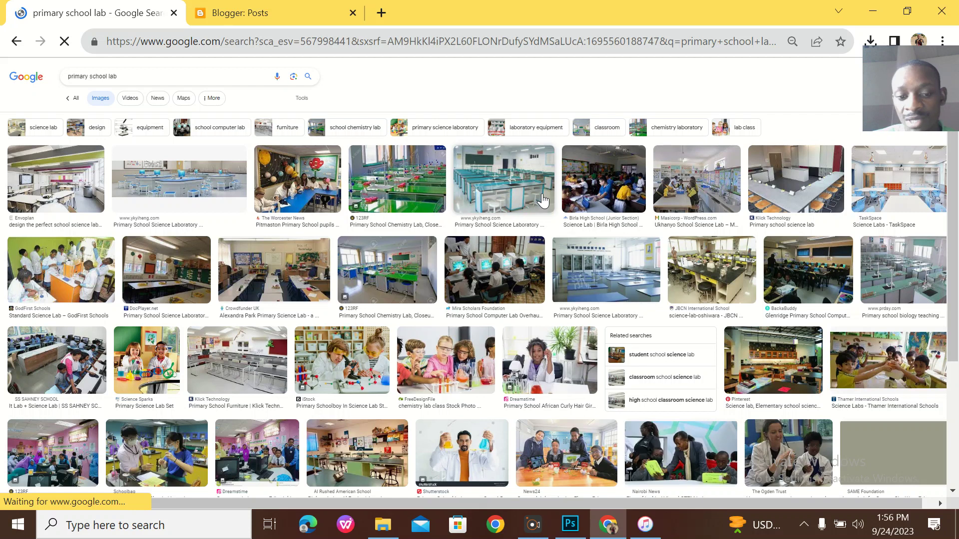
# Save the blue-bench science lab photo as download.jpg and restore the browser window.
pyautogui.click(489, 165)
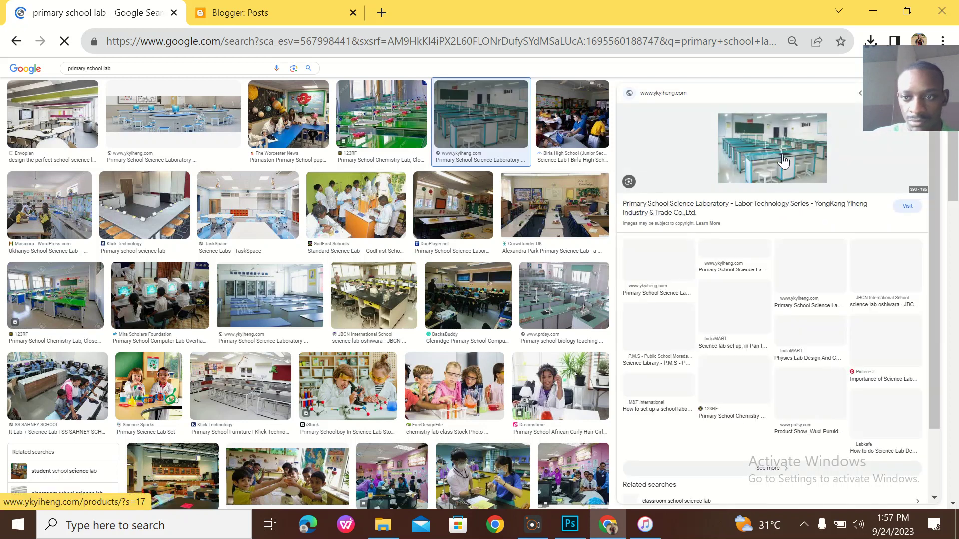
pyautogui.rightClick(779, 153)
pyautogui.click(810, 288)
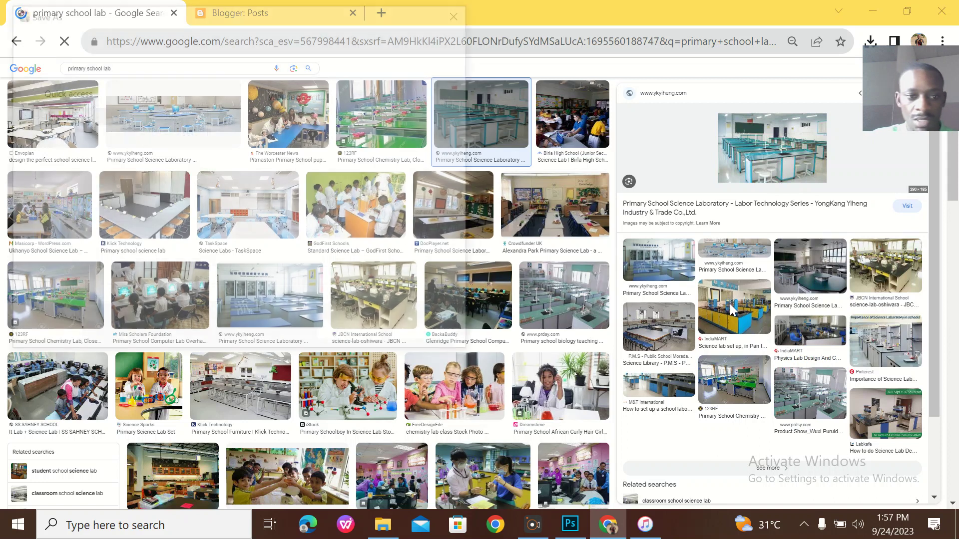
pyautogui.press('Return')
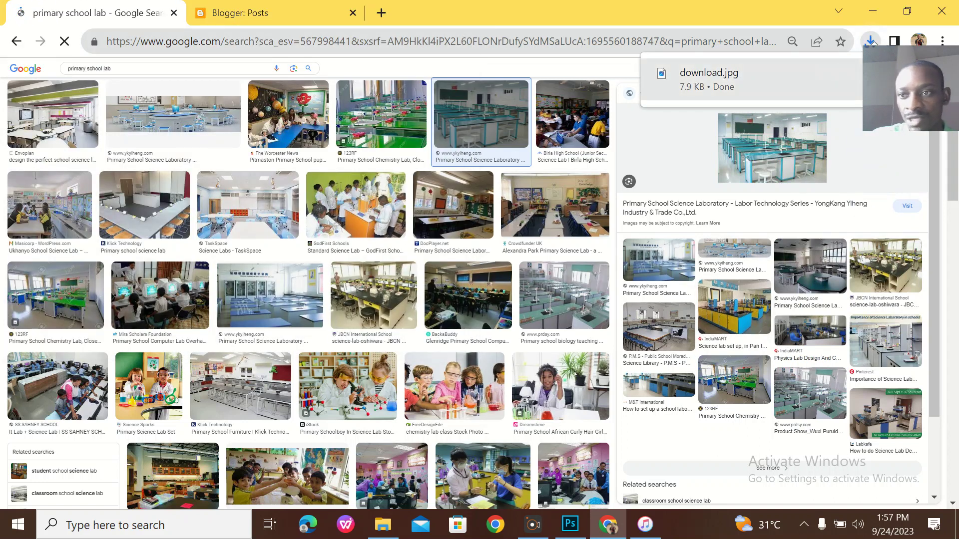
pyautogui.click(913, 11)
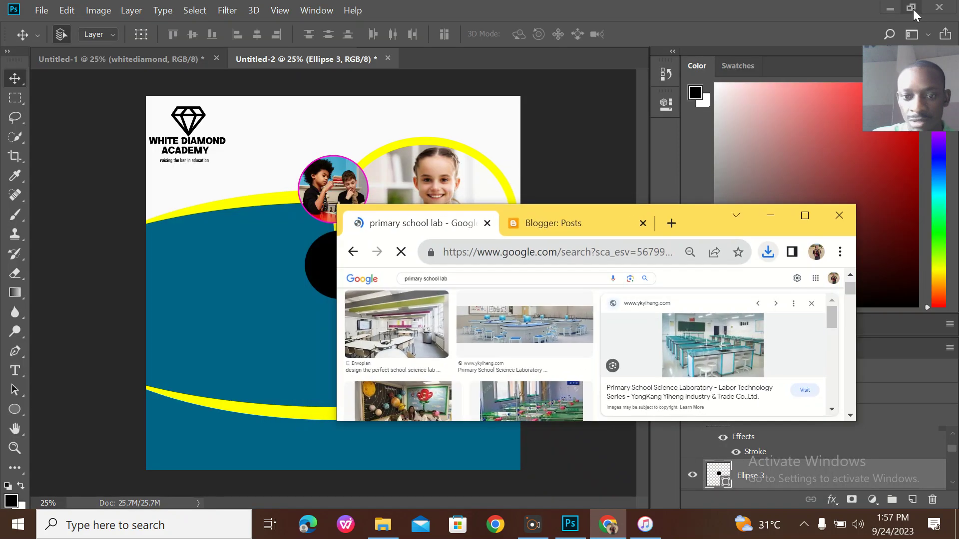
# Drag download.jpg from Chrome's downloads onto the flyer canvas and commit it.
pyautogui.click(772, 253)
pyautogui.moveTo(656, 307); pyautogui.dragTo(334, 240)
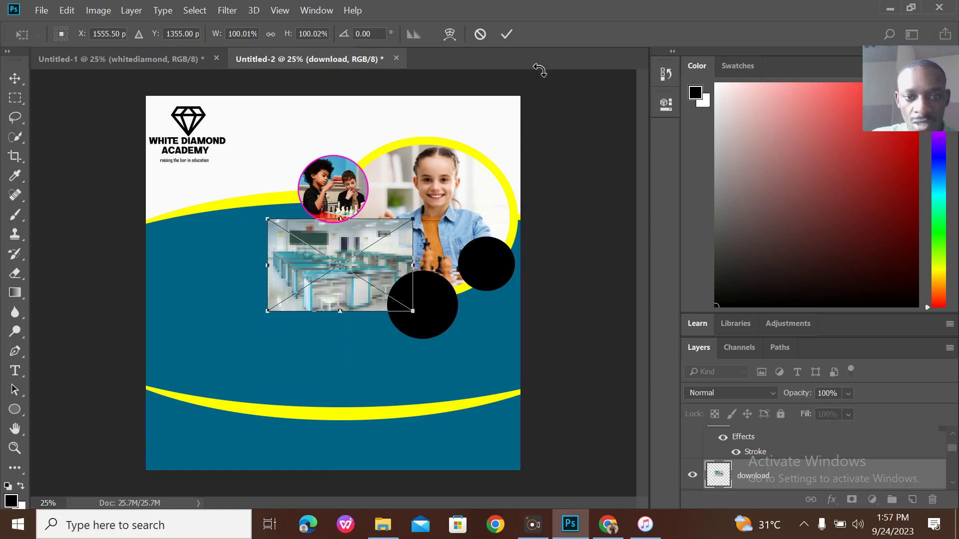
pyautogui.click(507, 33)
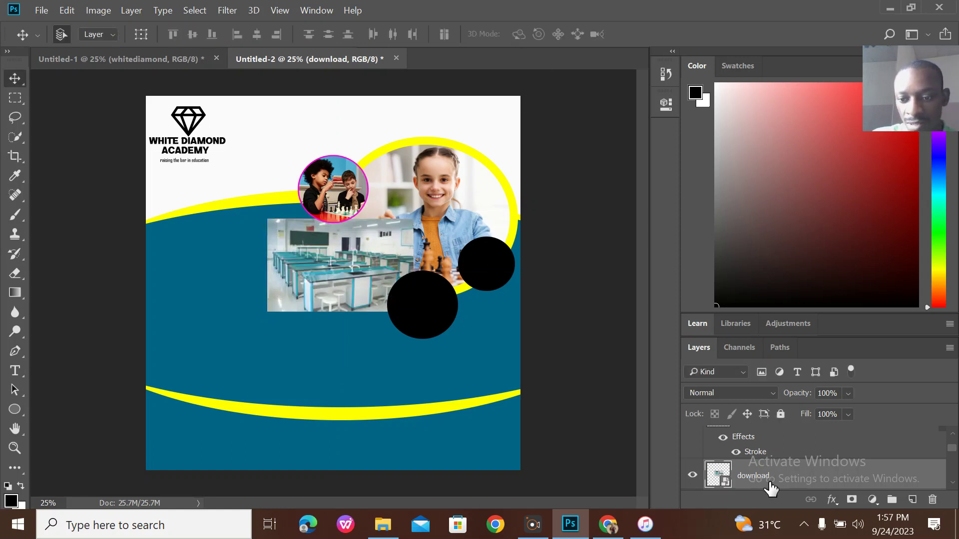
# Clip the lab photo into the circle below the chess photo and scale it to 78%.
pyautogui.rightClick(768, 486)
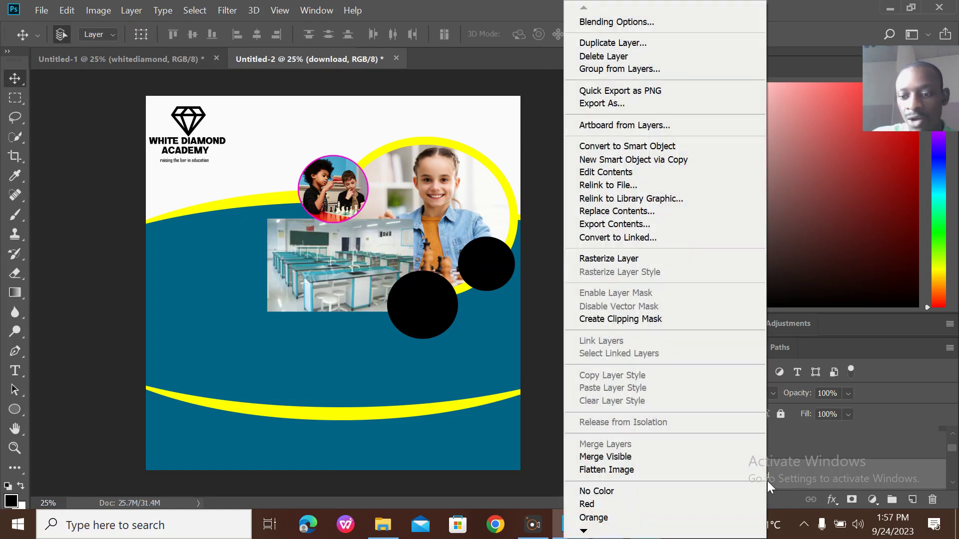
pyautogui.click(655, 319)
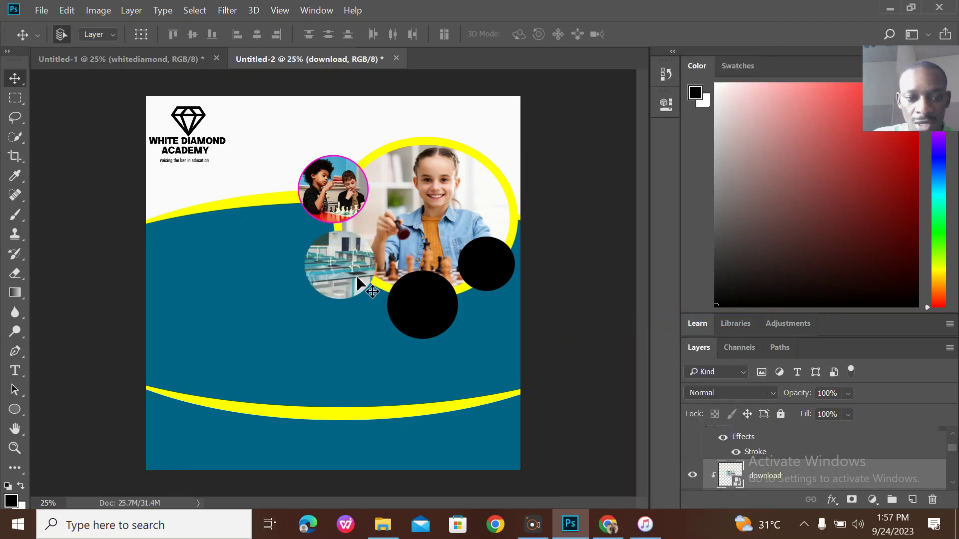
pyautogui.hotkey('ctrl', 't')
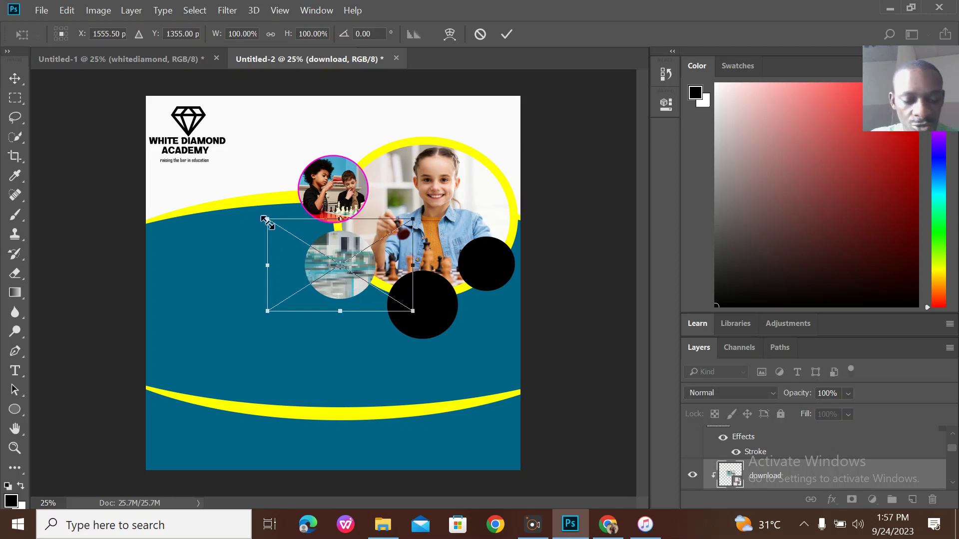
pyautogui.moveTo(265, 220); pyautogui.dragTo(332, 243)
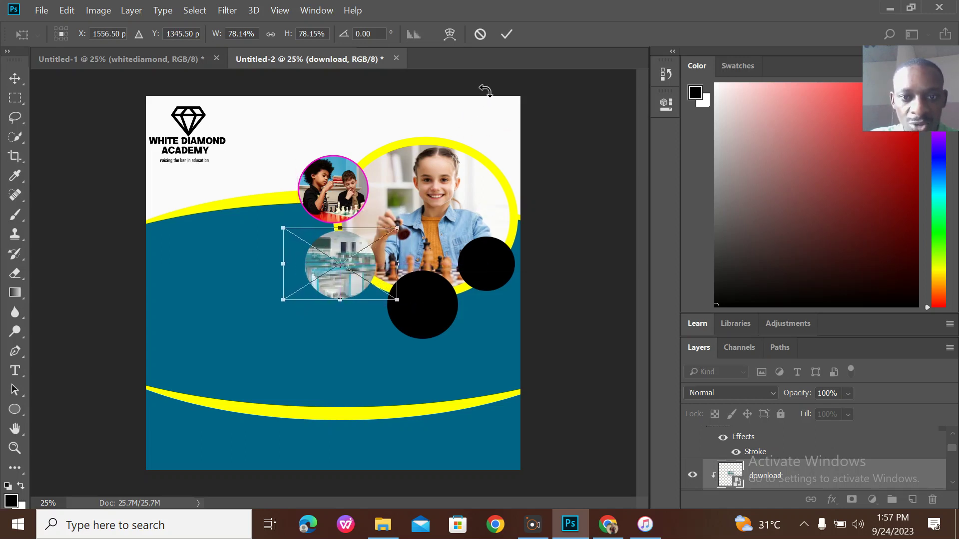
pyautogui.click(502, 37)
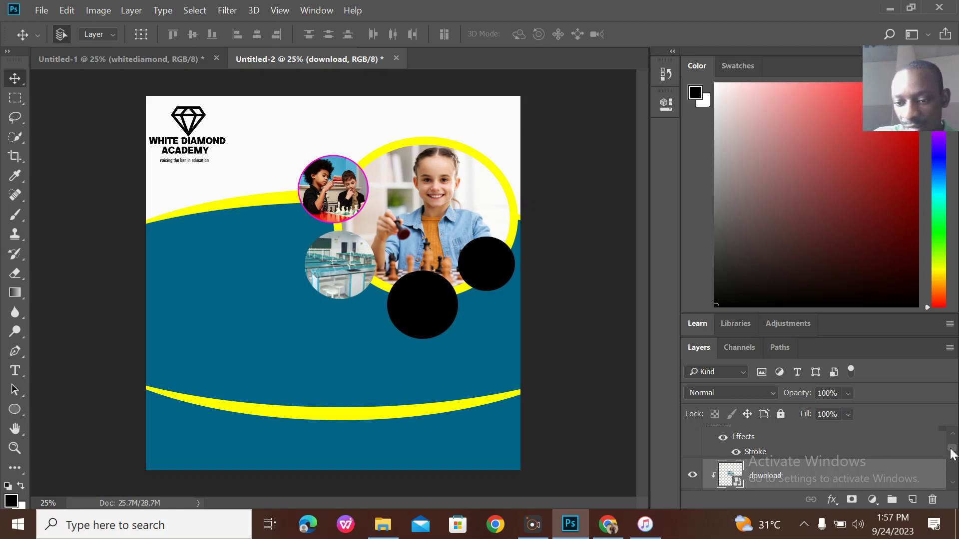
# Merge the download layer with Ellipse 3 into one round layer, then glance at Untitled-1.
pyautogui.moveTo(952, 453); pyautogui.dragTo(952, 457)
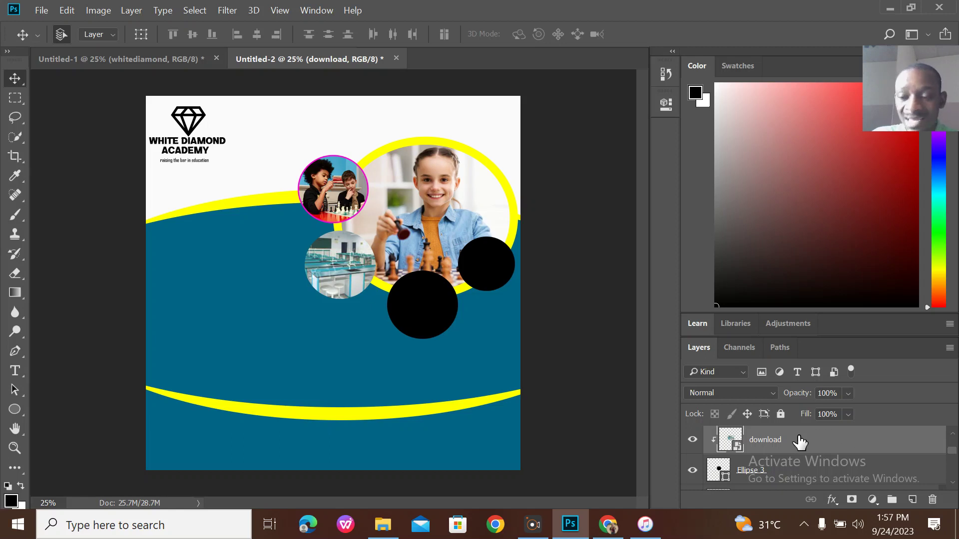
pyautogui.keyDown('ctrl'); pyautogui.click(777, 473); pyautogui.keyUp('ctrl')
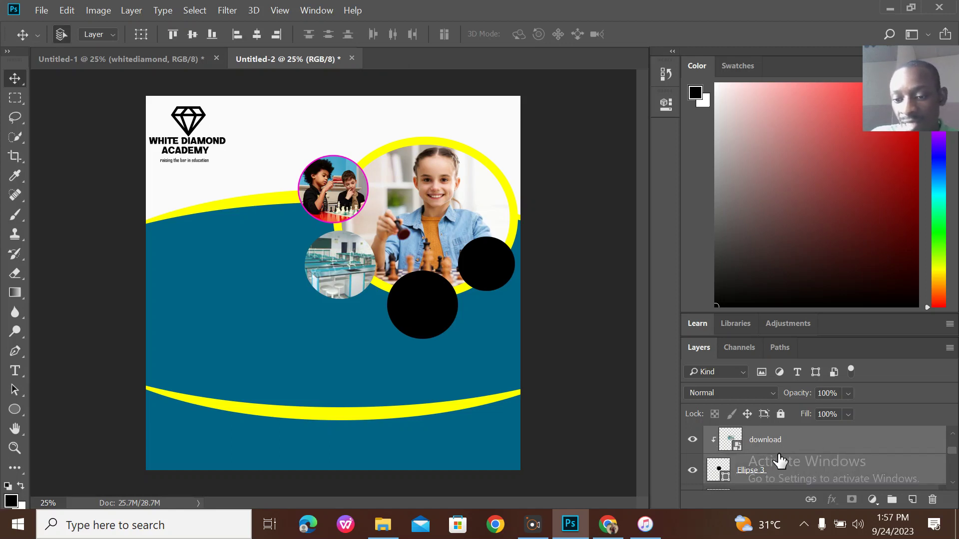
pyautogui.hotkey('ctrl', 'e')
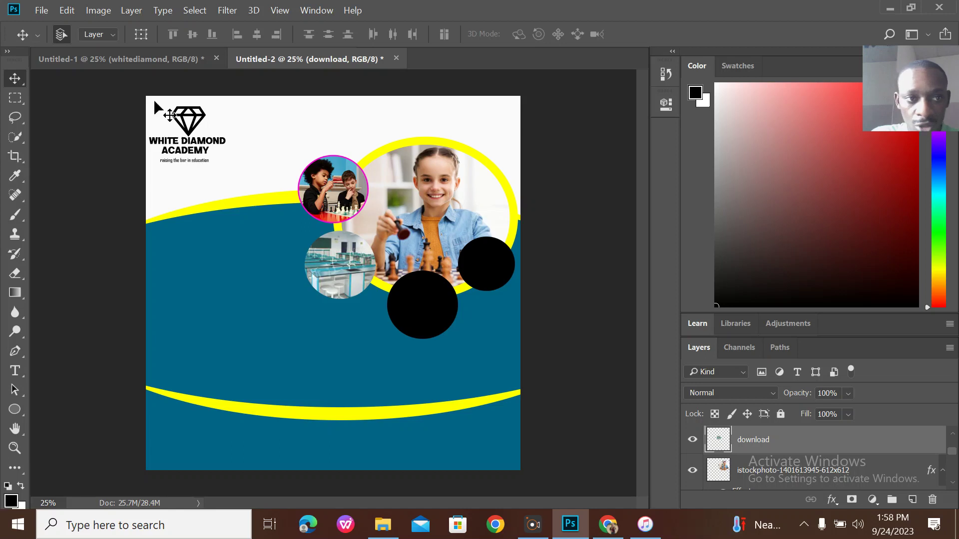
pyautogui.click(170, 53)
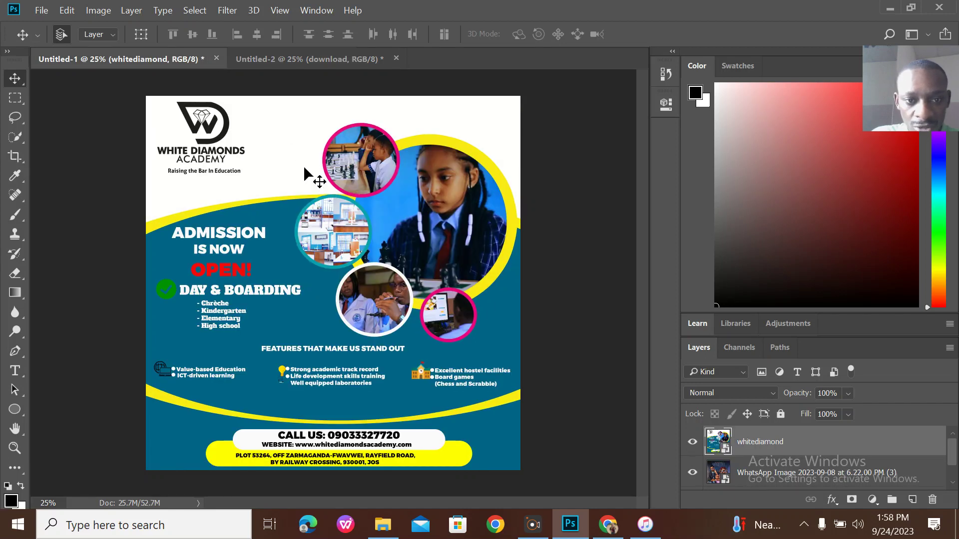
pyautogui.click(299, 57)
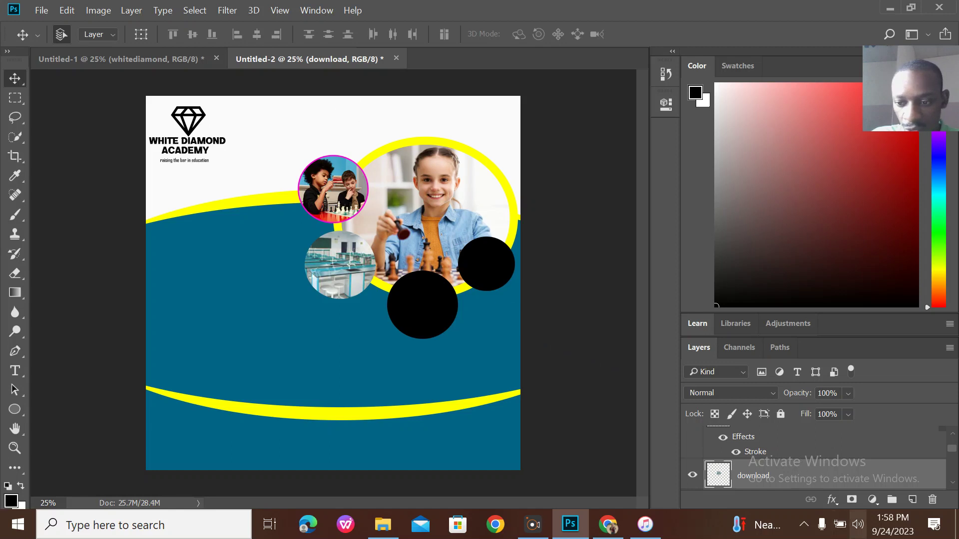
# Give the lab circle a 10 px cyan (#00d8ff) inside stroke, compare with Untitled-1, then return to Chrome.
pyautogui.click(832, 500)
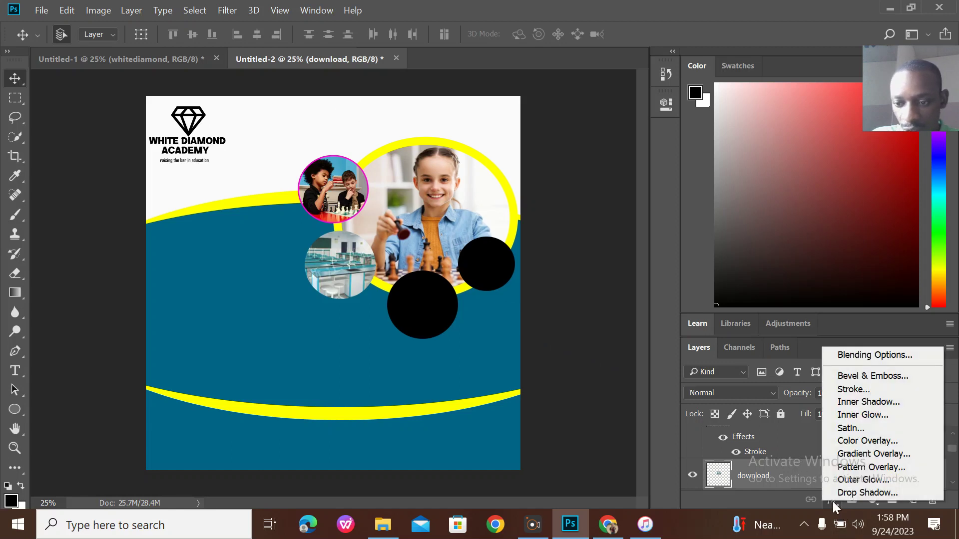
pyautogui.click(871, 387)
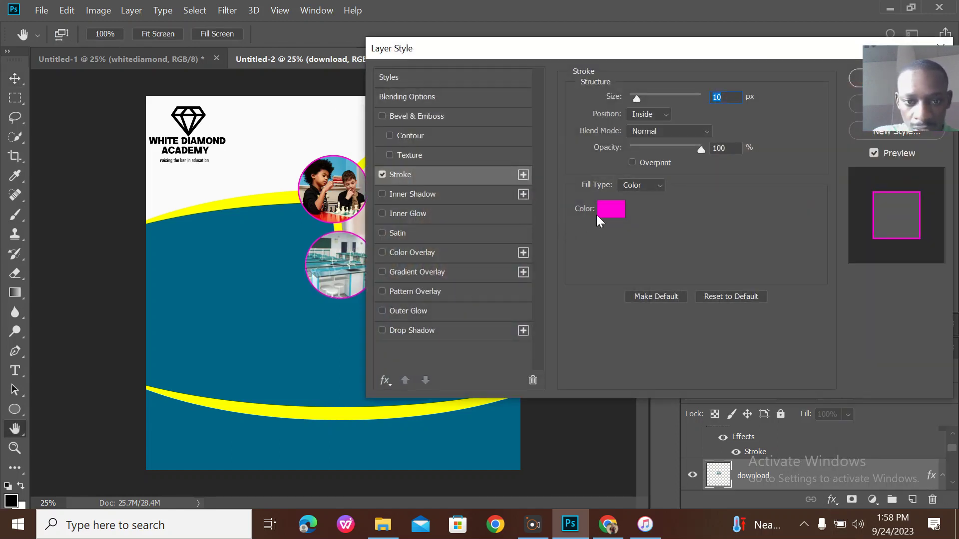
pyautogui.click(616, 208)
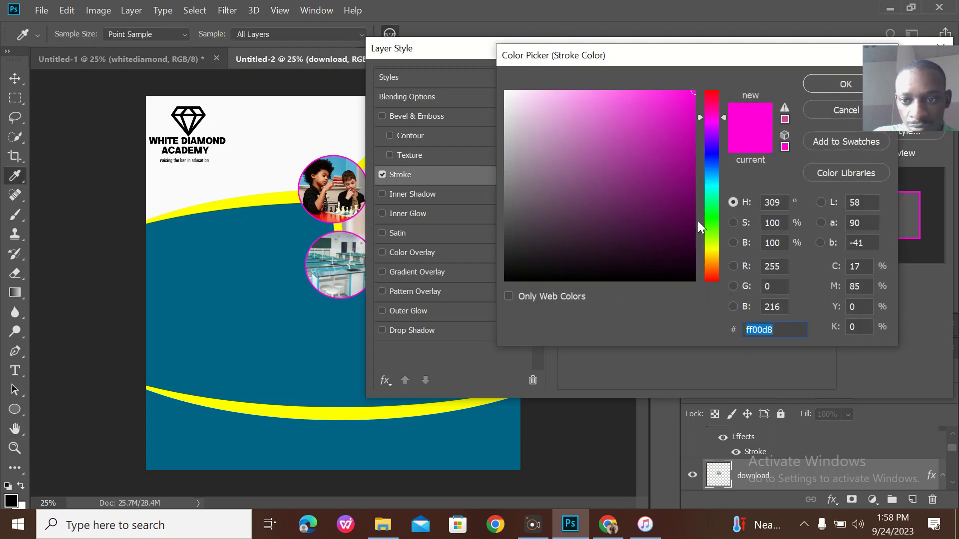
pyautogui.click(713, 181)
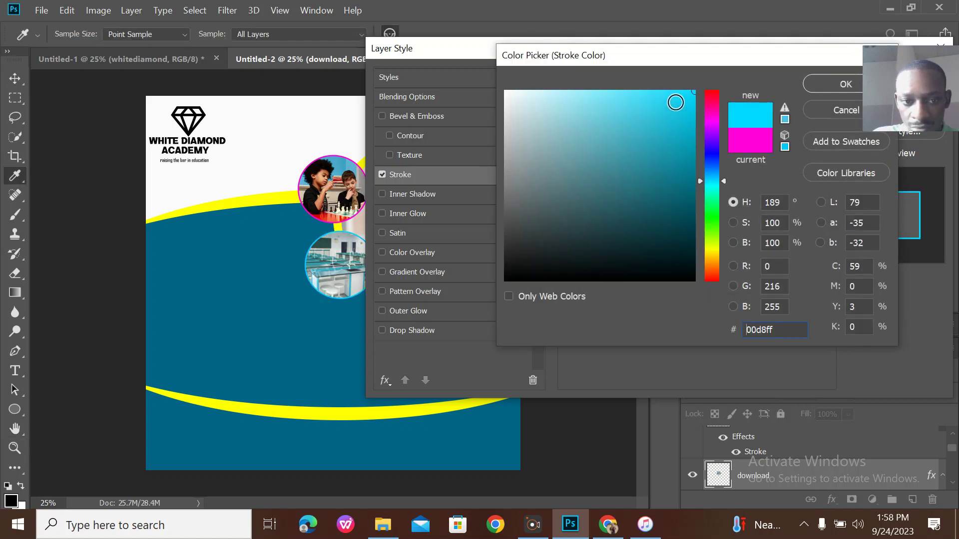
pyautogui.click(671, 94)
pyautogui.click(844, 82)
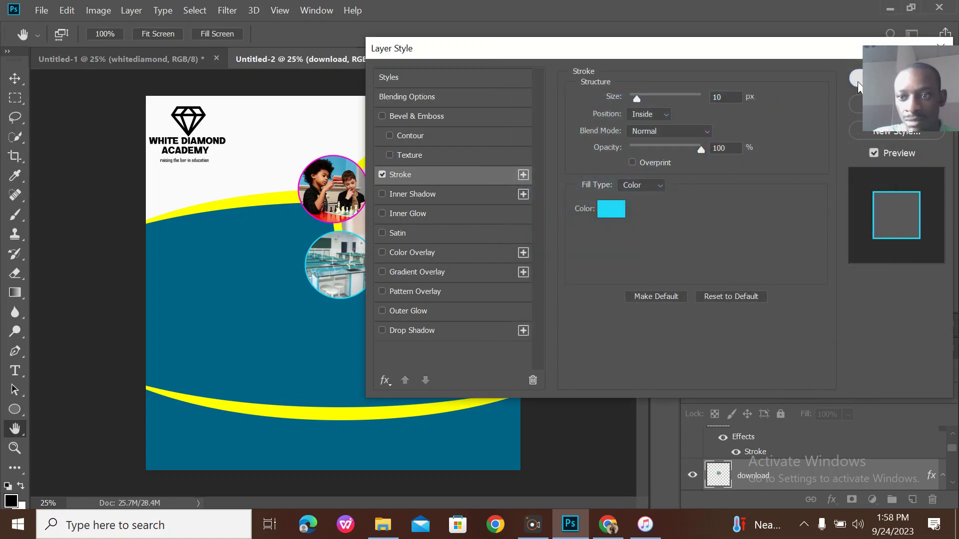
pyautogui.click(858, 81)
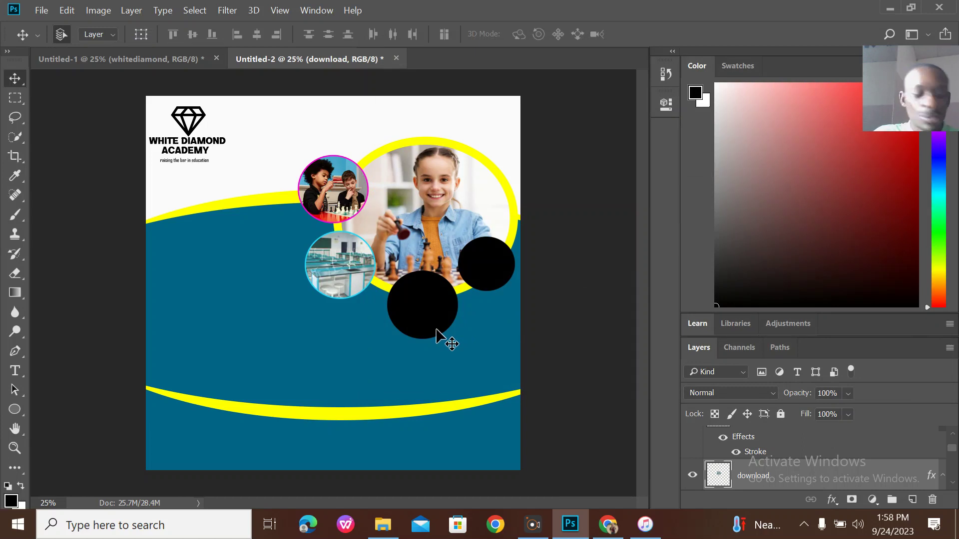
pyautogui.click(157, 63)
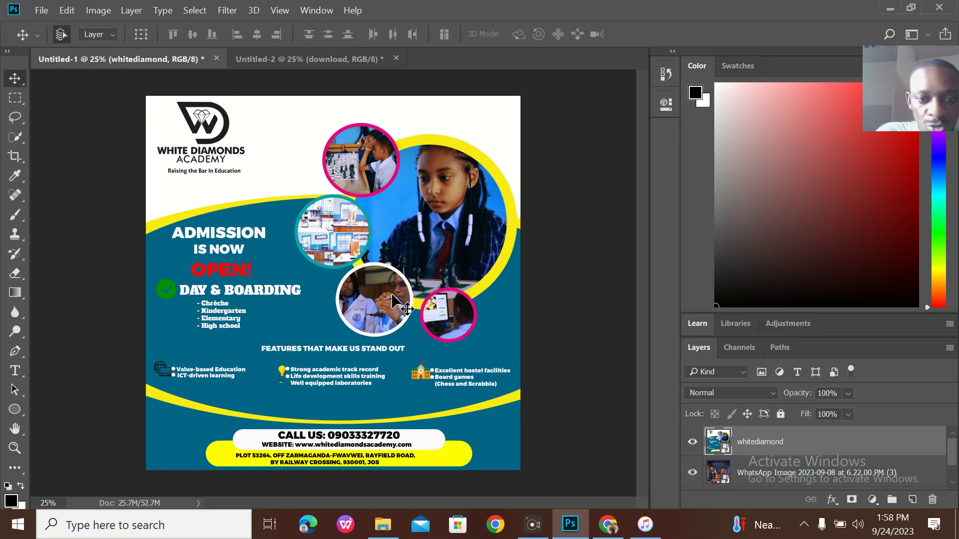
pyautogui.click(608, 524)
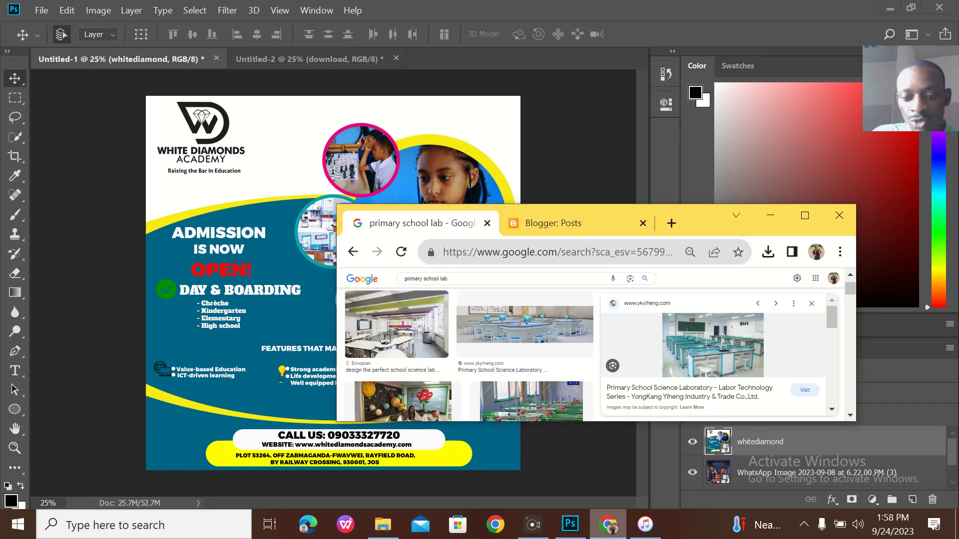
# Search Google Images for 'students doing an experiment' in a maximized browser.
pyautogui.click(814, 216)
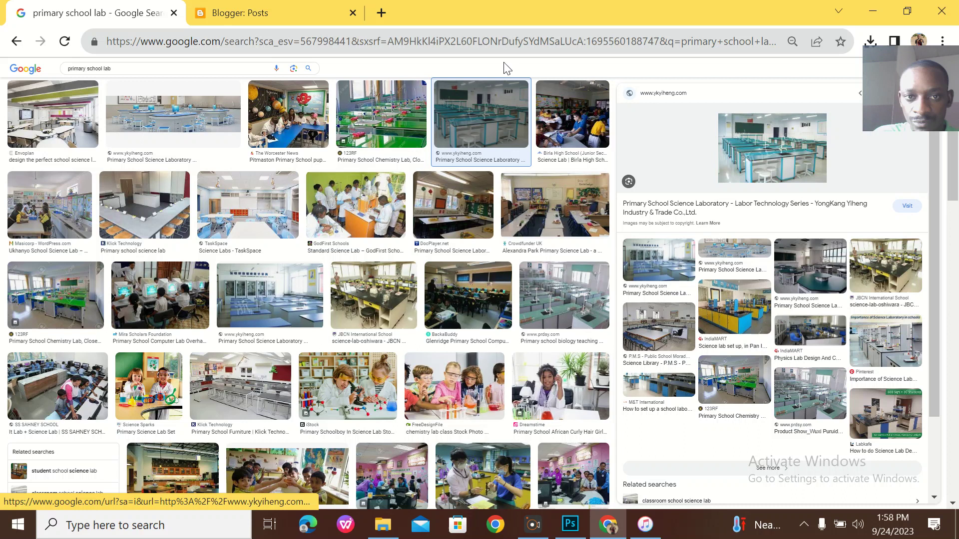
pyautogui.click(458, 45)
pyautogui.write('st')
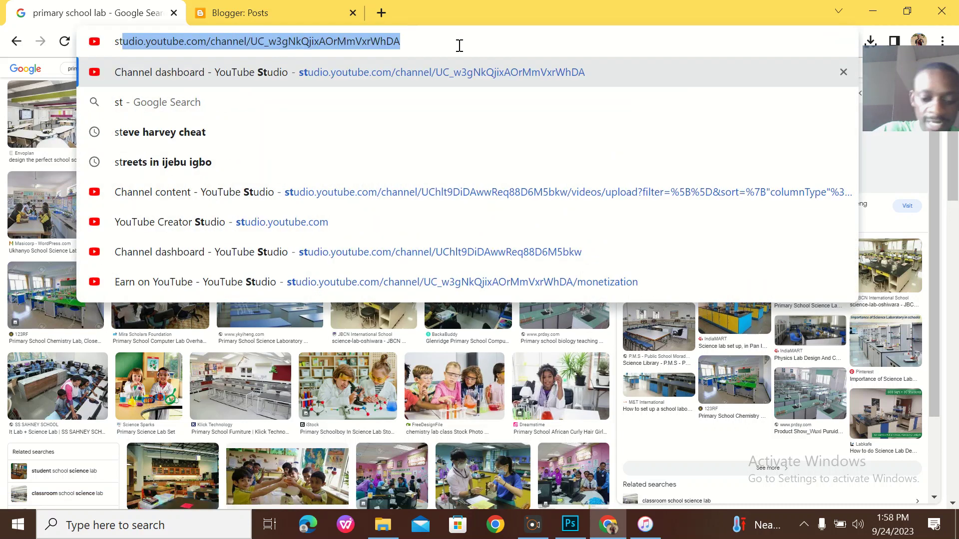
pyautogui.write('udents do')
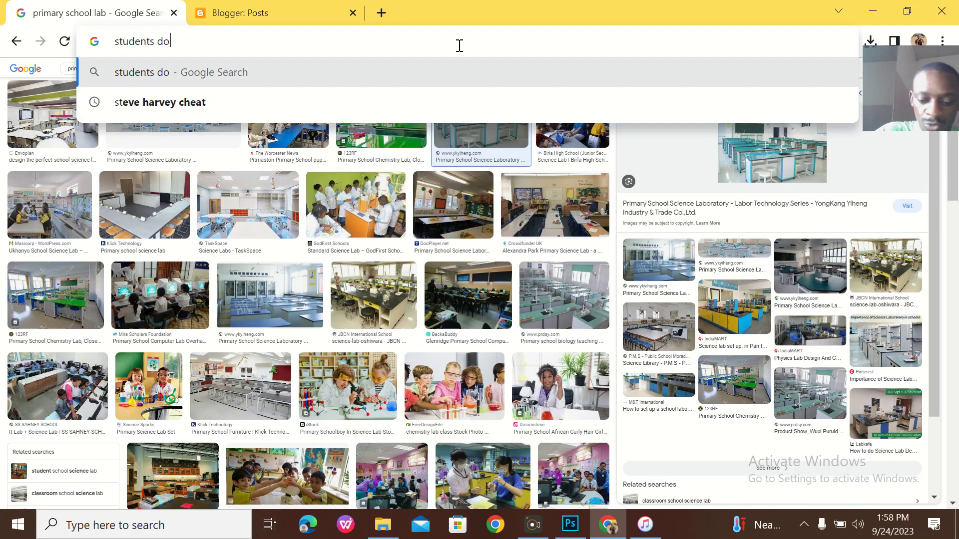
pyautogui.write('ing an e')
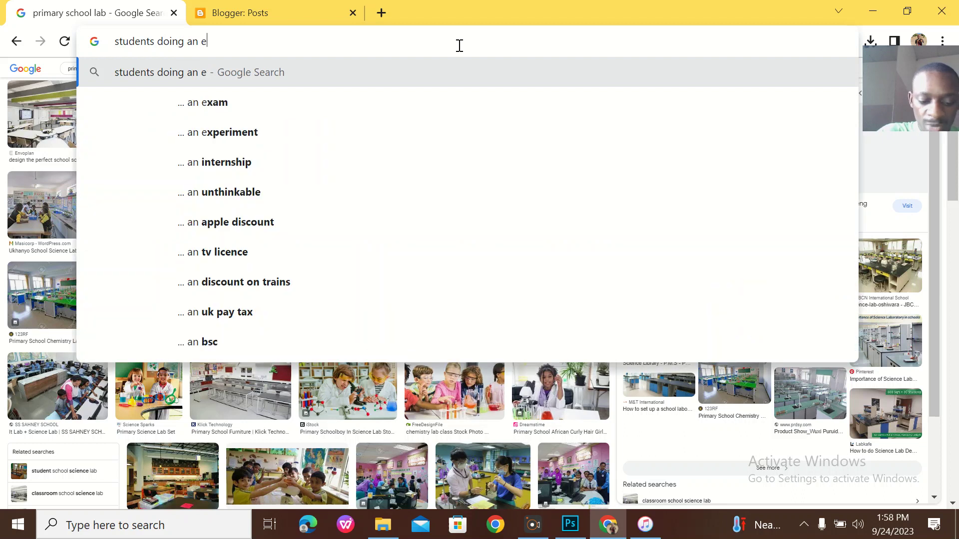
pyautogui.write('xperiment')
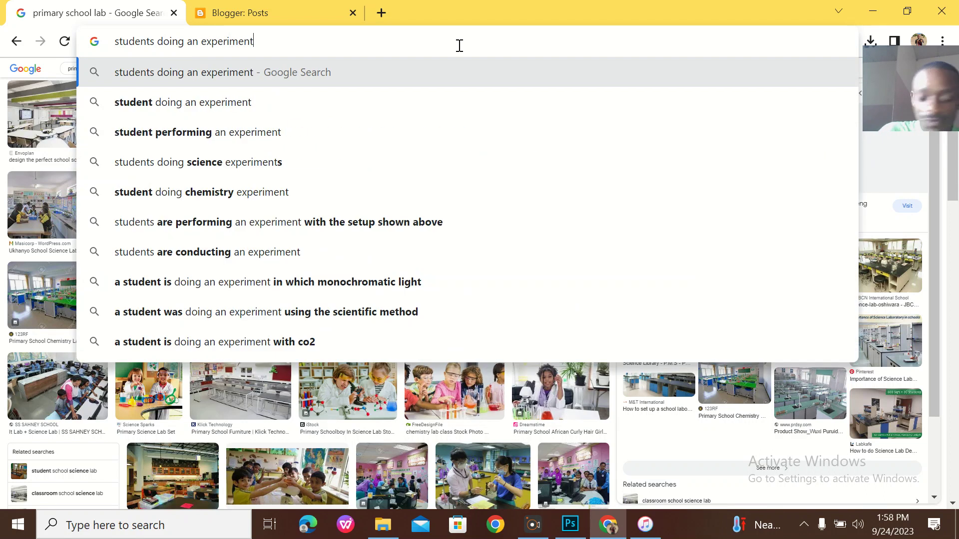
pyautogui.press('Return')
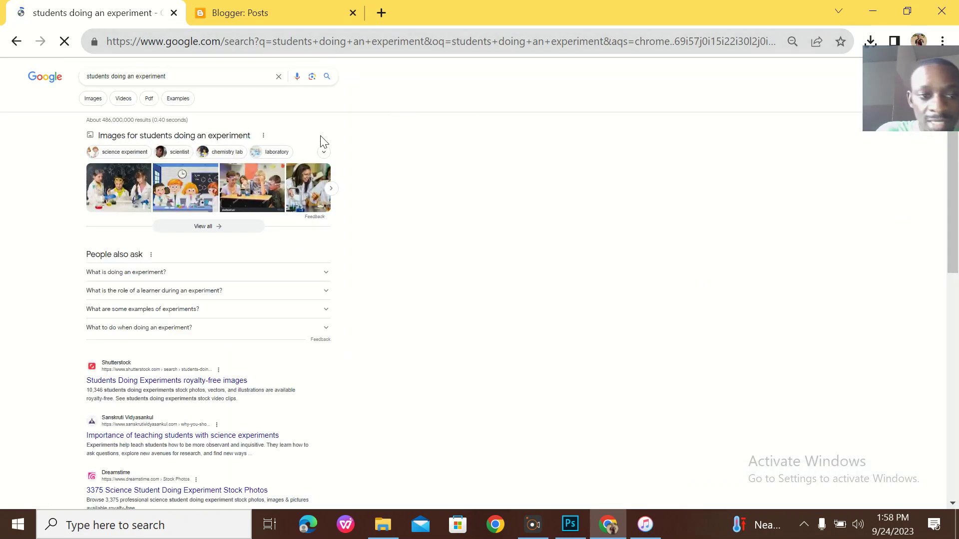
pyautogui.click(97, 101)
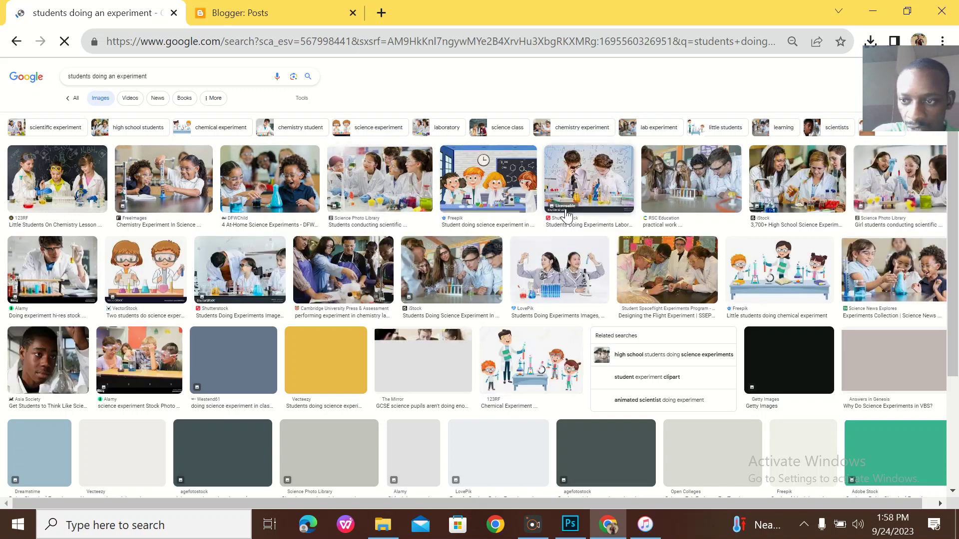
# Save the Science News Explores photo of children with lab glassware.
pyautogui.click(890, 278)
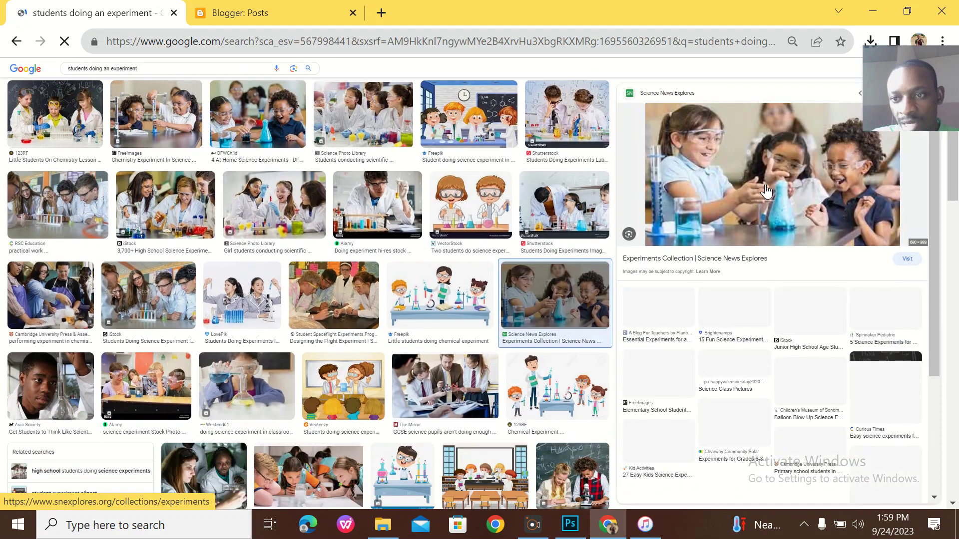
pyautogui.rightClick(770, 159)
pyautogui.click(825, 323)
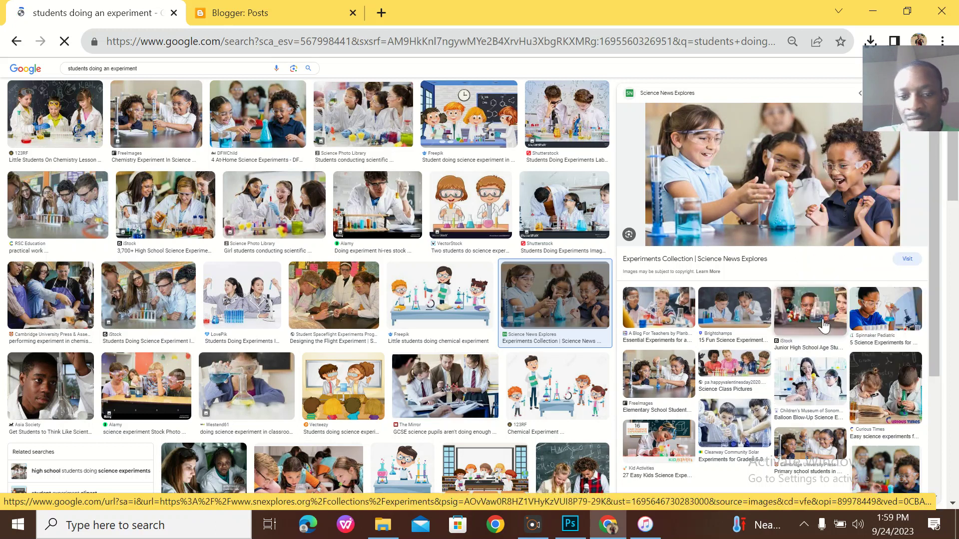
pyautogui.press('Return')
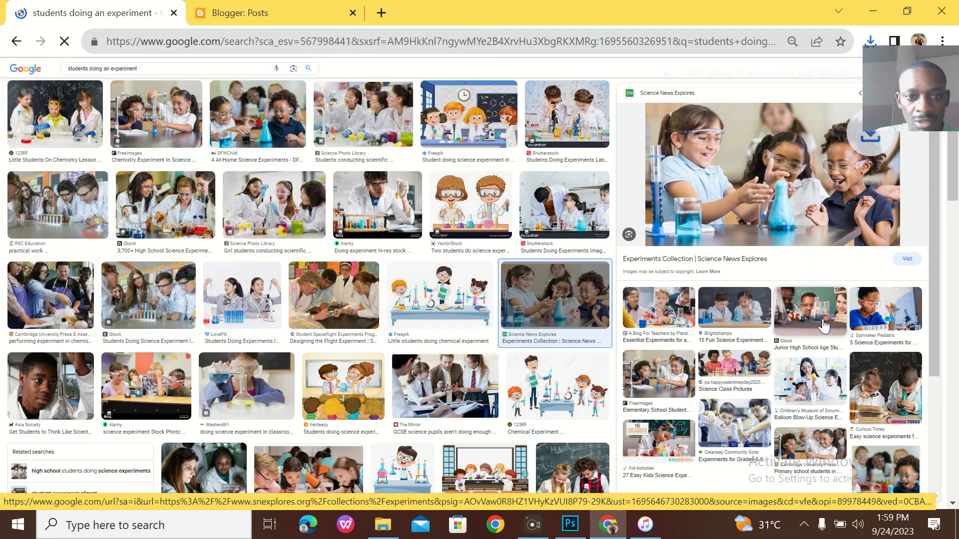
pyautogui.click(570, 524)
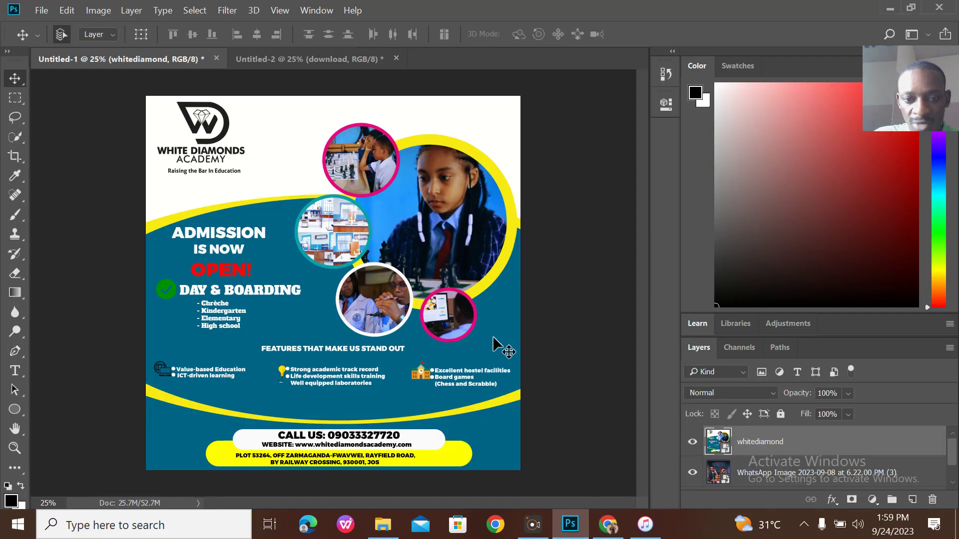
# Place the downloaded experiment photo onto the Untitled-2 flyer above the lower black circle.
pyautogui.click(314, 58)
pyautogui.click(430, 297)
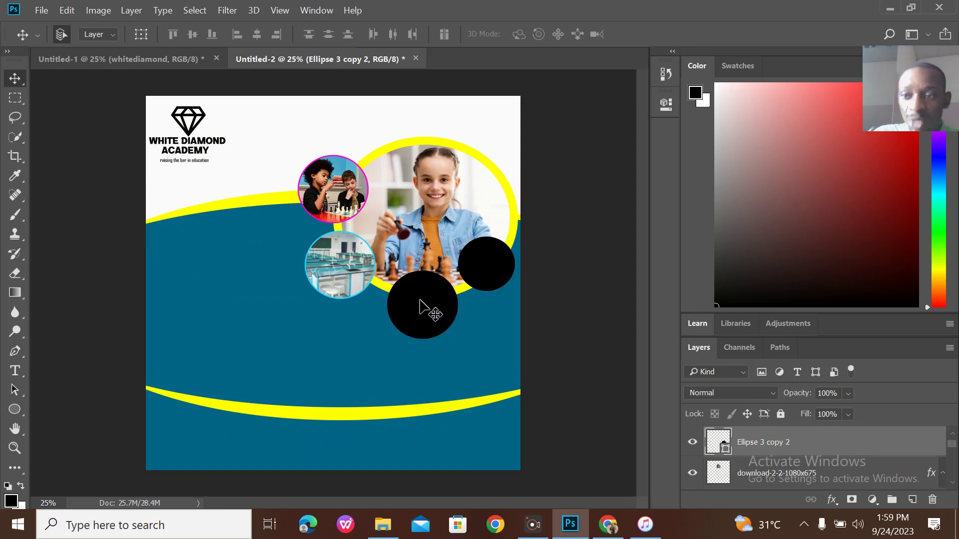
pyautogui.click(623, 526)
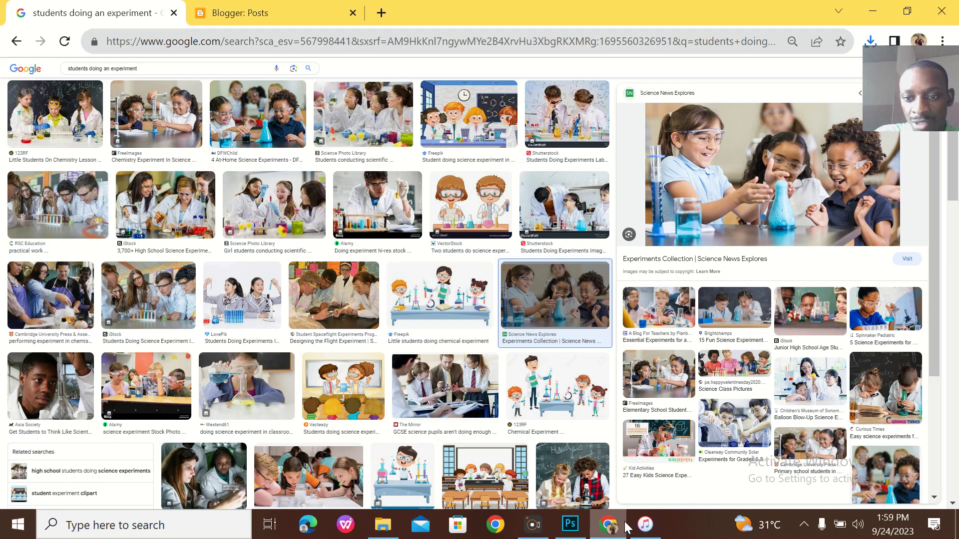
pyautogui.click(907, 12)
pyautogui.click(767, 251)
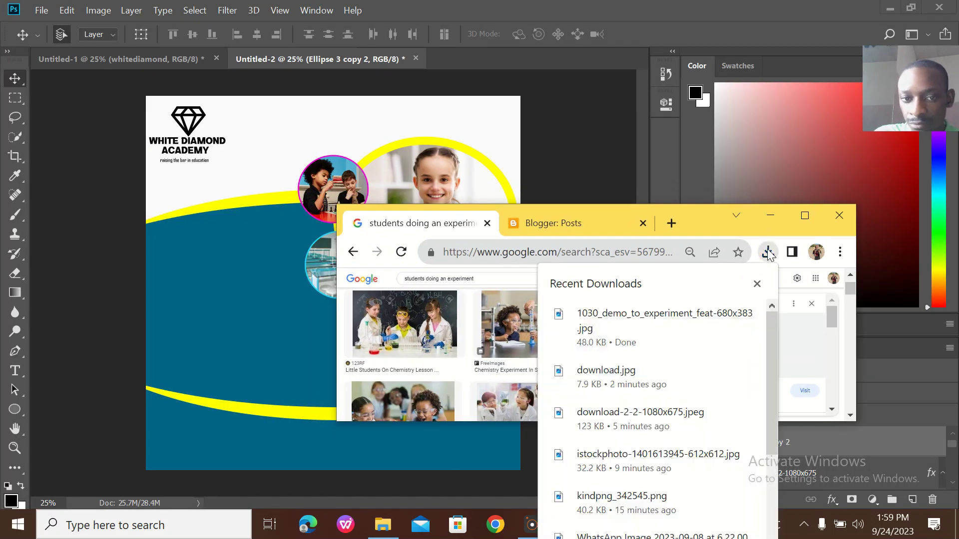
pyautogui.moveTo(665, 323); pyautogui.dragTo(293, 265)
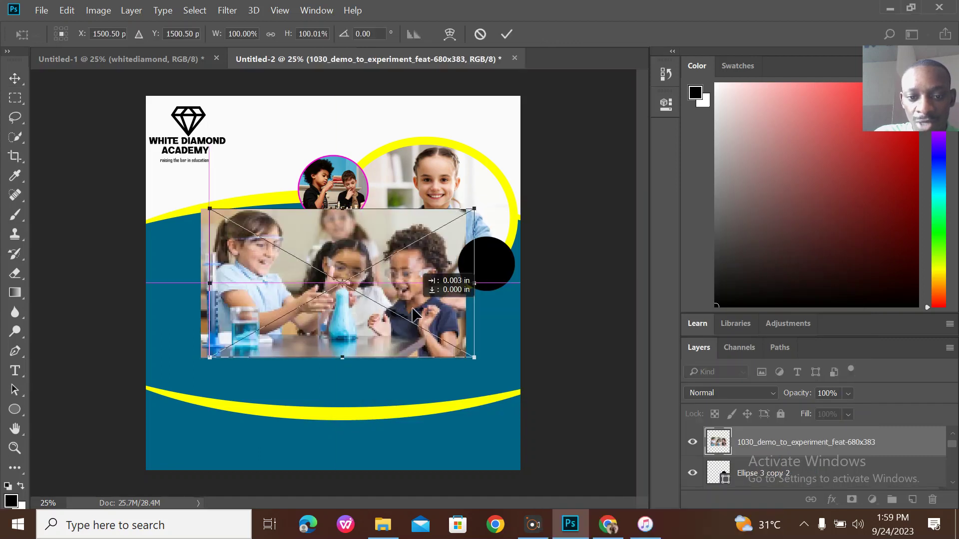
pyautogui.click(505, 34)
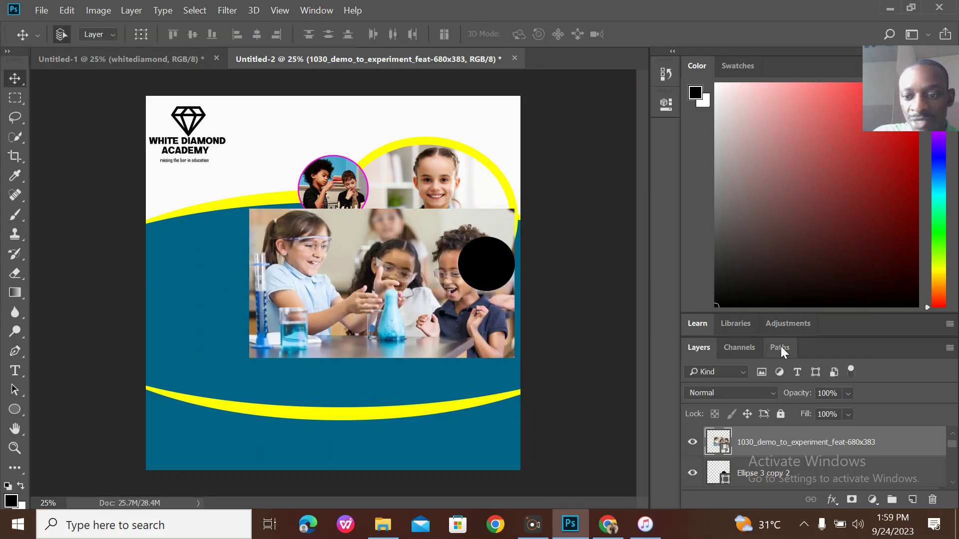
# Clip the experiment photo into the circle, scaling it to about 53% with the children centred.
pyautogui.rightClick(770, 442)
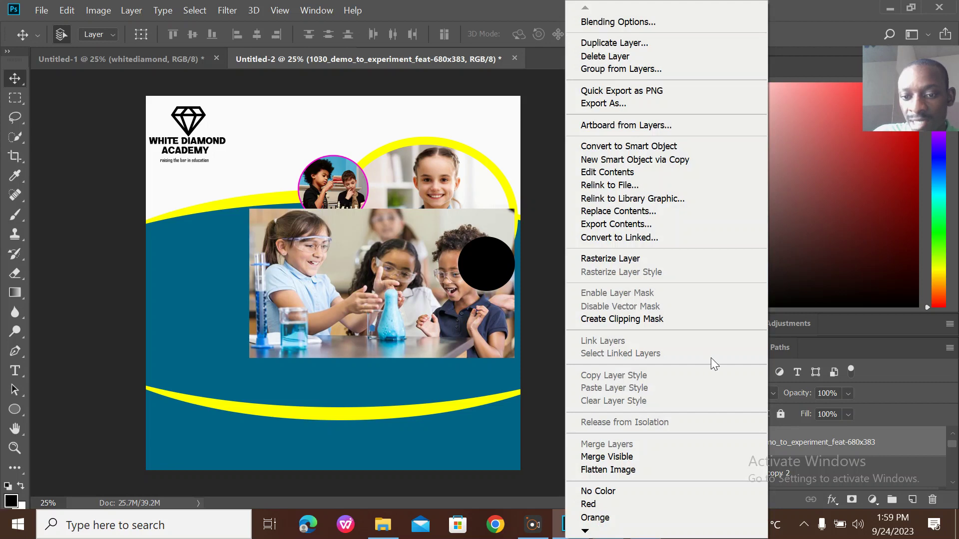
pyautogui.click(649, 319)
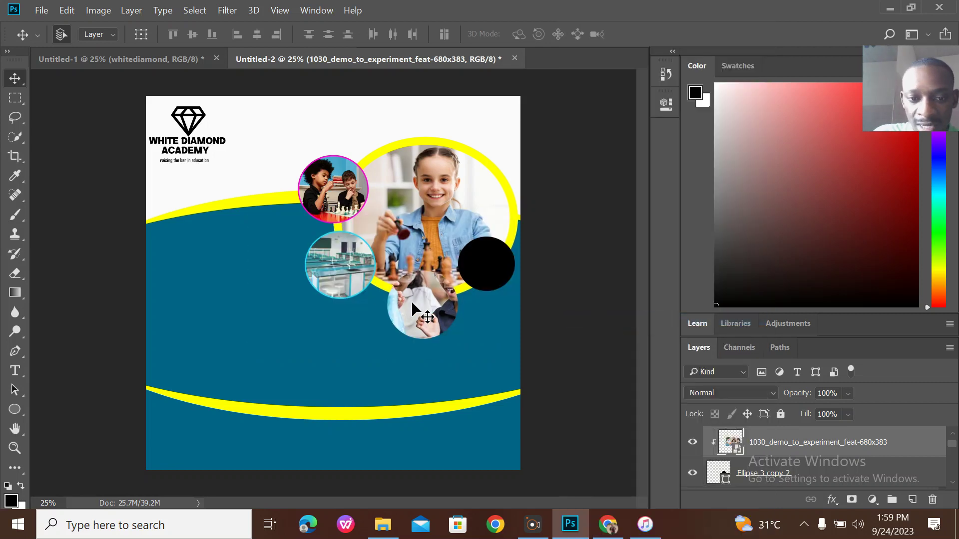
pyautogui.hotkey('ctrl', 't')
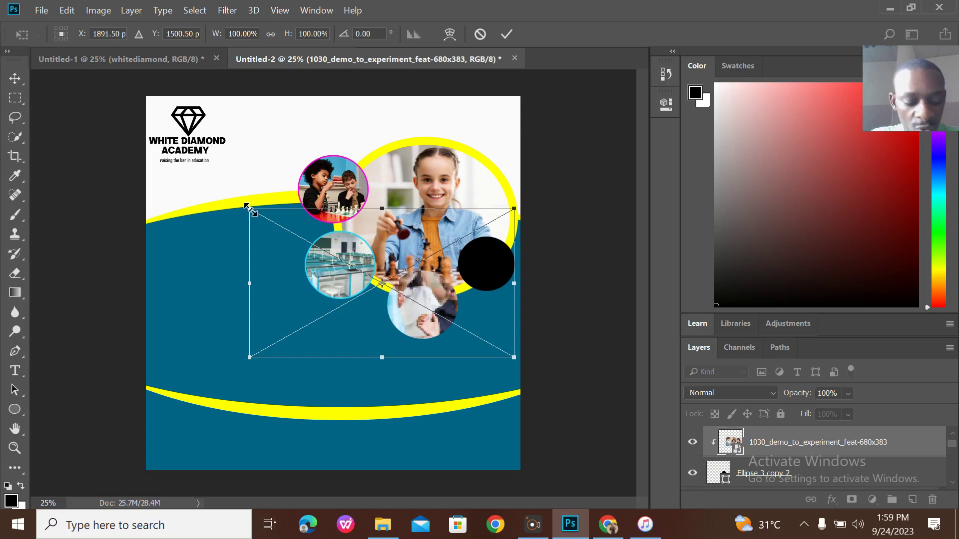
pyautogui.moveTo(246, 206); pyautogui.dragTo(385, 257)
pyautogui.moveTo(429, 299); pyautogui.dragTo(414, 282)
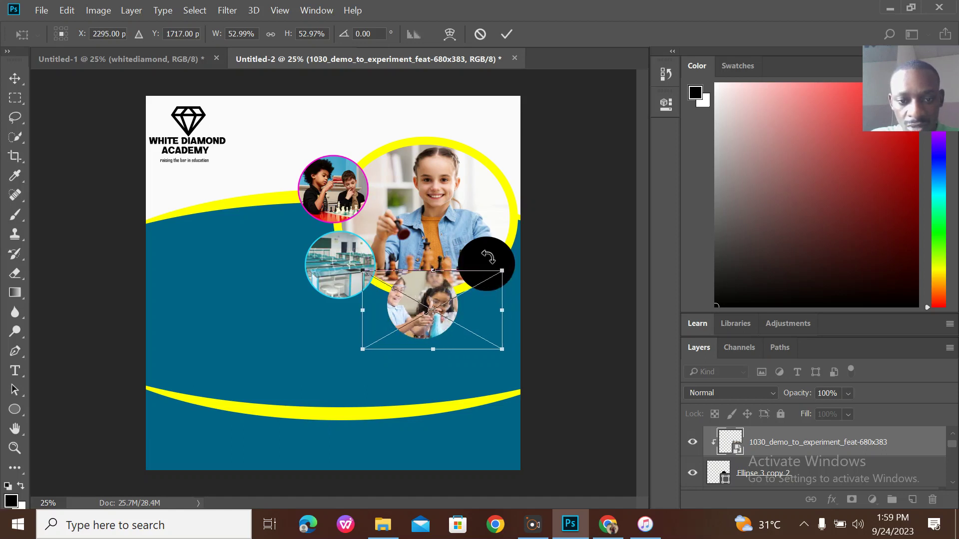
pyautogui.click(505, 34)
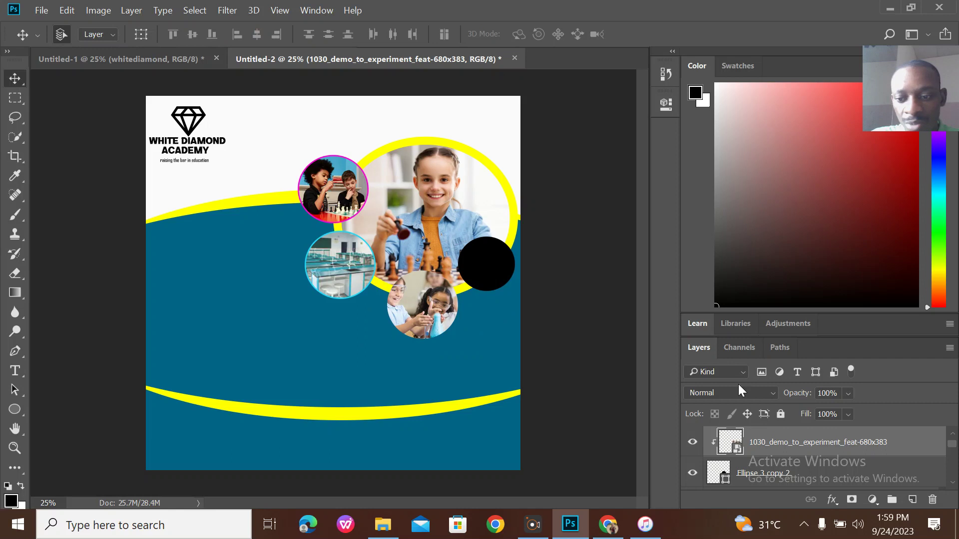
# Merge the photo with Ellipse 3 copy 2 and add a 10 px fafbfb stroke.
pyautogui.keyDown('shift'); pyautogui.click(823, 472); pyautogui.keyUp('shift')
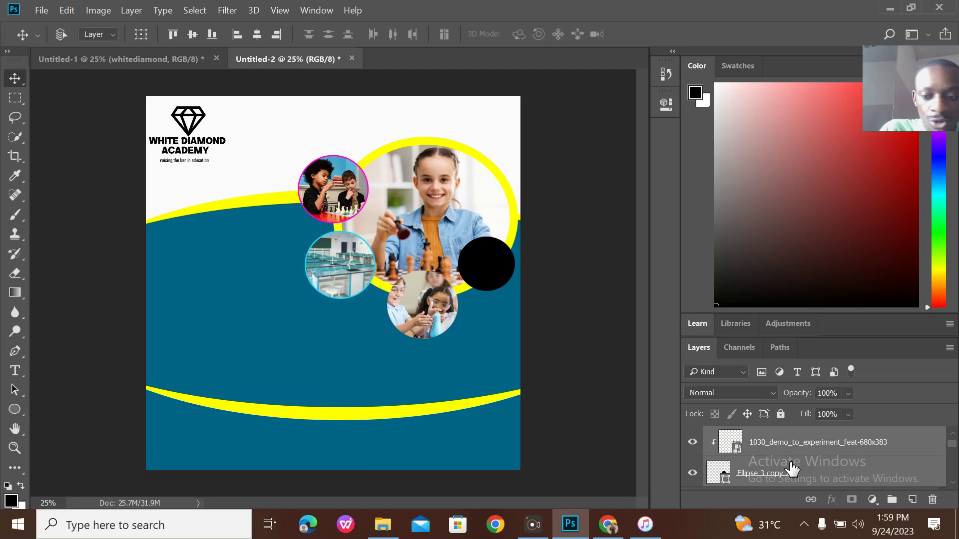
pyautogui.hotkey('ctrl', 'e')
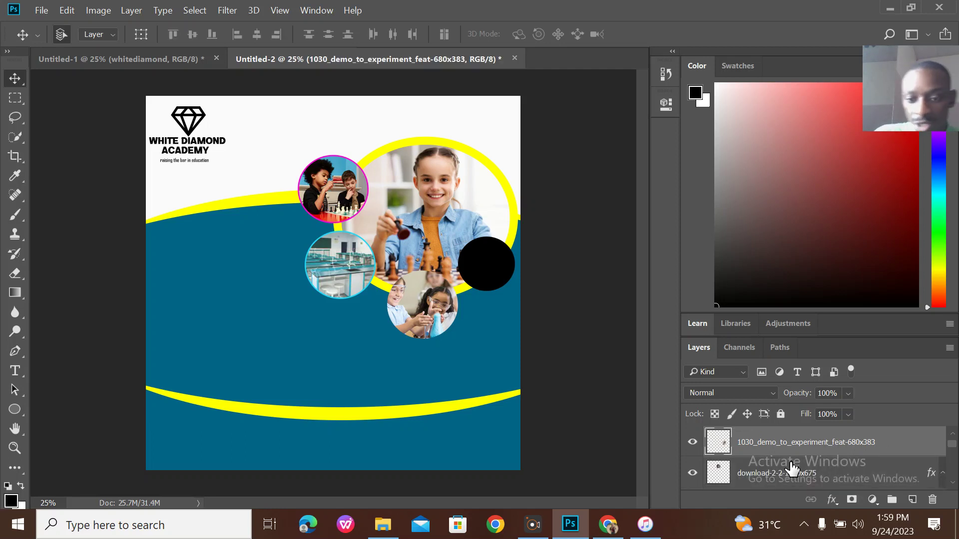
pyautogui.click(833, 499)
pyautogui.click(855, 383)
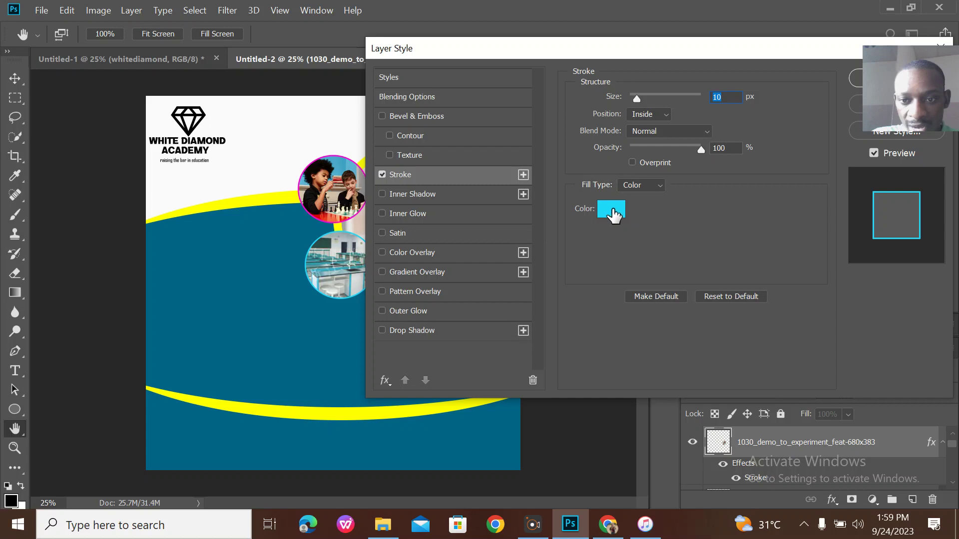
pyautogui.click(614, 211)
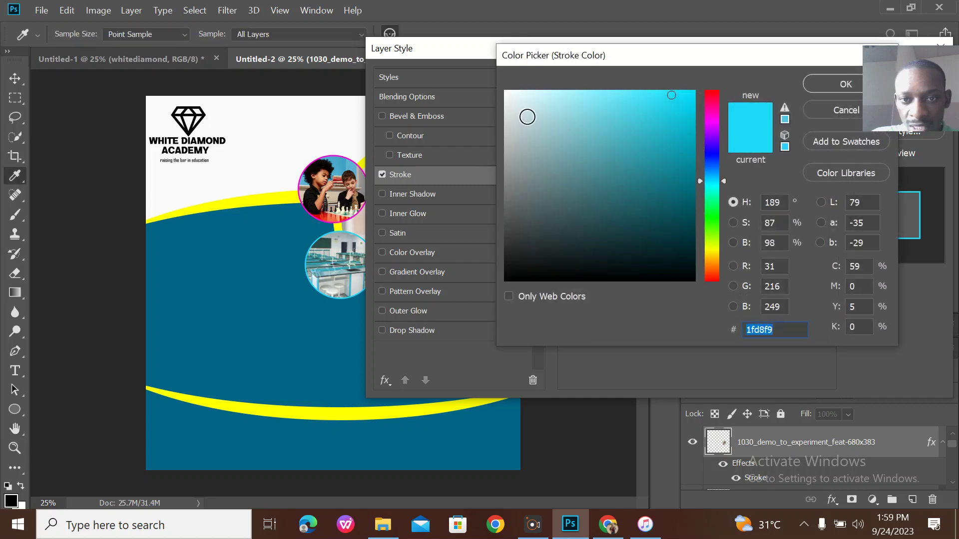
pyautogui.click(504, 93)
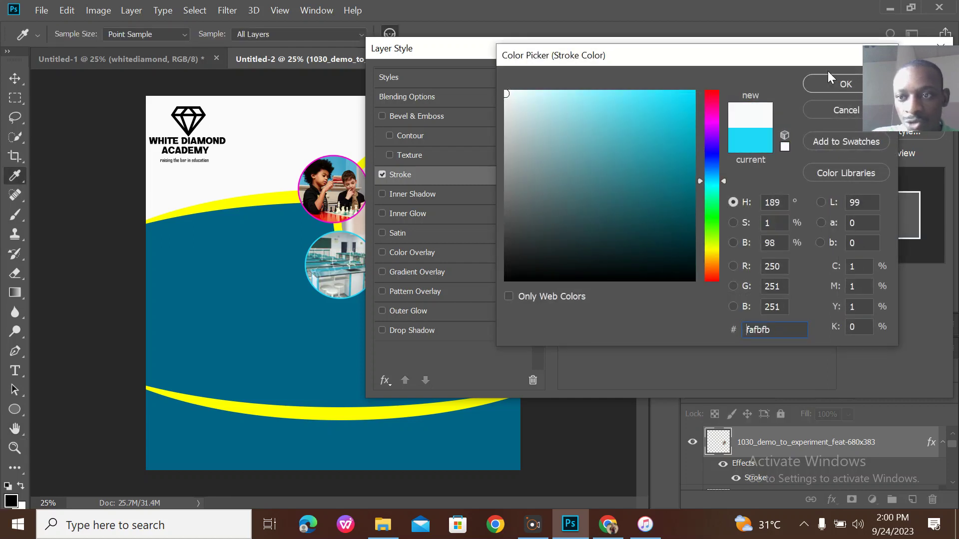
pyautogui.click(822, 89)
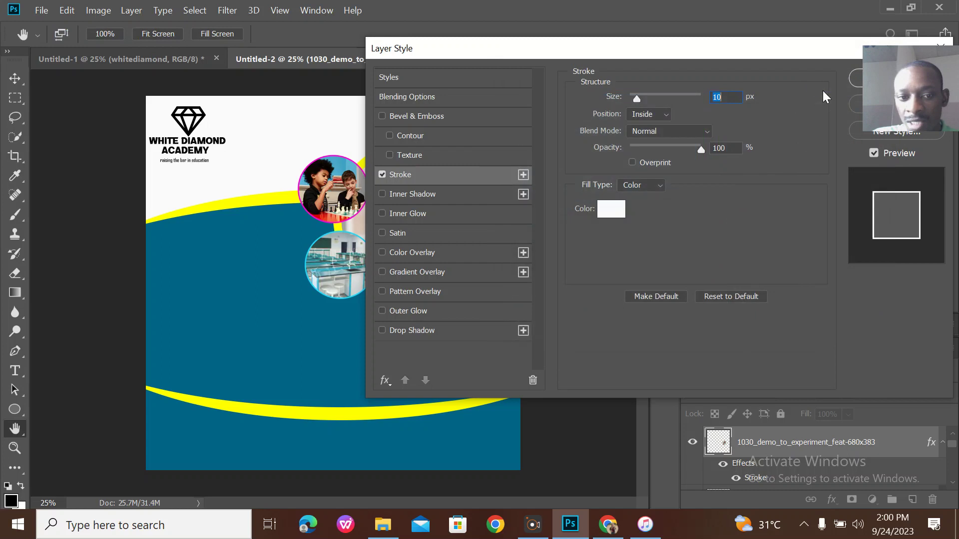
pyautogui.click(857, 81)
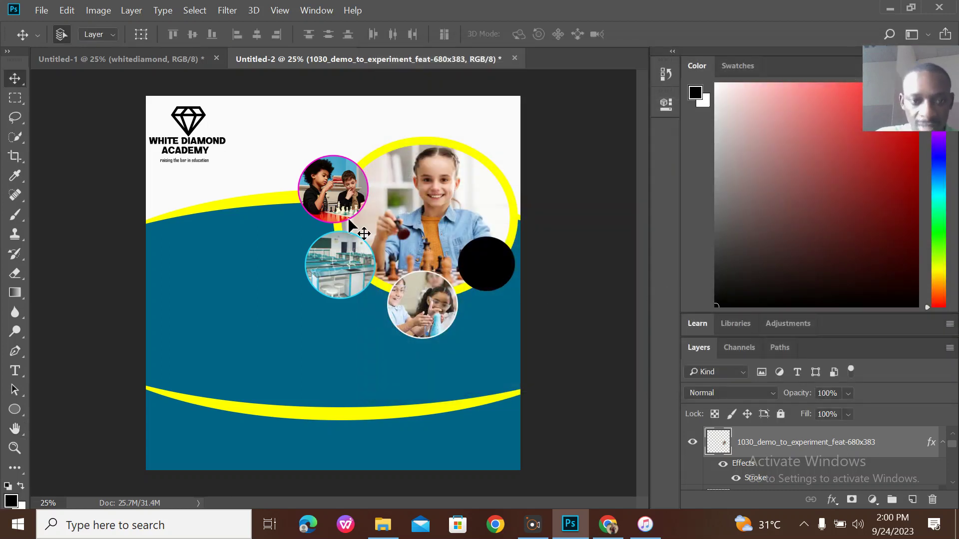
pyautogui.click(180, 68)
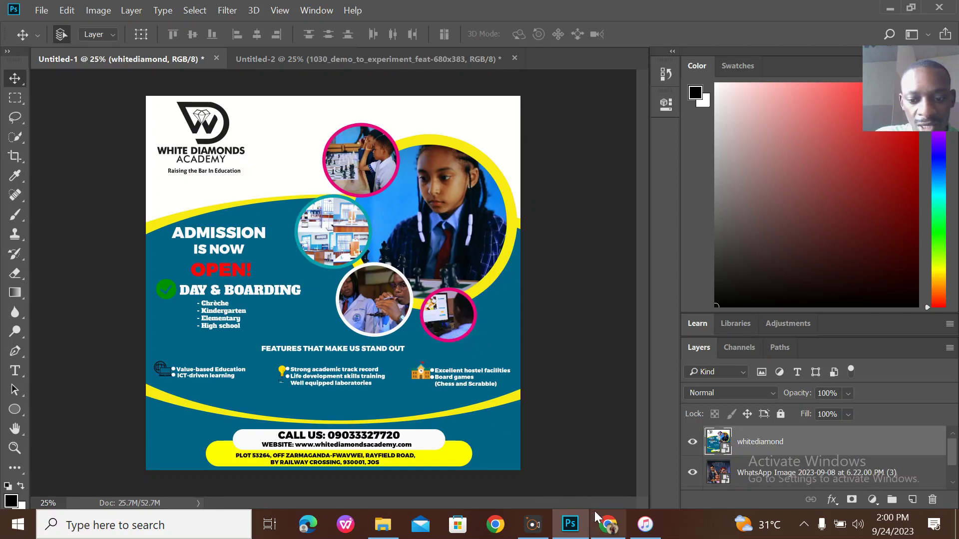
# Search Google for 'a student looking at a desktop' in a maximised Chrome window.
pyautogui.click(605, 523)
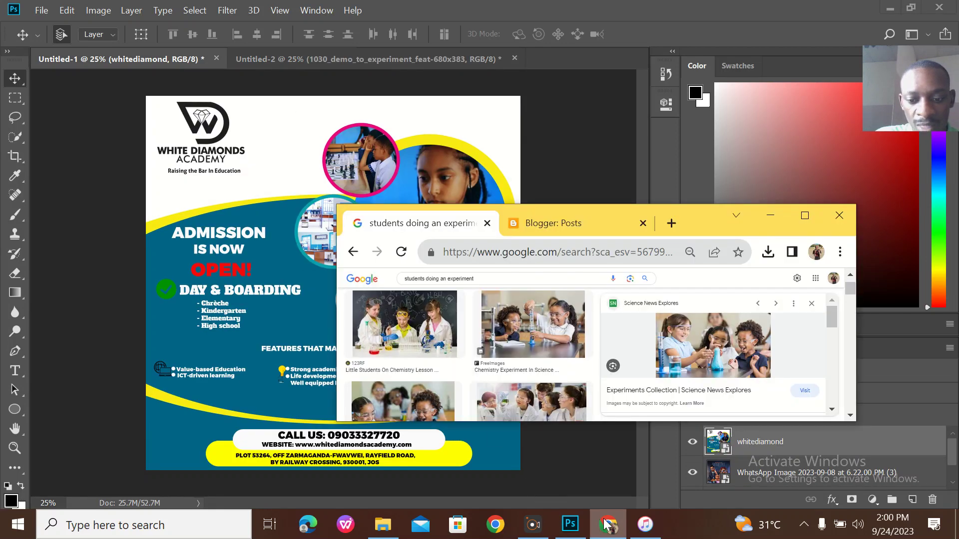
pyautogui.click(808, 218)
pyautogui.click(571, 42)
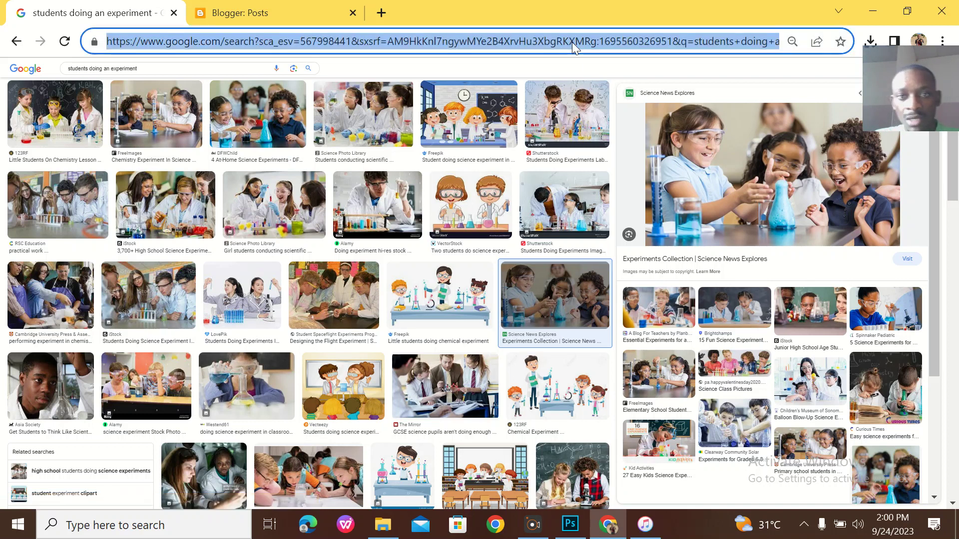
pyautogui.write('a st')
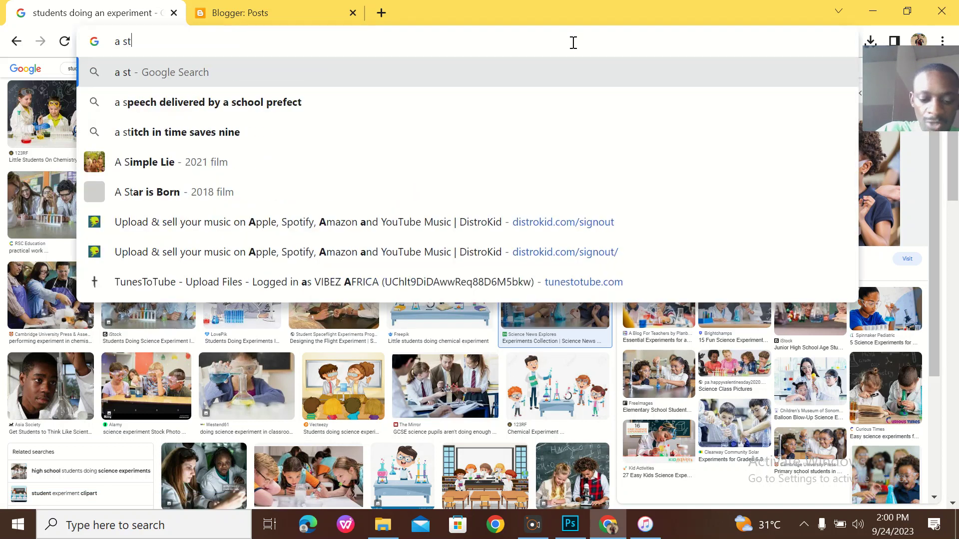
pyautogui.write('udent ')
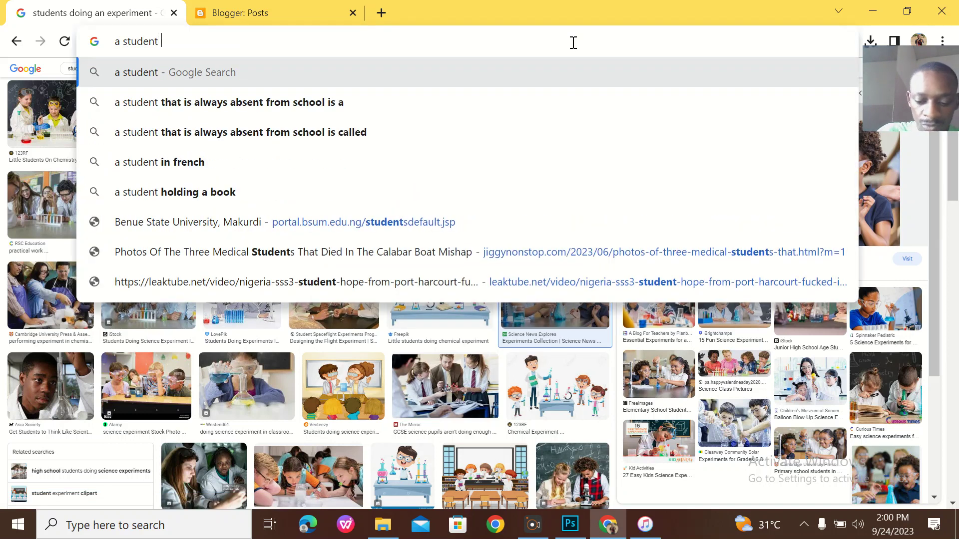
pyautogui.write('looking a')
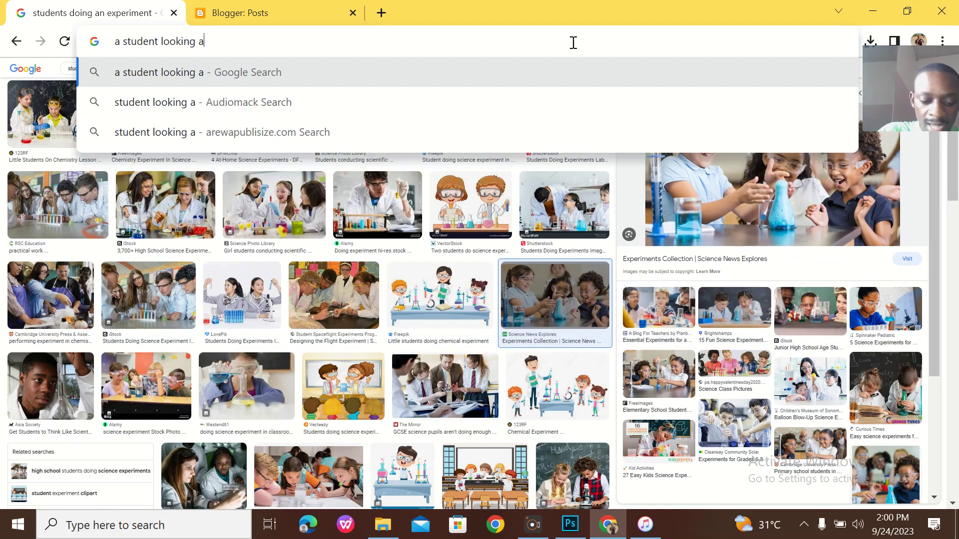
pyautogui.write('t a desktop')
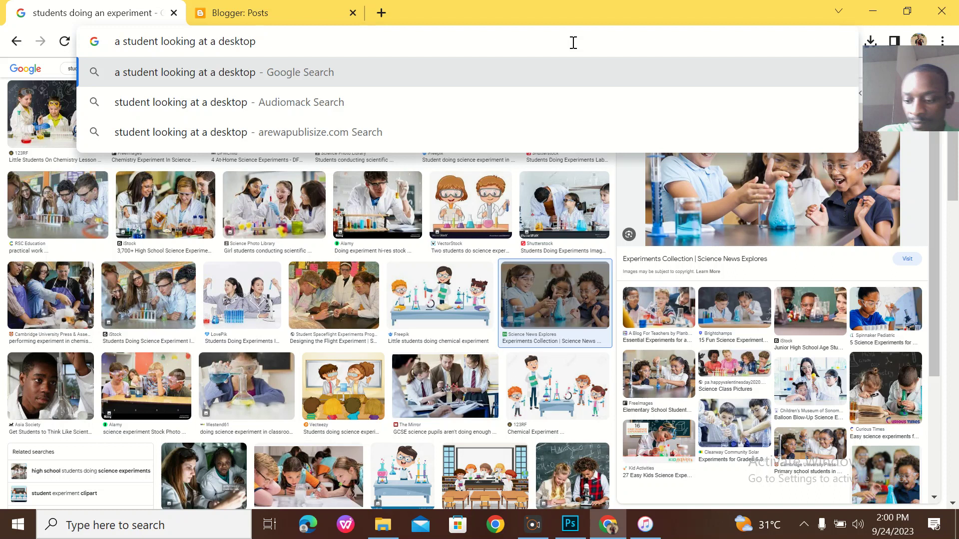
pyautogui.press('Return')
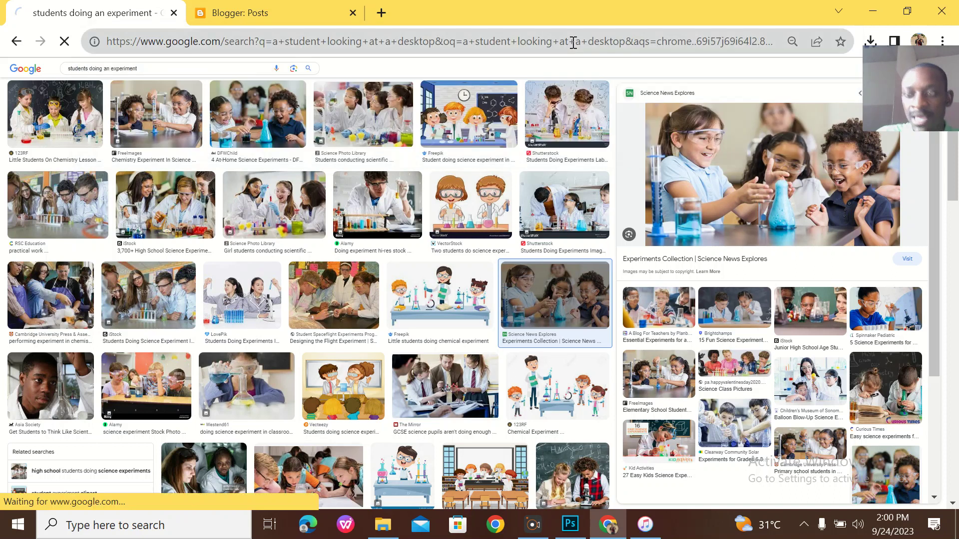
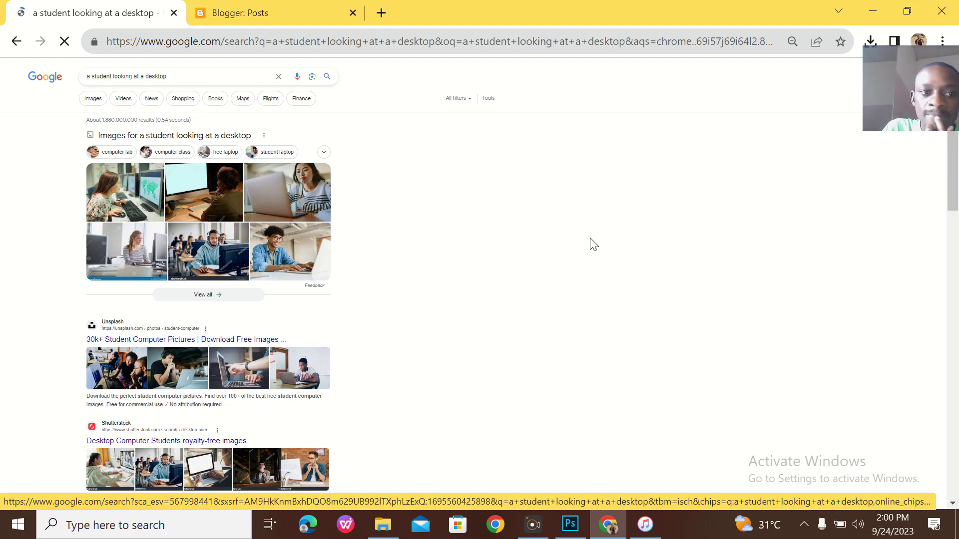
pyautogui.click(99, 102)
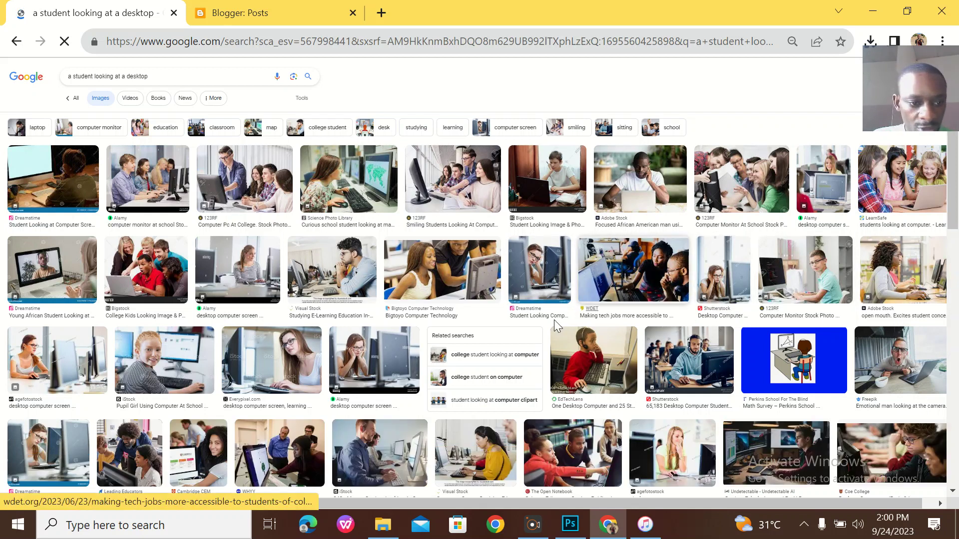
pyautogui.click(190, 367)
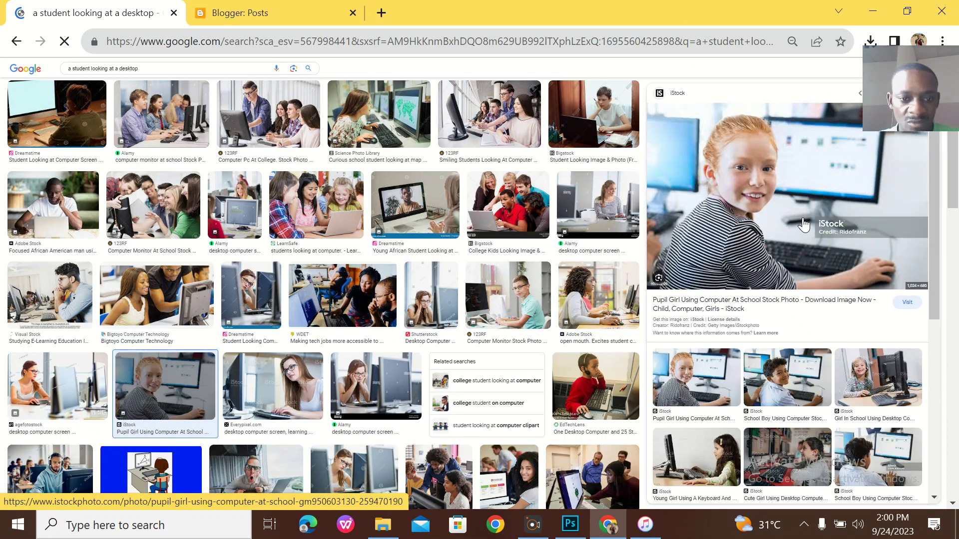
pyautogui.rightClick(782, 181)
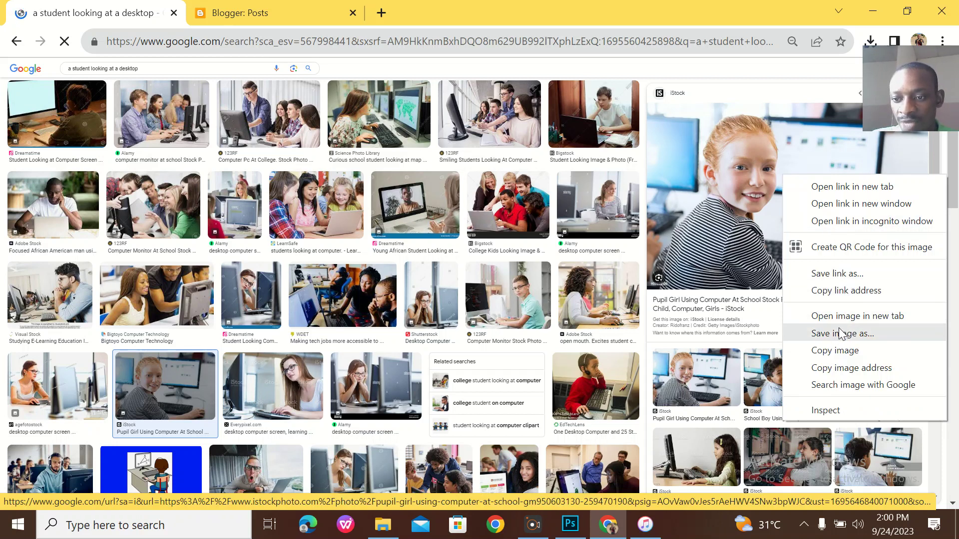
pyautogui.click(844, 349)
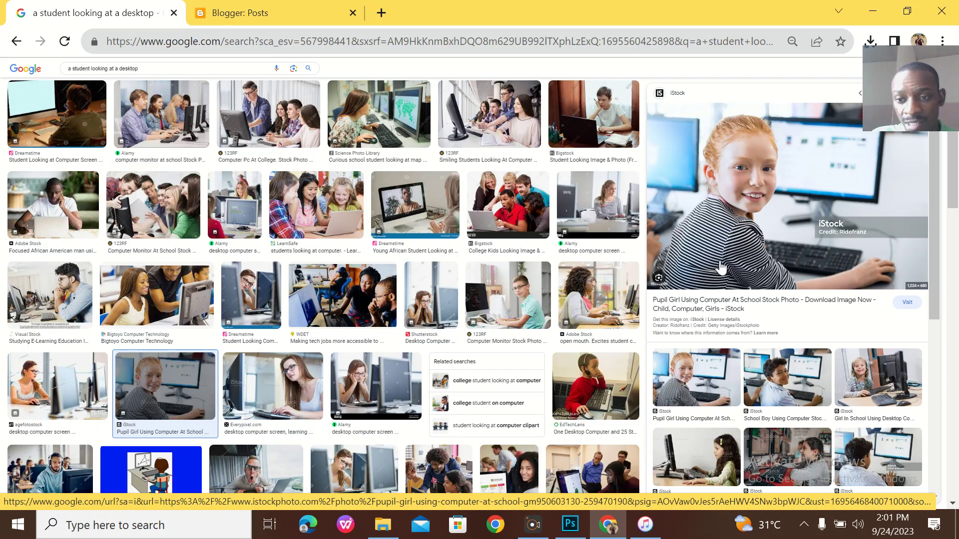
pyautogui.rightClick(717, 205)
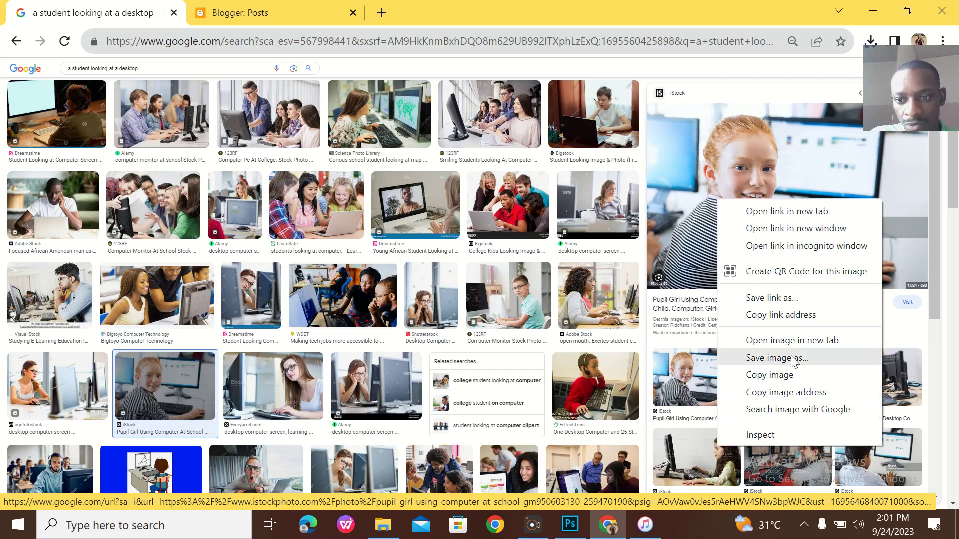
pyautogui.click(773, 357)
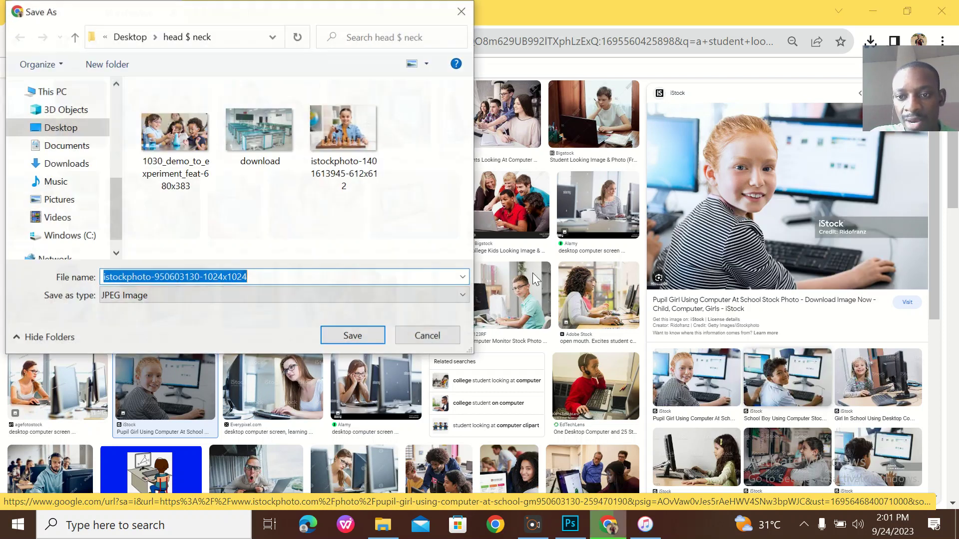
pyautogui.press('Return')
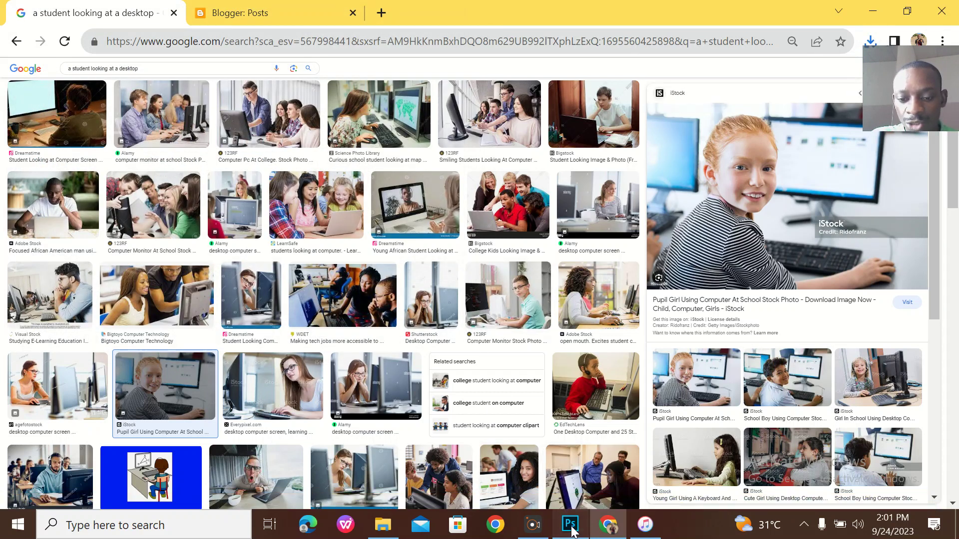
# Place the downloaded girl-at-computer photo into Untitled-2 over the right-hand black circle.
pyautogui.click(569, 524)
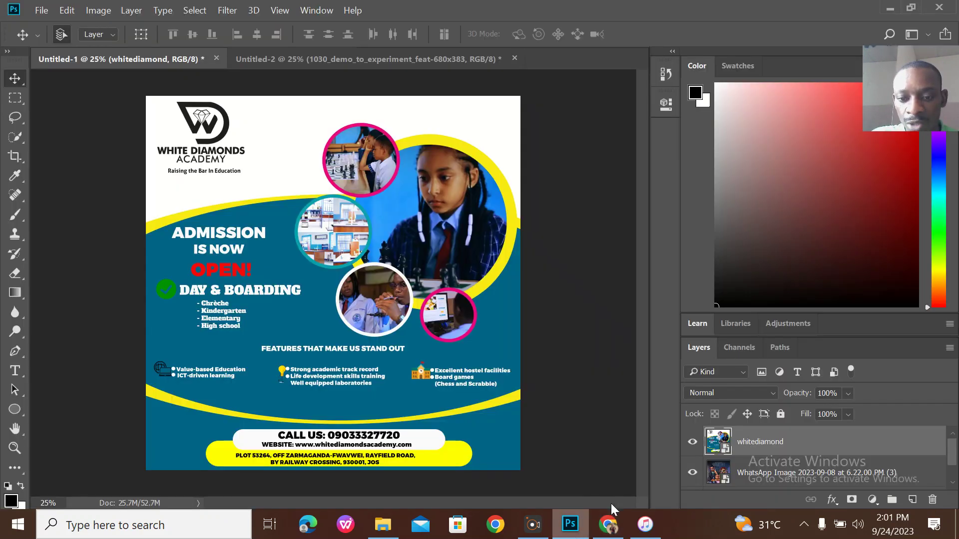
pyautogui.click(391, 59)
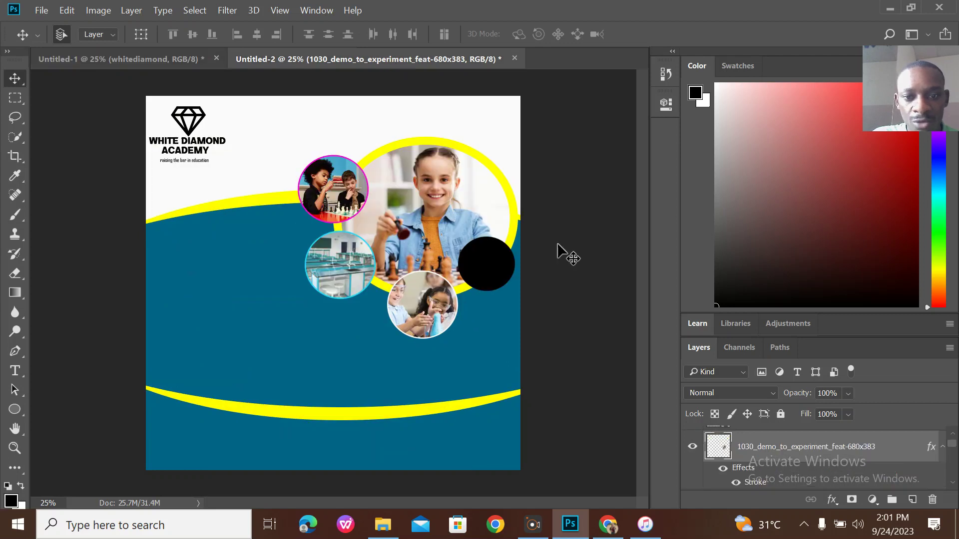
pyautogui.click(490, 274)
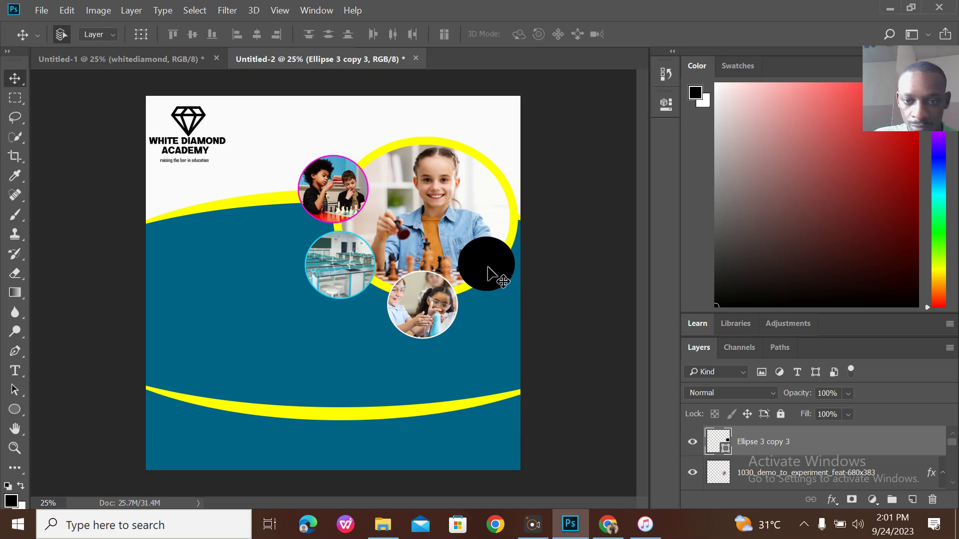
pyautogui.click(691, 471)
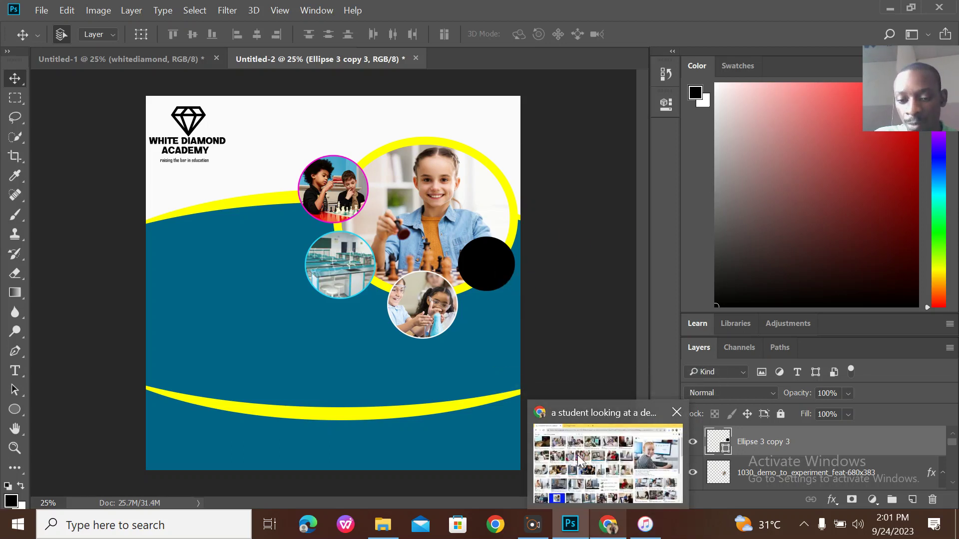
pyautogui.click(607, 455)
pyautogui.click(906, 12)
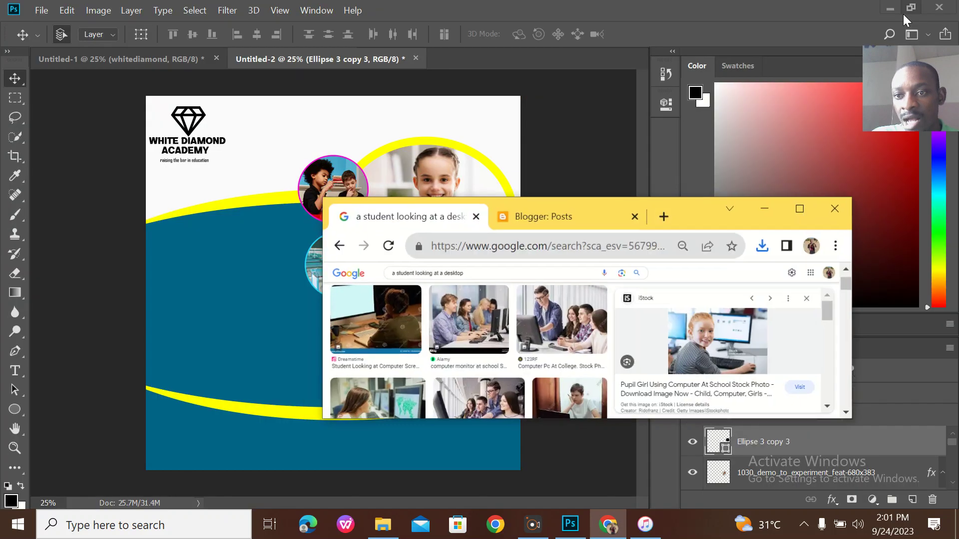
pyautogui.click(768, 252)
pyautogui.moveTo(629, 328); pyautogui.dragTo(275, 274)
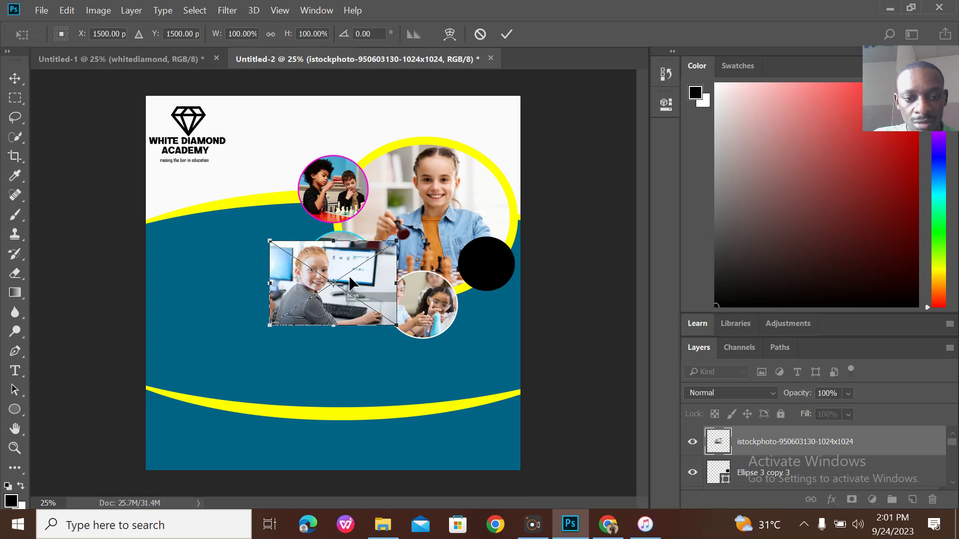
pyautogui.moveTo(368, 278); pyautogui.dragTo(492, 265)
pyautogui.click(506, 33)
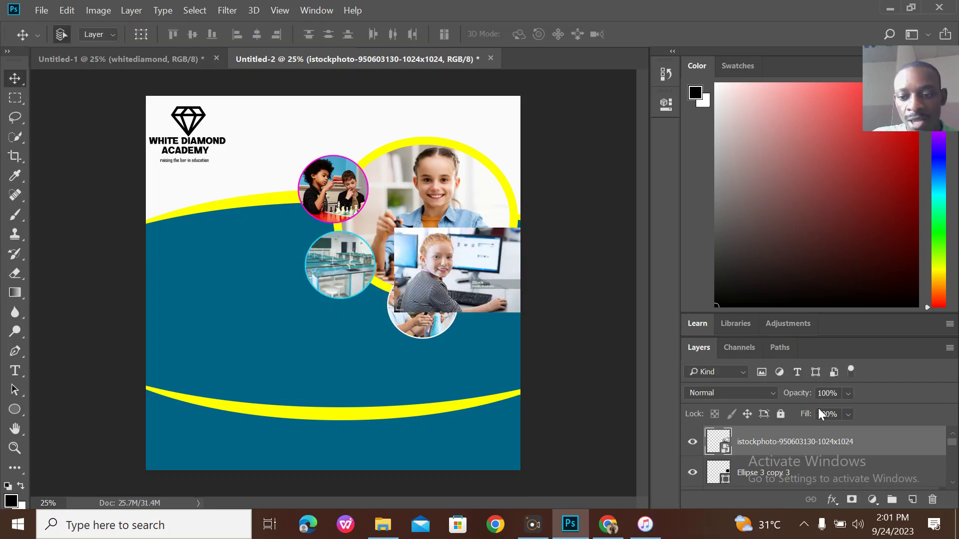
# Clip the photo into the circle, scale it to about 65%, and merge it with Ellipse 3 copy 3.
pyautogui.rightClick(764, 447)
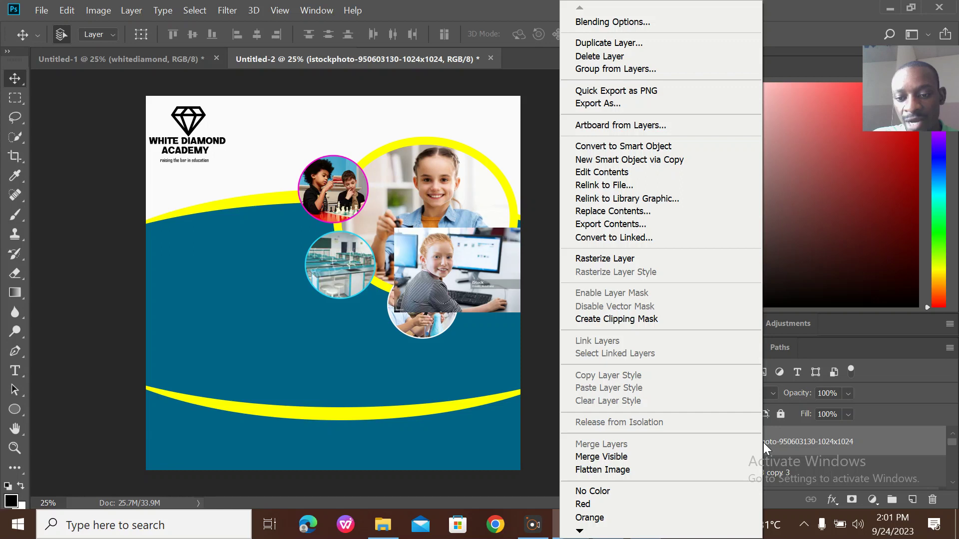
pyautogui.click(656, 321)
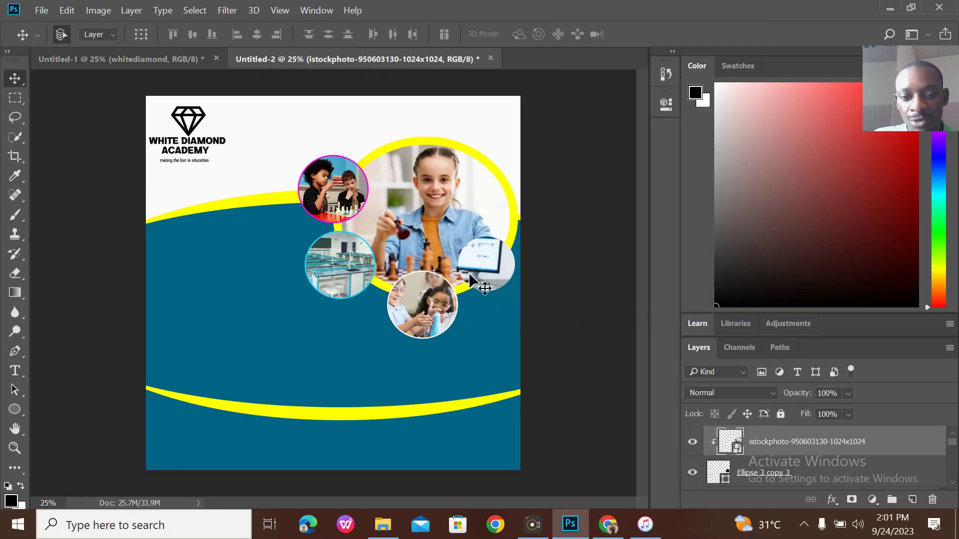
pyautogui.hotkey('ctrl', 't')
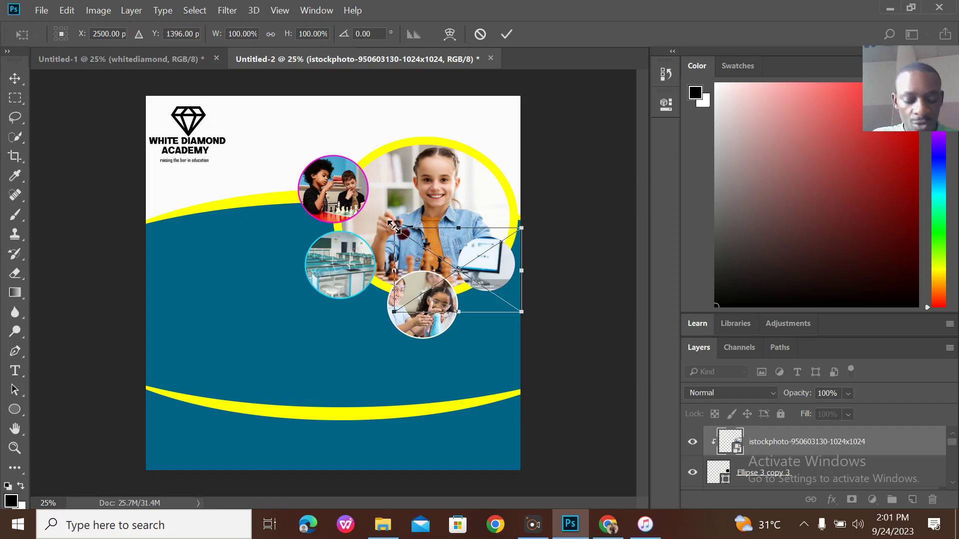
pyautogui.moveTo(392, 226); pyautogui.dragTo(455, 230)
pyautogui.moveTo(483, 271); pyautogui.dragTo(488, 247)
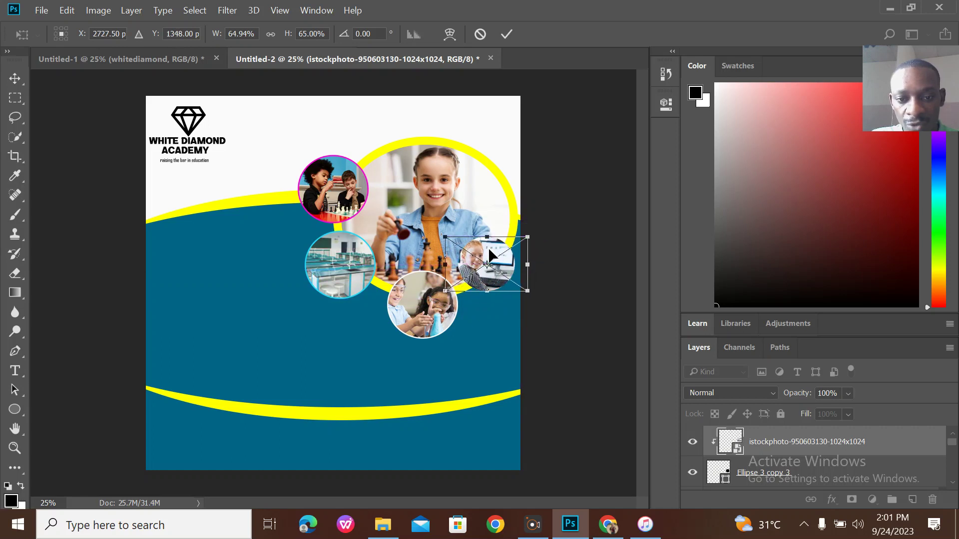
pyautogui.click(507, 34)
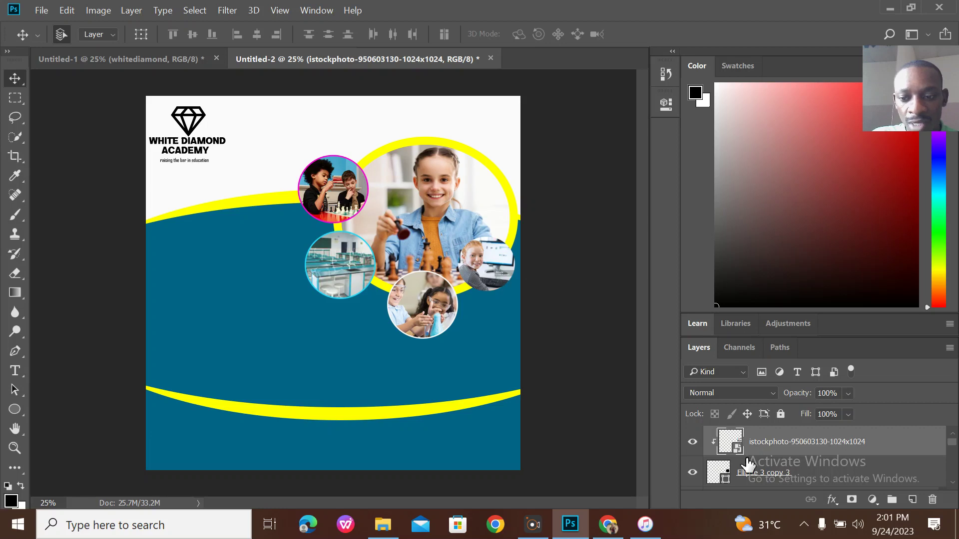
pyautogui.keyDown('shift'); pyautogui.click(783, 474); pyautogui.keyUp('shift')
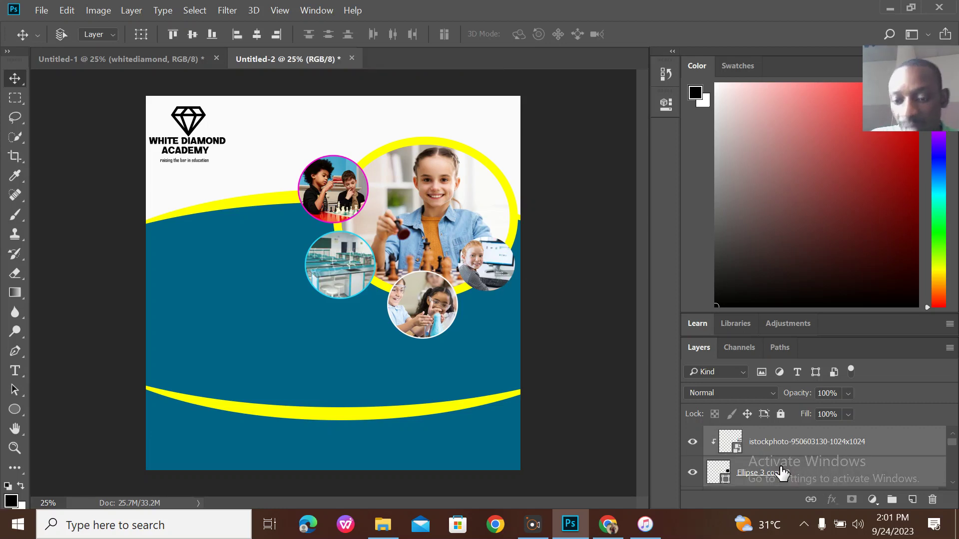
pyautogui.hotkey('ctrl', 'e')
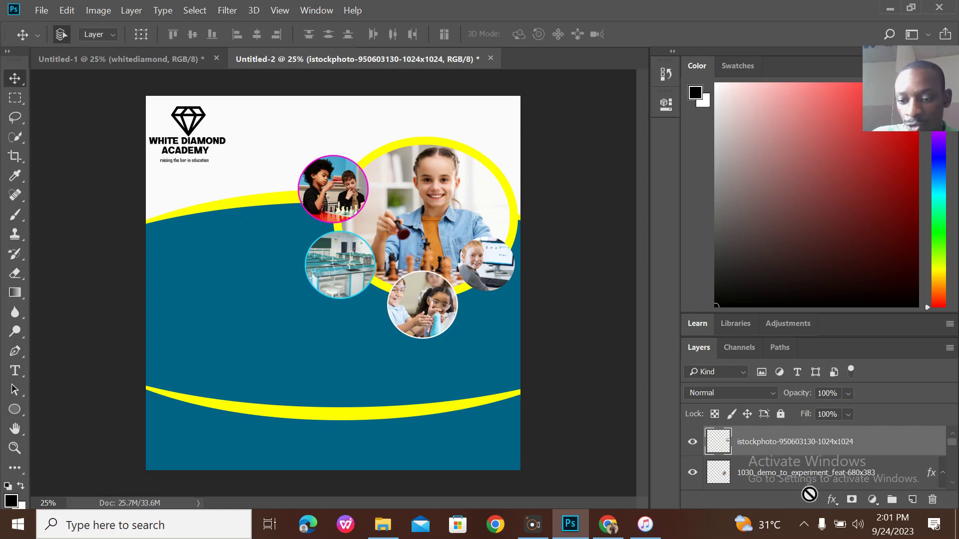
# Add a magenta e80cd1 Stroke effect to the new photo circle.
pyautogui.click(832, 499)
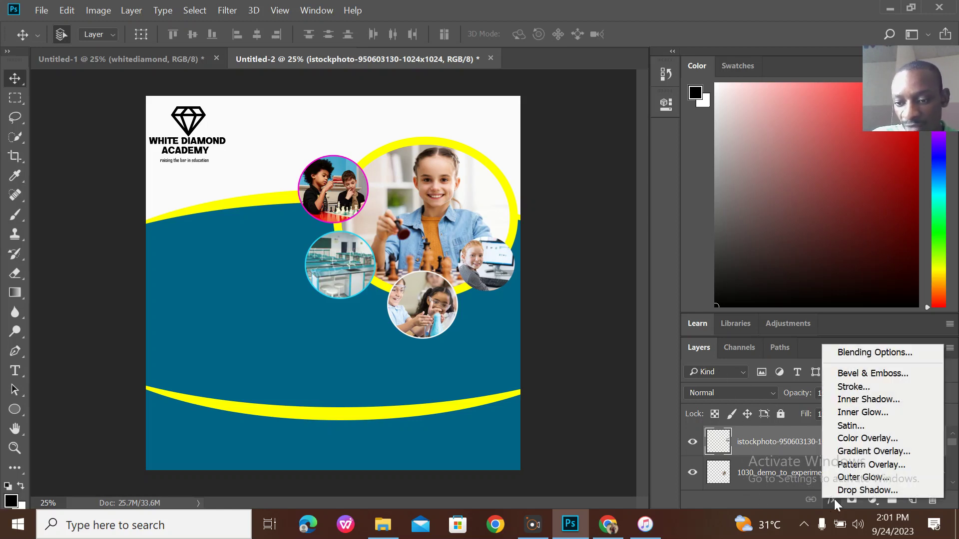
pyautogui.click(866, 388)
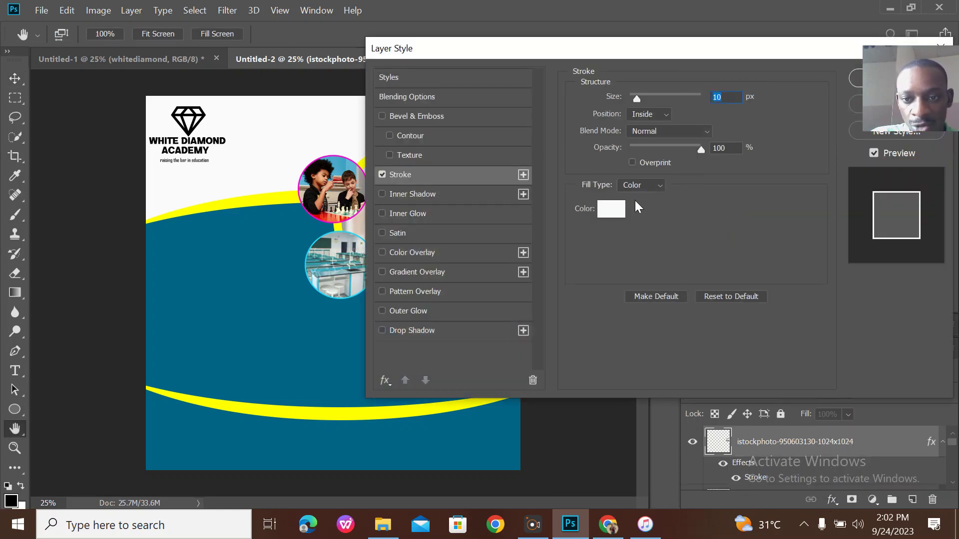
pyautogui.click(608, 215)
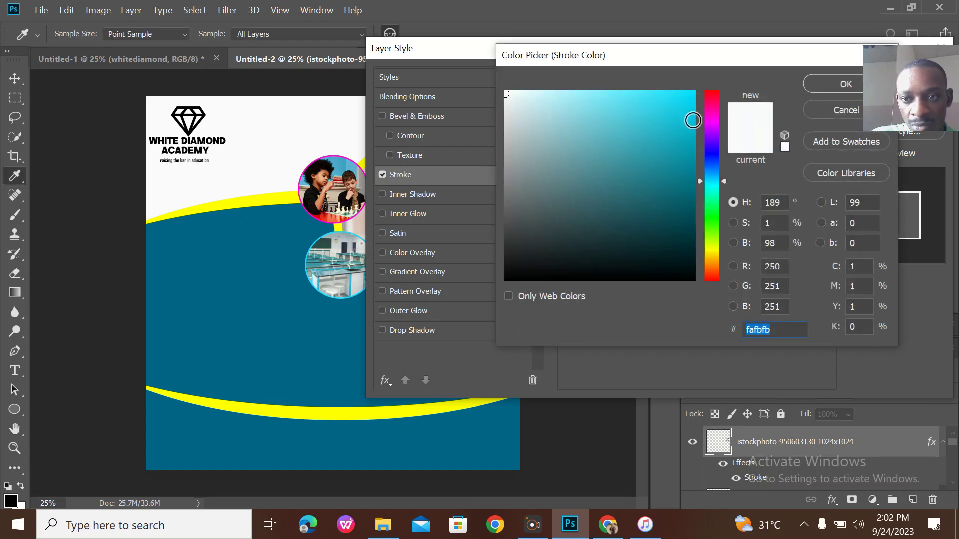
pyautogui.click(712, 119)
pyautogui.click(686, 107)
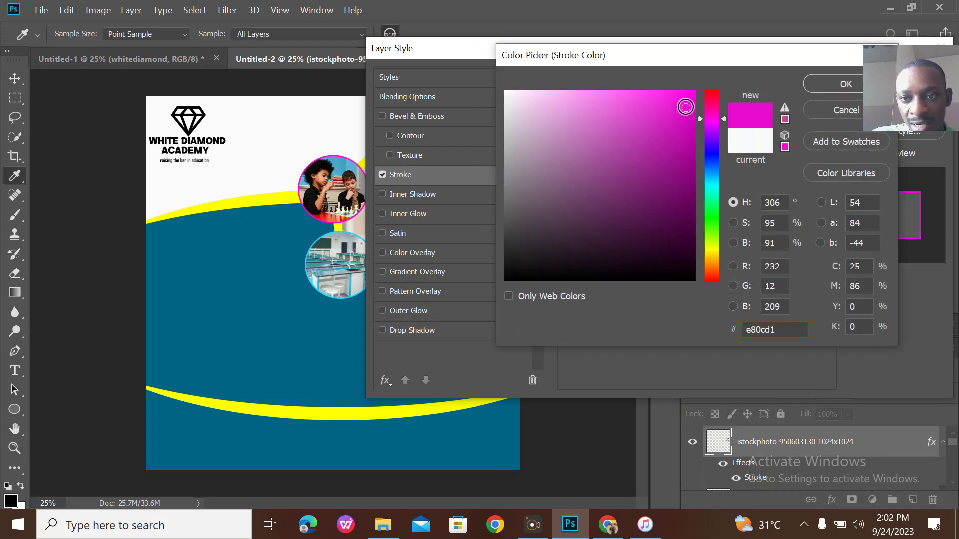
pyautogui.click(850, 84)
pyautogui.click(855, 78)
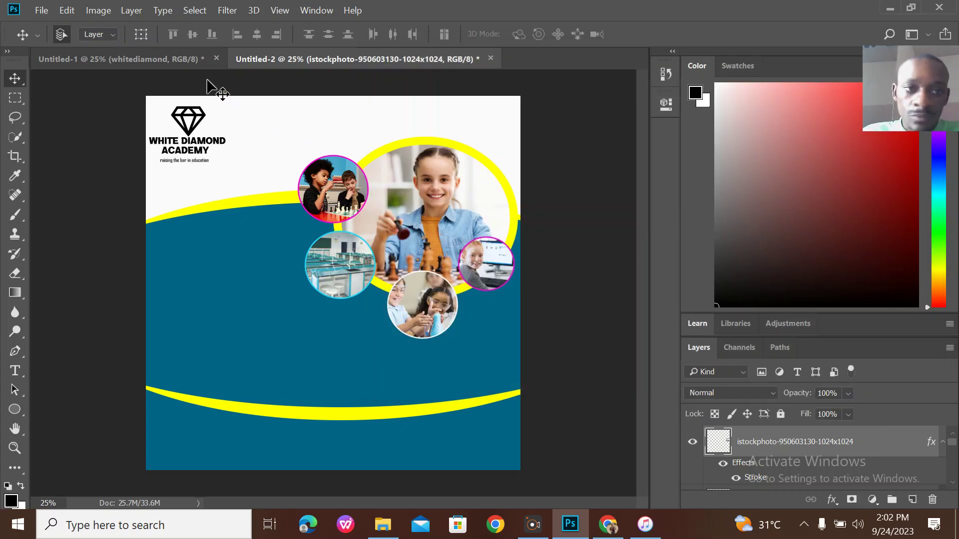
# Compare the draft against the original admission flyer, ending on the Untitled-2 document.
pyautogui.click(185, 60)
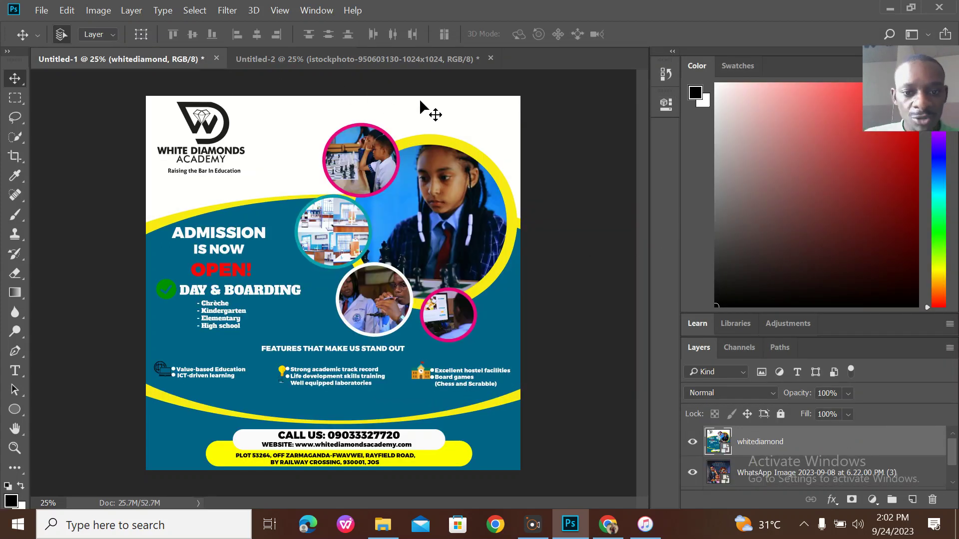
pyautogui.click(391, 61)
pyautogui.click(178, 50)
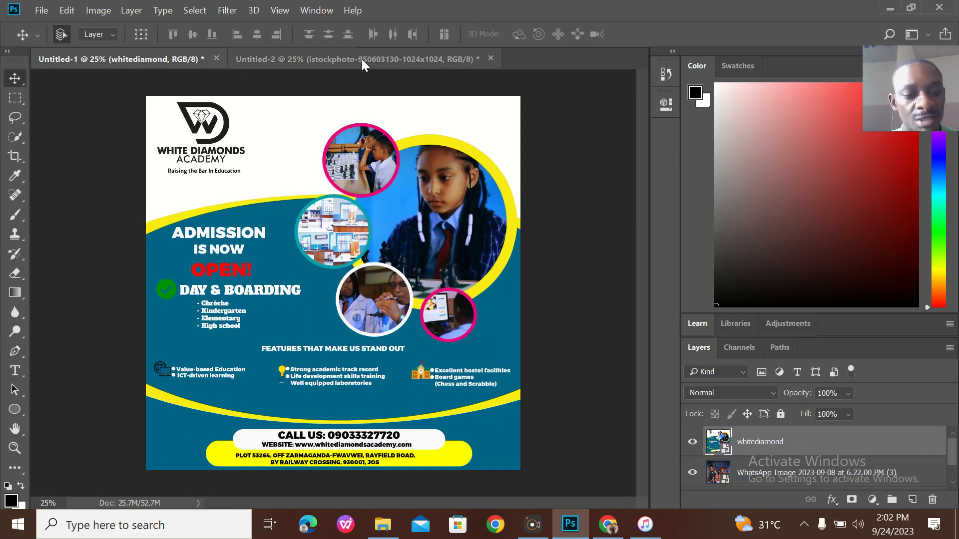
pyautogui.click(362, 59)
pyautogui.click(154, 60)
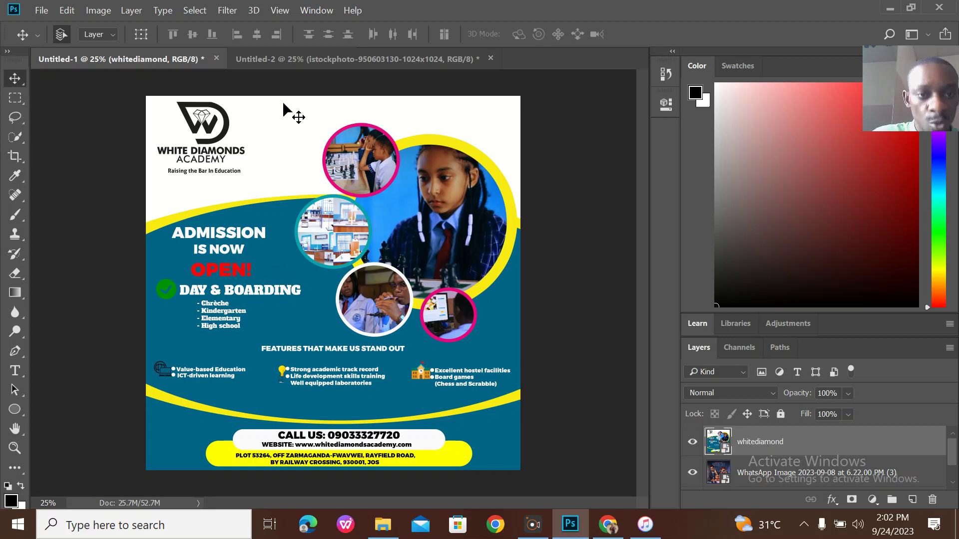
pyautogui.click(353, 59)
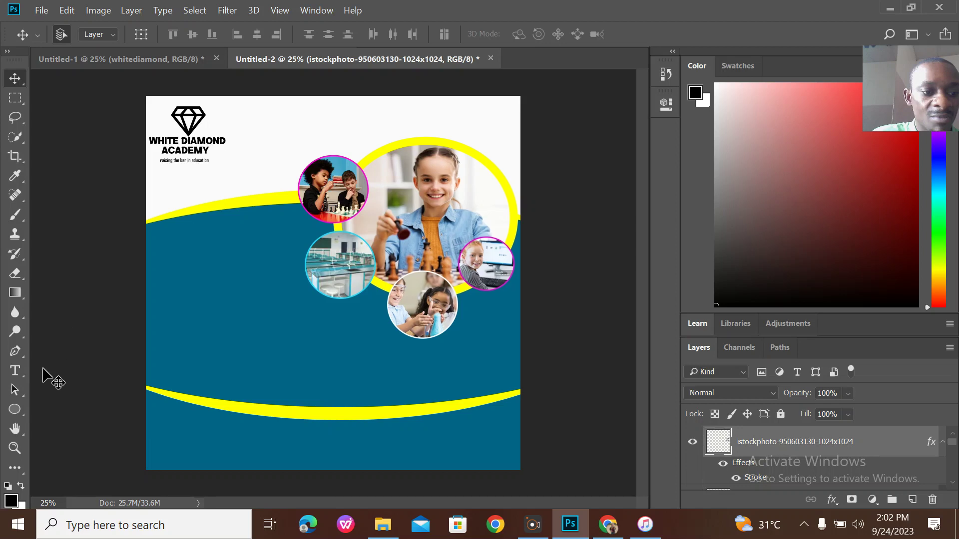
# Type 'ADMISSION IS NOW' in capitals at 30 pt on the blue band.
pyautogui.click(23, 369)
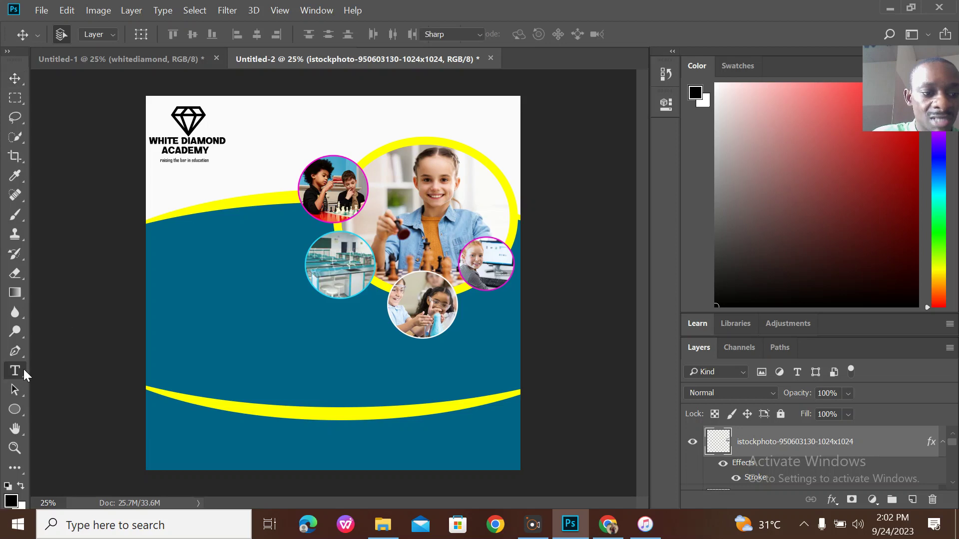
pyautogui.click(175, 261)
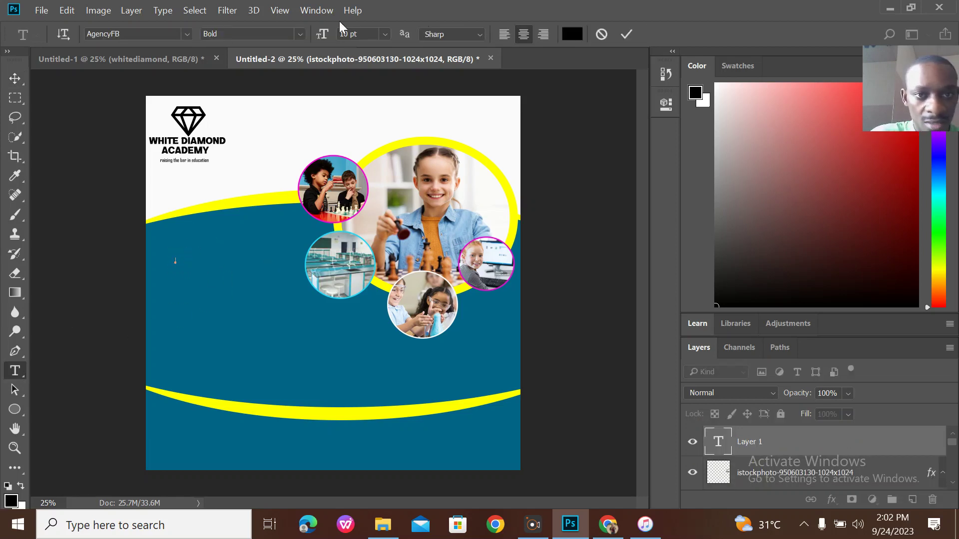
pyautogui.click(384, 34)
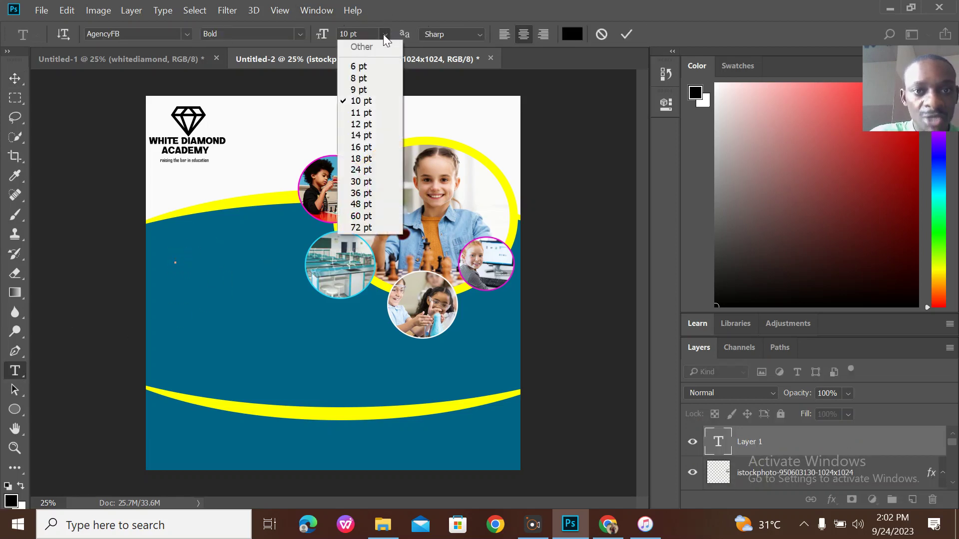
pyautogui.click(369, 148)
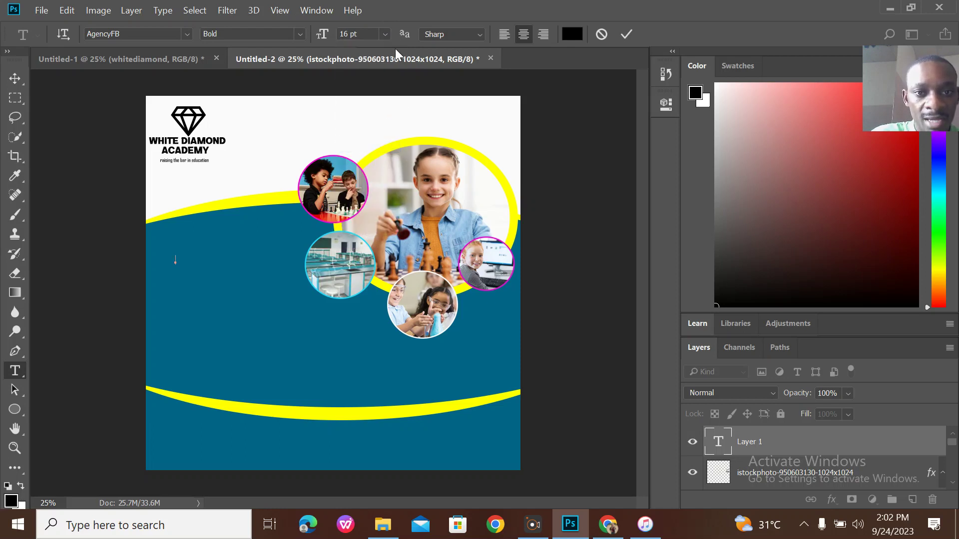
pyautogui.click(384, 33)
pyautogui.click(377, 180)
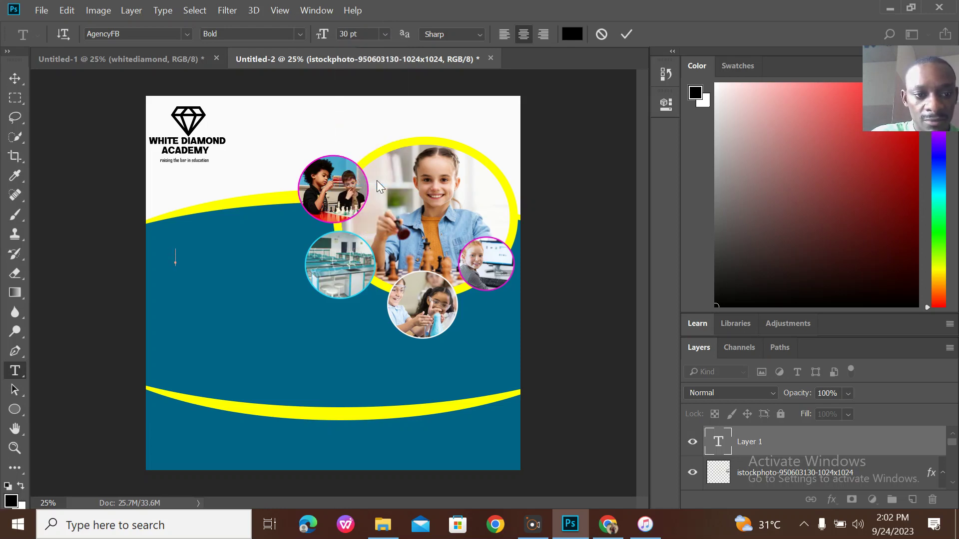
pyautogui.press('capslock')
pyautogui.write('AD')
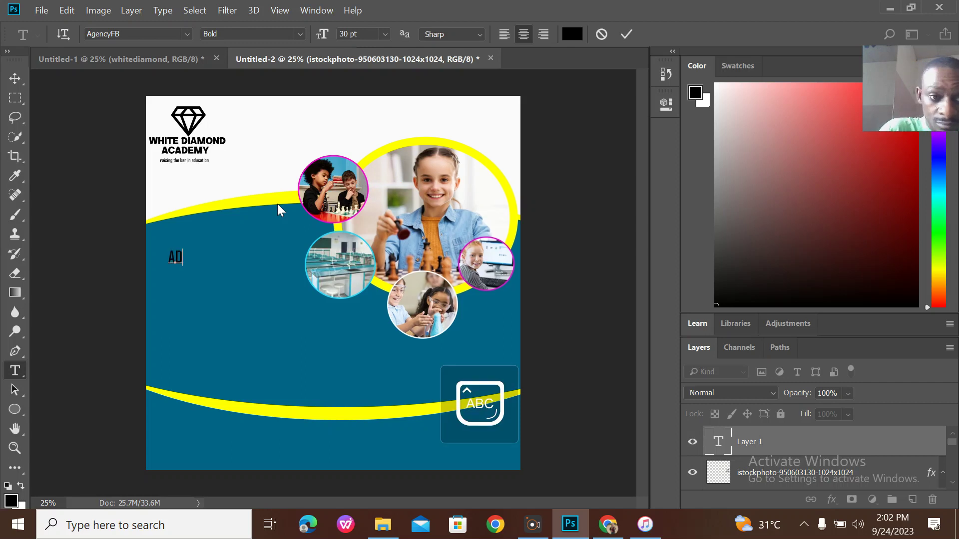
pyautogui.write('MISII')
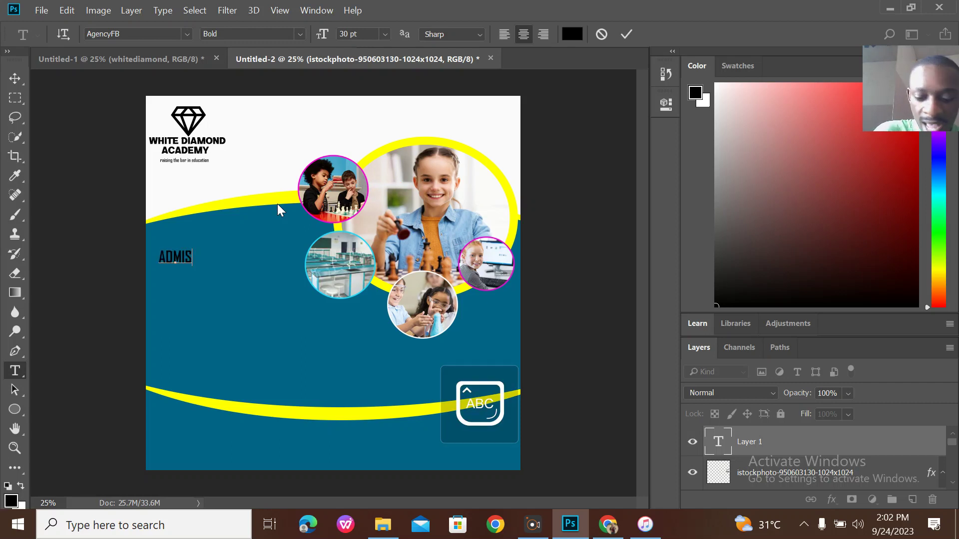
pyautogui.press('BackSpace')
pyautogui.press('BackSpace')
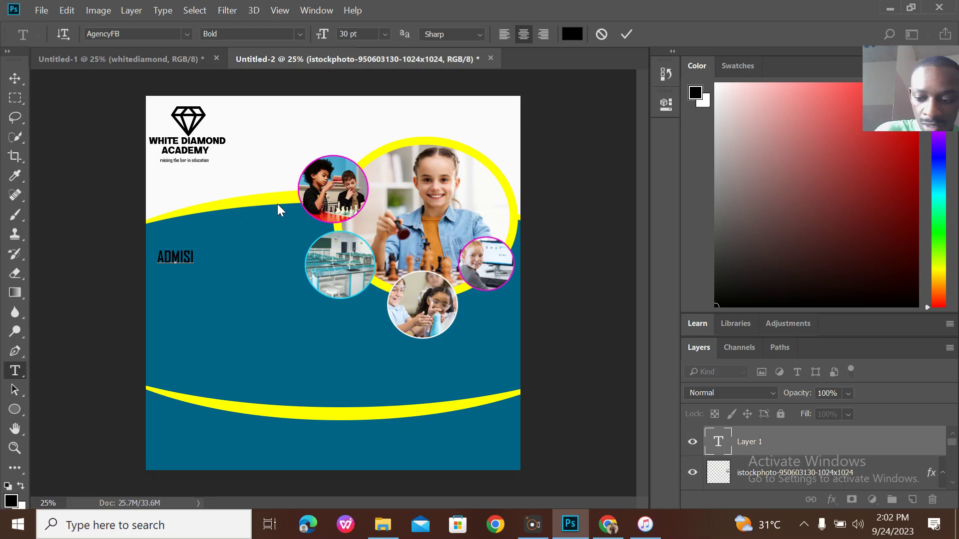
pyautogui.write('SION ')
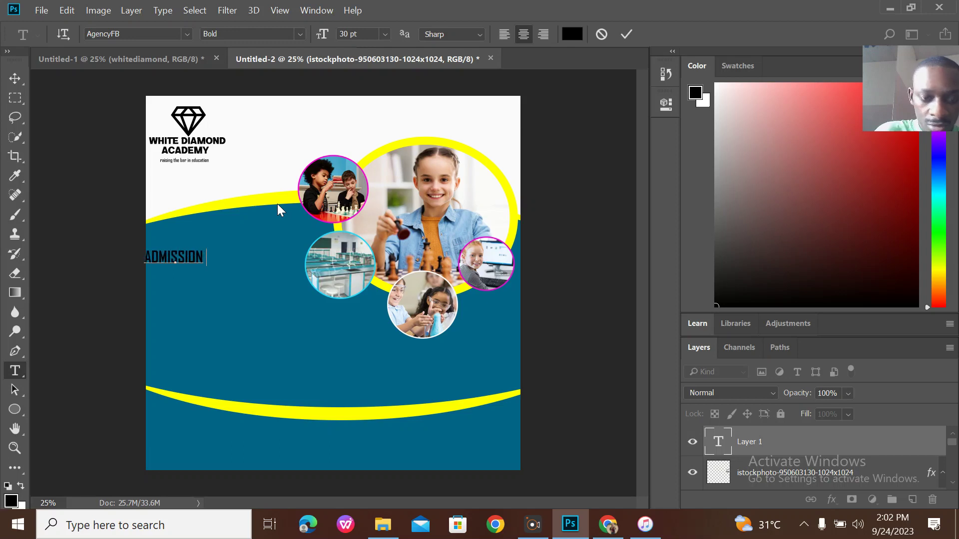
pyautogui.write('IS N')
pyautogui.press('BackSpace')
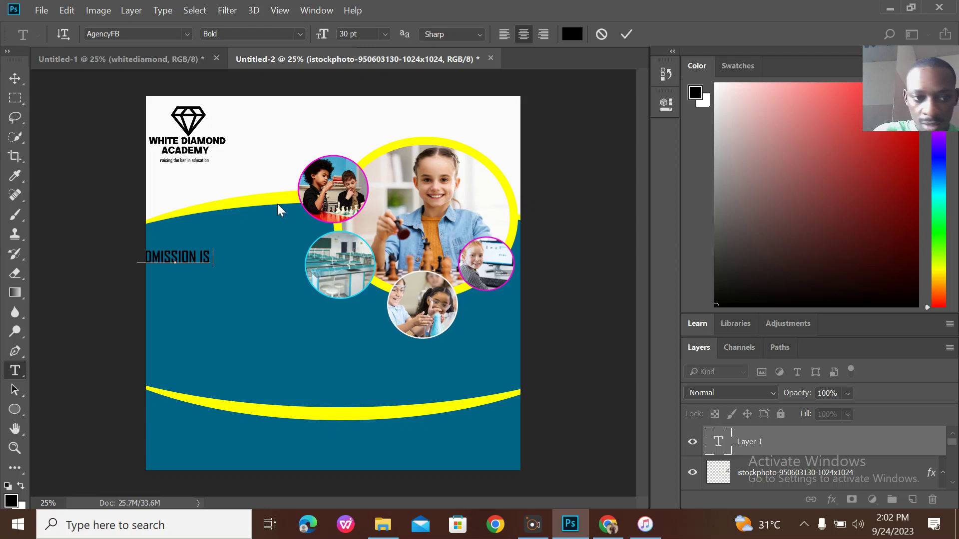
pyautogui.write('NOW')
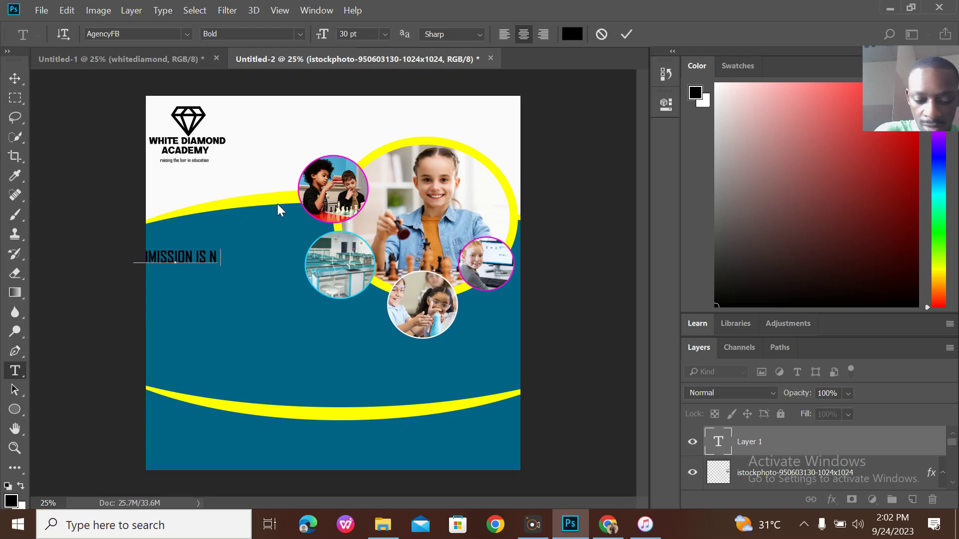
# Move the heading into place, colour it near-white f8f2f2, and commit it.
pyautogui.moveTo(256, 278); pyautogui.dragTo(308, 260)
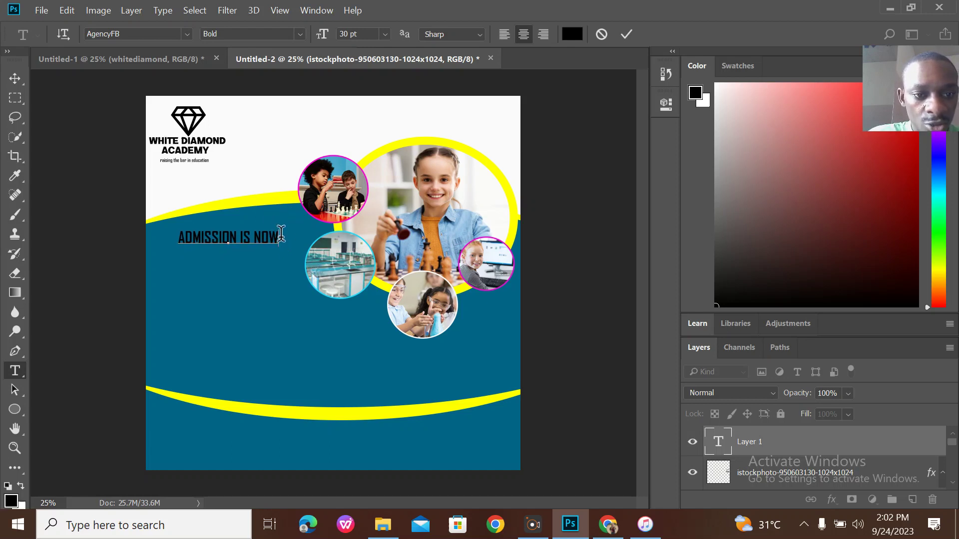
pyautogui.moveTo(280, 235); pyautogui.dragTo(177, 237)
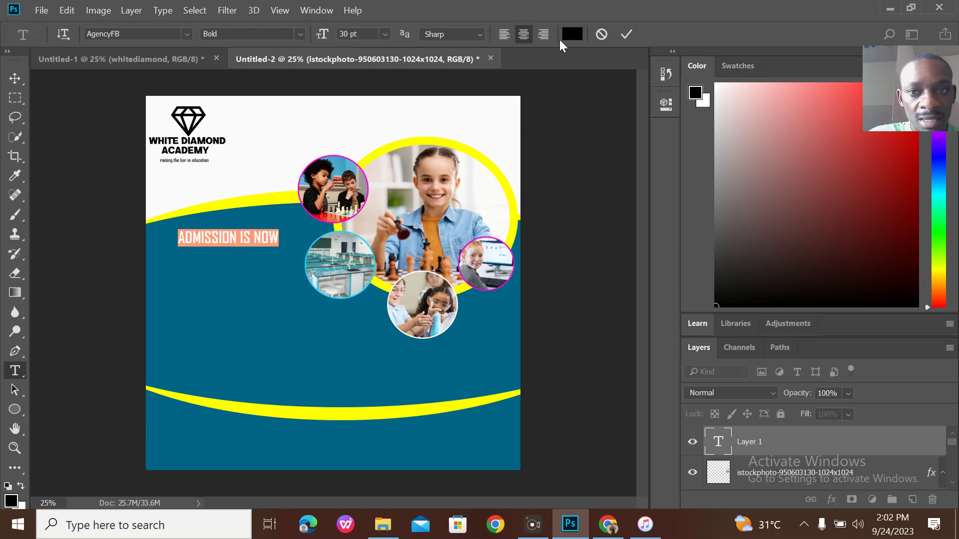
pyautogui.click(571, 34)
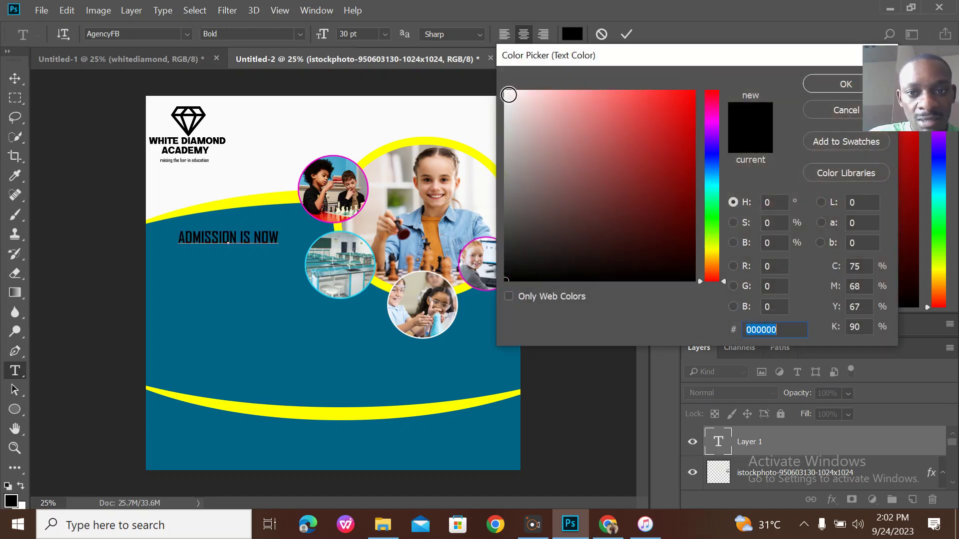
pyautogui.click(509, 95)
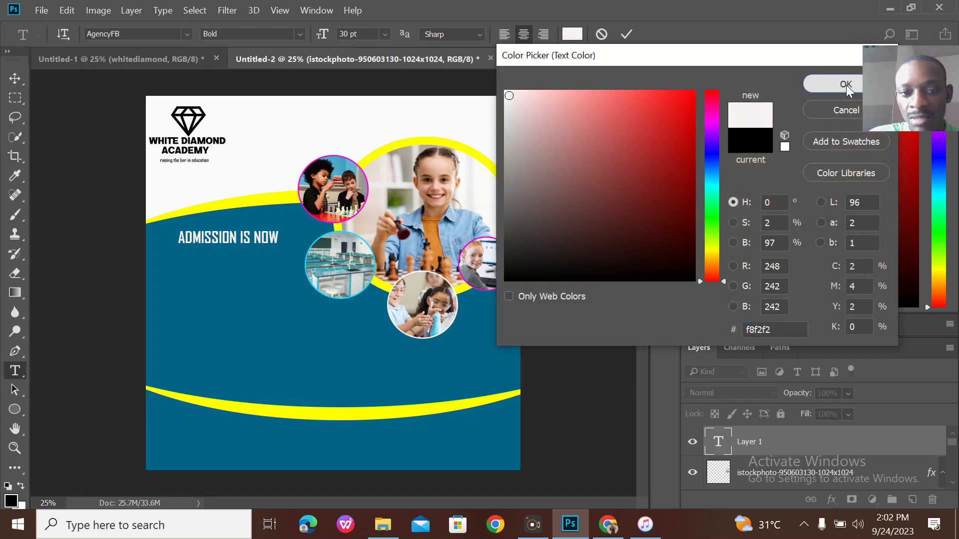
pyautogui.click(848, 86)
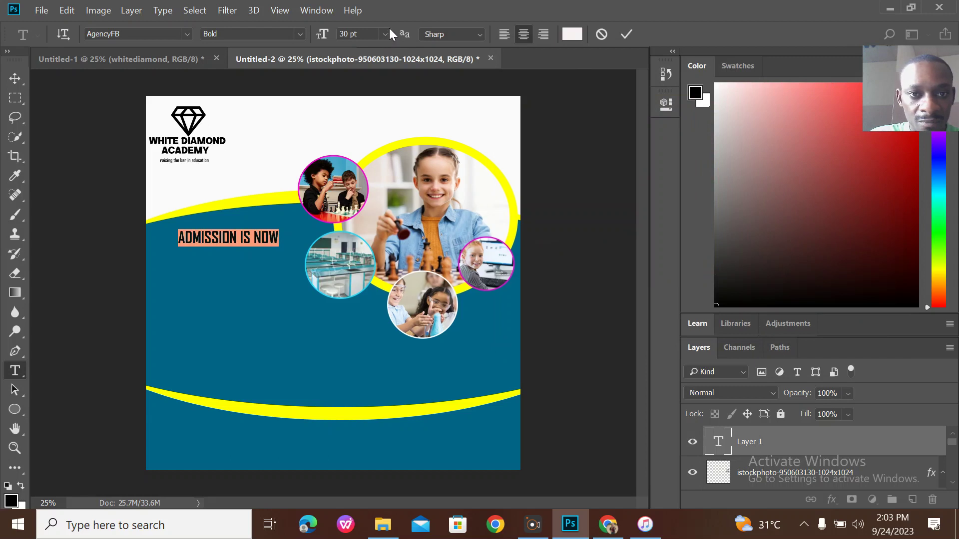
pyautogui.click(627, 34)
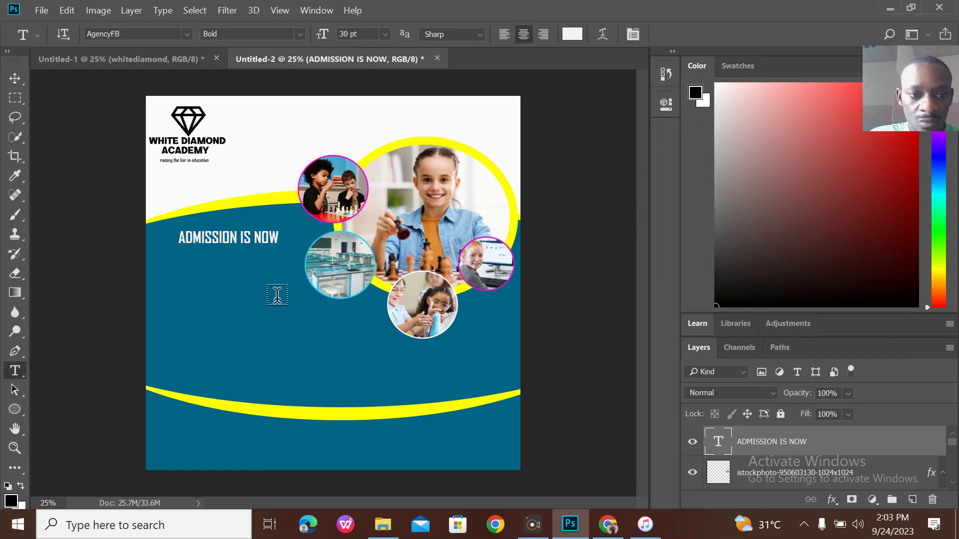
pyautogui.click(199, 255)
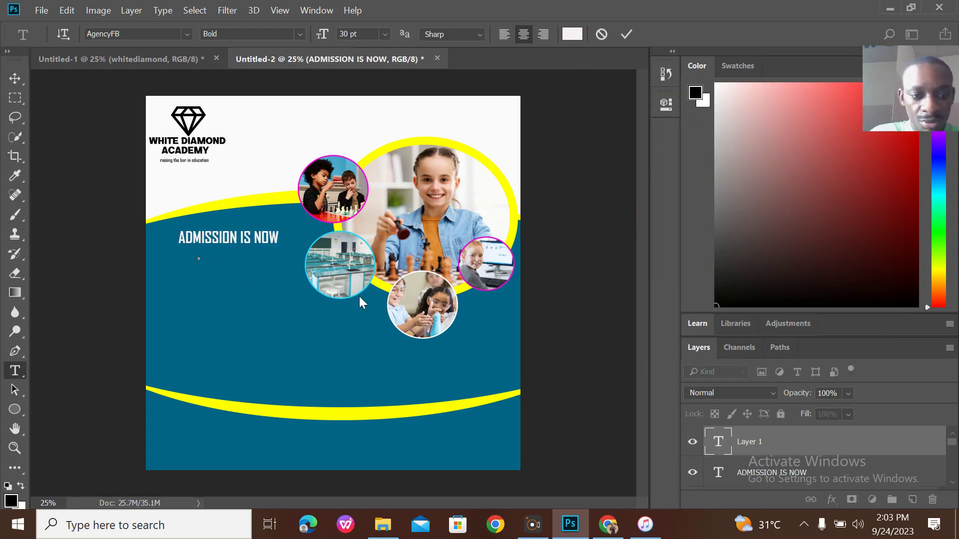
# Type 'OPEN!!!!' at 60 pt beneath the admission heading.
pyautogui.write('OPEN')
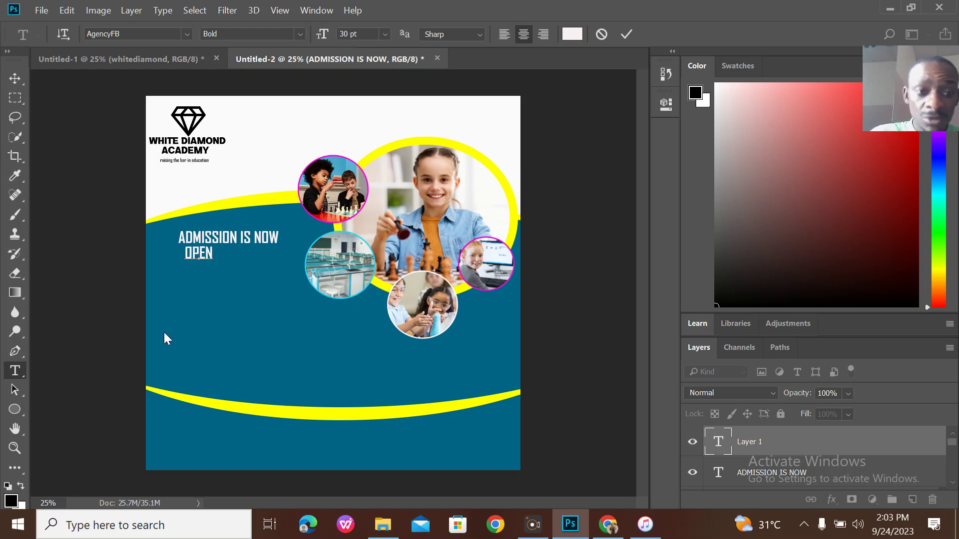
pyautogui.doubleClick(211, 252)
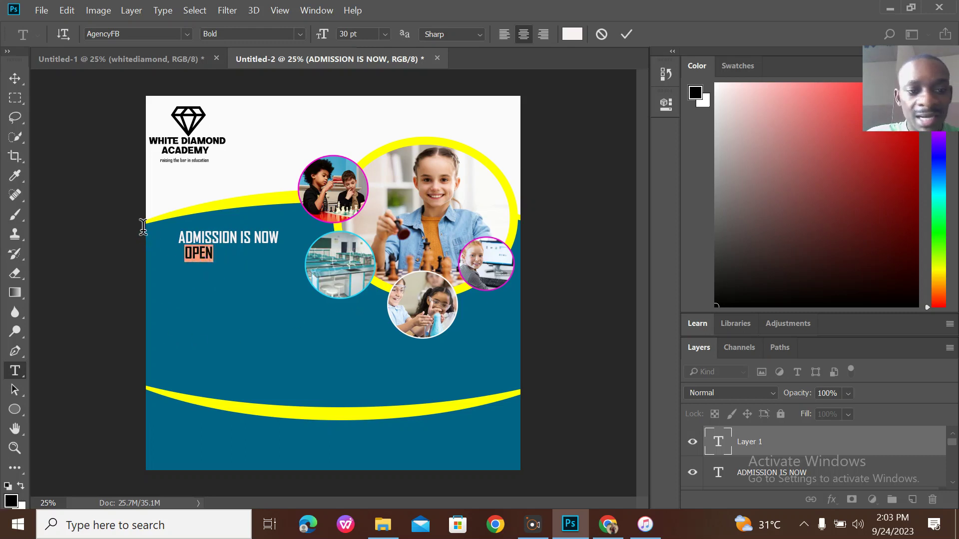
pyautogui.click(385, 33)
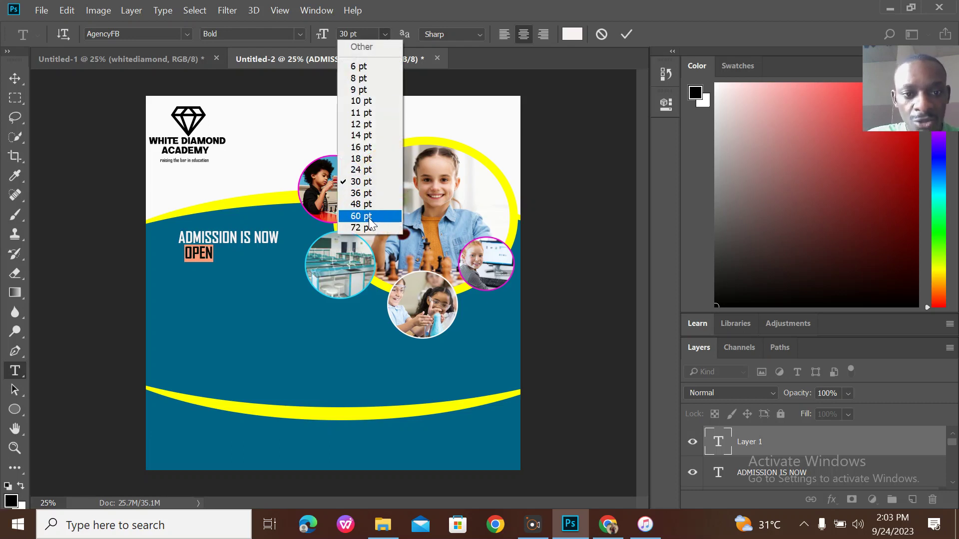
pyautogui.click(394, 216)
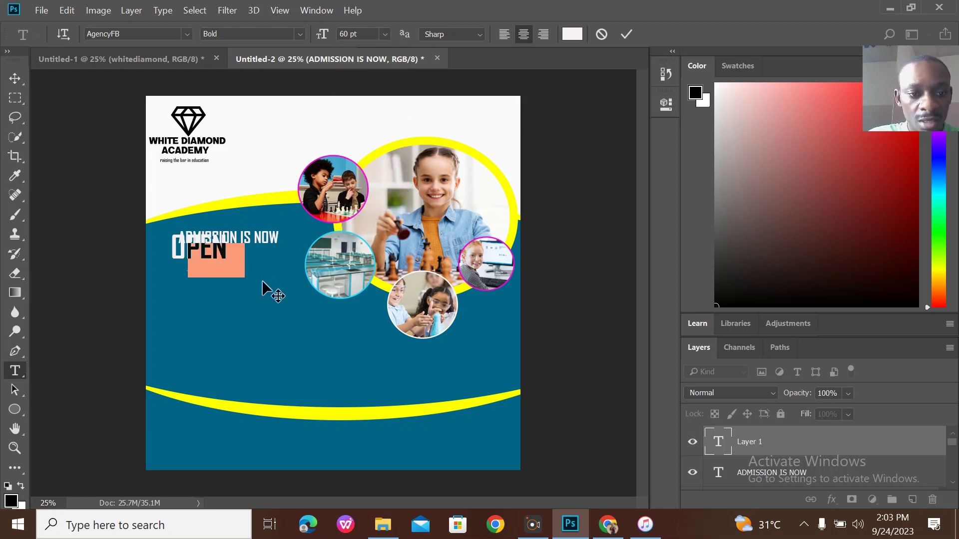
pyautogui.click(245, 259)
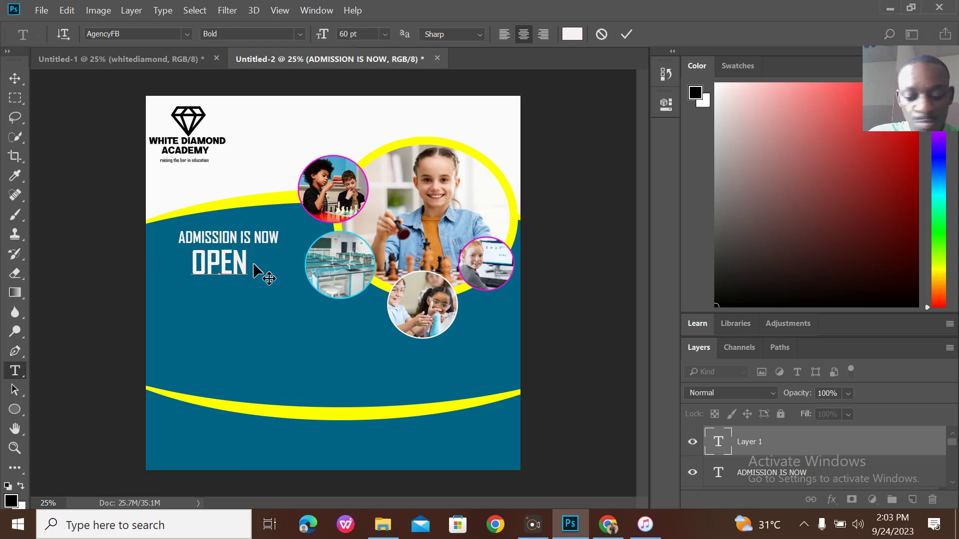
pyautogui.write('!!!!')
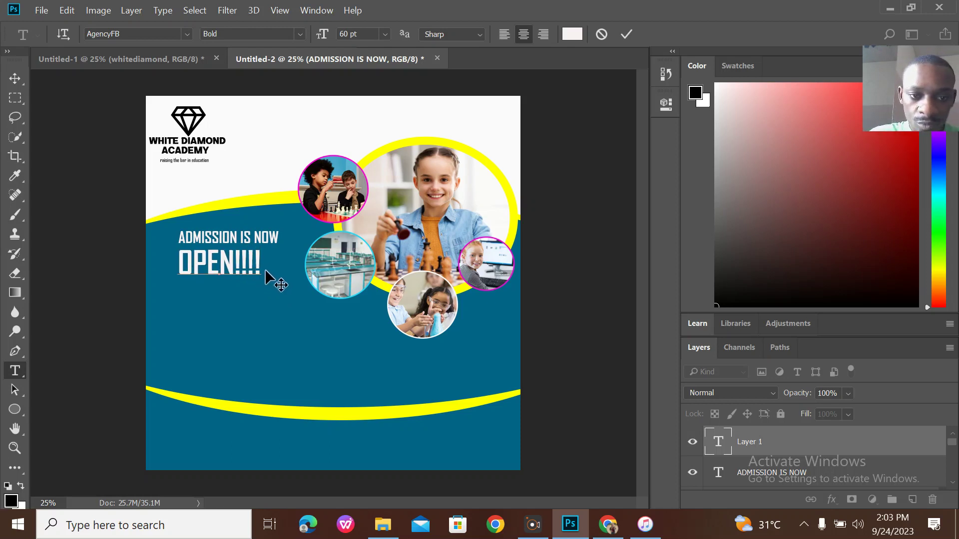
# Colour OPEN!!!! red f51616, commit it, and nudge it slightly right.
pyautogui.moveTo(260, 263); pyautogui.dragTo(158, 265)
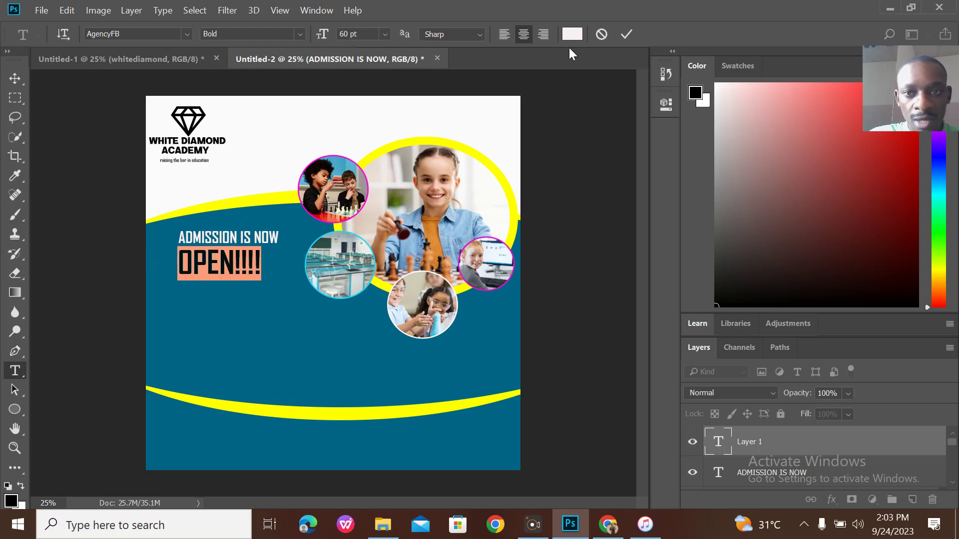
pyautogui.click(570, 35)
pyautogui.click(678, 98)
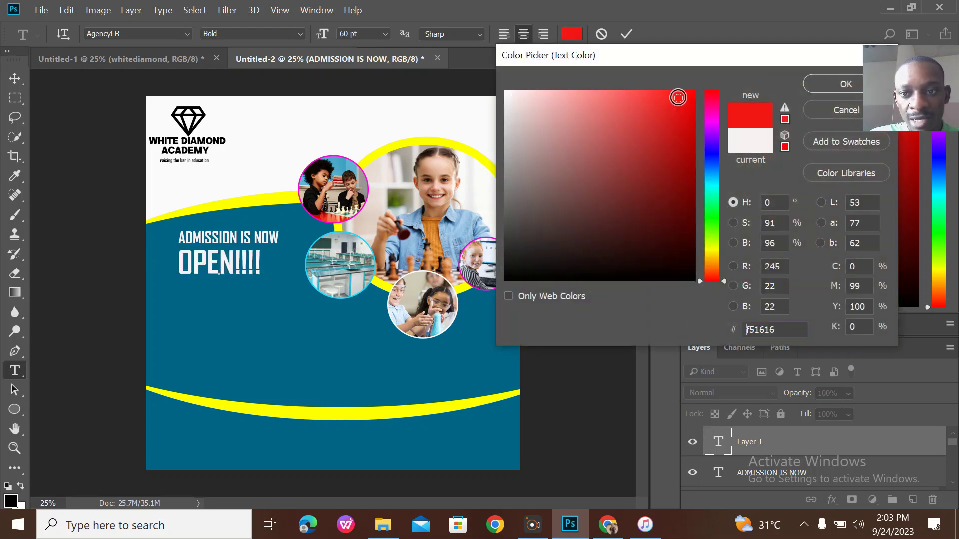
pyautogui.click(844, 85)
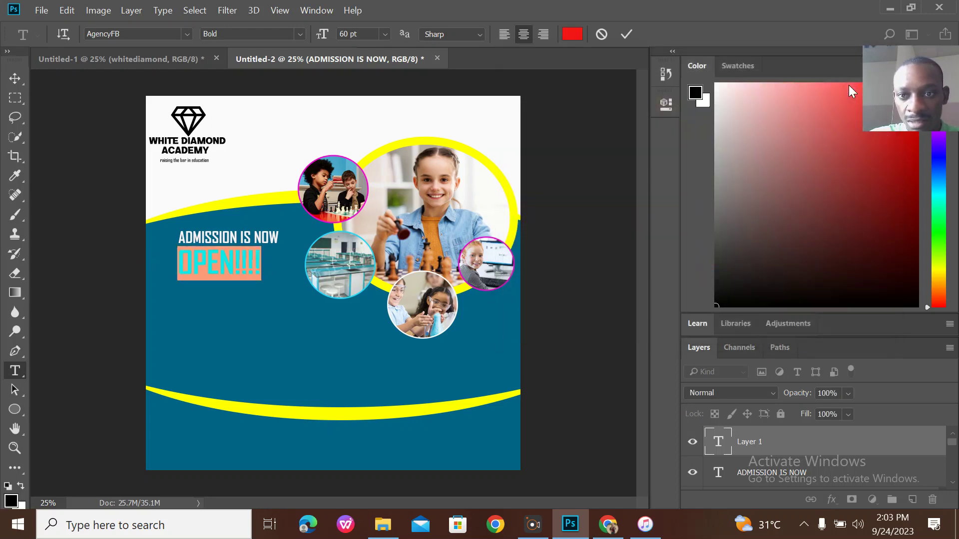
pyautogui.click(627, 34)
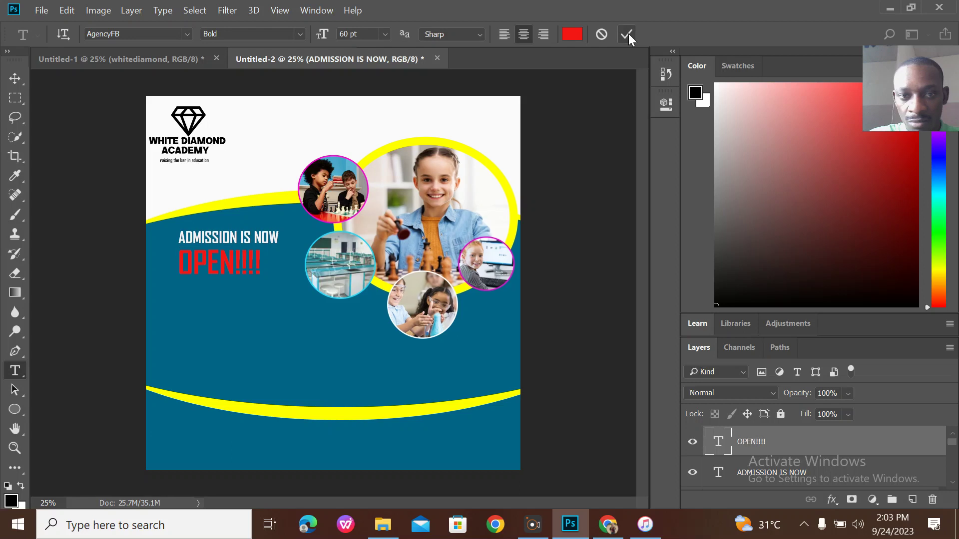
pyautogui.click(245, 272)
pyautogui.moveTo(267, 303); pyautogui.dragTo(275, 302)
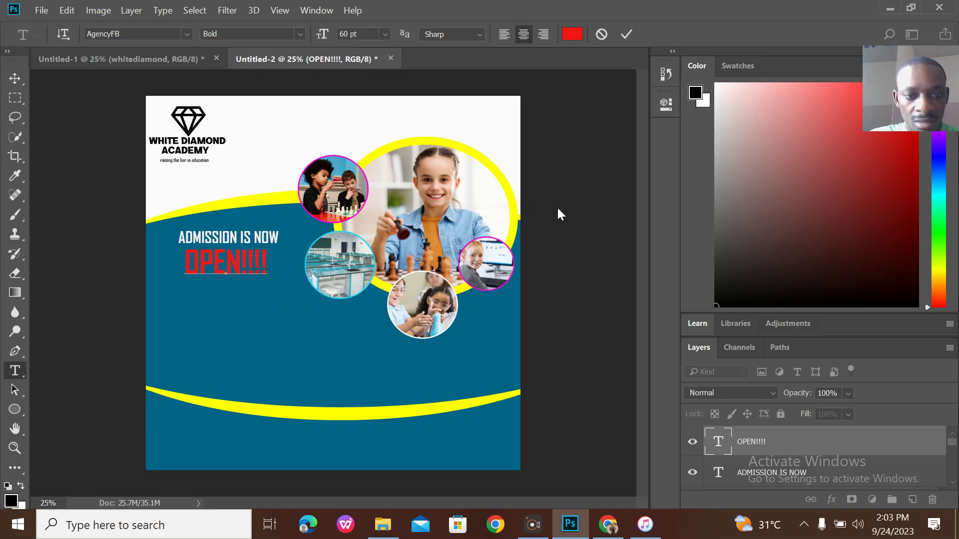
pyautogui.click(625, 34)
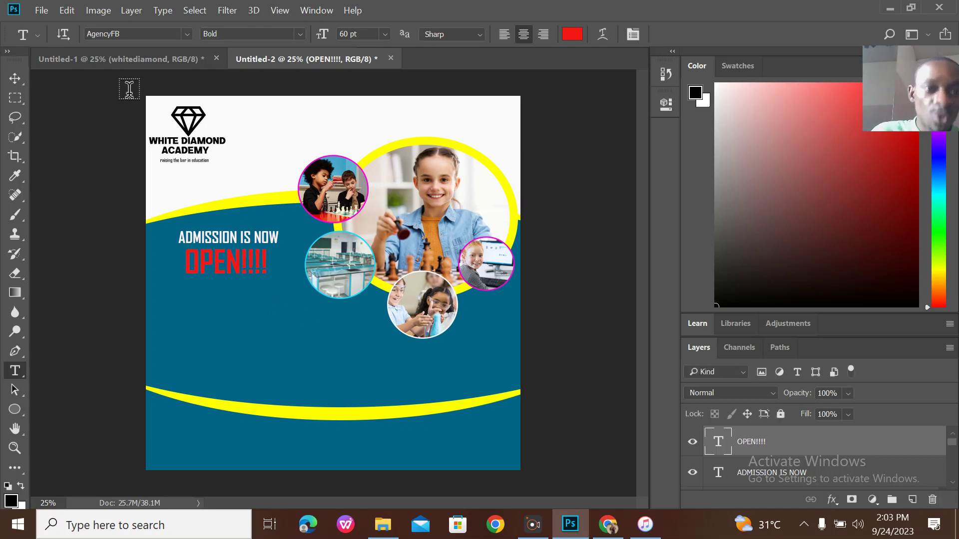
# Type 'DAY & BOARDING' in Alfa Slab One 24 pt below OPEN!!!!, checking the reference flyer first.
pyautogui.click(135, 60)
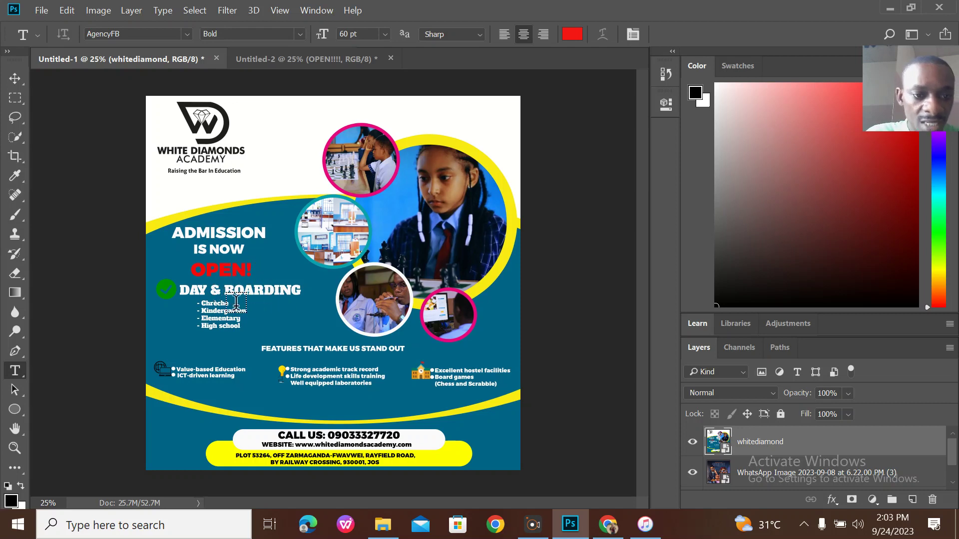
pyautogui.click(321, 61)
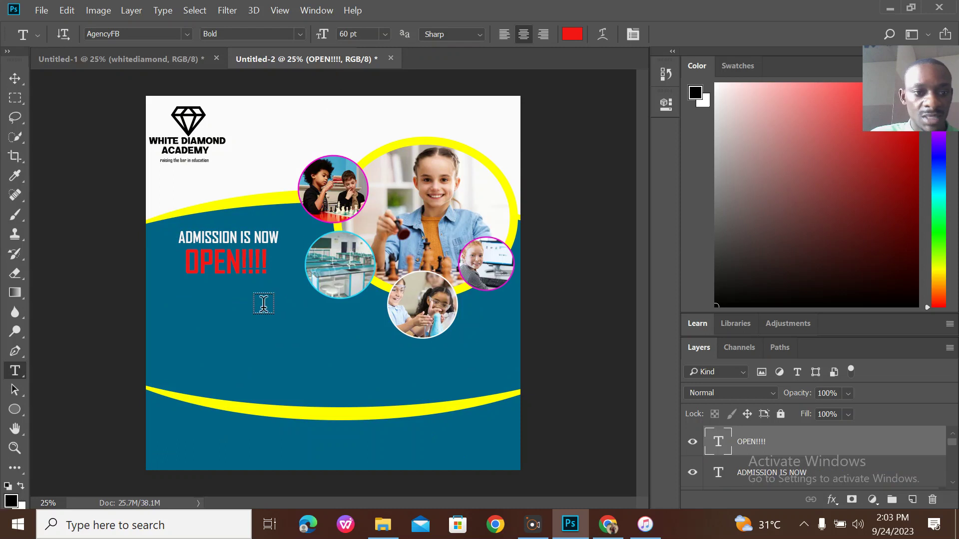
pyautogui.click(189, 303)
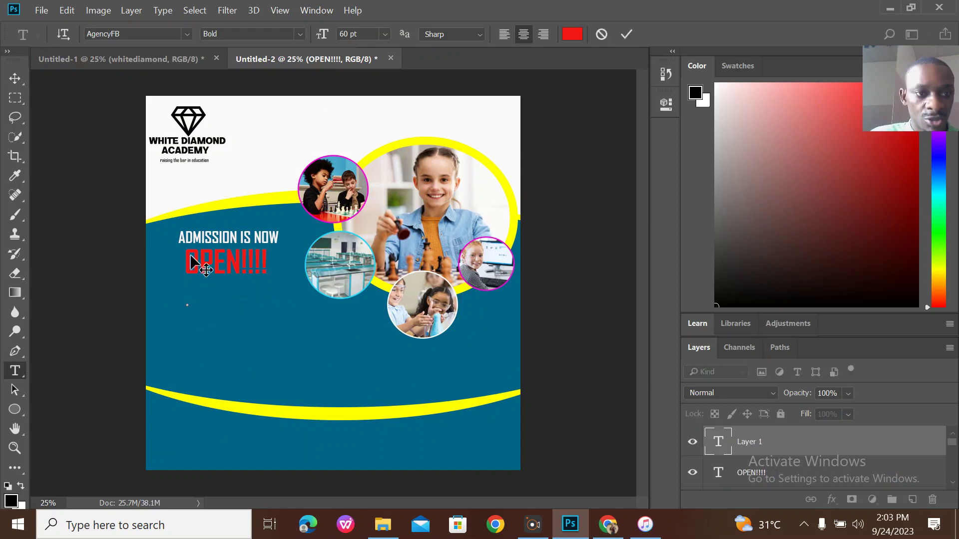
pyautogui.click(185, 33)
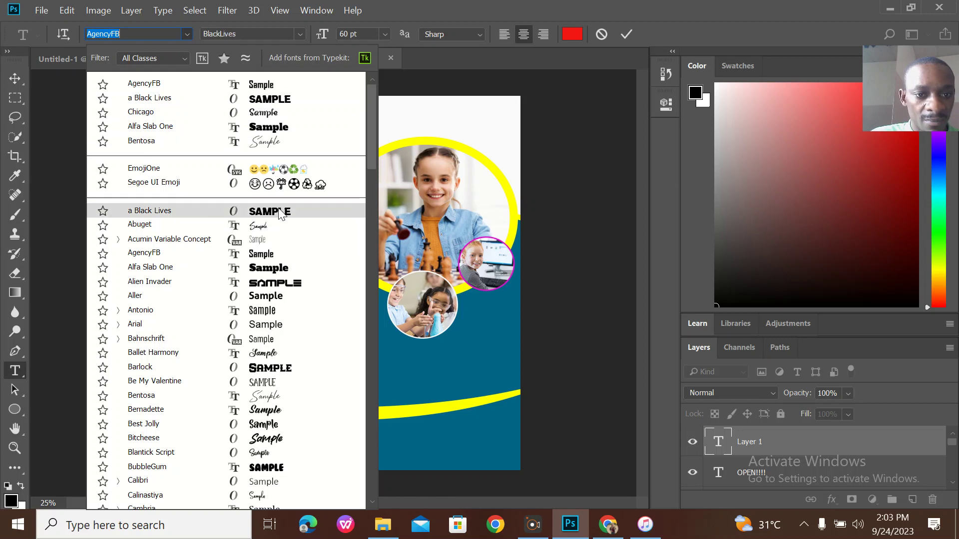
pyautogui.click(293, 270)
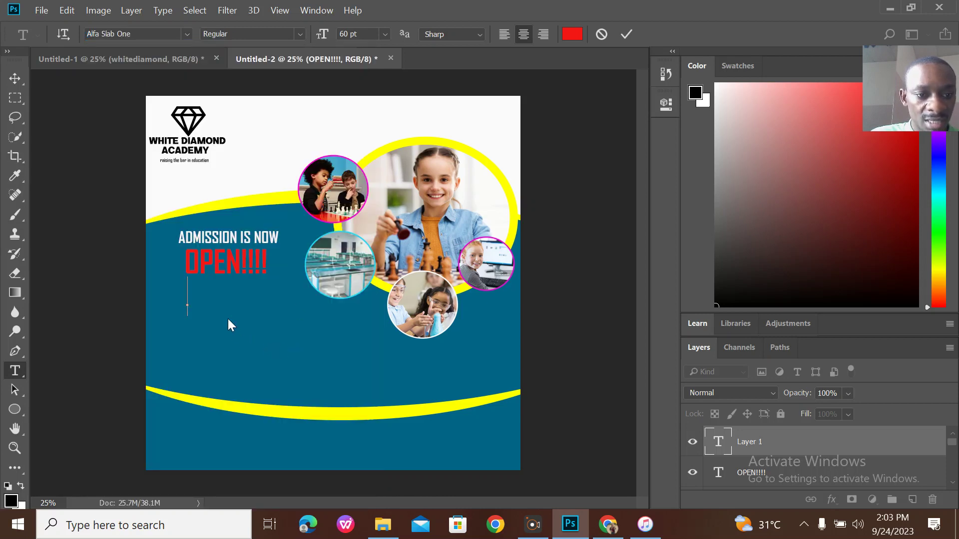
pyautogui.click(385, 34)
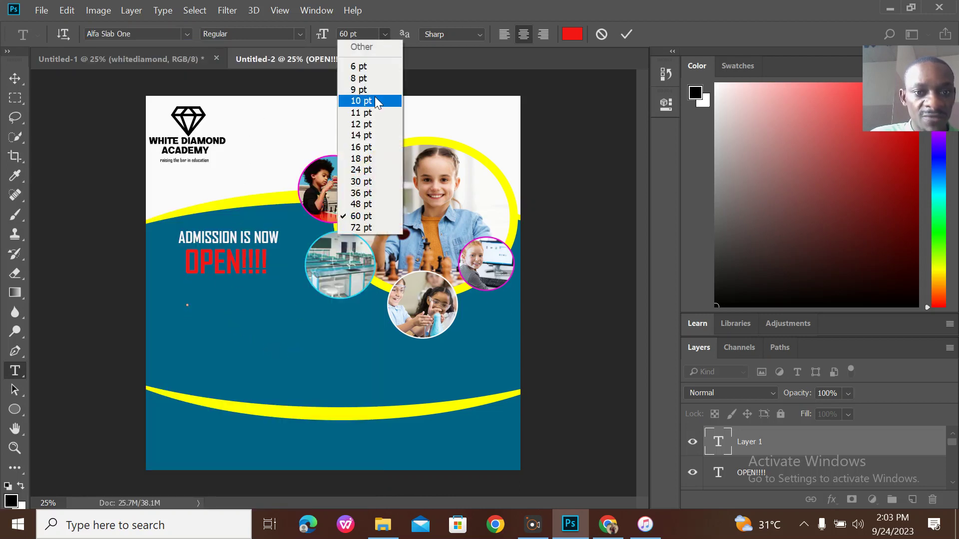
pyautogui.click(367, 173)
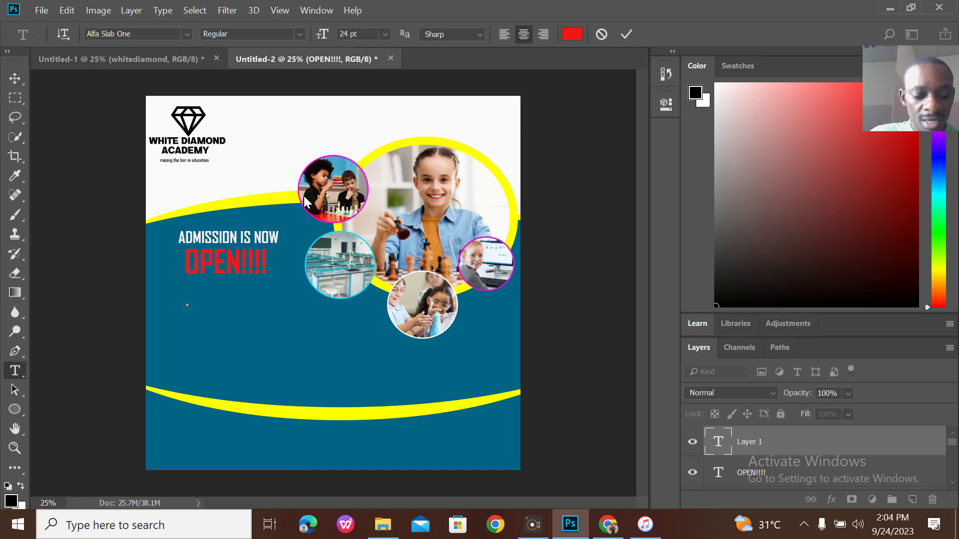
pyautogui.write('Y')
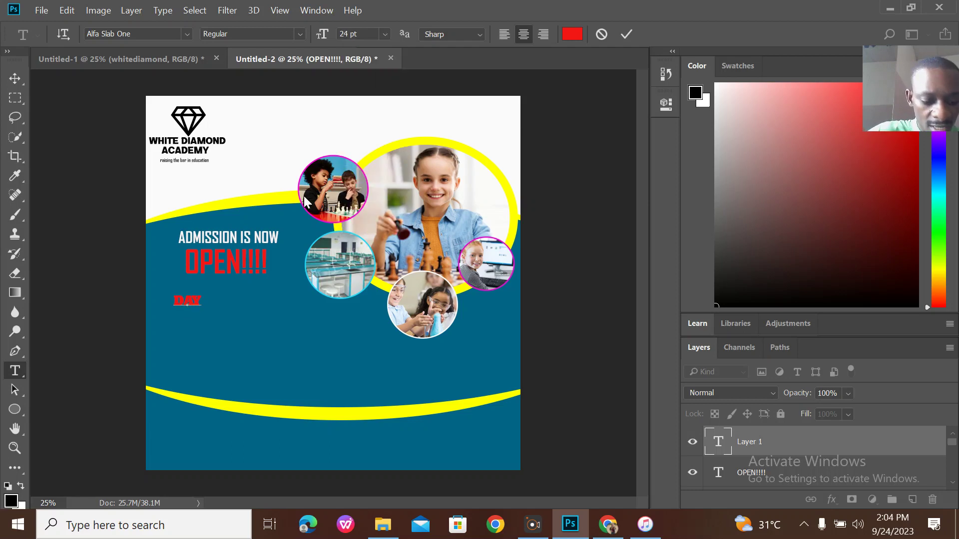
pyautogui.write(' & B')
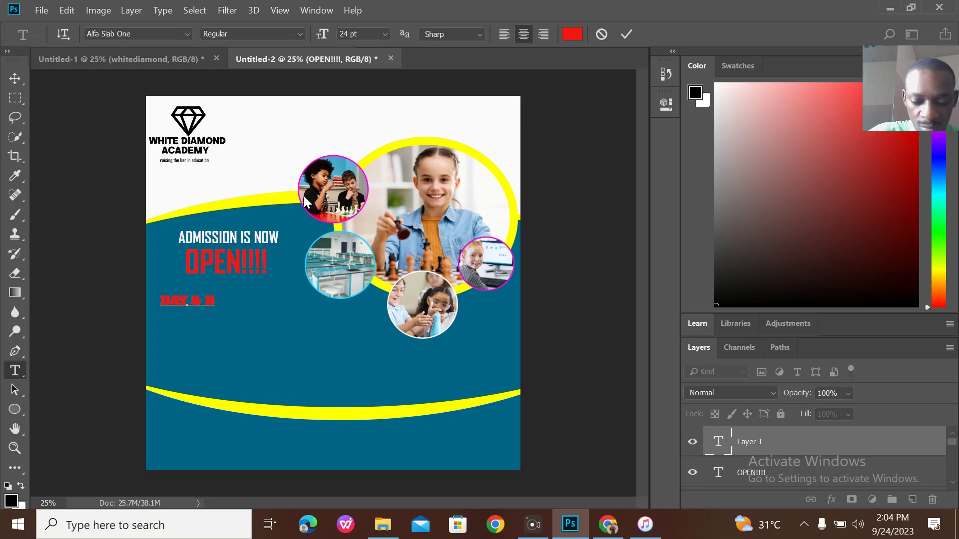
pyautogui.write('OARDING')
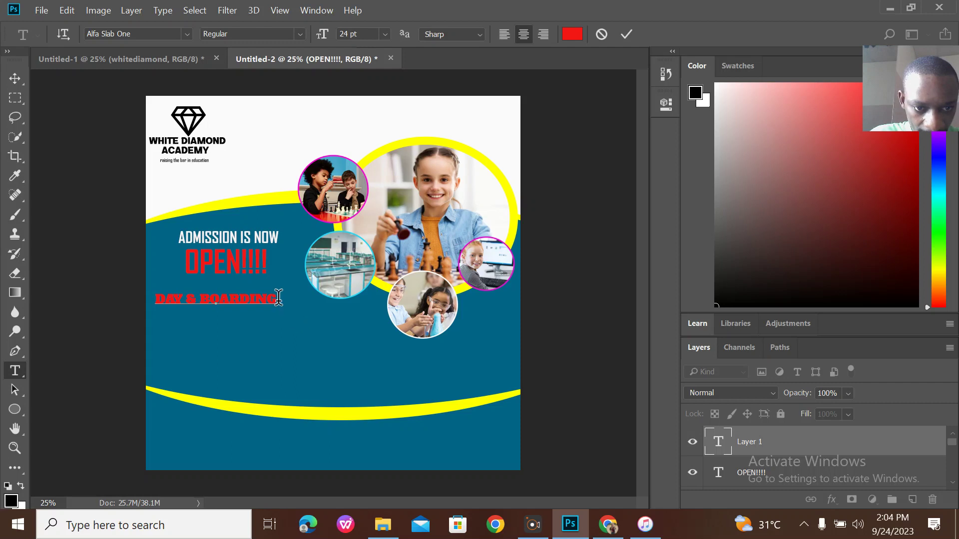
# Make DAY & BOARDING white, commit it, and nudge it slightly right.
pyautogui.moveTo(277, 300); pyautogui.dragTo(133, 283)
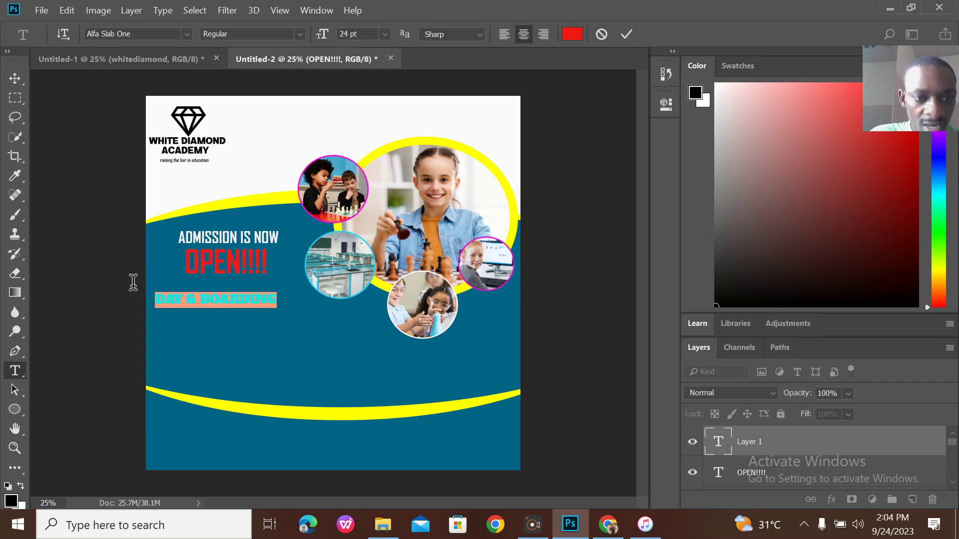
pyautogui.click(572, 34)
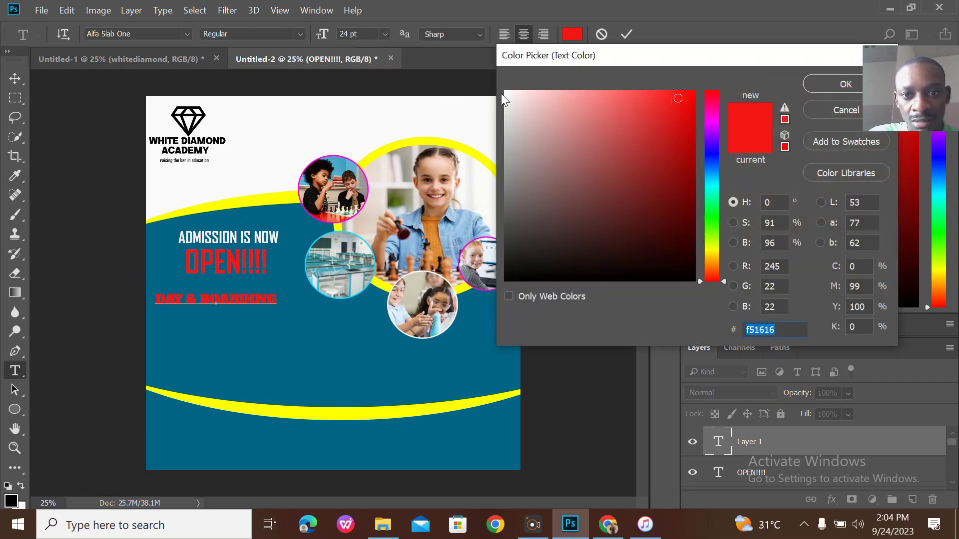
pyautogui.click(506, 94)
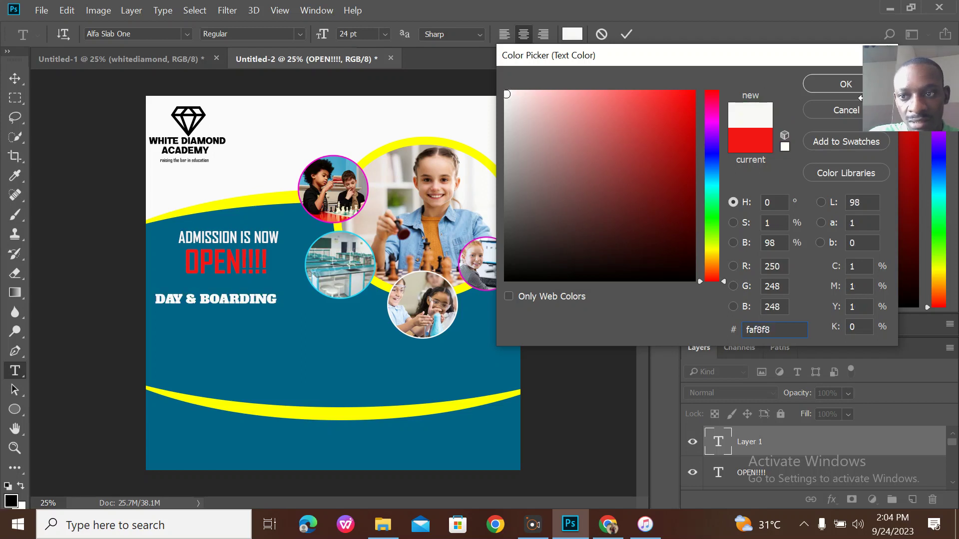
pyautogui.click(837, 84)
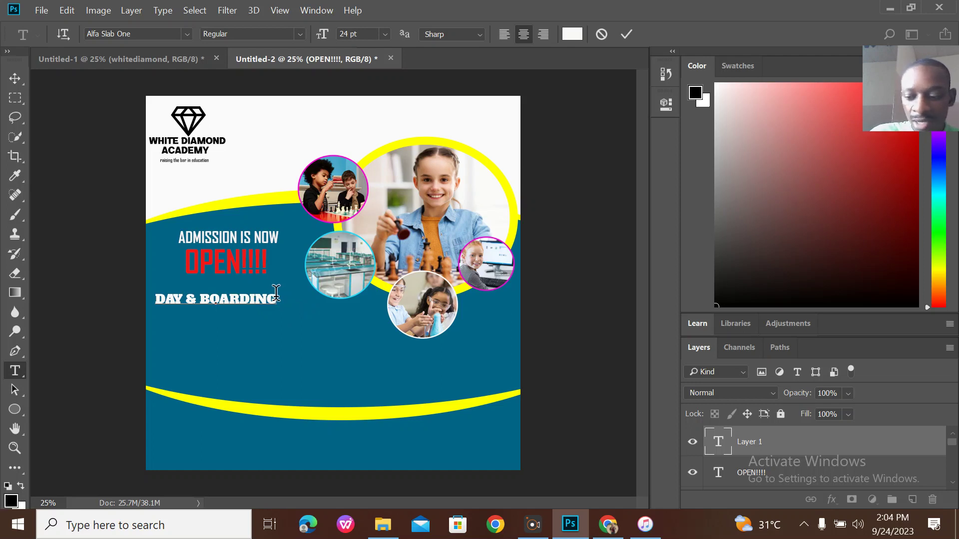
pyautogui.click(626, 34)
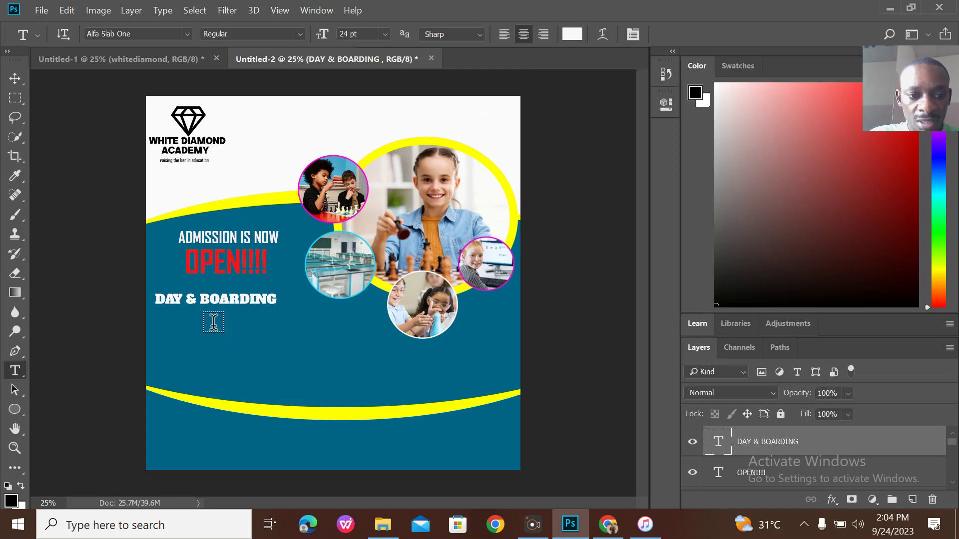
pyautogui.click(232, 298)
pyautogui.moveTo(293, 327); pyautogui.dragTo(298, 327)
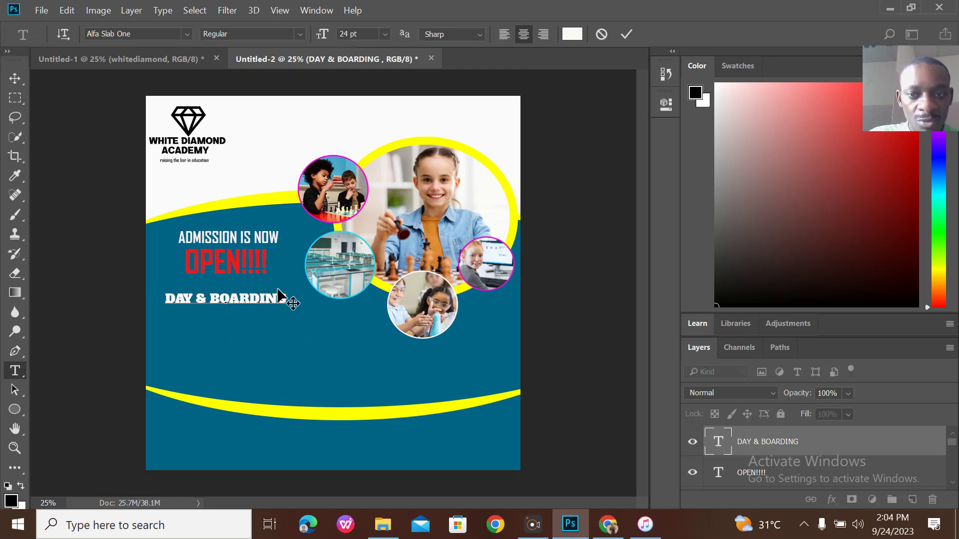
pyautogui.click(628, 35)
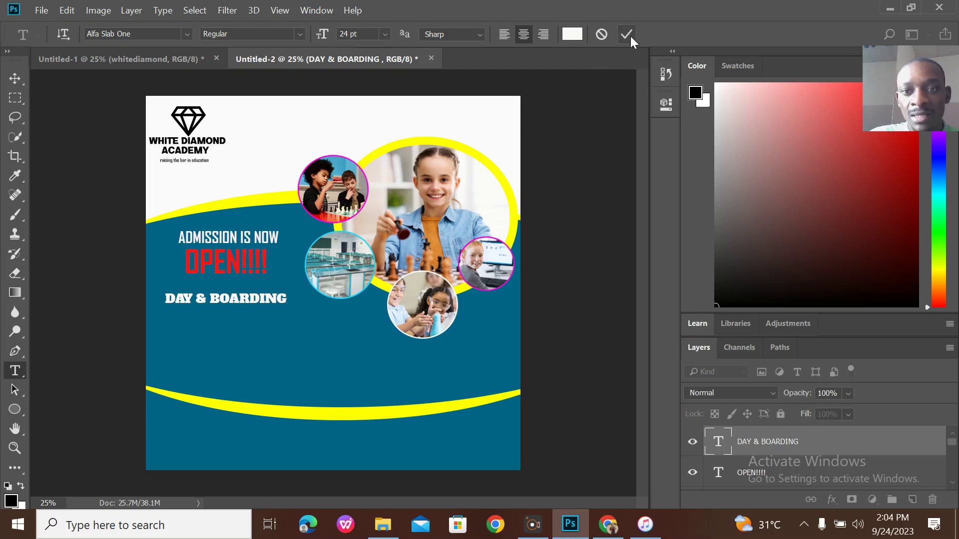
pyautogui.click(189, 313)
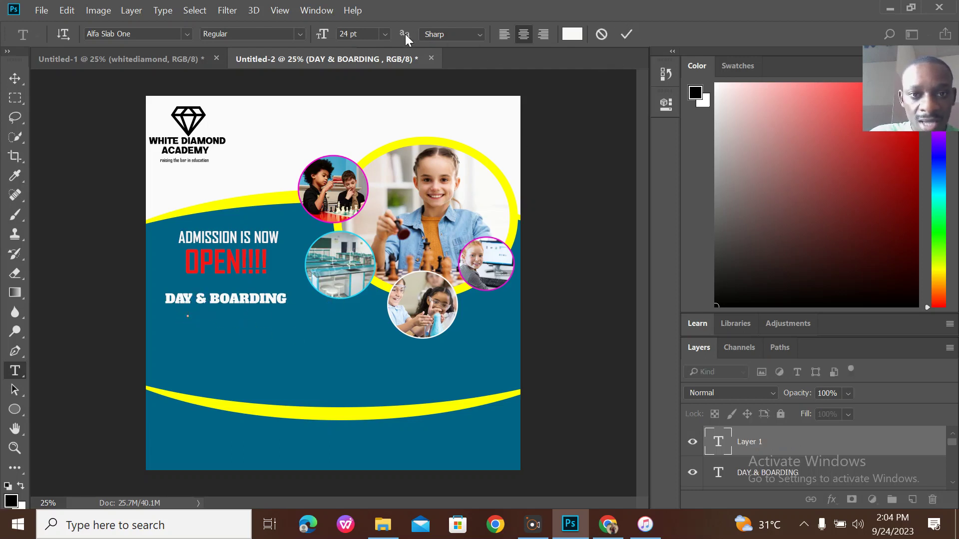
# Add a 12 pt '- CRECHE' line under DAY & BOARDING.
pyautogui.click(389, 37)
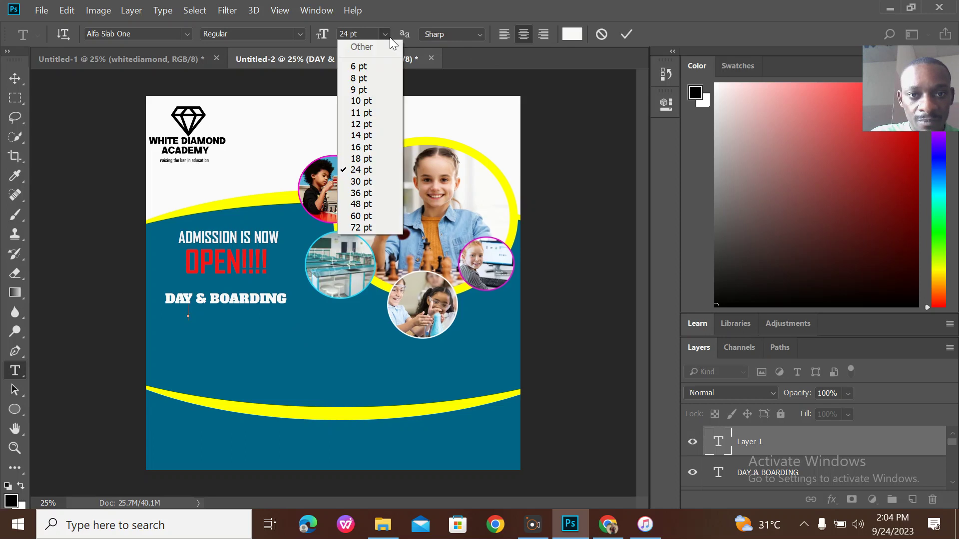
pyautogui.click(361, 125)
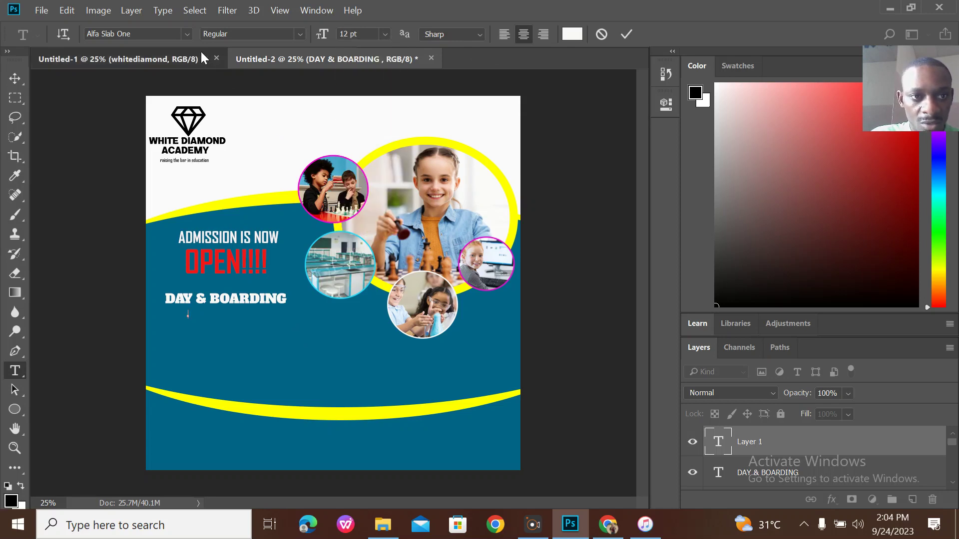
pyautogui.click(200, 53)
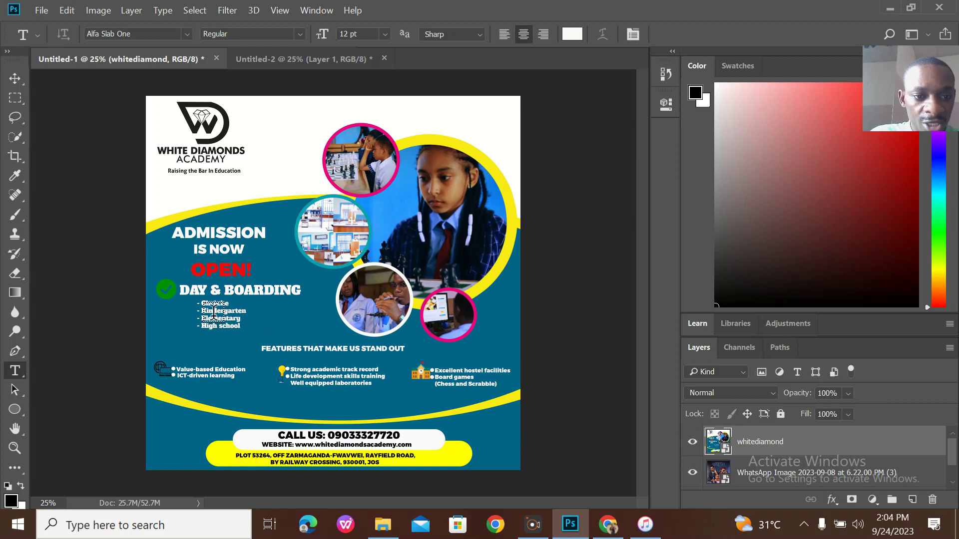
pyautogui.click(289, 58)
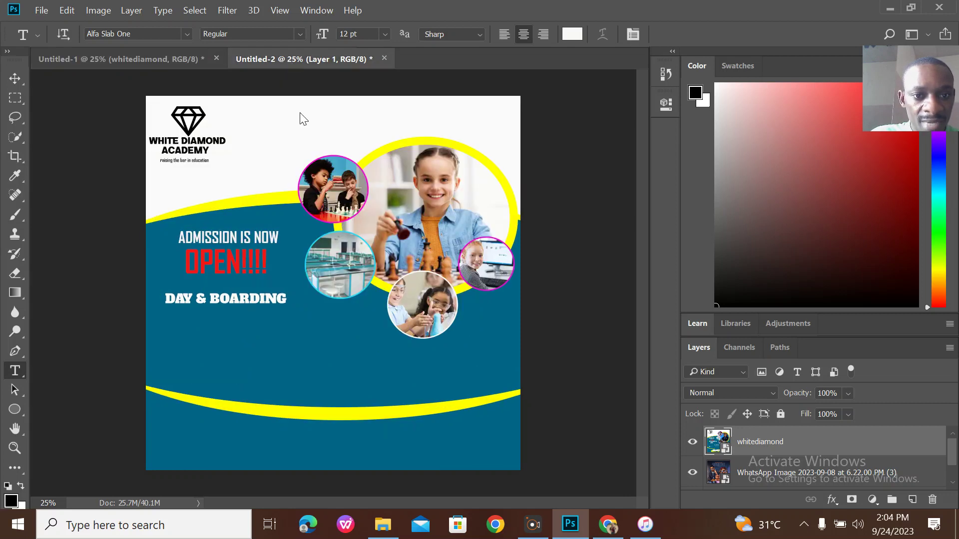
pyautogui.click(183, 311)
pyautogui.write('-')
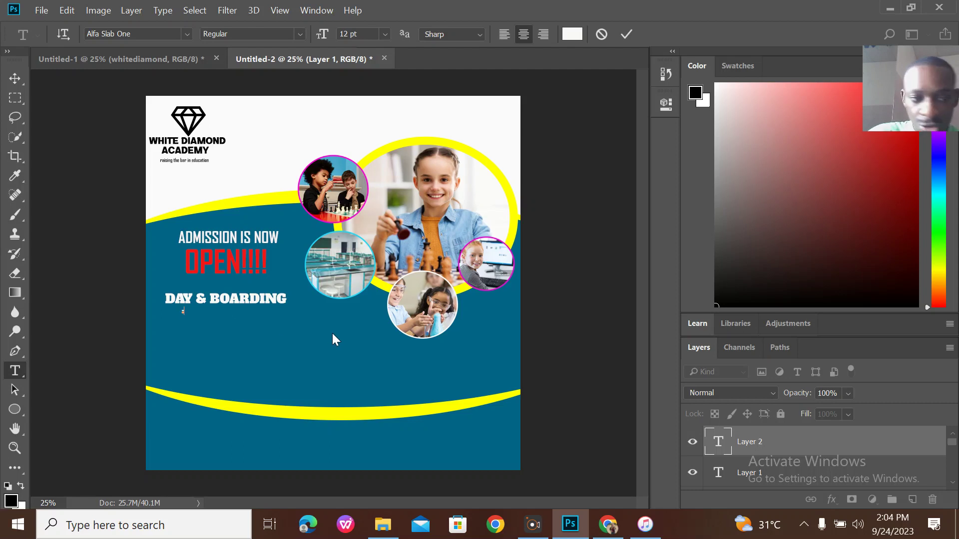
pyautogui.write(' C')
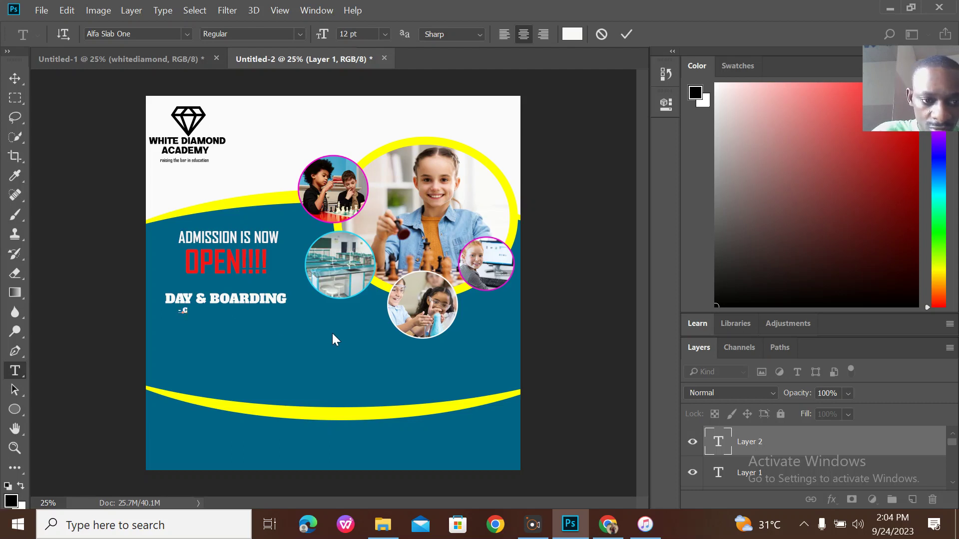
pyautogui.write('RECHE')
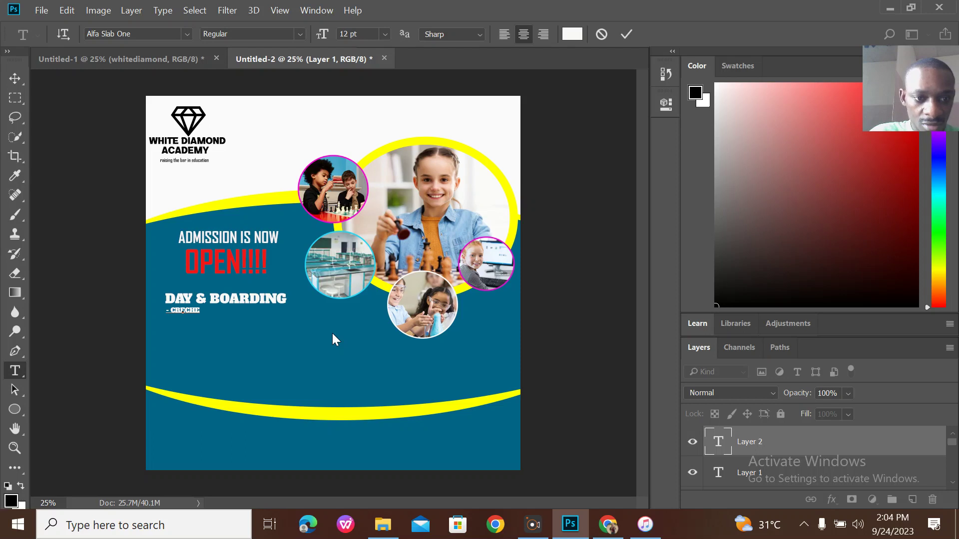
pyautogui.click(625, 35)
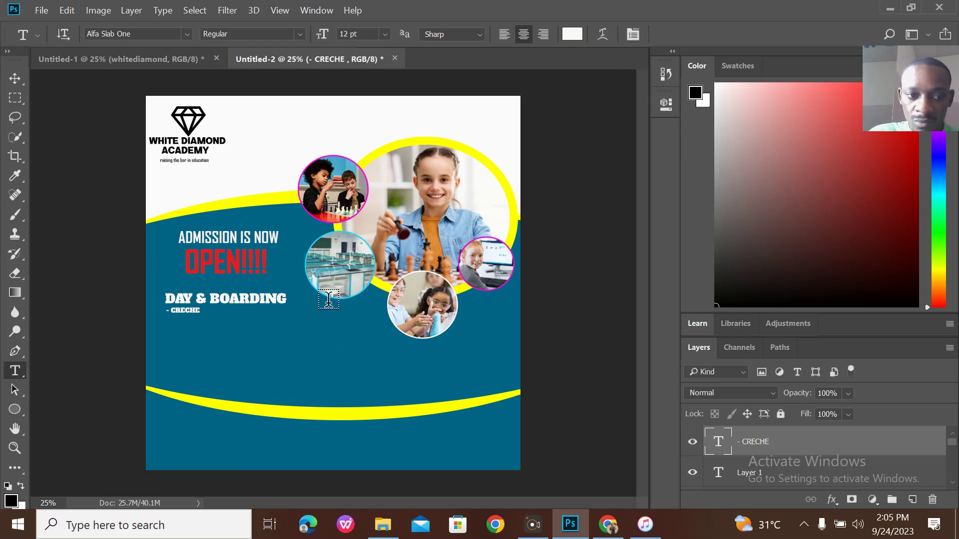
# Add '- KINDERGARTEN' and position it directly under - CRECHE.
pyautogui.click(172, 322)
pyautogui.write('KINDERG')
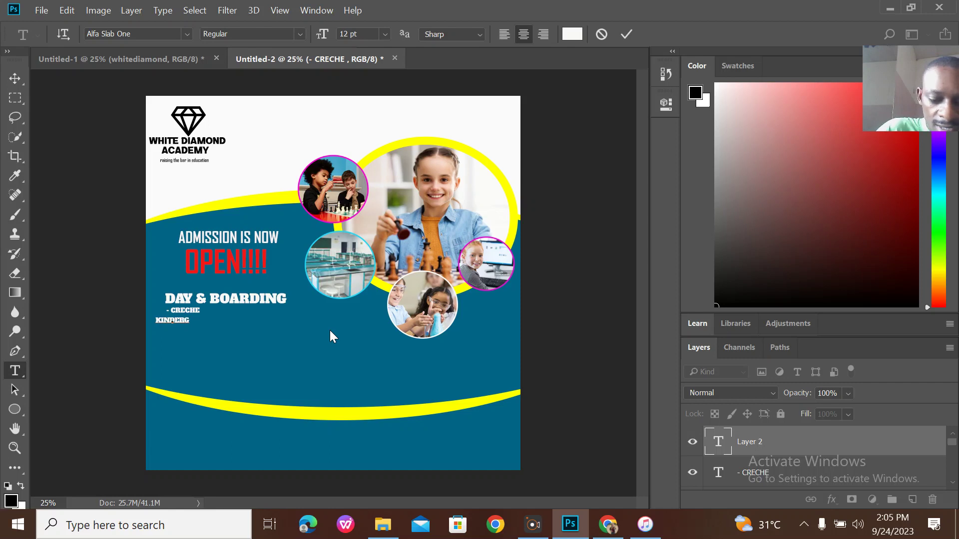
pyautogui.press('BackSpace')
pyautogui.press('BackSpace')
pyautogui.press('BackSpace')
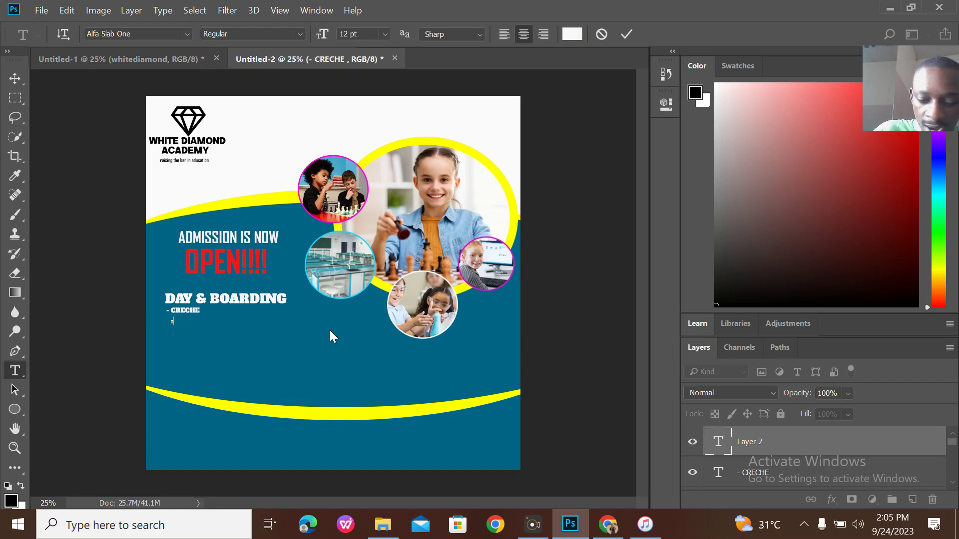
pyautogui.write('- KINDER')
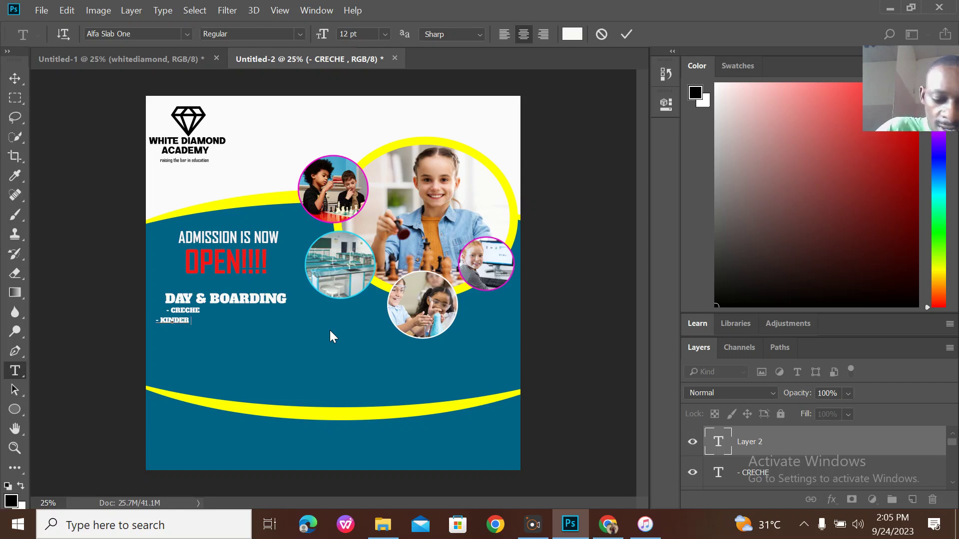
pyautogui.write('GARTEN')
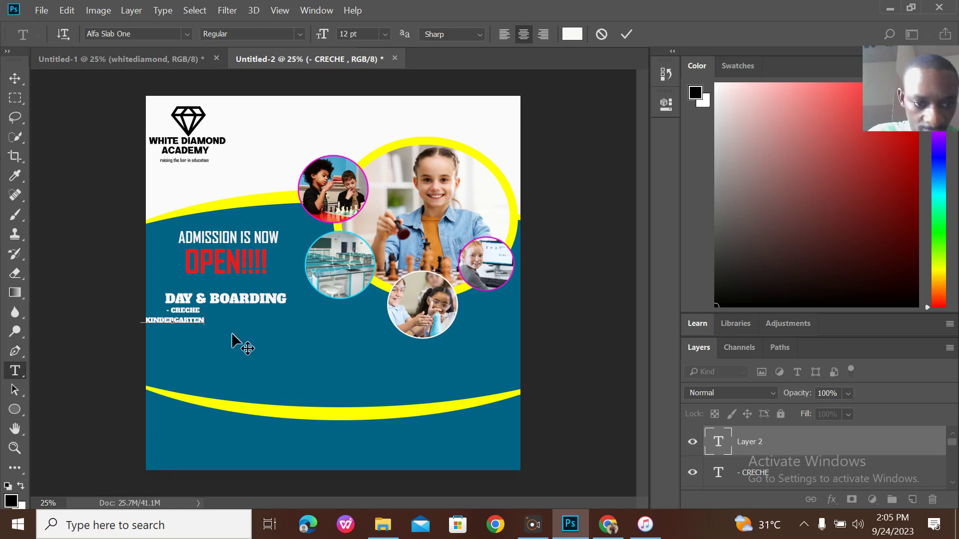
pyautogui.moveTo(242, 334); pyautogui.dragTo(260, 332)
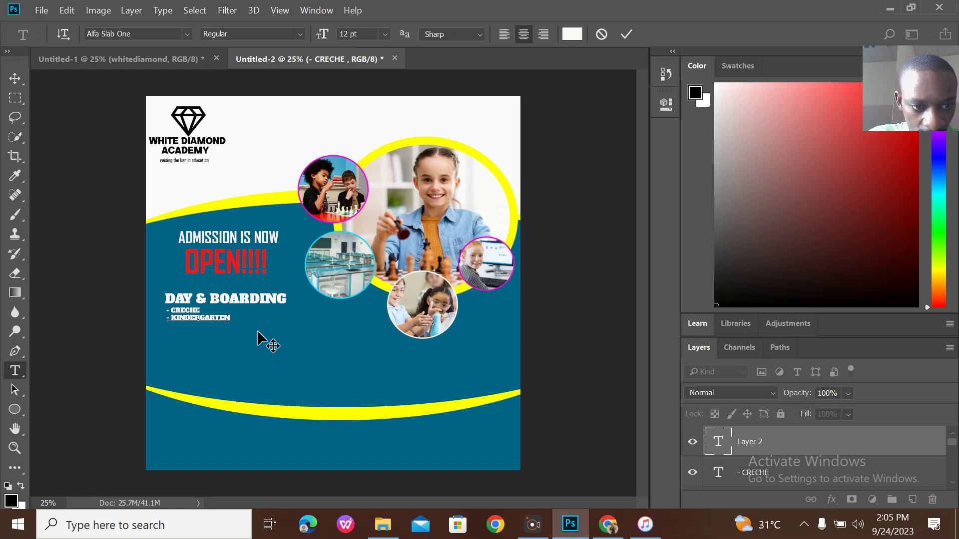
pyautogui.click(625, 32)
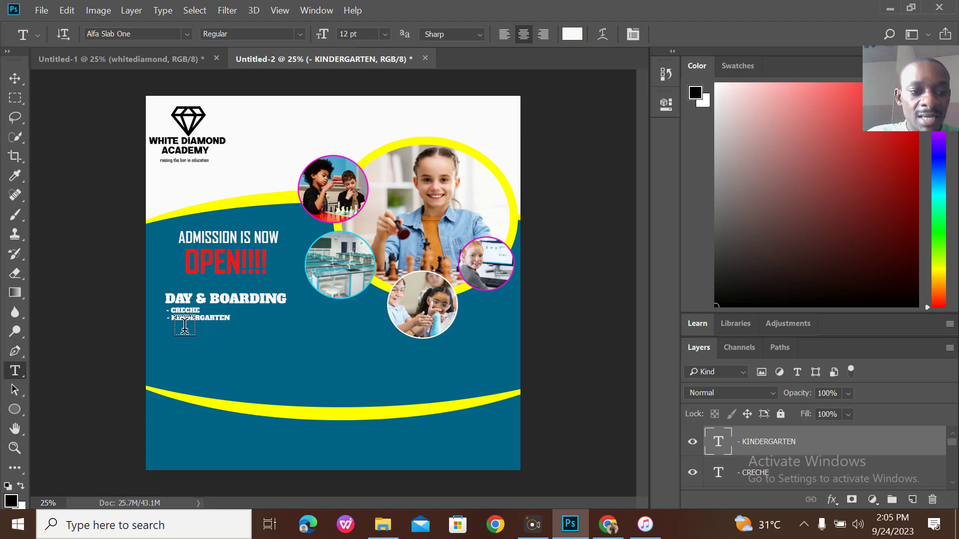
# Add a '- ELEMENTARY' line aligned under - KINDERGARTEN.
pyautogui.click(183, 327)
pyautogui.write('ELEMEN')
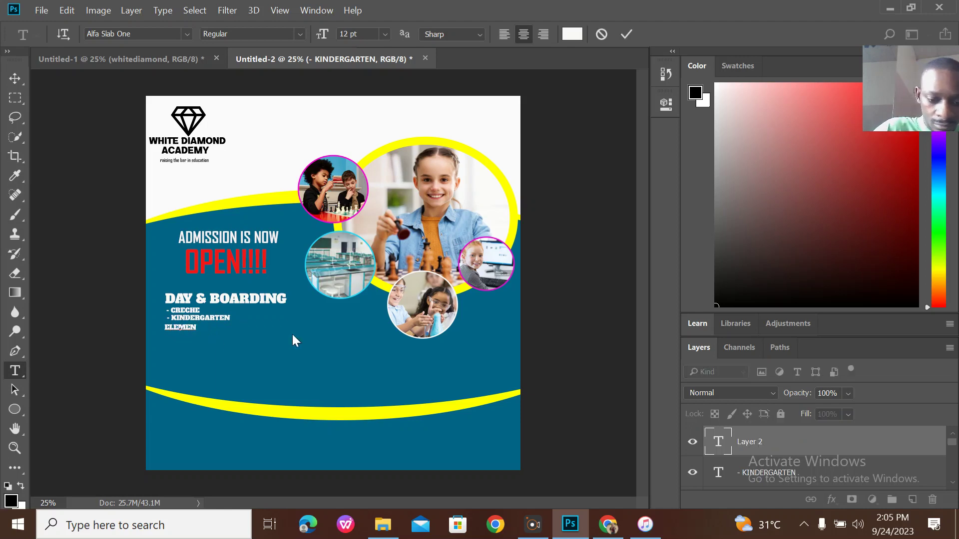
pyautogui.write('TARY')
pyautogui.press('BackSpace')
pyautogui.press('BackSpace')
pyautogui.press('BackSpace')
pyautogui.press('BackSpace')
pyautogui.press('BackSpace')
pyautogui.press('BackSpace')
pyautogui.press('BackSpace')
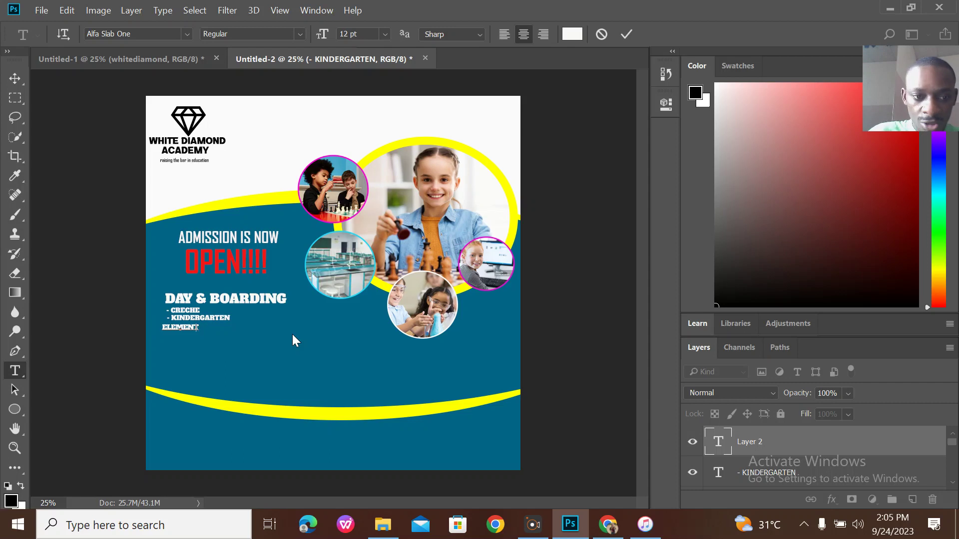
pyautogui.press('BackSpace')
pyautogui.press('BackSpace')
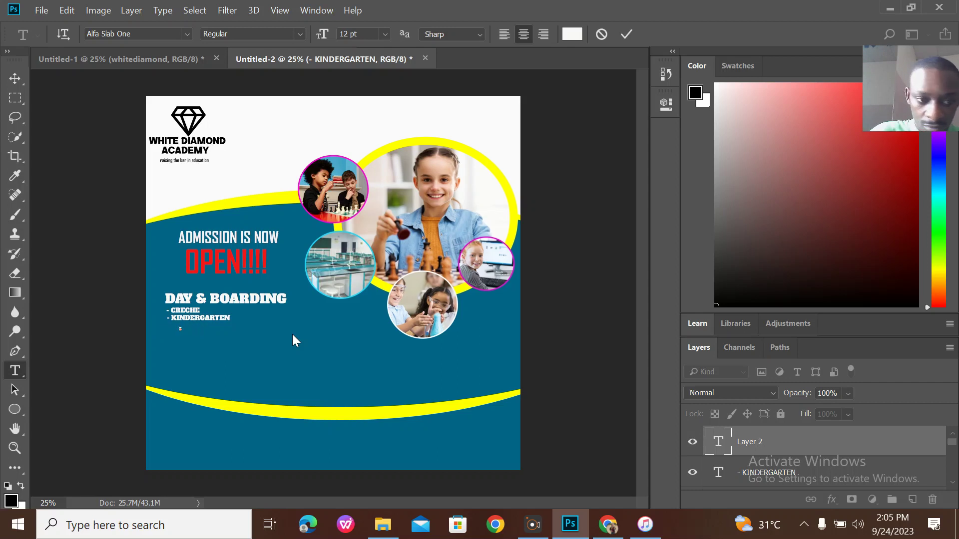
pyautogui.write('- ELEMENTAR')
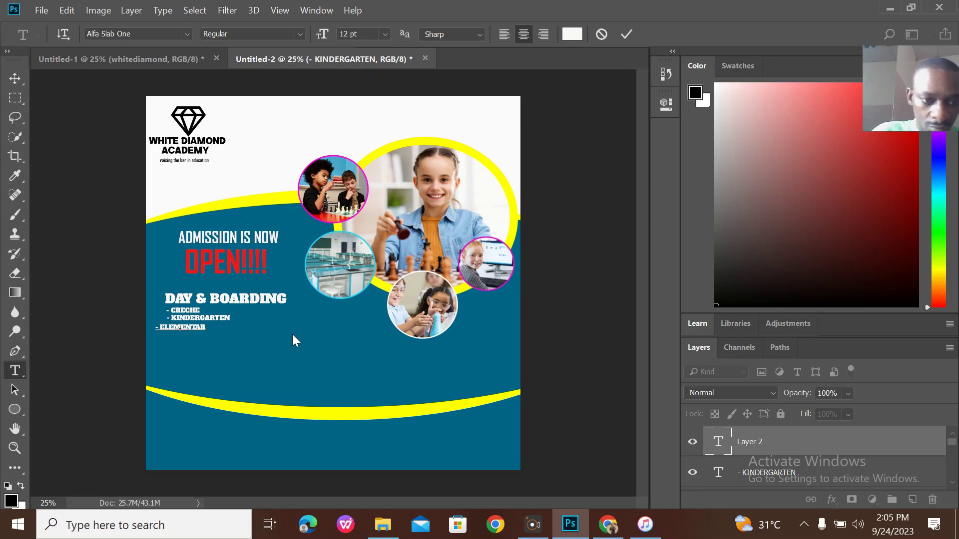
pyautogui.write('Y')
pyautogui.moveTo(243, 342); pyautogui.dragTo(227, 339)
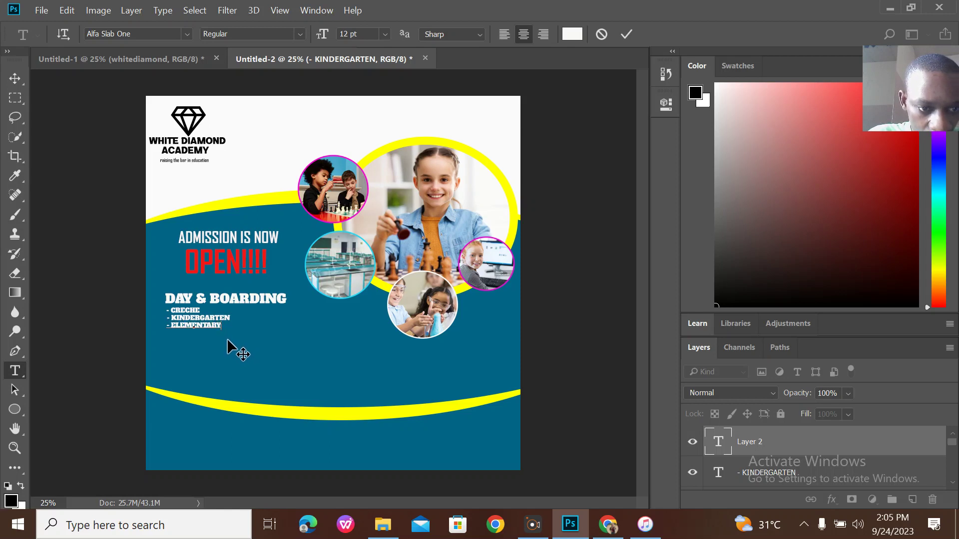
pyautogui.click(168, 63)
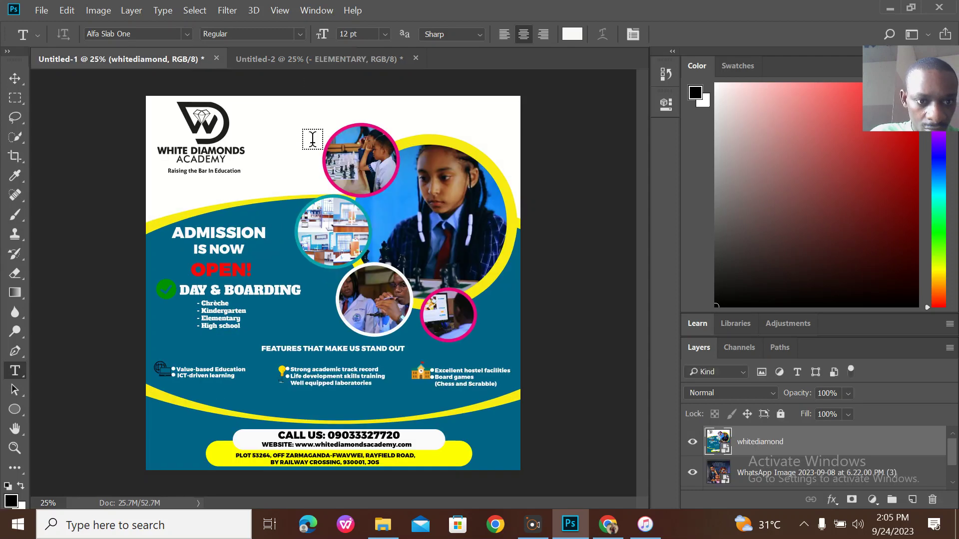
pyautogui.click(316, 58)
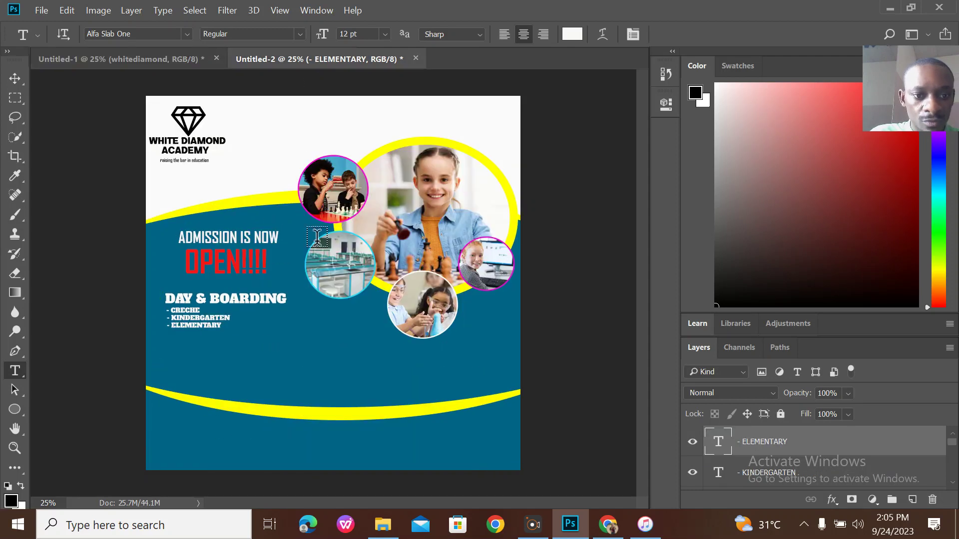
# Add and align '- HIGH SCHOOL' under - ELEMENTARY, then show the reference flyer.
pyautogui.click(175, 333)
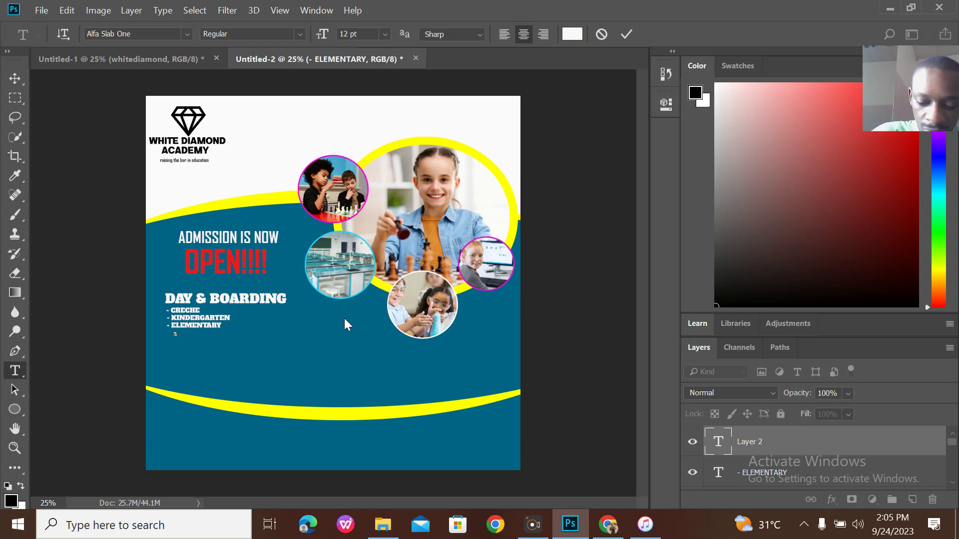
pyautogui.write('- HIGH SCHOOL')
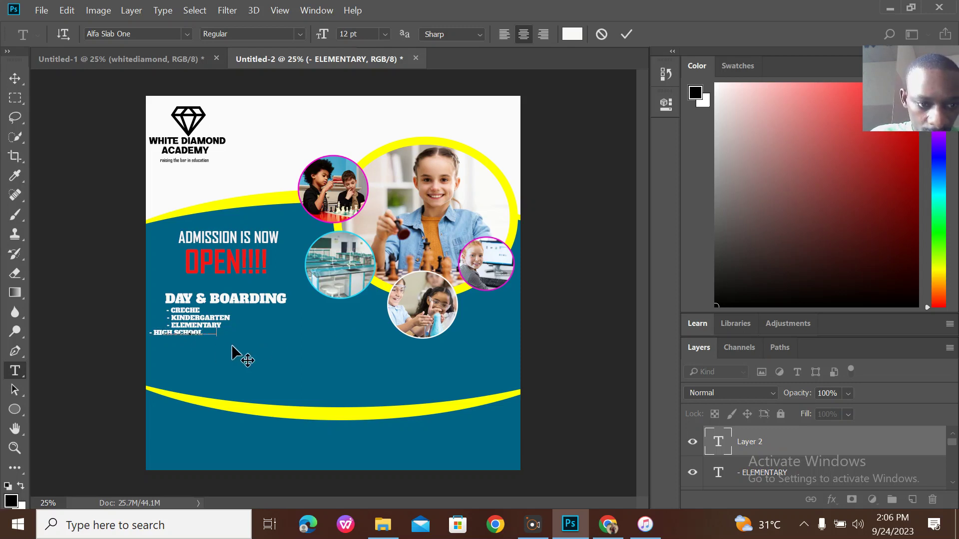
pyautogui.moveTo(232, 345); pyautogui.dragTo(234, 346)
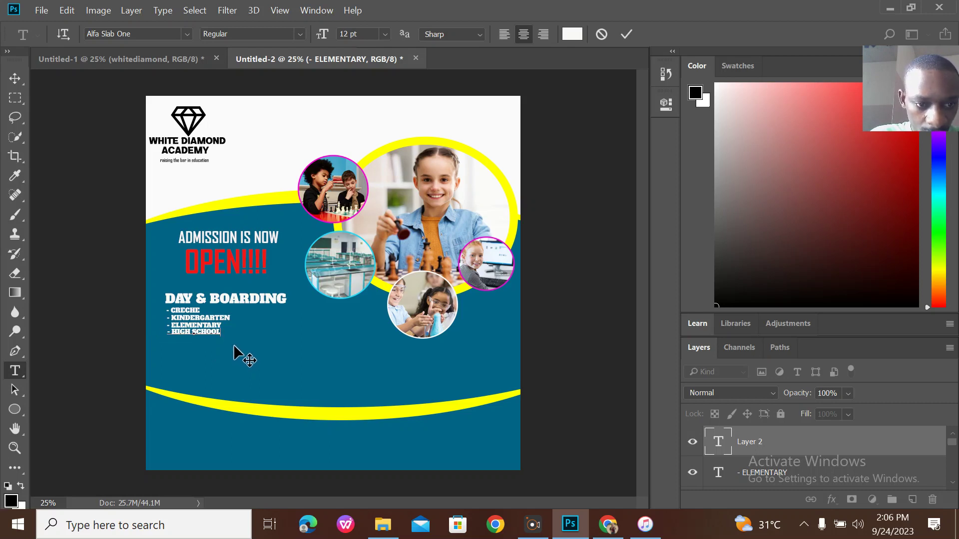
pyautogui.moveTo(233, 346); pyautogui.dragTo(233, 345)
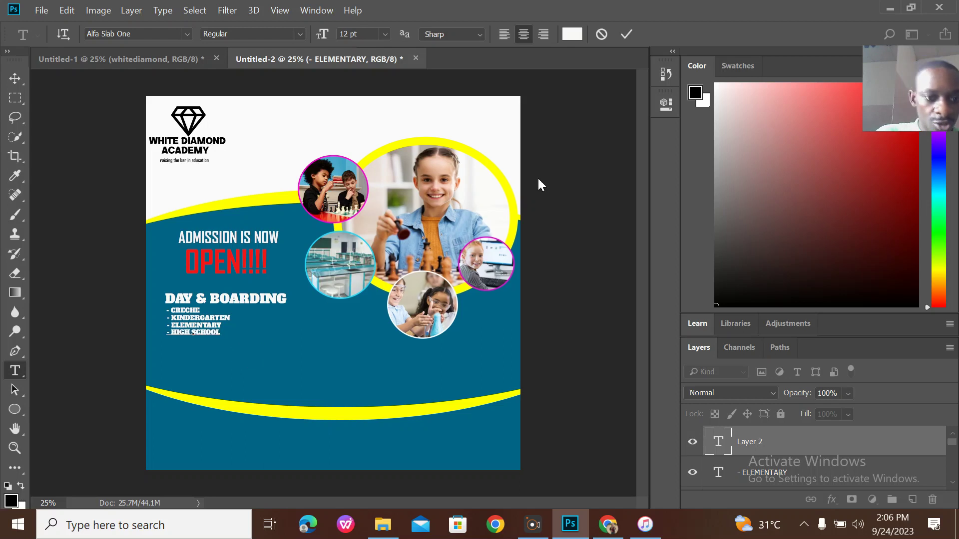
pyautogui.click(627, 34)
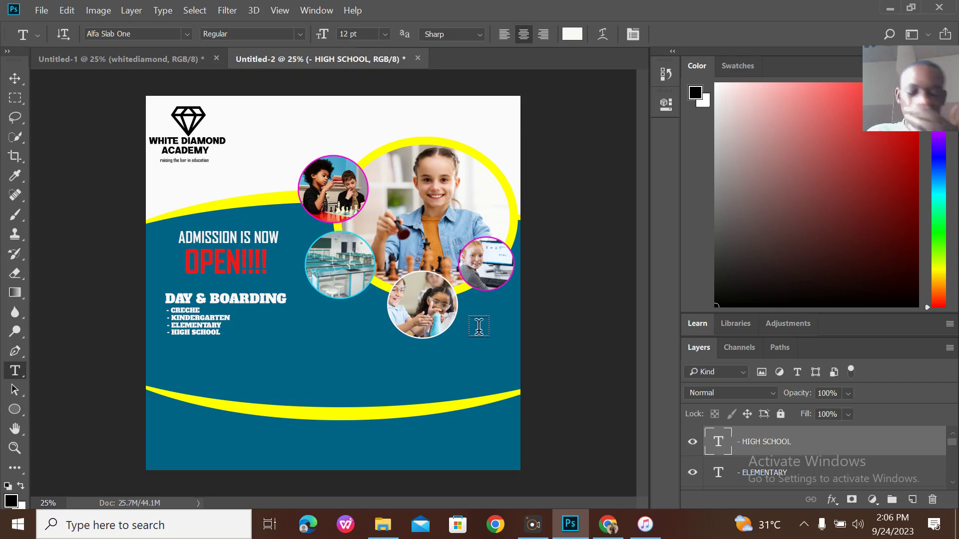
pyautogui.click(153, 58)
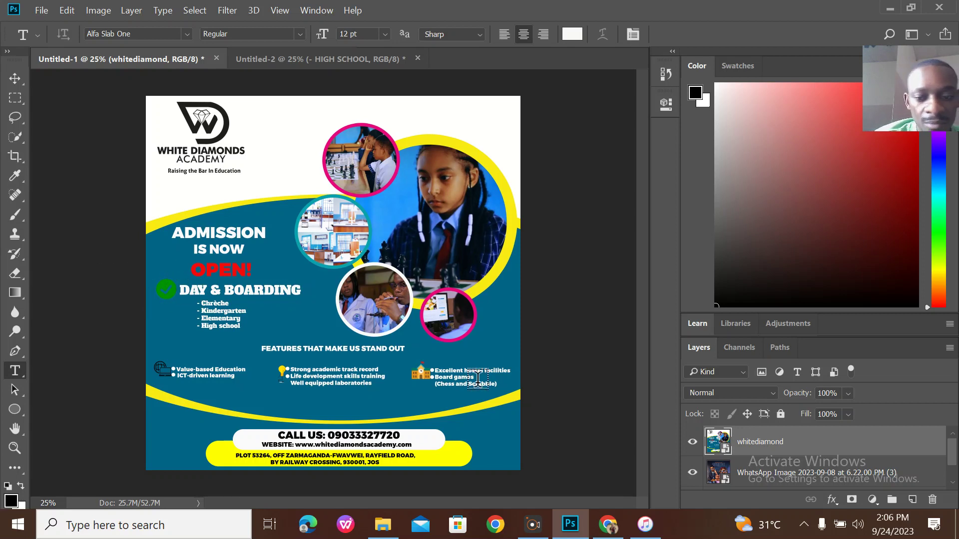
# Go to kindpng.com in a maximised Chrome and search for 'green mark'.
pyautogui.click(608, 524)
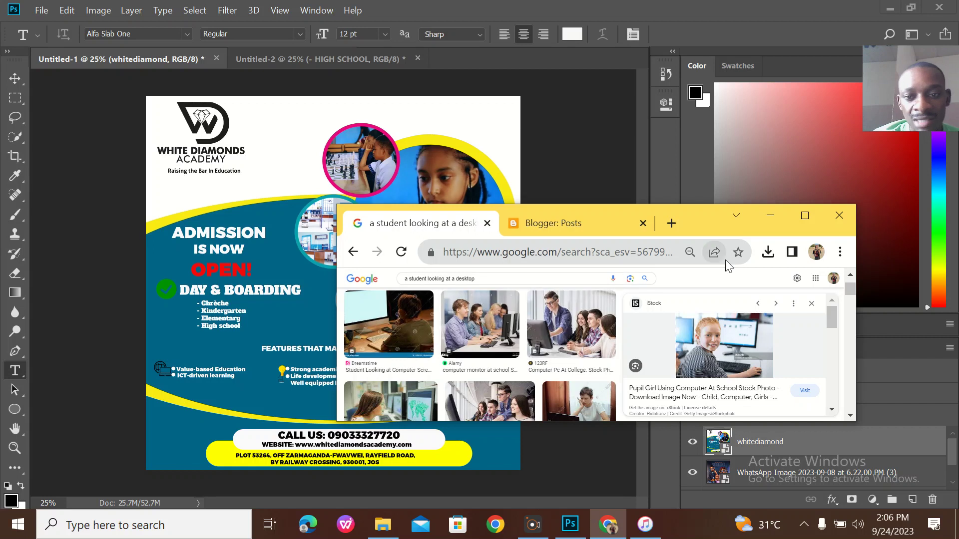
pyautogui.click(804, 216)
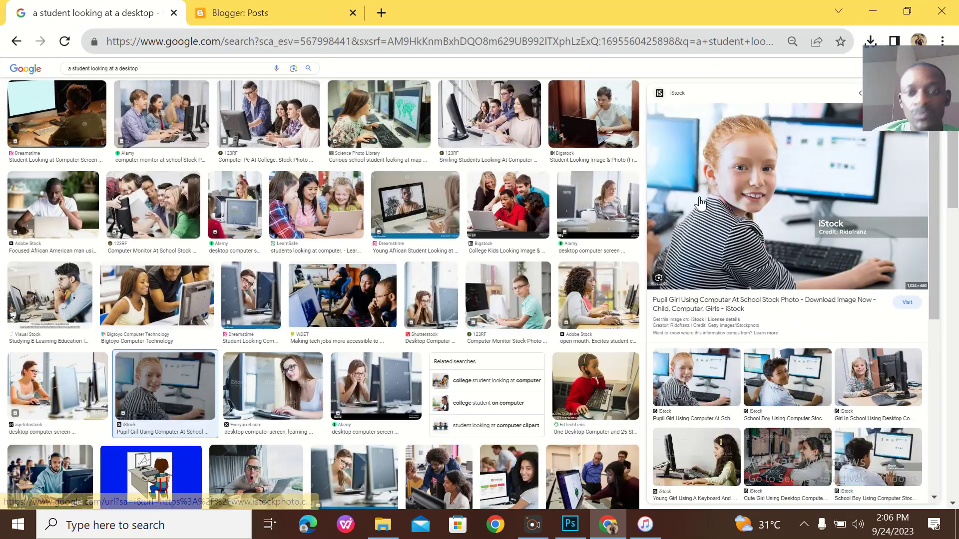
pyautogui.click(318, 35)
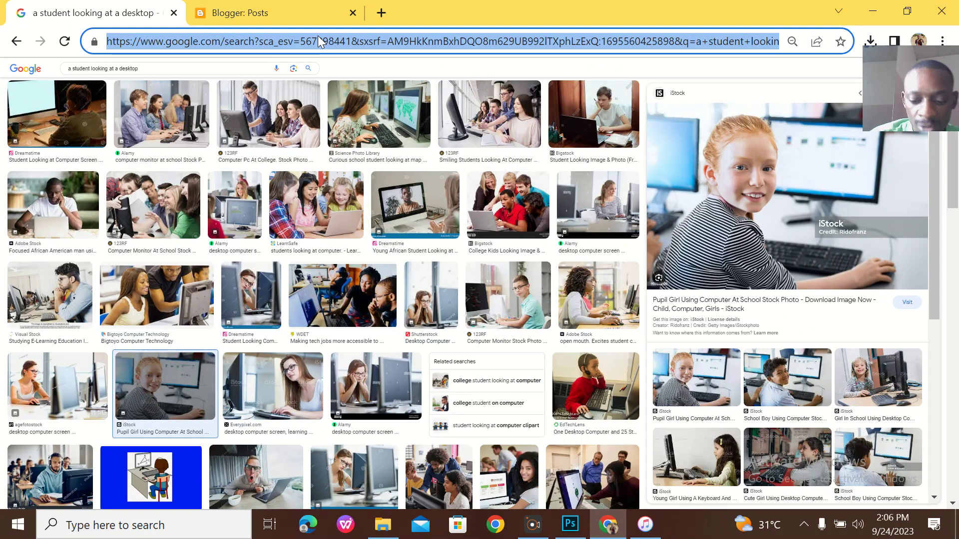
pyautogui.write('KIND')
pyautogui.press('Return')
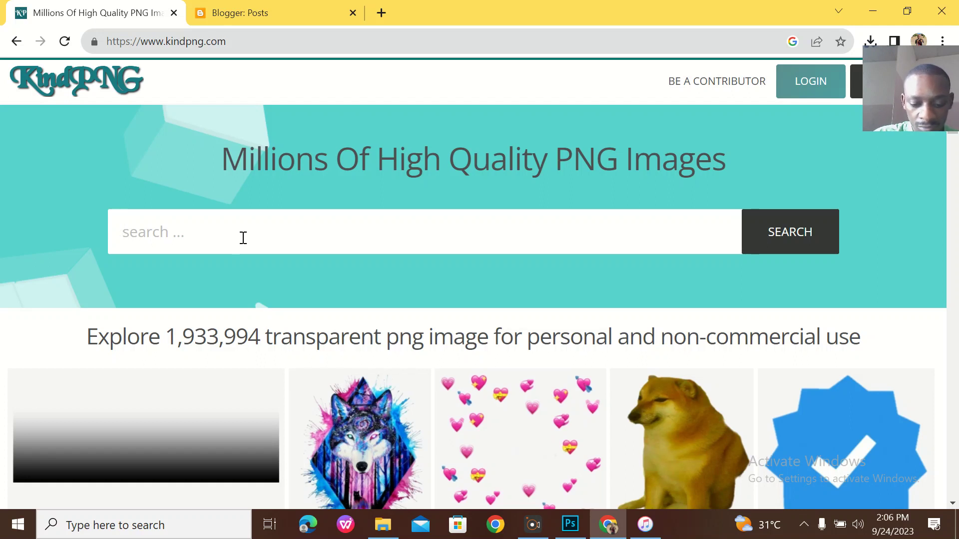
pyautogui.press('capslock')
pyautogui.write('goo')
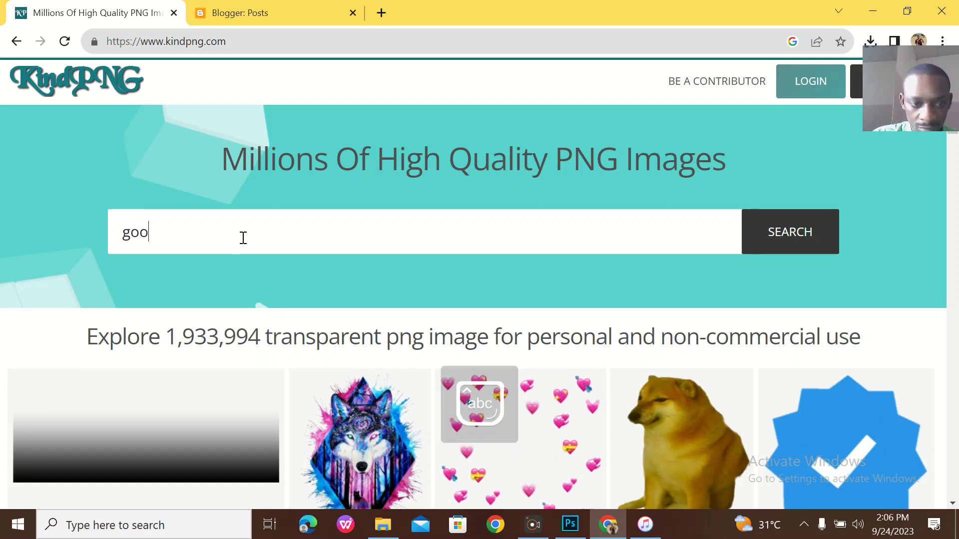
pyautogui.press('BackSpace')
pyautogui.press('BackSpace')
pyautogui.write('green mark')
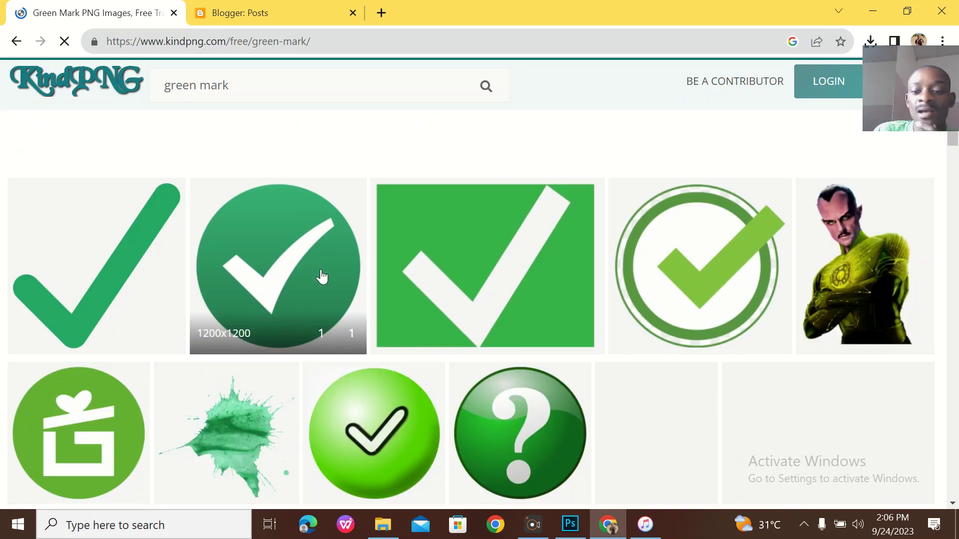
# Download the green check-mark icon as kindpng_4059088.png after closing the ad.
pyautogui.scroll(-3, 322, 276)
pyautogui.click(322, 276)
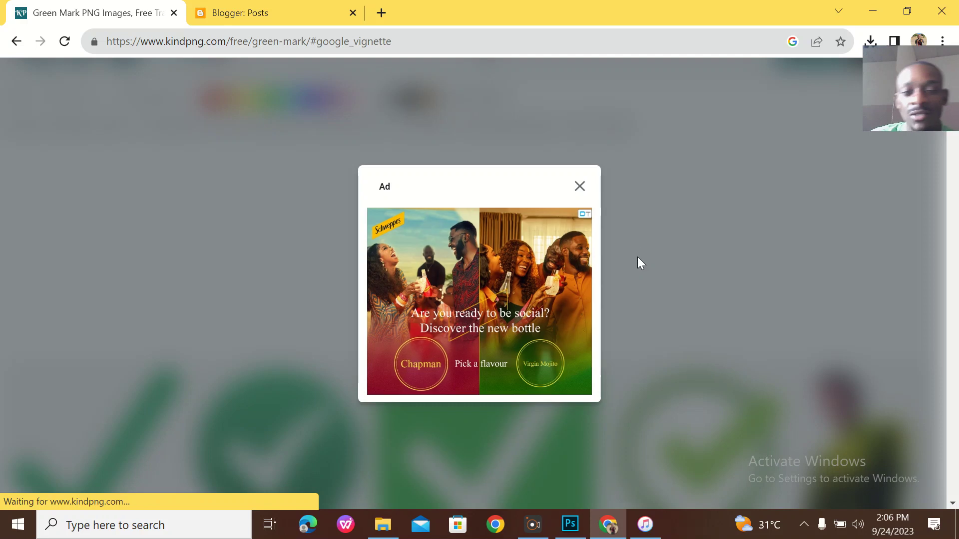
pyautogui.click(580, 194)
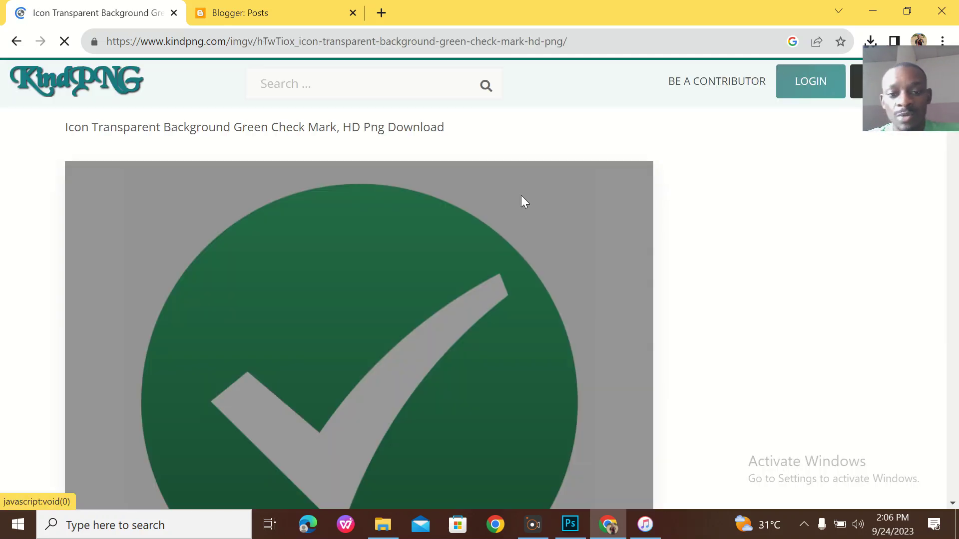
pyautogui.scroll(-7, 535, 238)
pyautogui.scroll(-9, 535, 239)
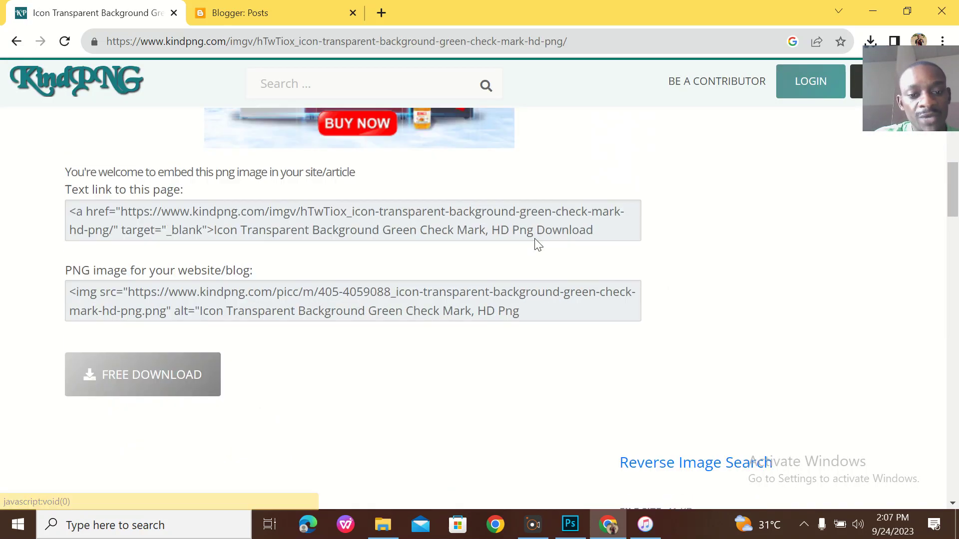
pyautogui.click(181, 319)
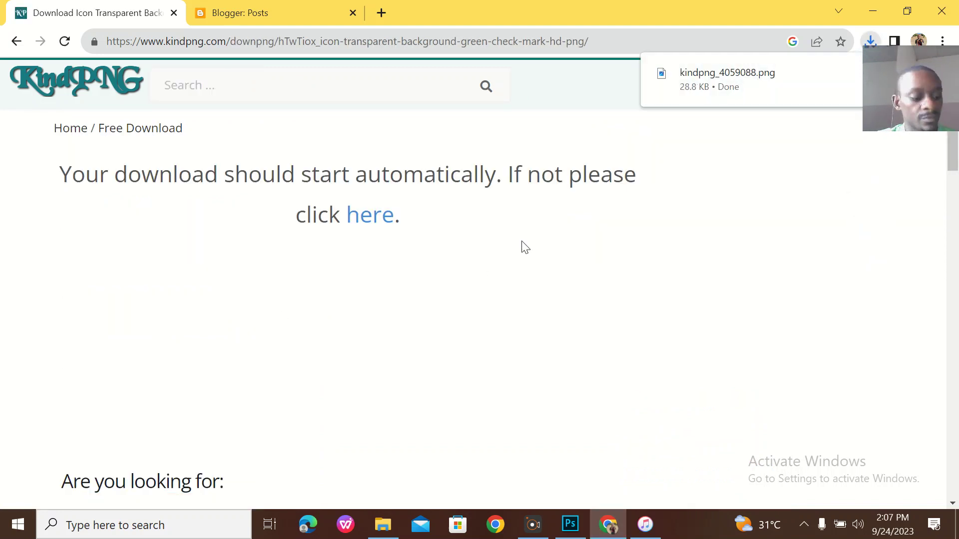
pyautogui.click(916, 7)
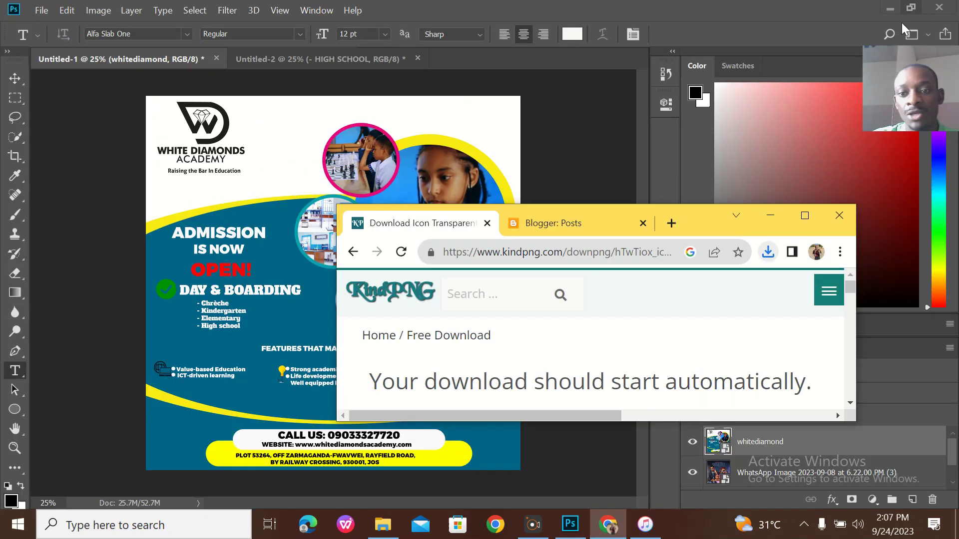
# Bring the downloaded check-mark PNG into the flyer and shrink it to a small icon.
pyautogui.click(769, 253)
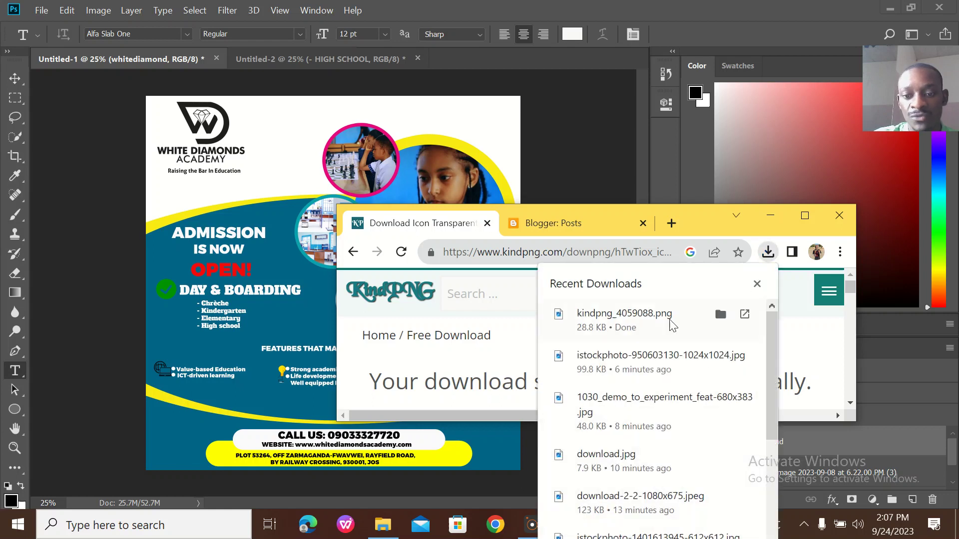
pyautogui.moveTo(631, 322); pyautogui.dragTo(178, 301)
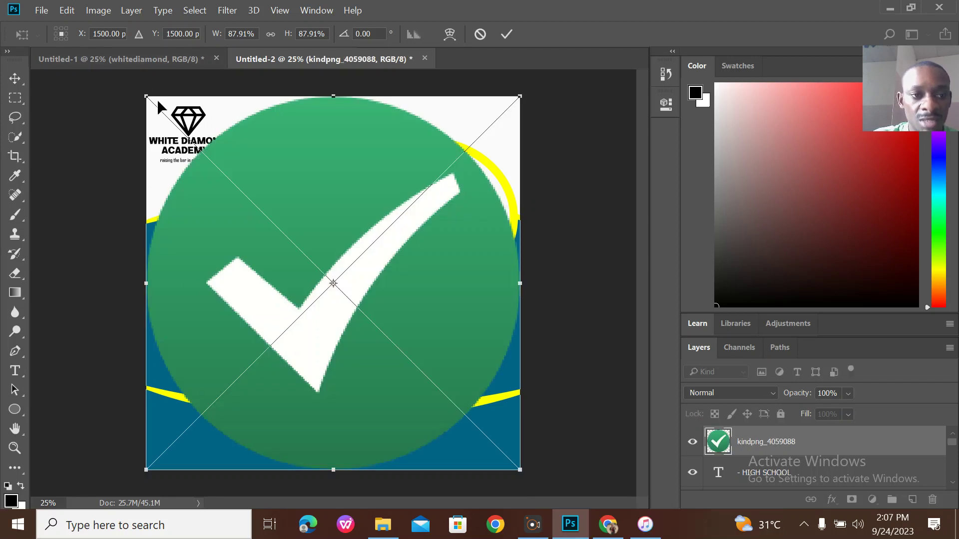
pyautogui.moveTo(144, 92); pyautogui.dragTo(503, 453)
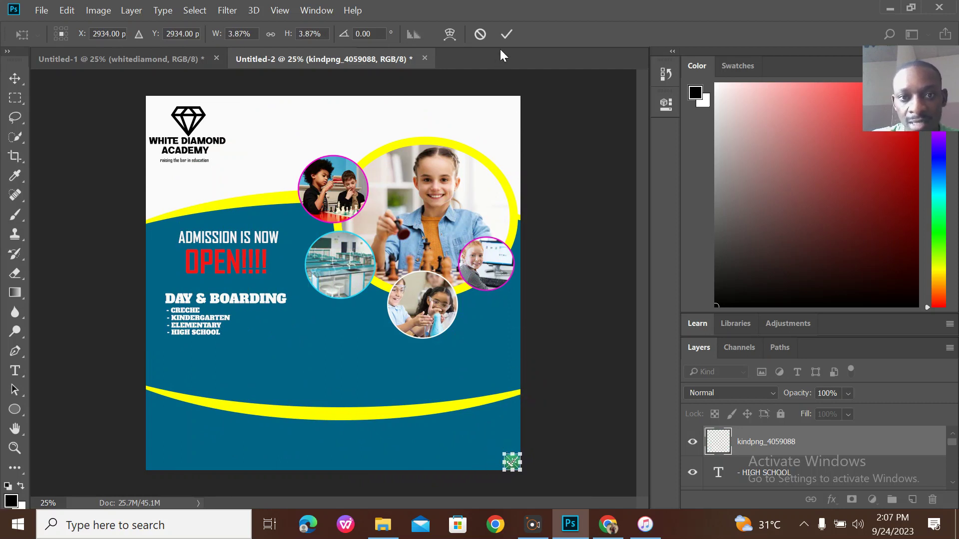
pyautogui.click(506, 34)
# Position the check-mark just before DAY & BOARDING, comparing with the original Untitled-1 flyer.
pyautogui.press('t')
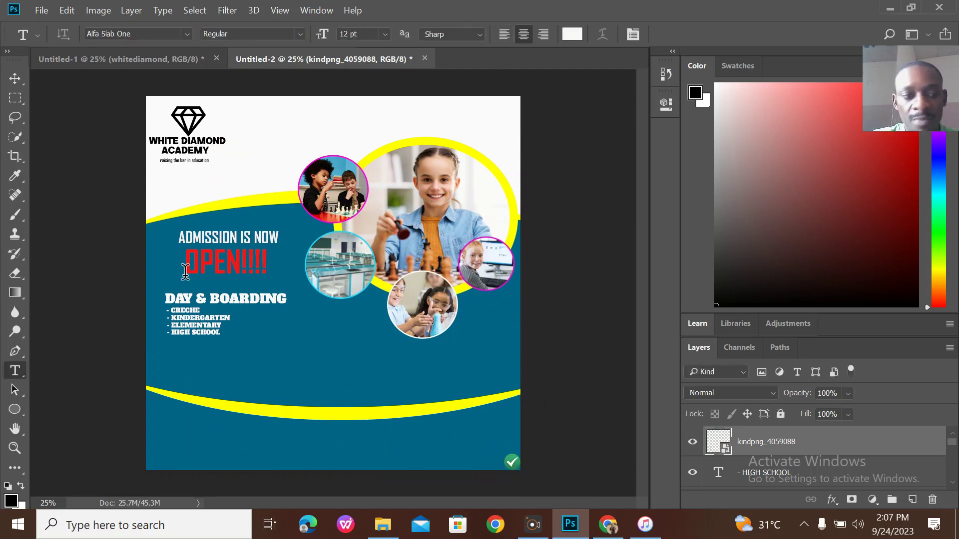
pyautogui.click(15, 79)
pyautogui.moveTo(515, 463); pyautogui.dragTo(158, 300)
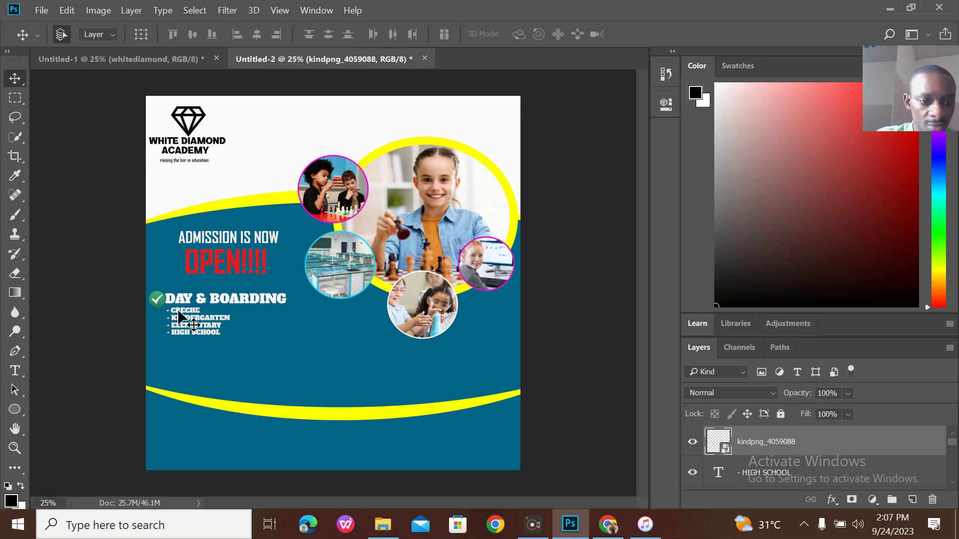
pyautogui.moveTo(161, 302); pyautogui.dragTo(159, 302)
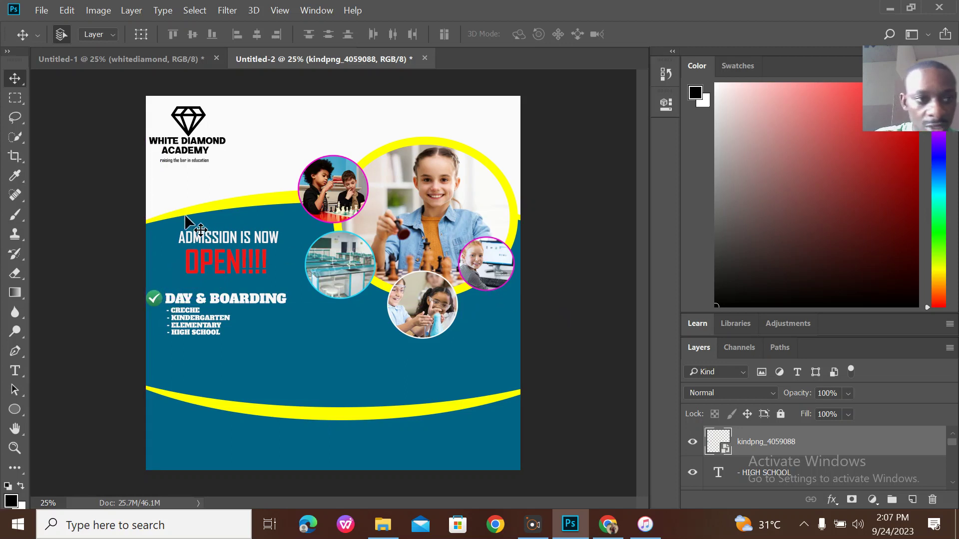
pyautogui.click(100, 56)
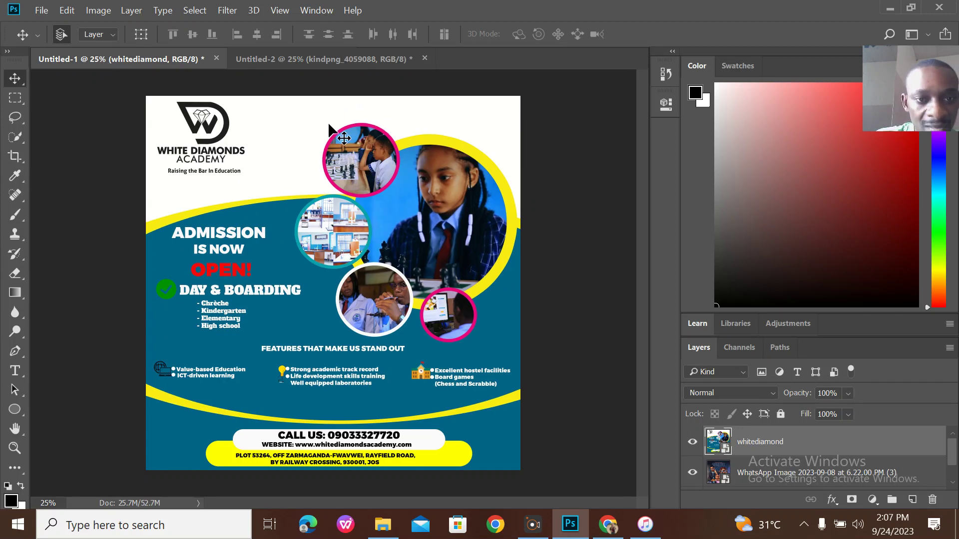
pyautogui.click(300, 60)
# Start a new text line below the school-level list.
pyautogui.press('t')
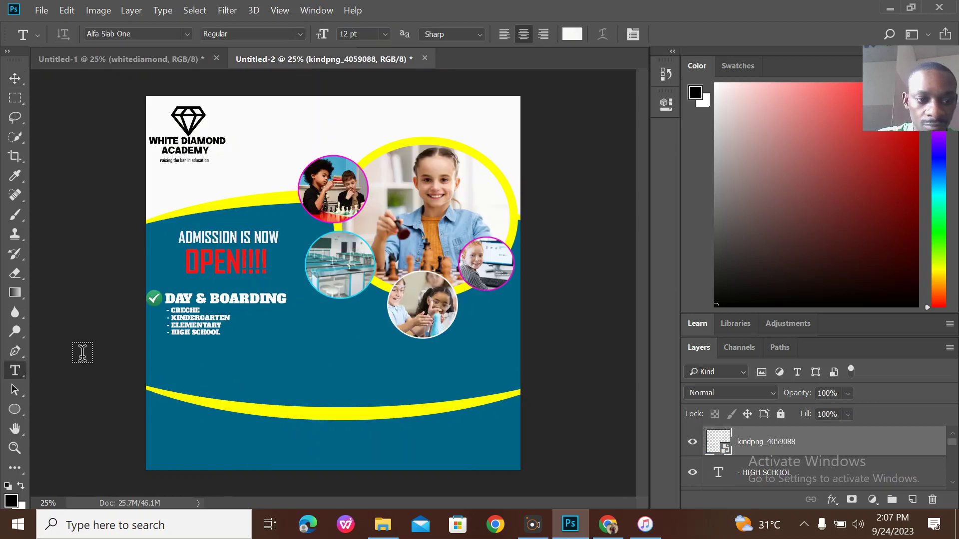
pyautogui.click(243, 348)
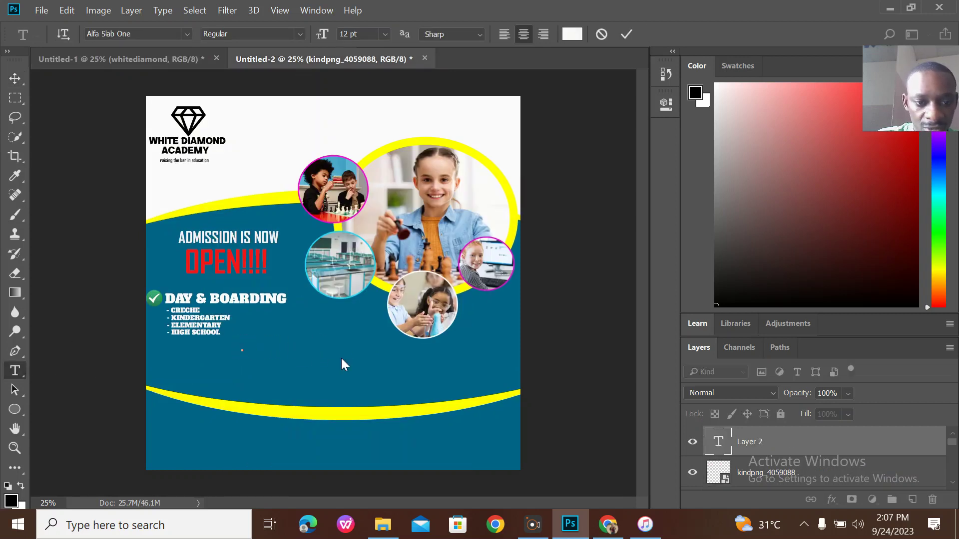
pyautogui.write('fes')
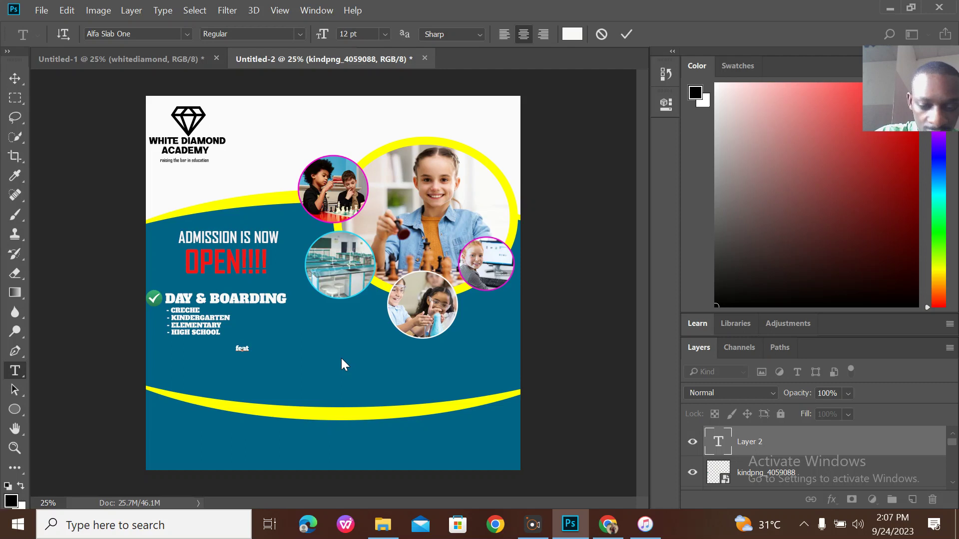
# Retype the heading in capitals as FEATURES THAT MAKE US STAND OUT and commit it.
pyautogui.press('BackSpace')
pyautogui.press('BackSpace')
pyautogui.press('BackSpace')
pyautogui.press('capslock')
pyautogui.write('FE')
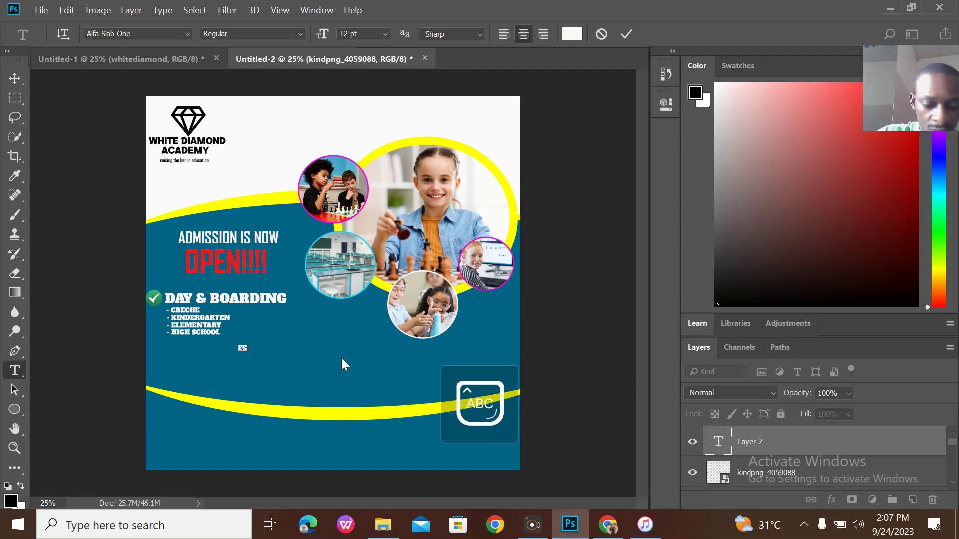
pyautogui.write('ATURES')
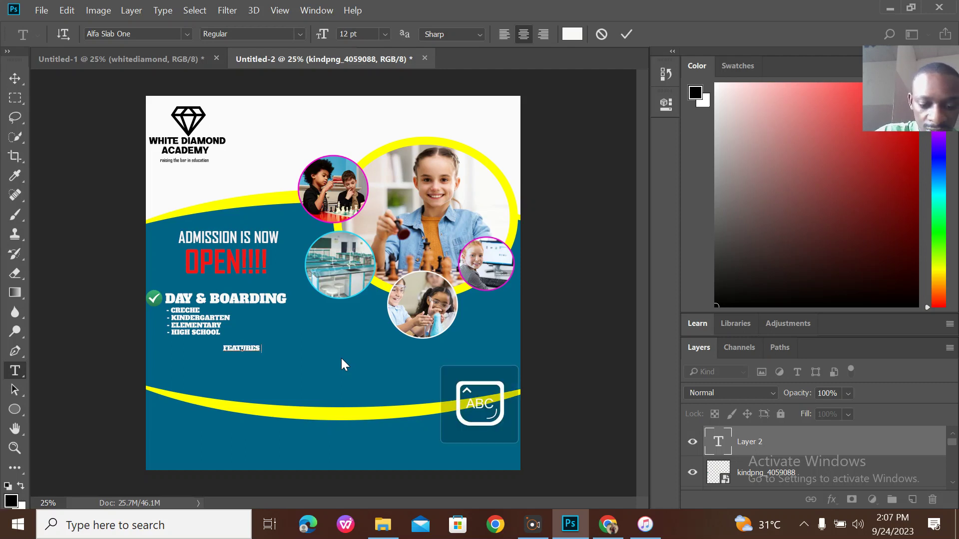
pyautogui.write(' TH AT MAKE')
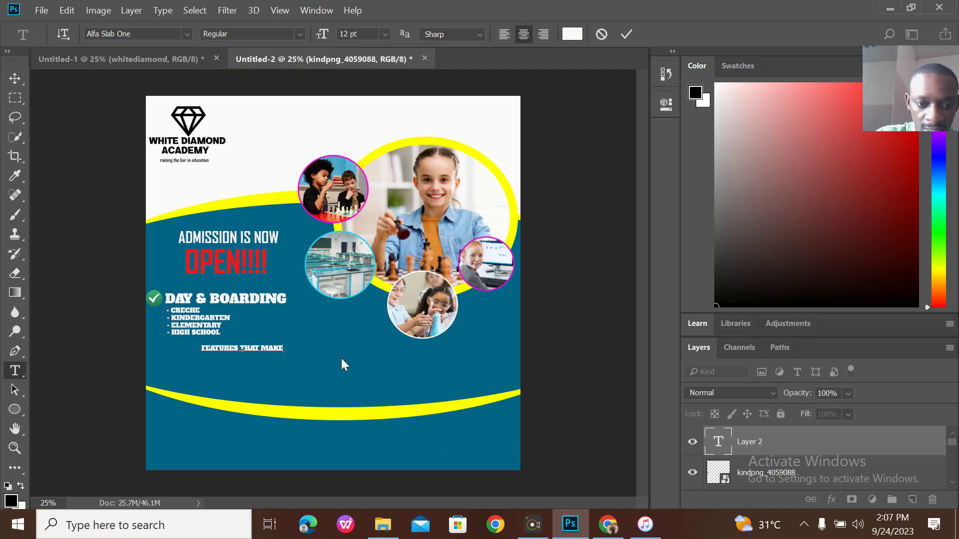
pyautogui.write(' US STAND')
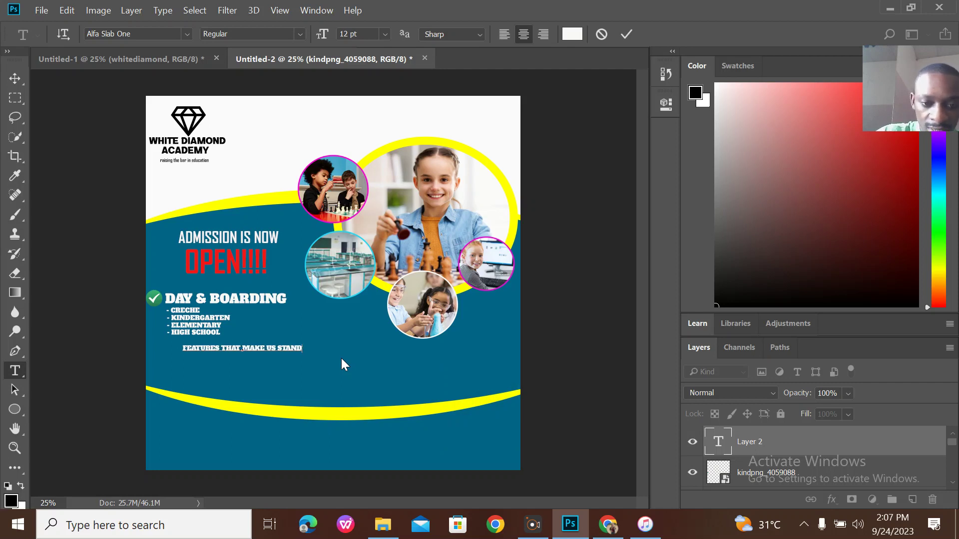
pyautogui.write(' OUT')
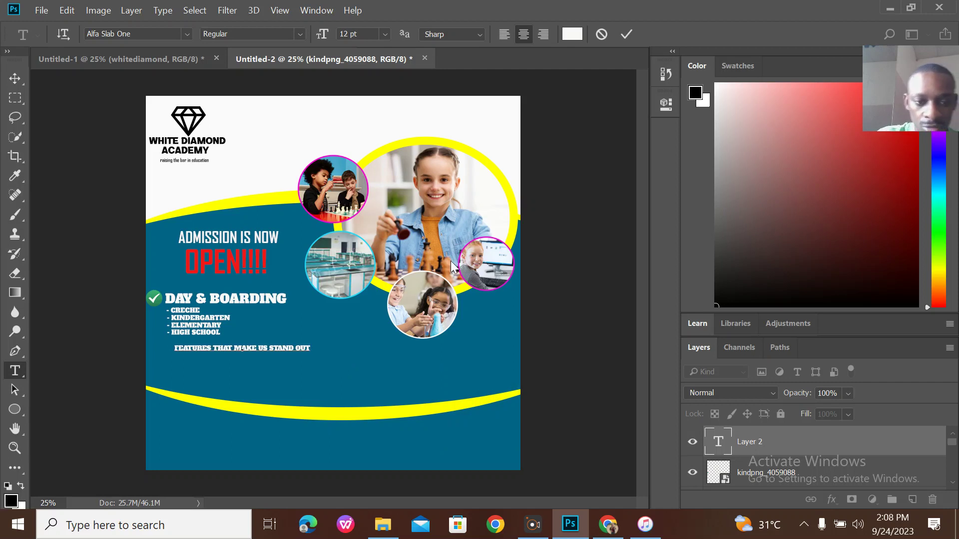
pyautogui.click(625, 35)
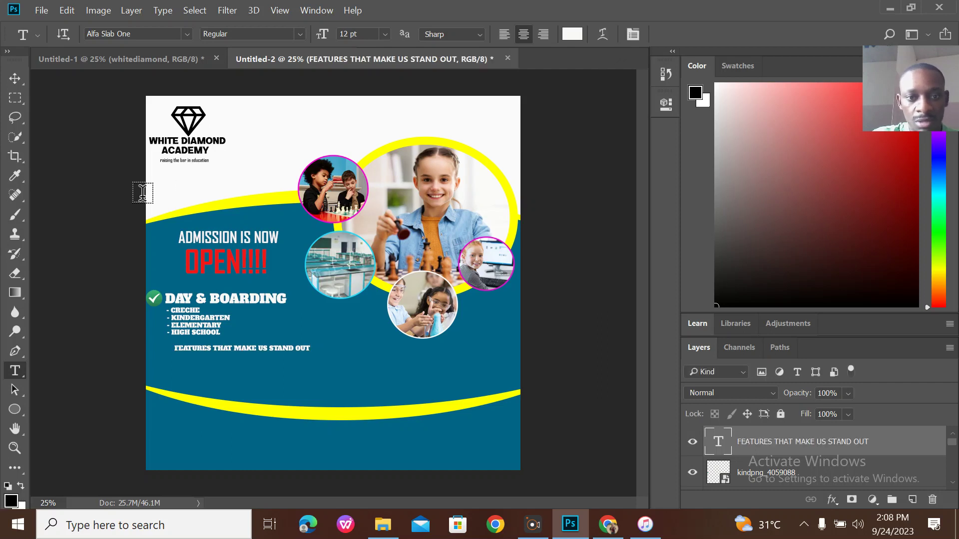
# Shift the features heading right to centre it, checking the original flyer's layout.
pyautogui.click(14, 80)
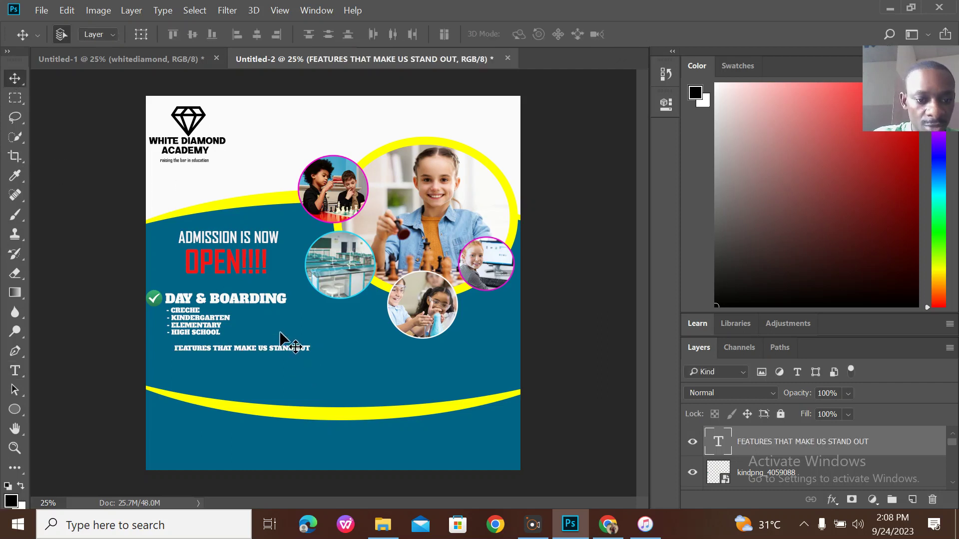
pyautogui.moveTo(289, 349); pyautogui.dragTo(373, 350)
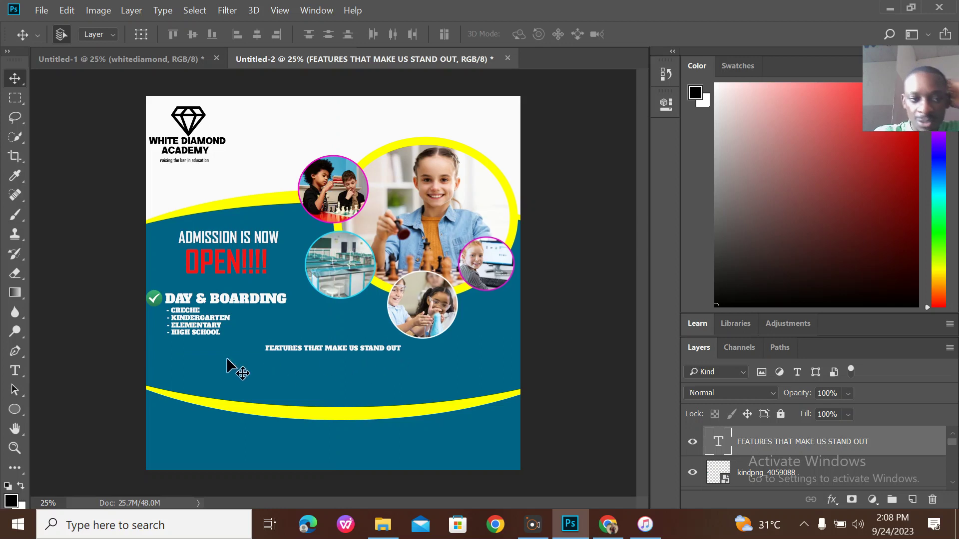
pyautogui.click(148, 59)
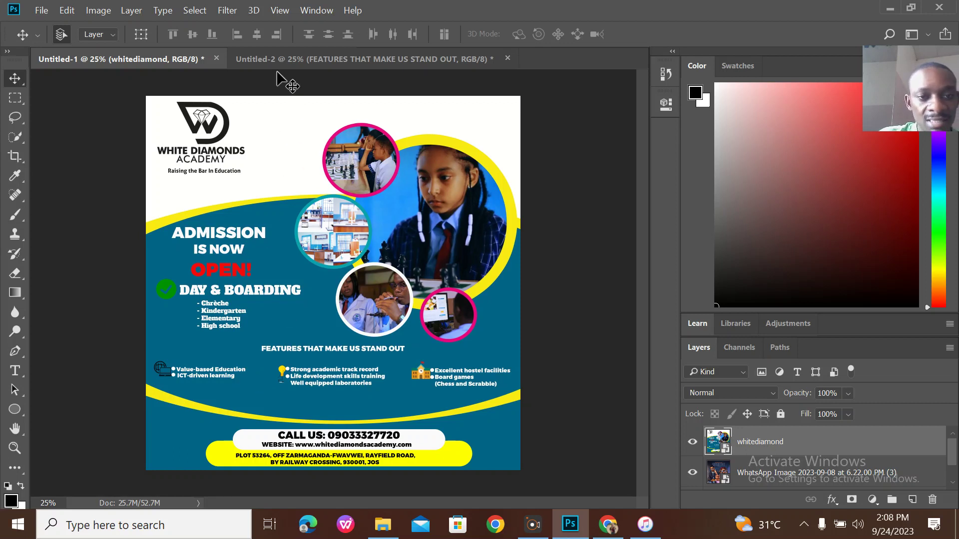
pyautogui.click(303, 60)
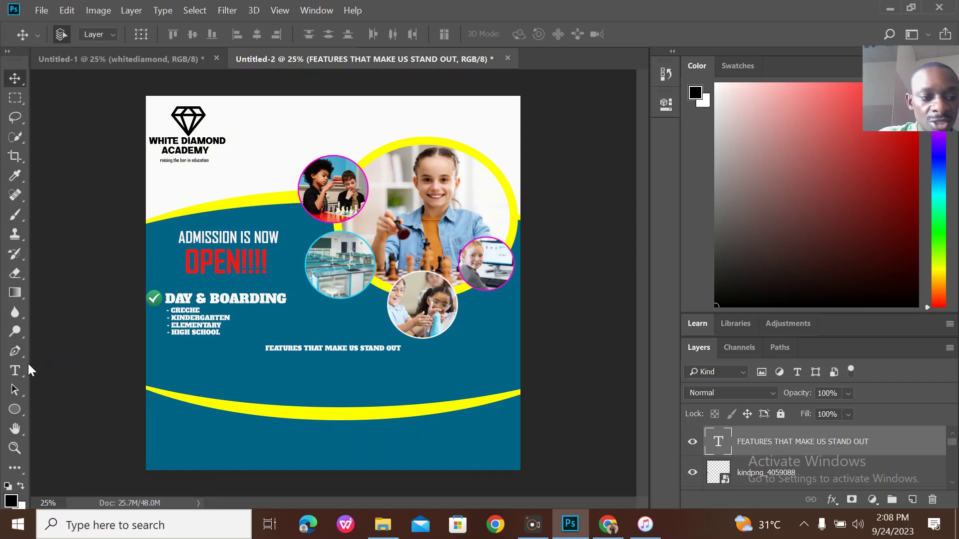
pyautogui.click(15, 370)
# Add a 10 pt VALUE BASED EDUCATION line at the lower left under the heading.
pyautogui.click(170, 367)
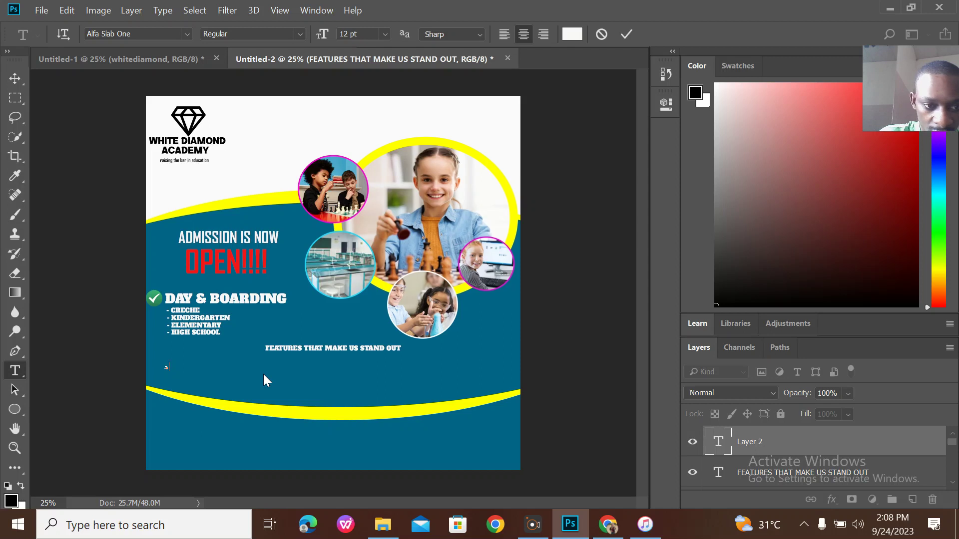
pyautogui.write('UALUE')
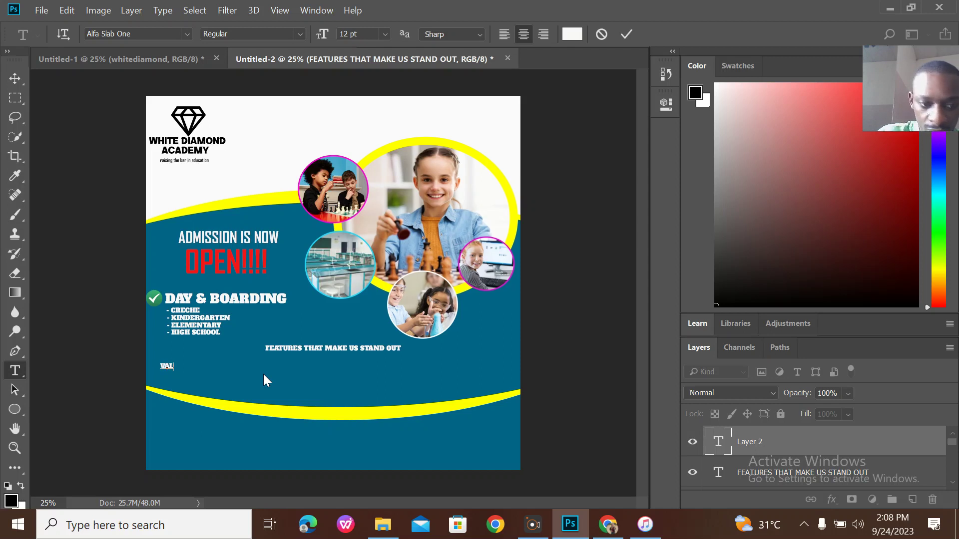
pyautogui.press('BackSpace')
pyautogui.press('BackSpace')
pyautogui.press('BackSpace')
pyautogui.press('BackSpace')
pyautogui.press('BackSpace')
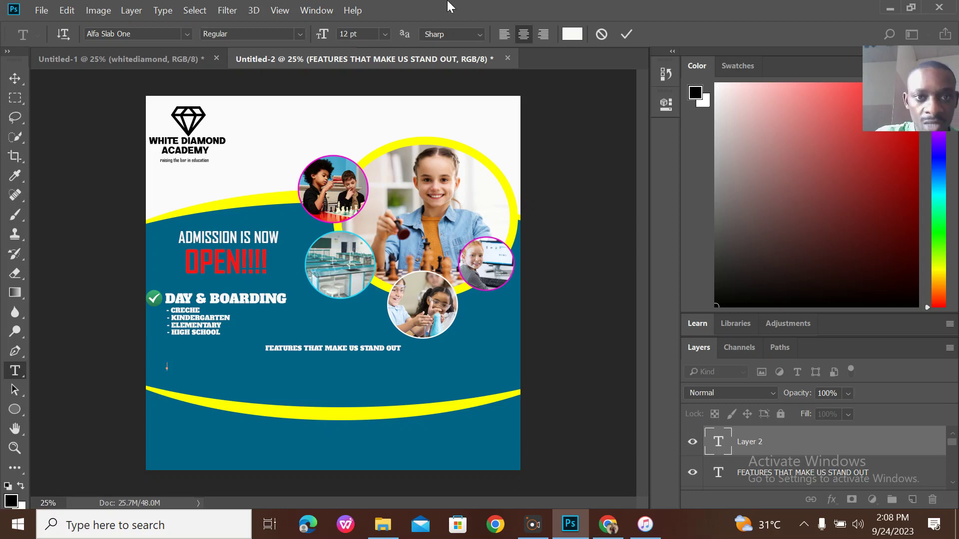
pyautogui.click(385, 35)
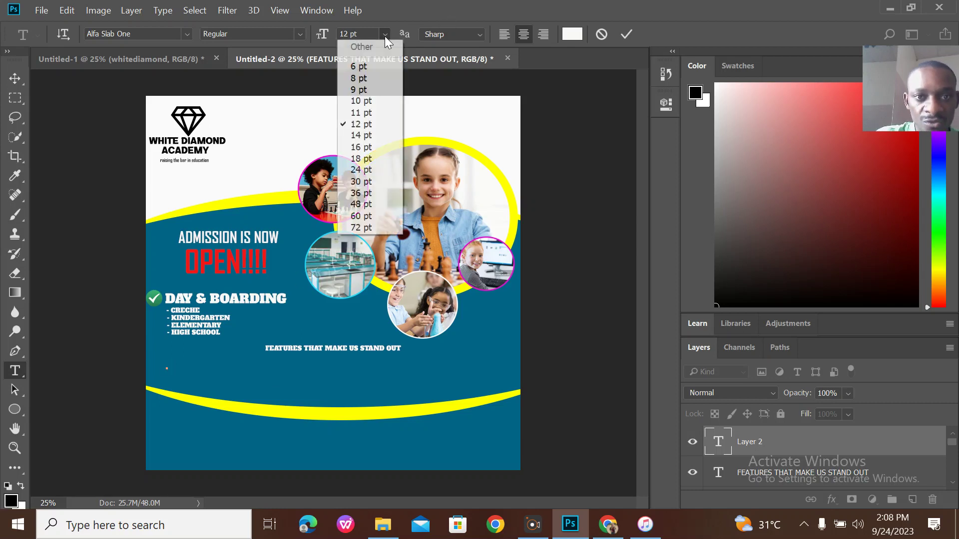
pyautogui.click(371, 101)
pyautogui.write('VA')
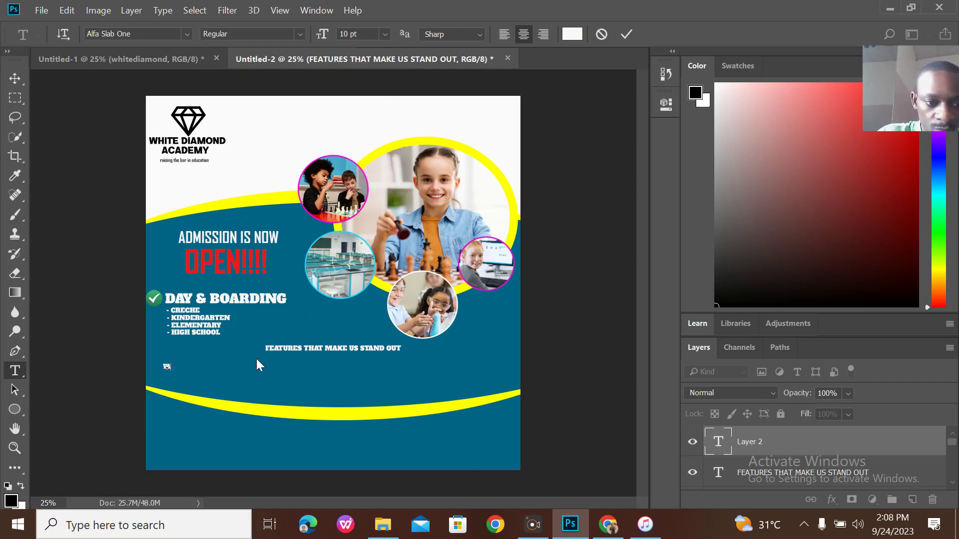
pyautogui.write('LUE N')
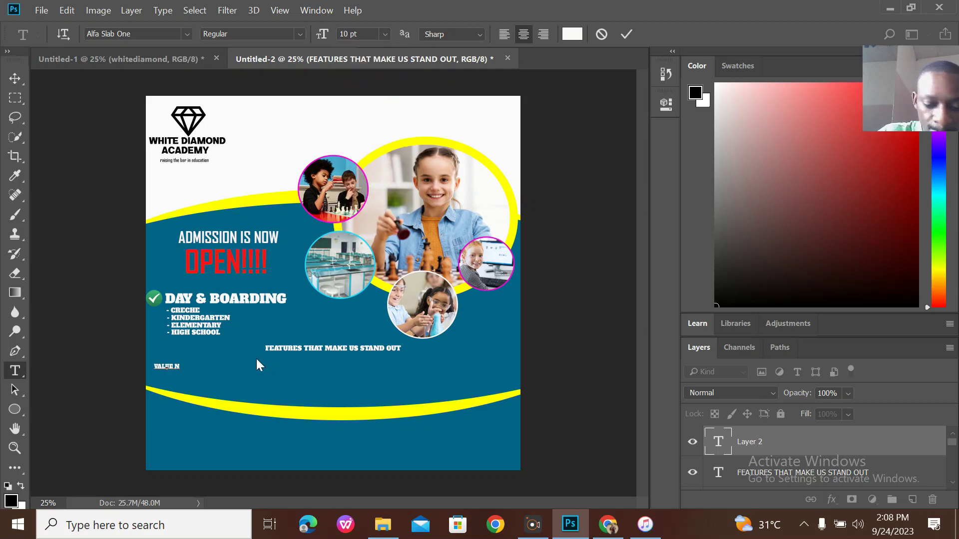
pyautogui.press('BackSpace')
pyautogui.write('BASED')
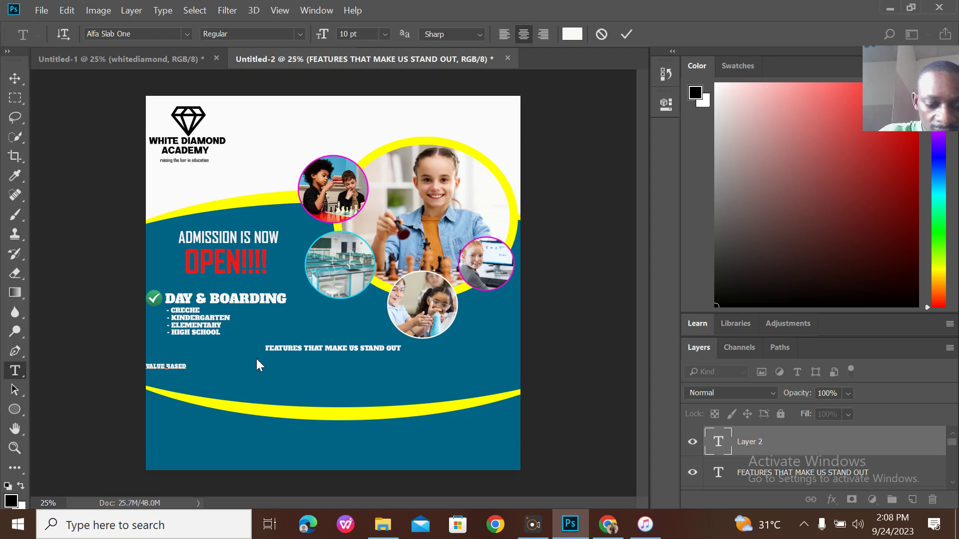
pyautogui.write(' EDUCATION')
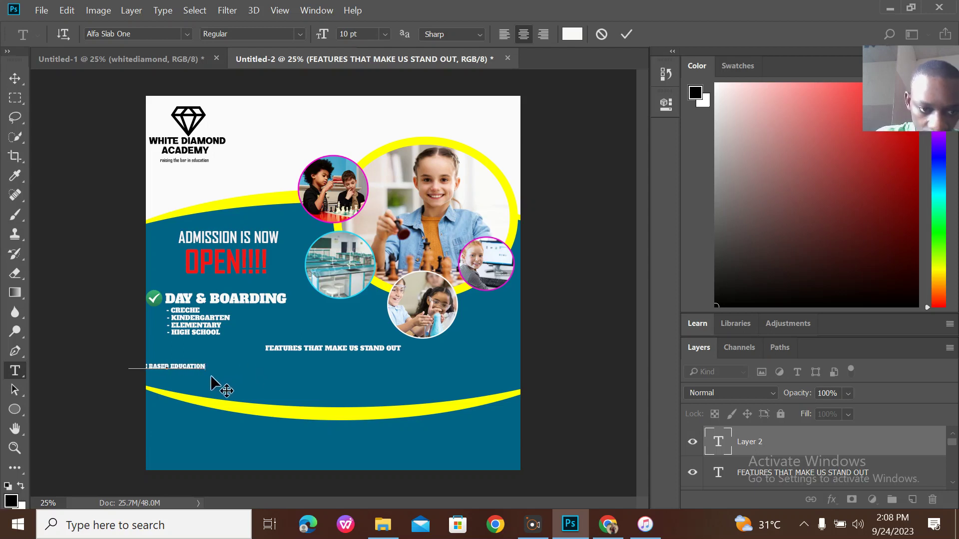
pyautogui.moveTo(214, 385); pyautogui.dragTo(248, 376)
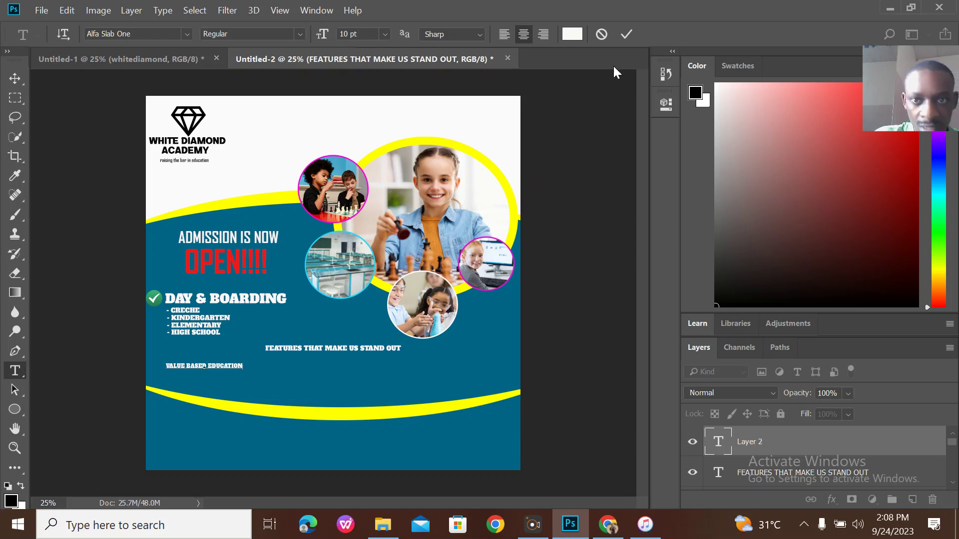
pyautogui.click(619, 36)
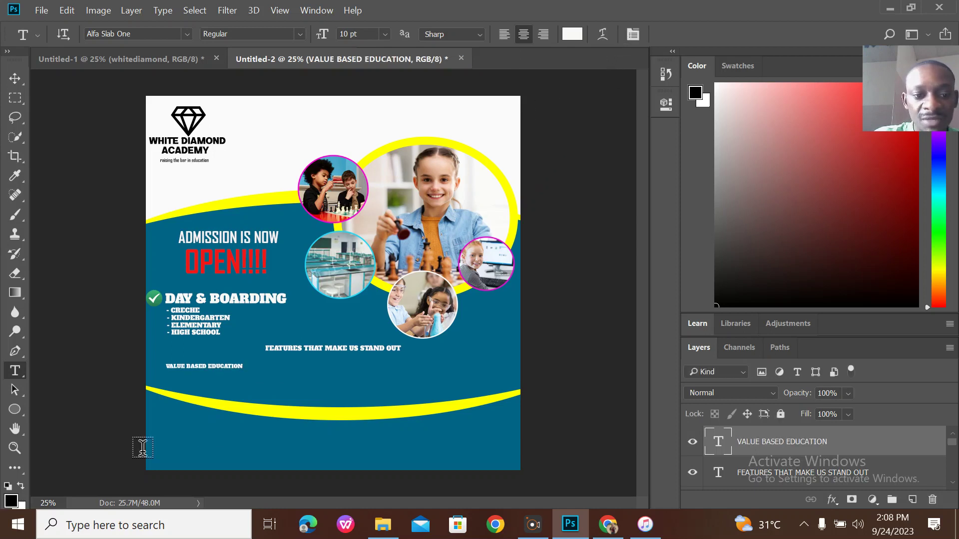
# Add ICT DRIVEN LEARNING directly below VALUE BASED EDUCATION.
pyautogui.click(169, 375)
pyautogui.write('ICT D')
pyautogui.write('RI')
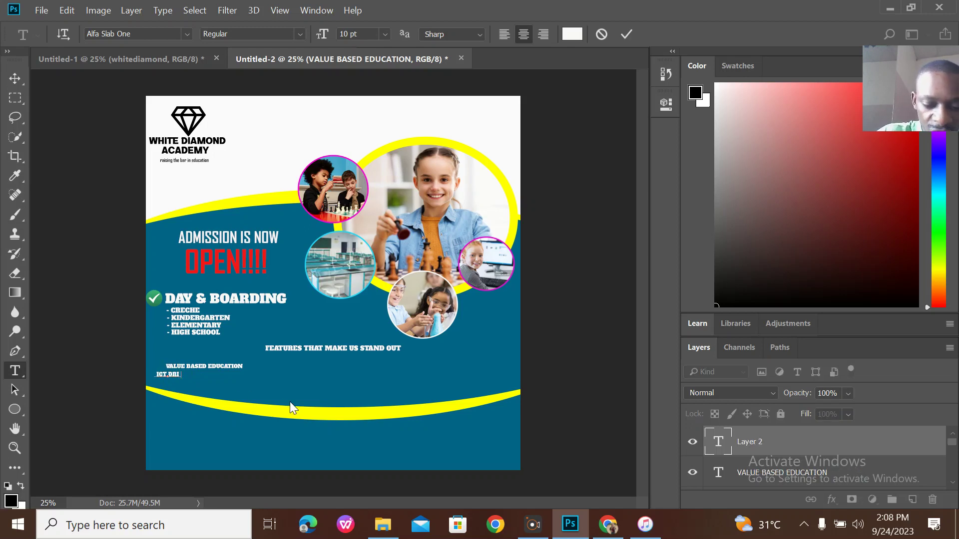
pyautogui.write('VEN LEARNING')
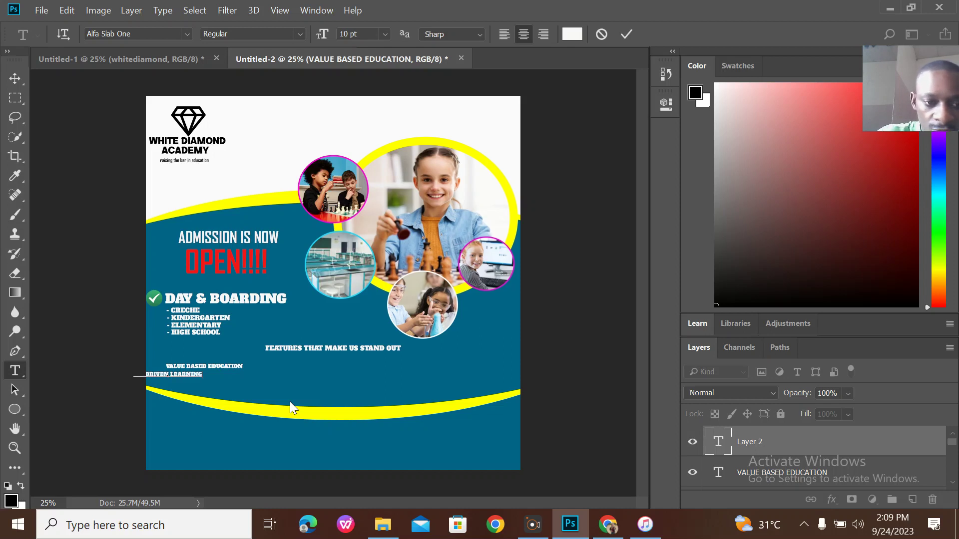
pyautogui.moveTo(254, 382)
pyautogui.mouseDown()
pyautogui.moveTo(268, 378)
pyautogui.moveTo(252, 378)
pyautogui.moveTo(262, 384)
pyautogui.mouseUp()
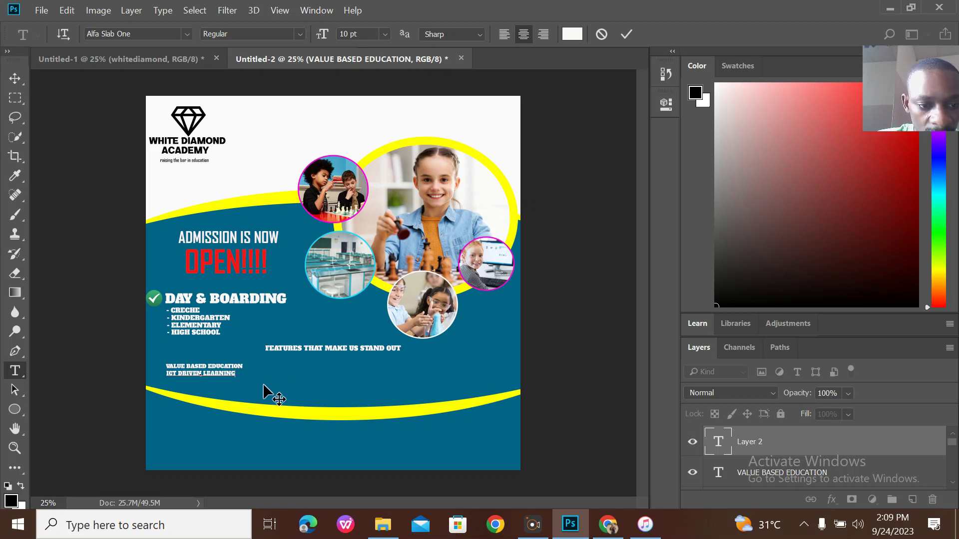
pyautogui.click(631, 37)
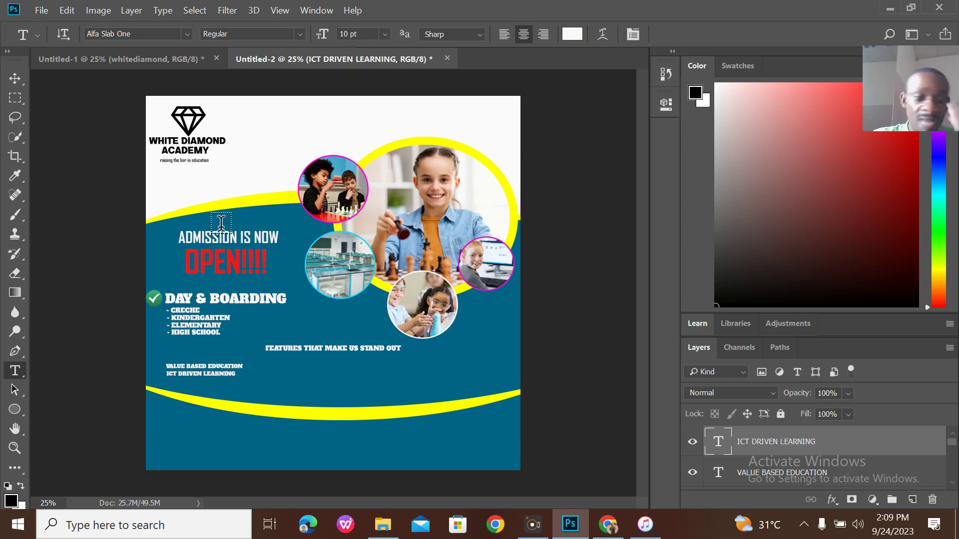
# Add STRONG ACADEMIC TRACK RECORD beside the first feature column, nudging it to match the original.
pyautogui.click(158, 62)
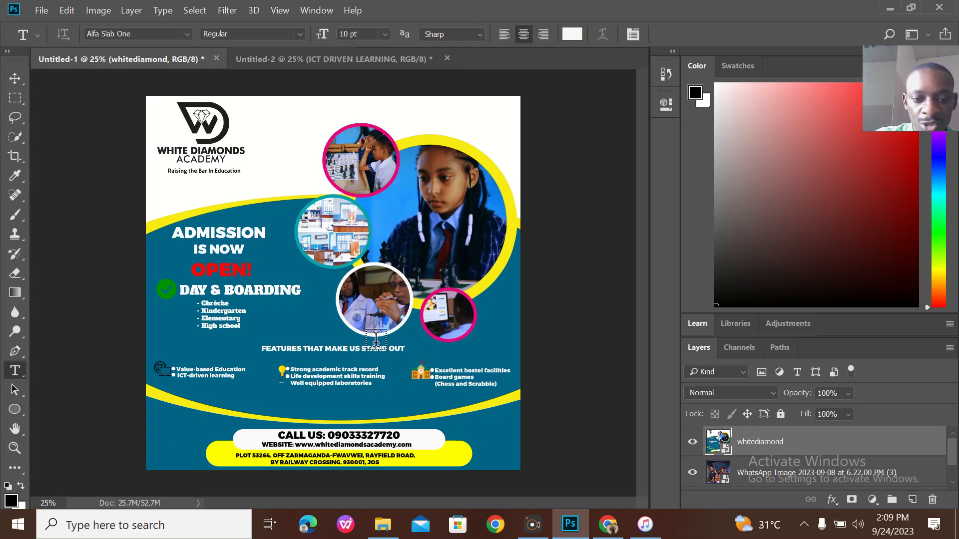
pyautogui.click(313, 62)
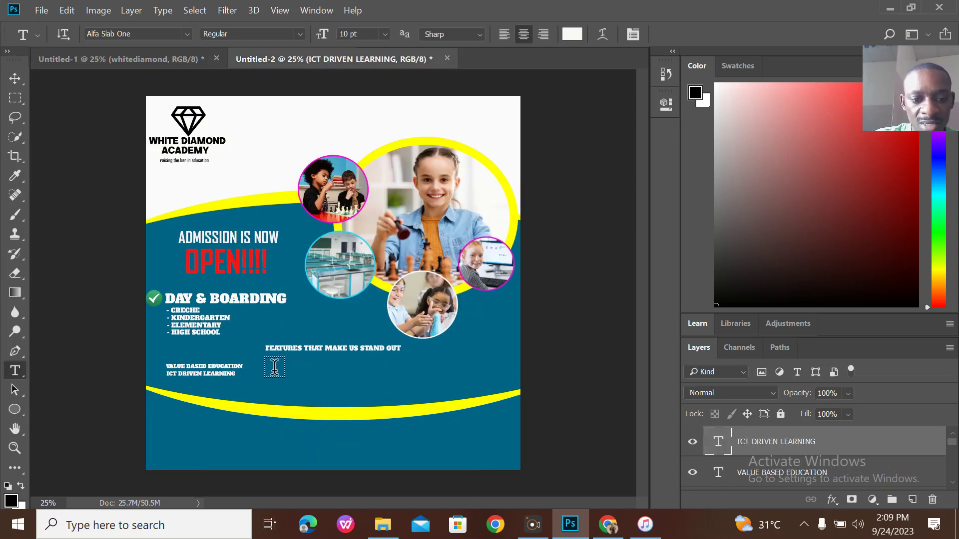
pyautogui.click(275, 371)
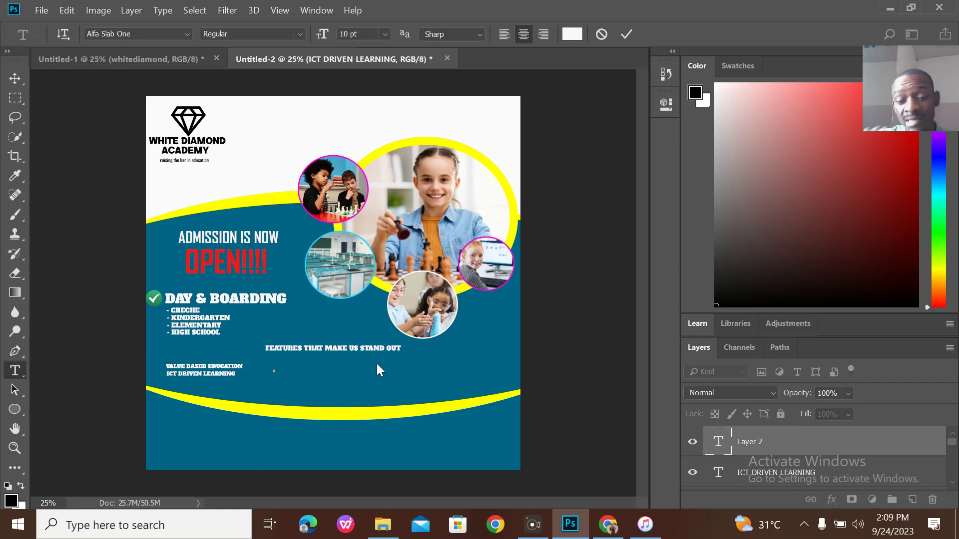
pyautogui.write('STRONG')
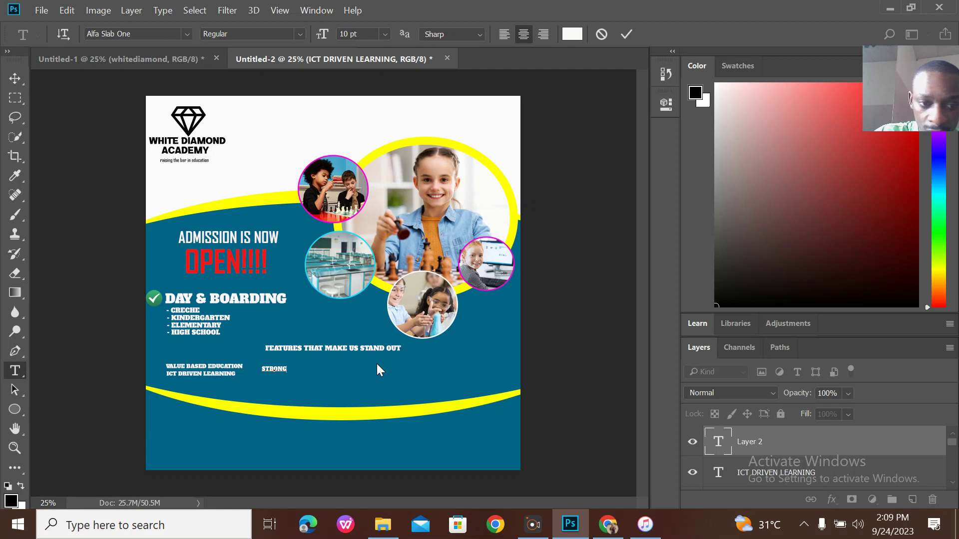
pyautogui.write(' ACADE')
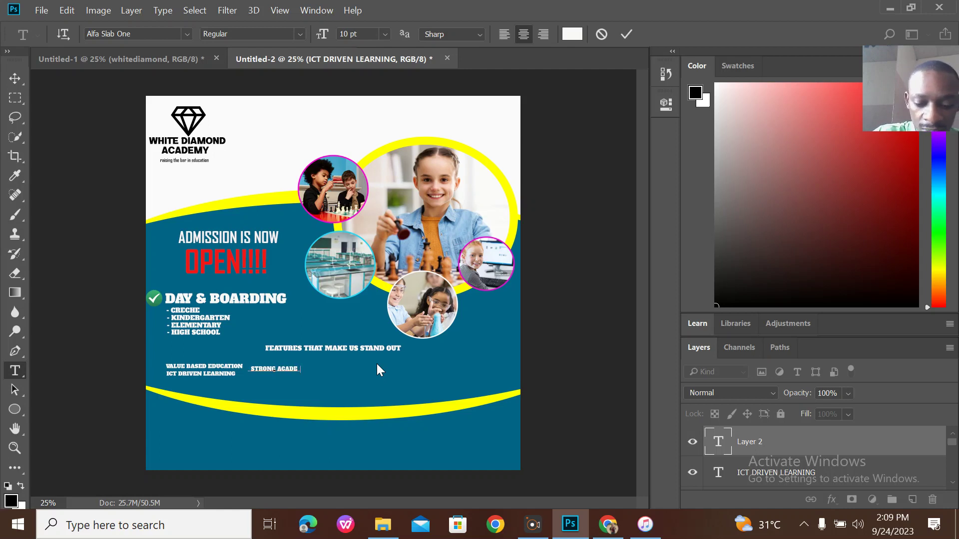
pyautogui.write('MIC TRAC')
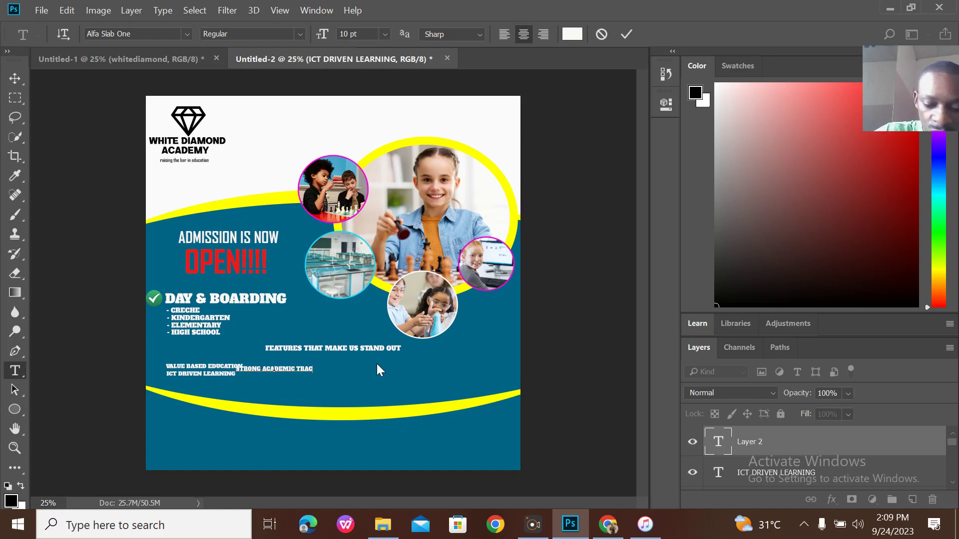
pyautogui.write('K RECORD')
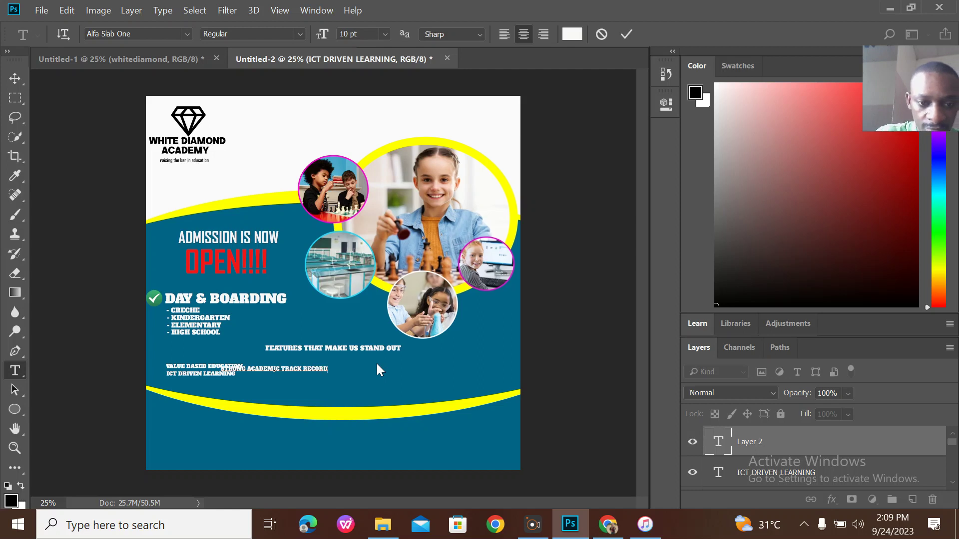
pyautogui.moveTo(371, 368)
pyautogui.mouseDown()
pyautogui.moveTo(382, 375)
pyautogui.moveTo(374, 371)
pyautogui.mouseUp()
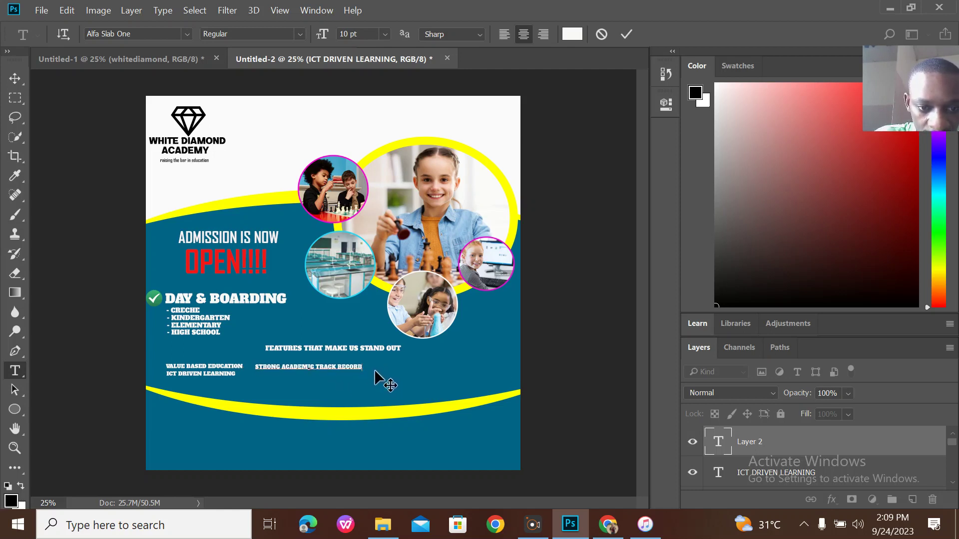
pyautogui.click(628, 33)
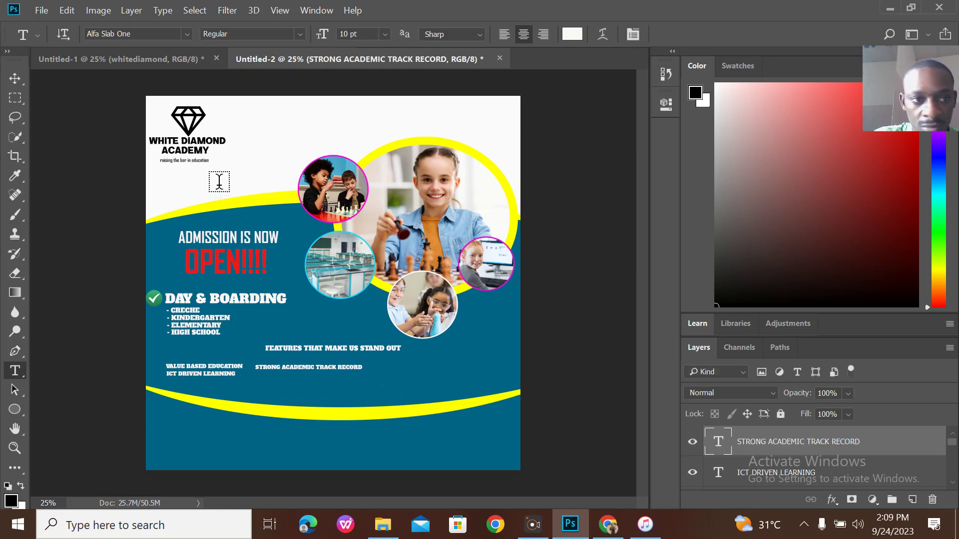
pyautogui.click(15, 78)
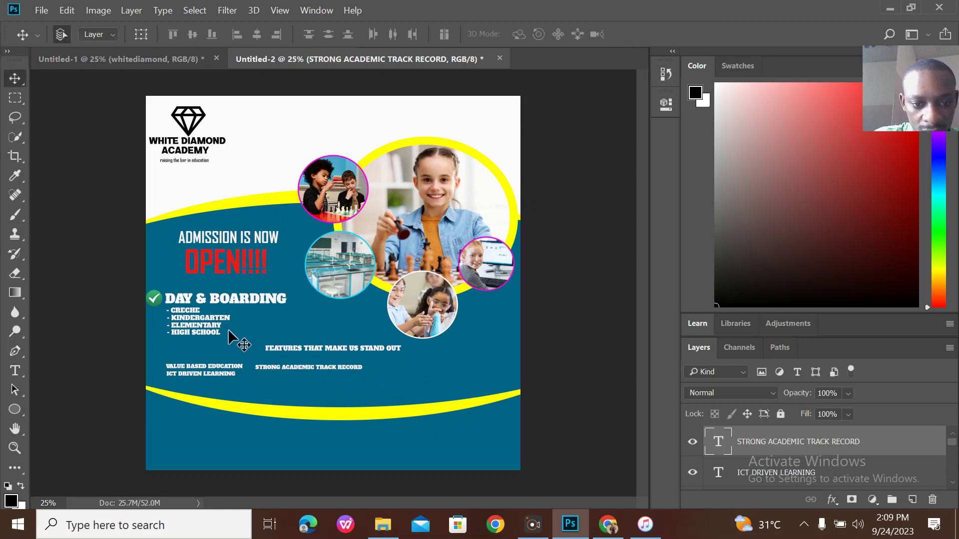
pyautogui.moveTo(321, 370); pyautogui.dragTo(332, 367)
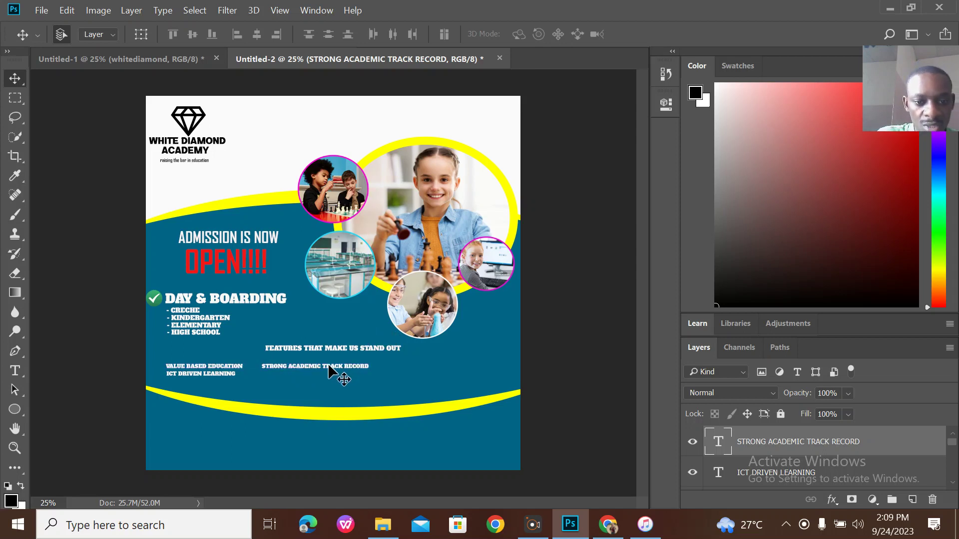
pyautogui.click(161, 59)
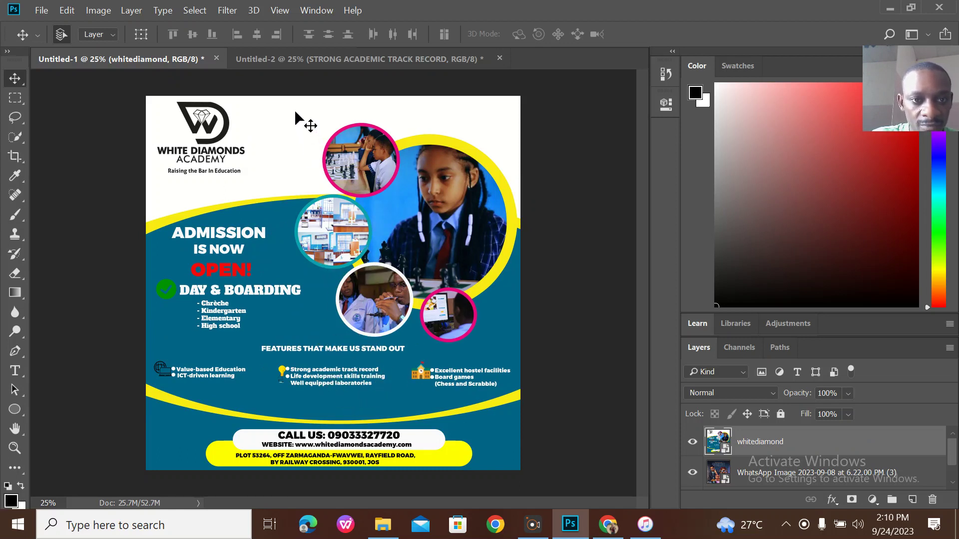
pyautogui.click(290, 58)
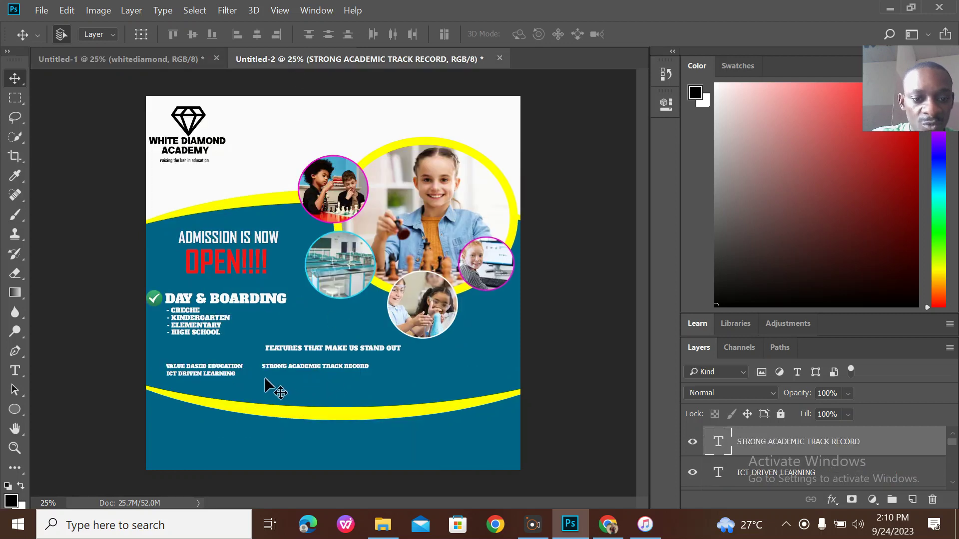
# Add LIFE DEVELOPMENT SKILLS TRAINING aligned under STRONG ACADEMIC TRACK RECORD.
pyautogui.click(14, 371)
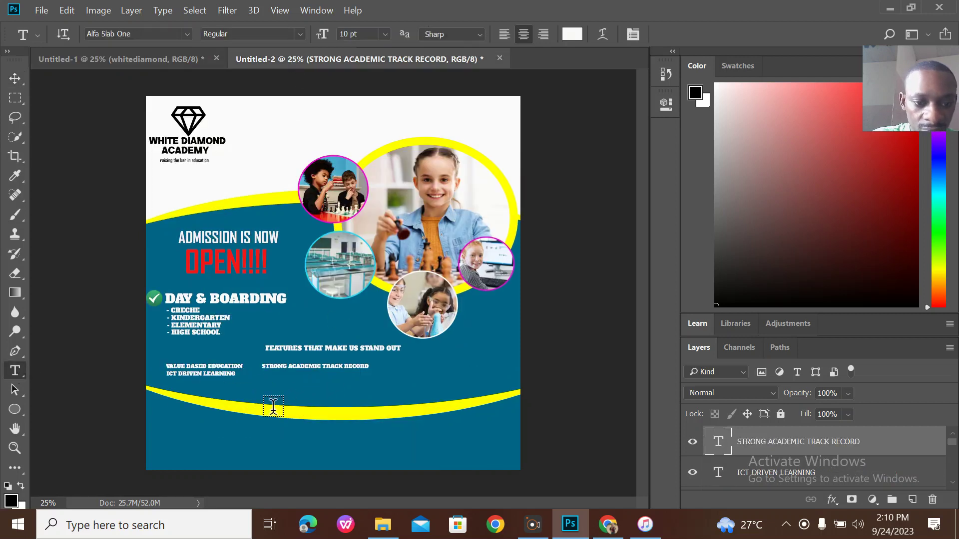
pyautogui.click(263, 372)
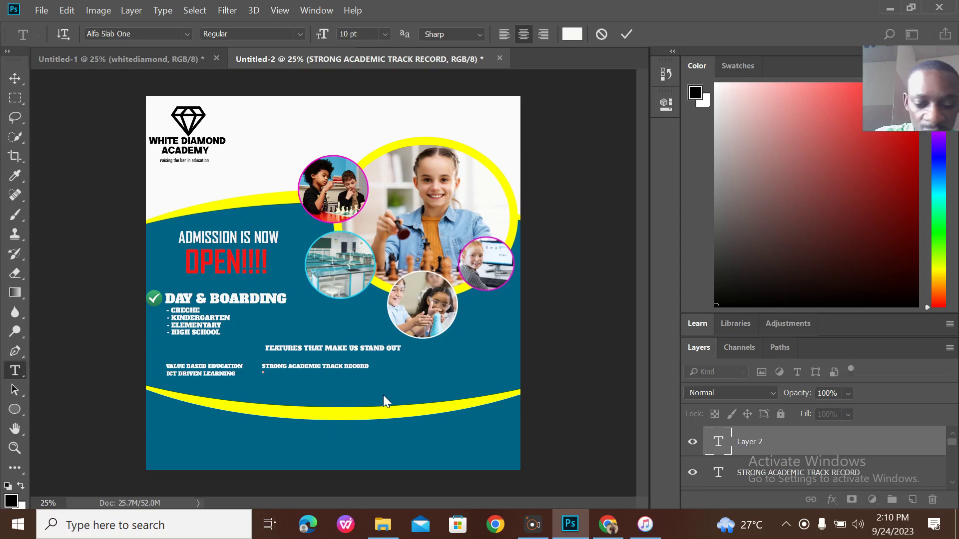
pyautogui.write('LIFE')
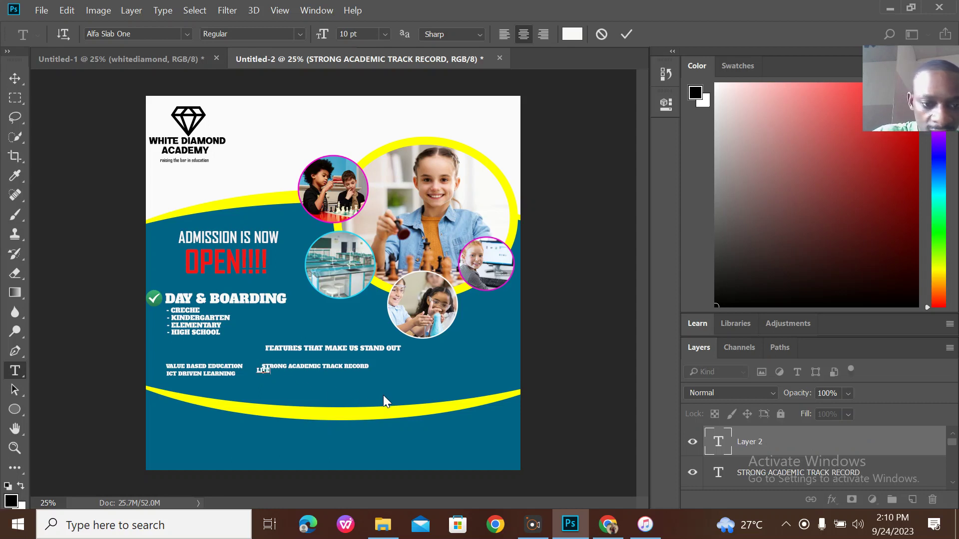
pyautogui.write(' DEVEL')
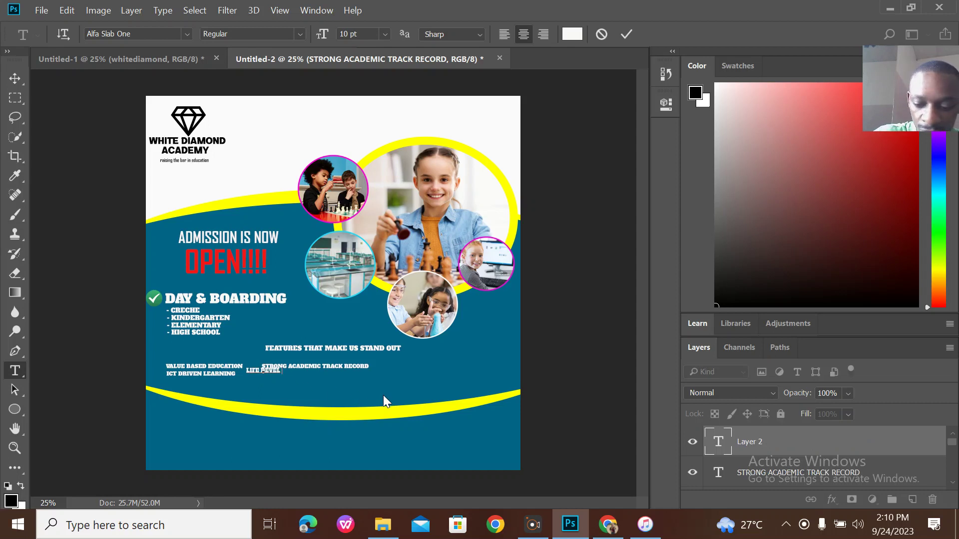
pyautogui.write('OPMENT S')
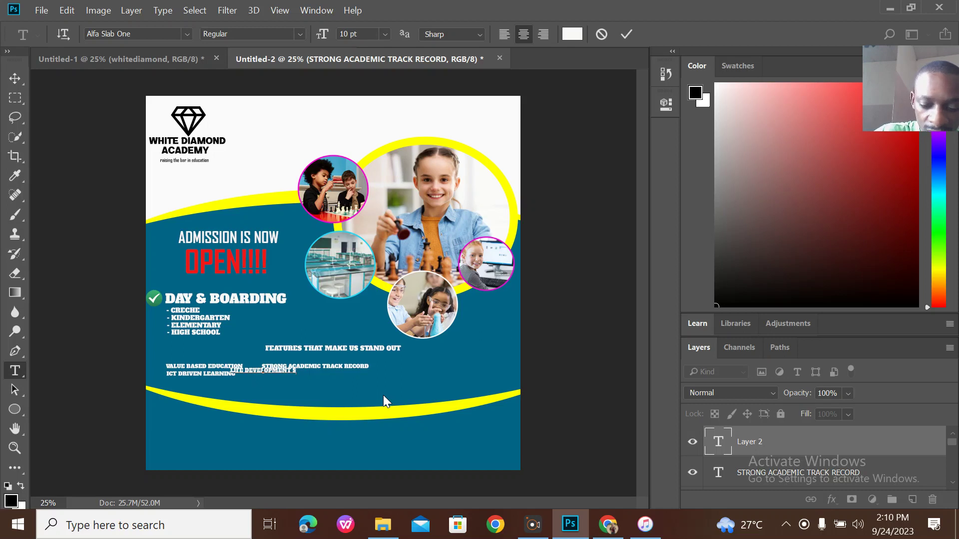
pyautogui.write('KILLS')
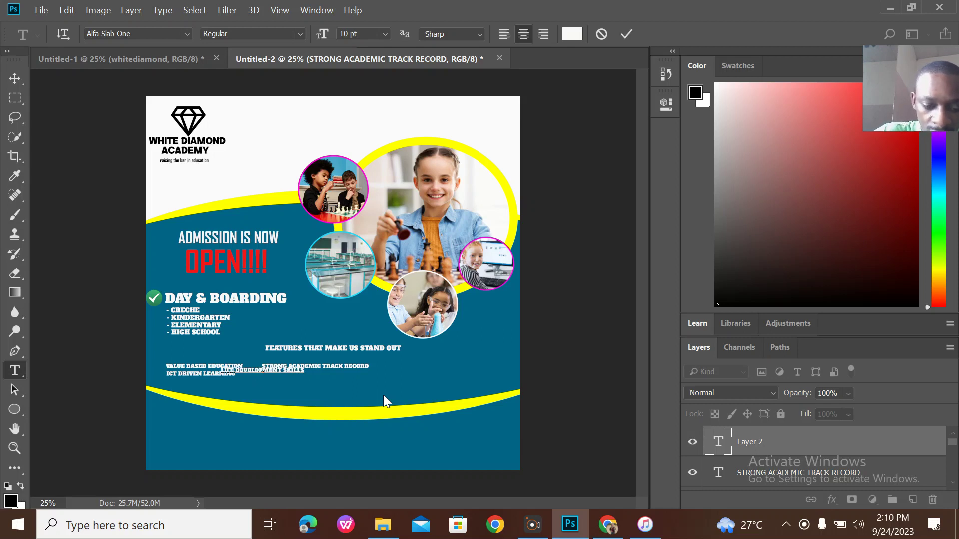
pyautogui.write(' IRAINING')
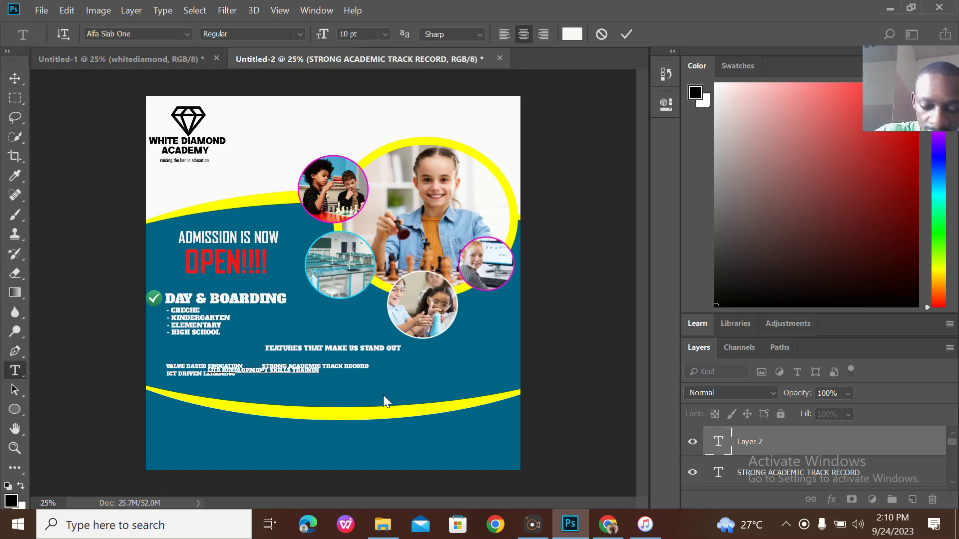
pyautogui.moveTo(349, 385); pyautogui.dragTo(392, 384)
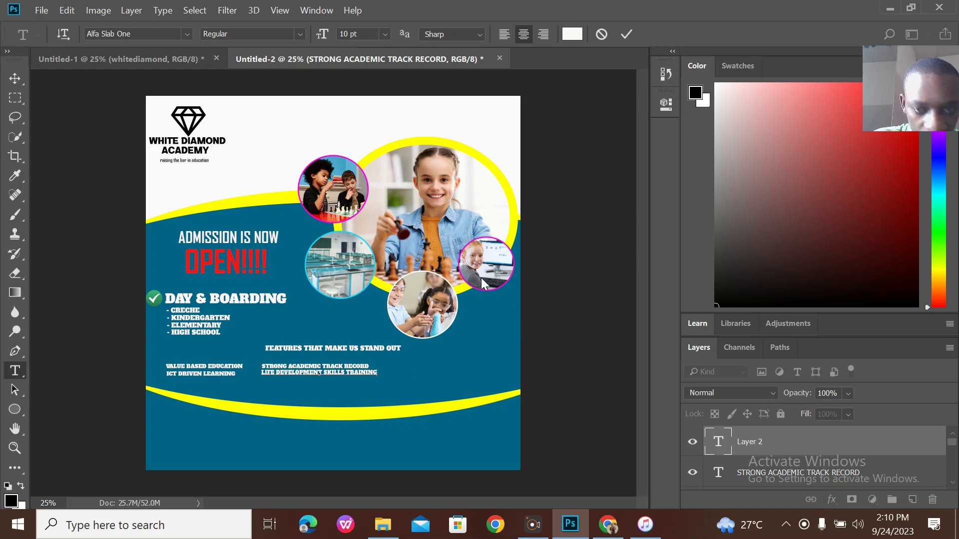
pyautogui.click(627, 33)
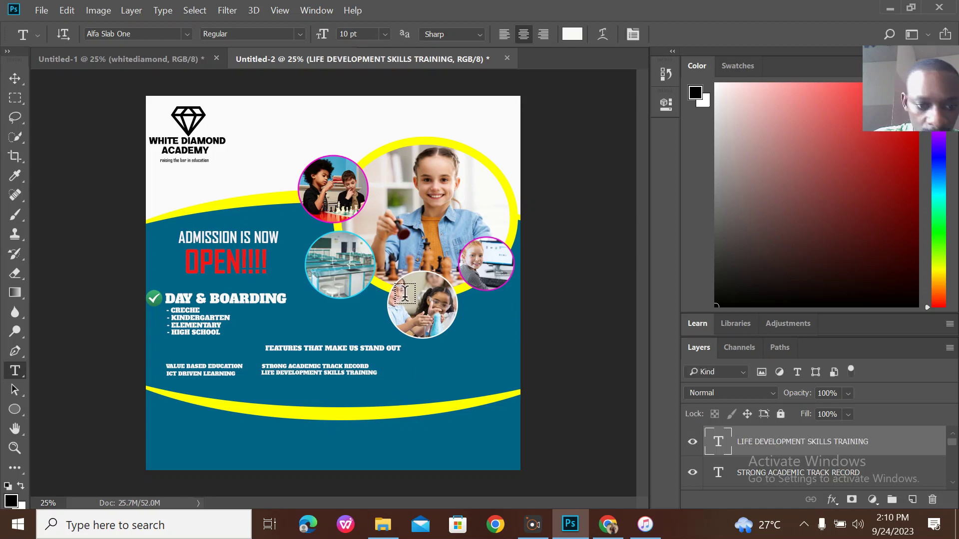
pyautogui.click(113, 59)
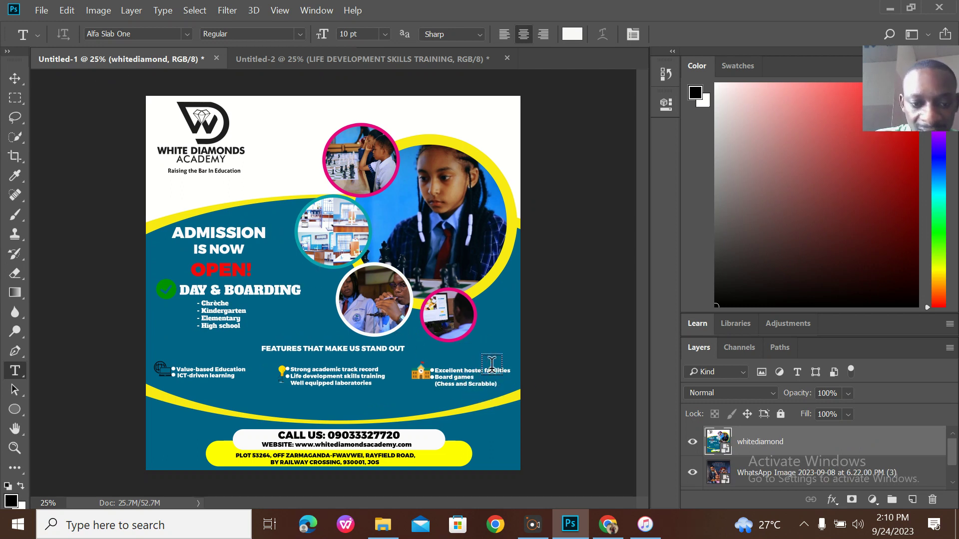
pyautogui.click(310, 58)
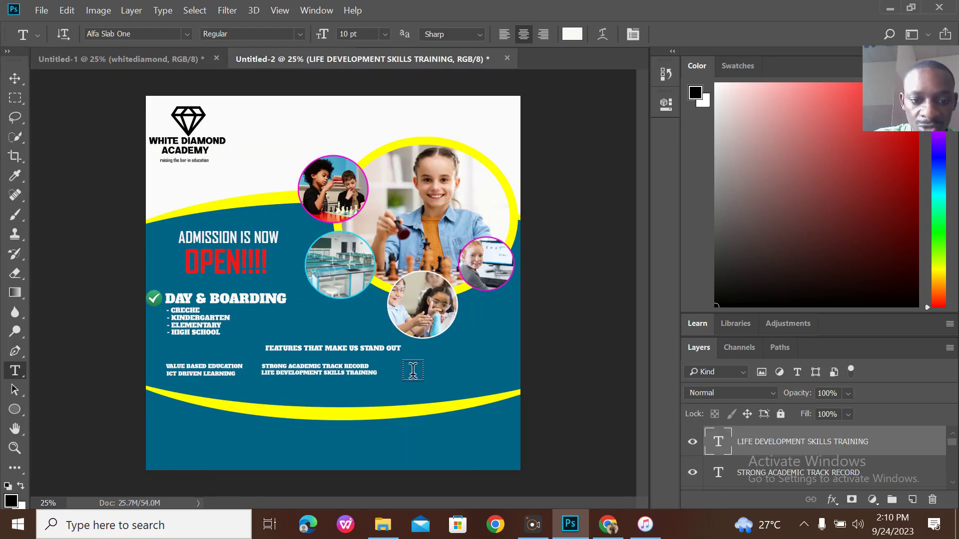
# Add EXCELLENT HOSTEL FACILITIES as a third column beside the second one.
pyautogui.click(410, 369)
pyautogui.write('EXCELL')
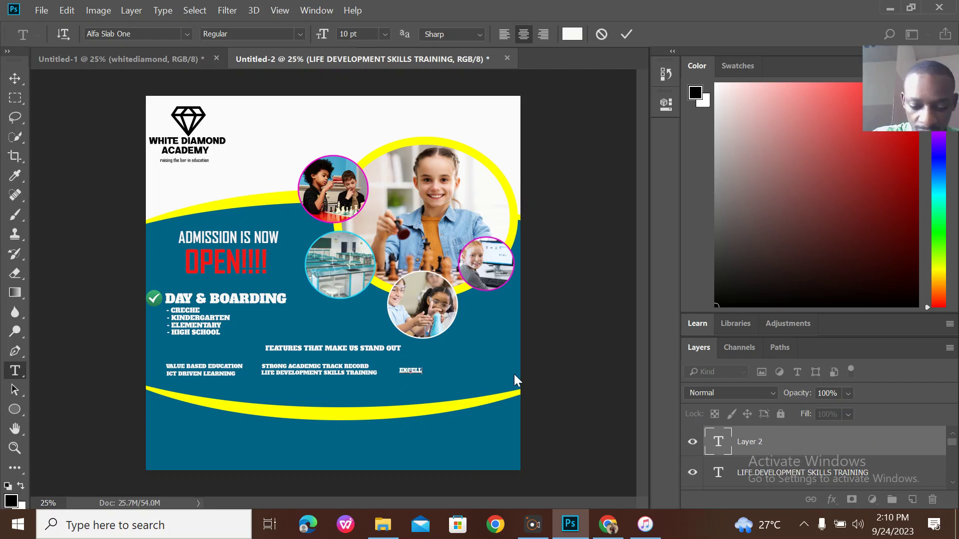
pyautogui.write('ENT')
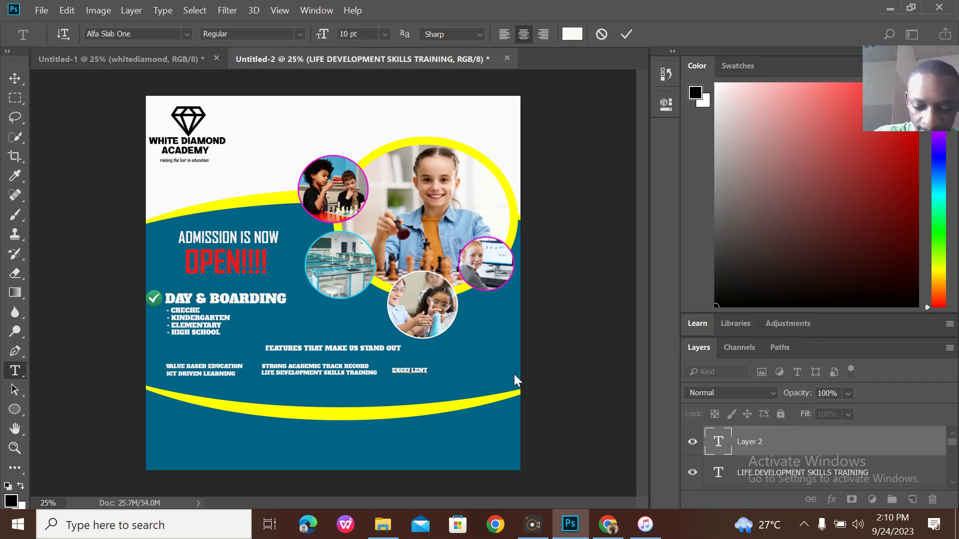
pyautogui.write(' HOSTE')
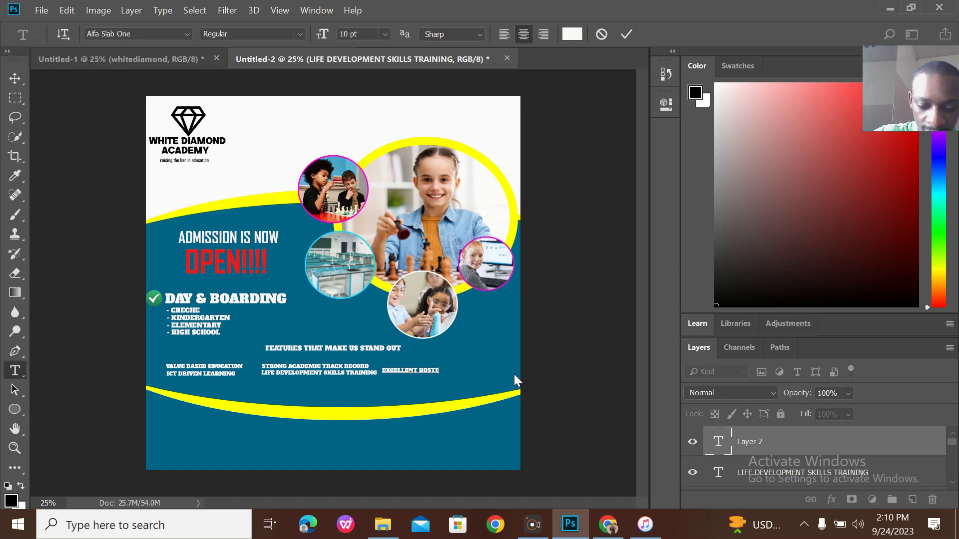
pyautogui.write('L FAC')
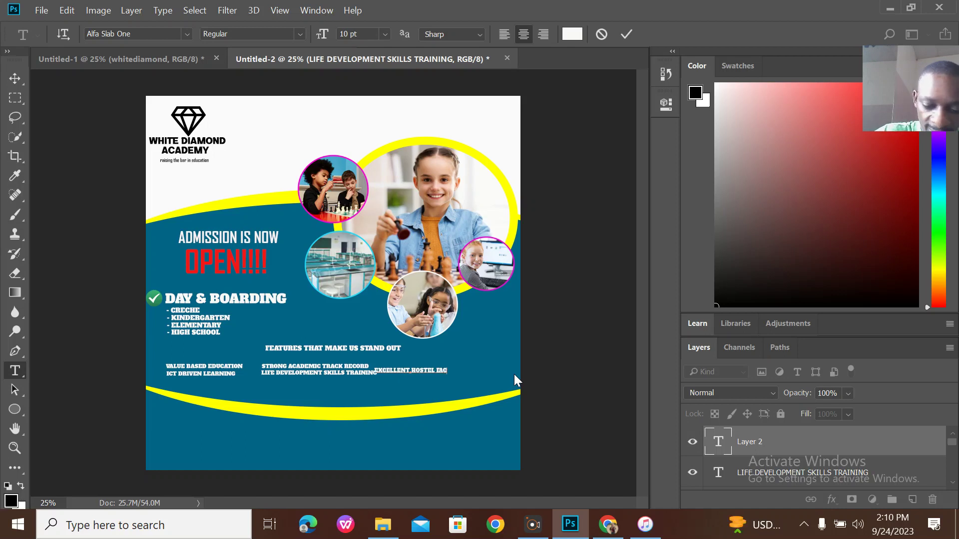
pyautogui.write('ILITIES')
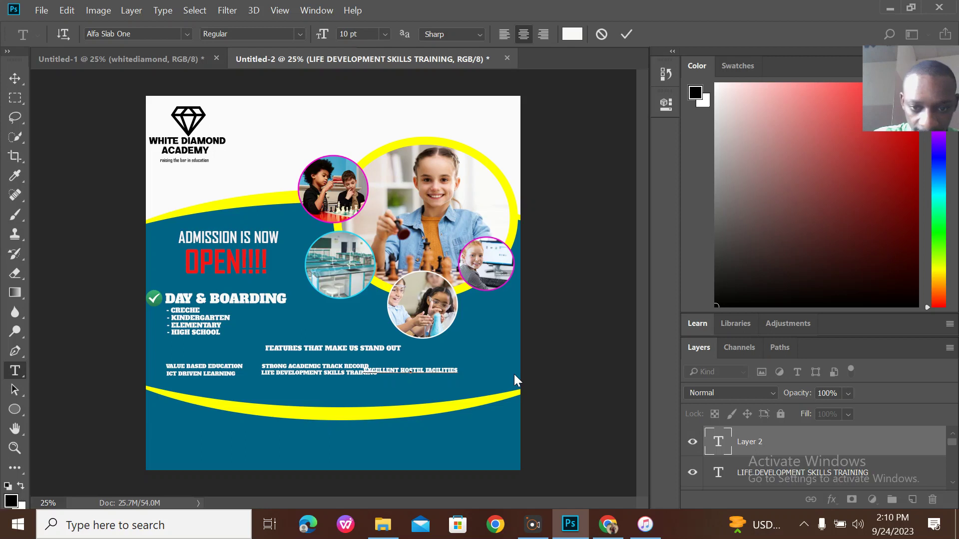
pyautogui.moveTo(479, 378); pyautogui.dragTo(524, 371)
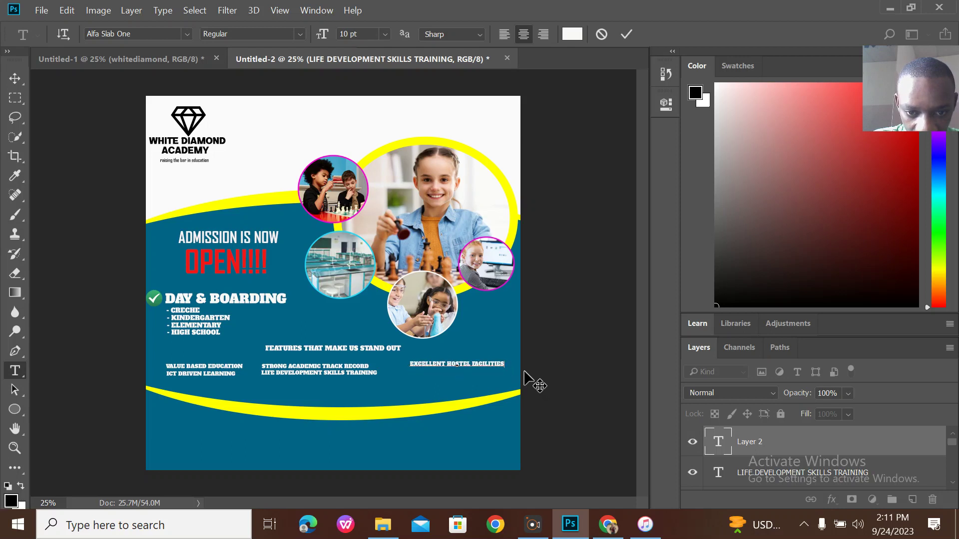
pyautogui.click(625, 34)
pyautogui.click(15, 78)
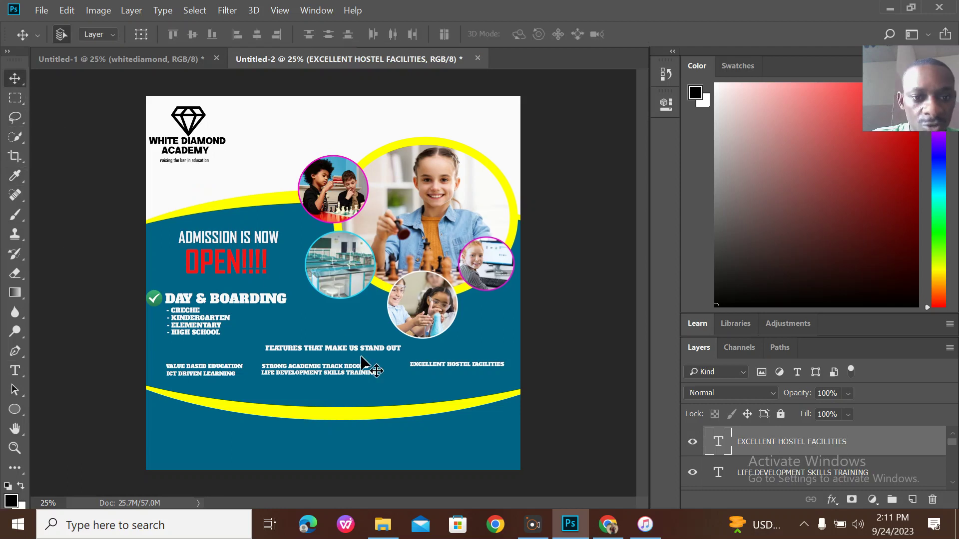
pyautogui.moveTo(456, 363); pyautogui.dragTo(456, 365)
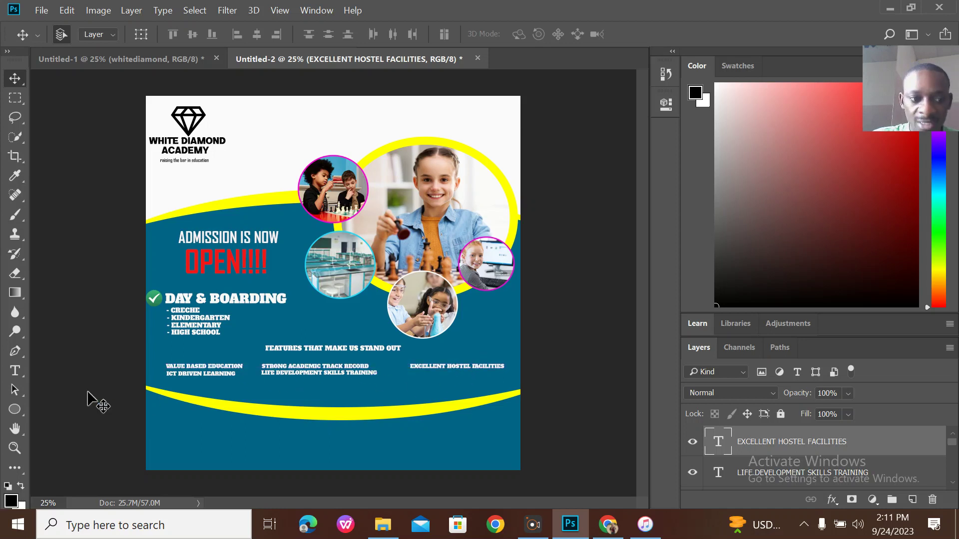
# Add BOARDING GAMES directly under EXCELLENT HOSTEL FACILITIES.
pyautogui.click(15, 371)
pyautogui.click(414, 386)
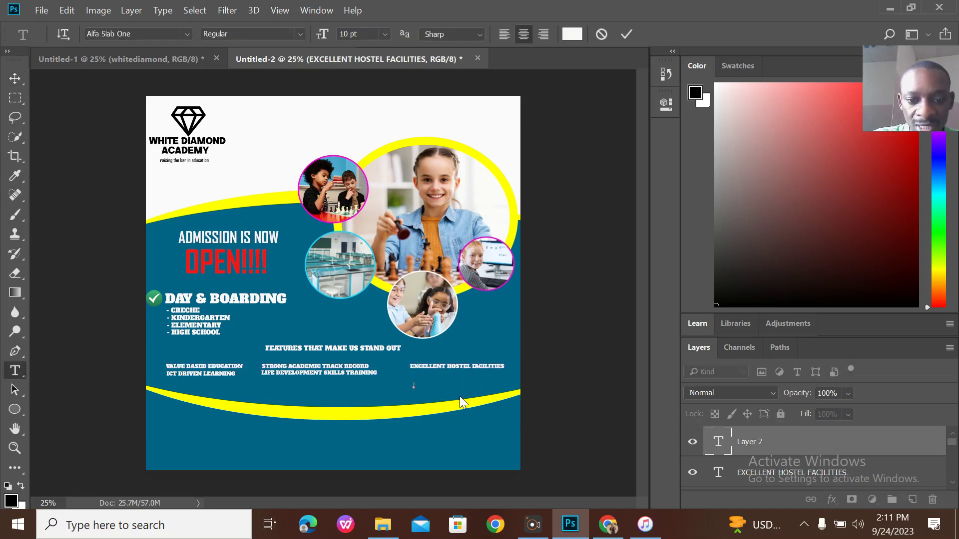
pyautogui.write('BOARD')
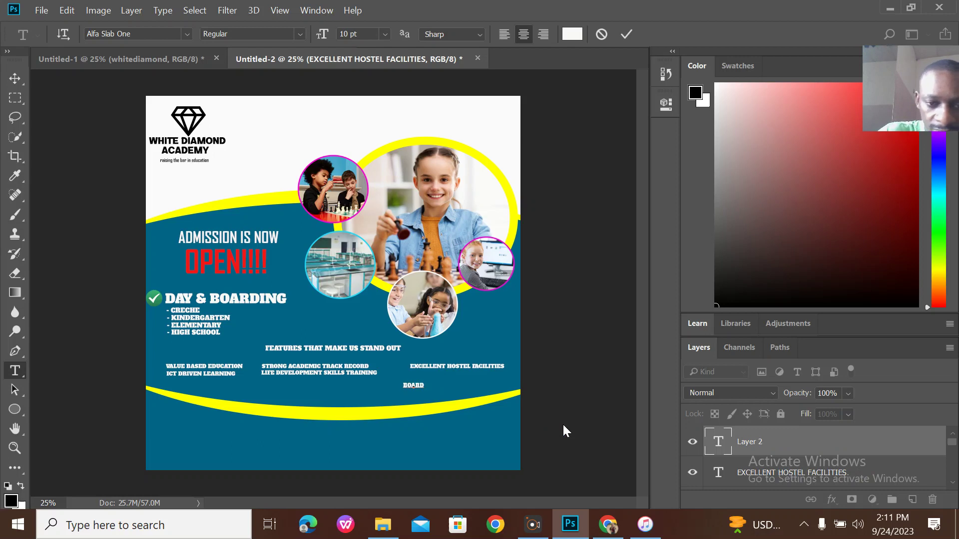
pyautogui.write('ING GAMES')
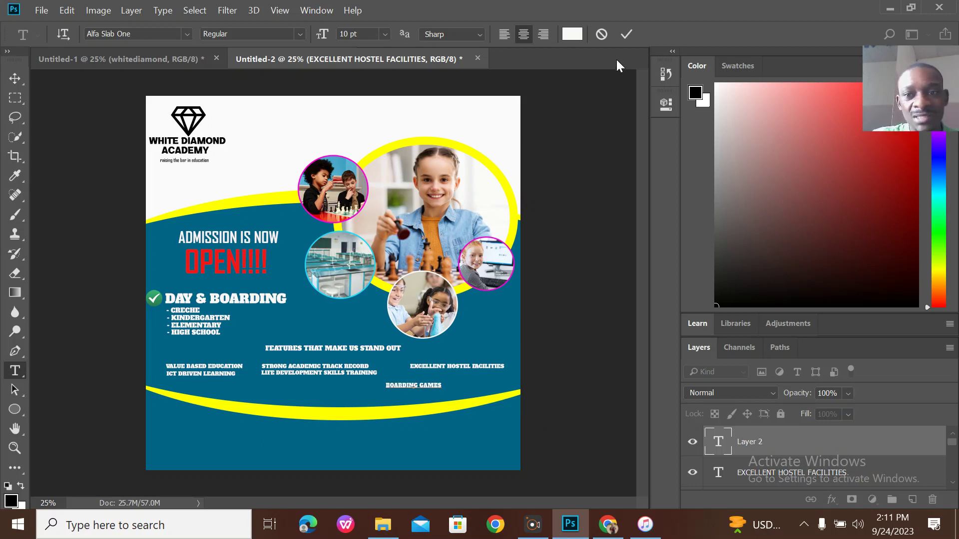
pyautogui.click(622, 36)
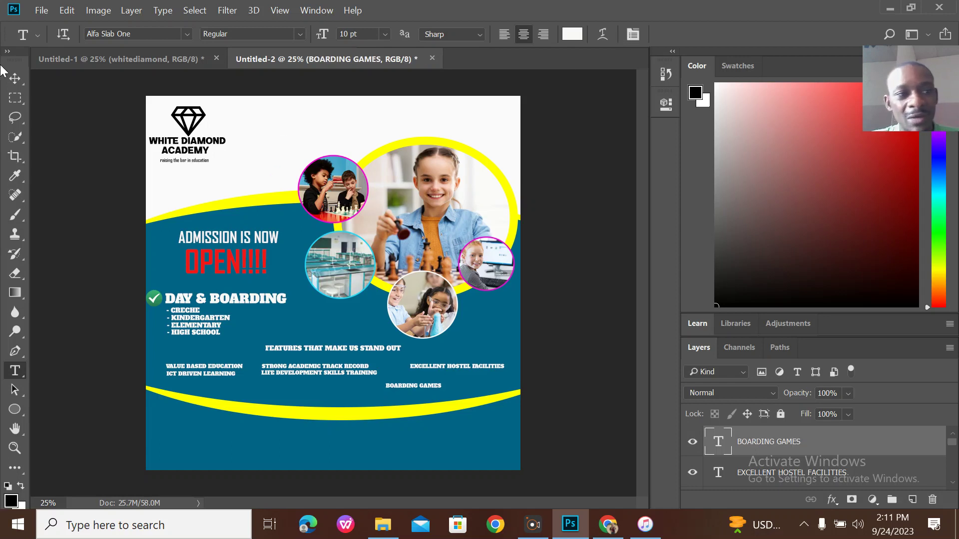
pyautogui.click(15, 78)
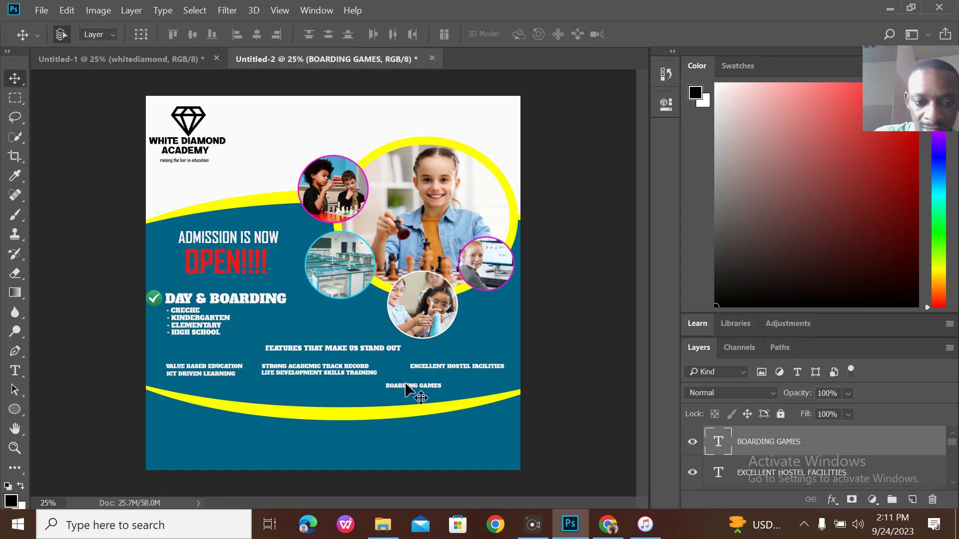
pyautogui.moveTo(406, 387); pyautogui.dragTo(431, 376)
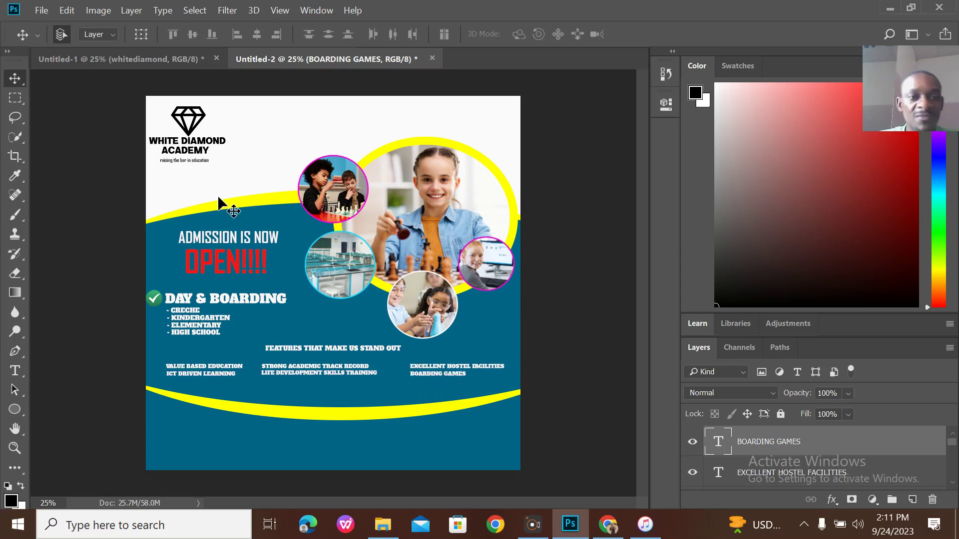
# Search KindPNG for INTERNET in the maximized browser.
pyautogui.click(172, 65)
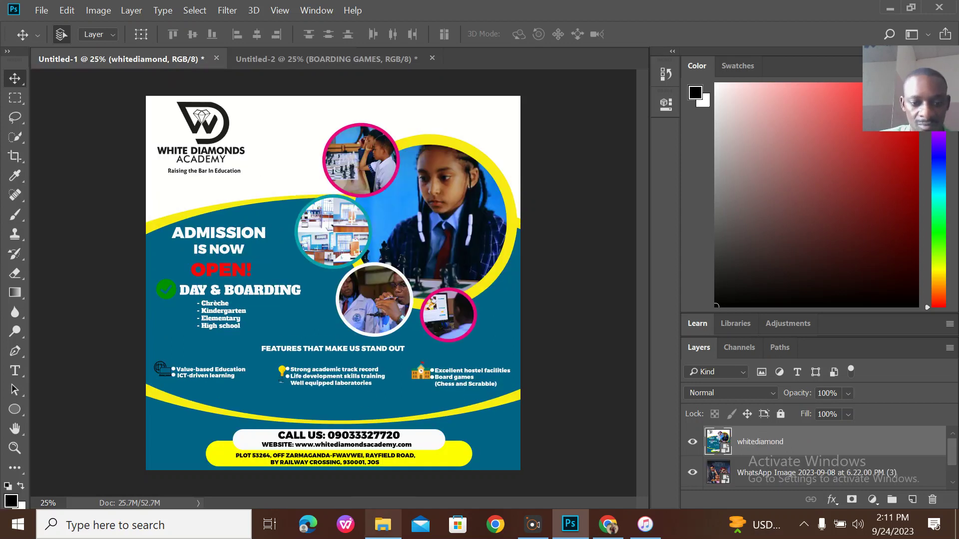
pyautogui.click(608, 524)
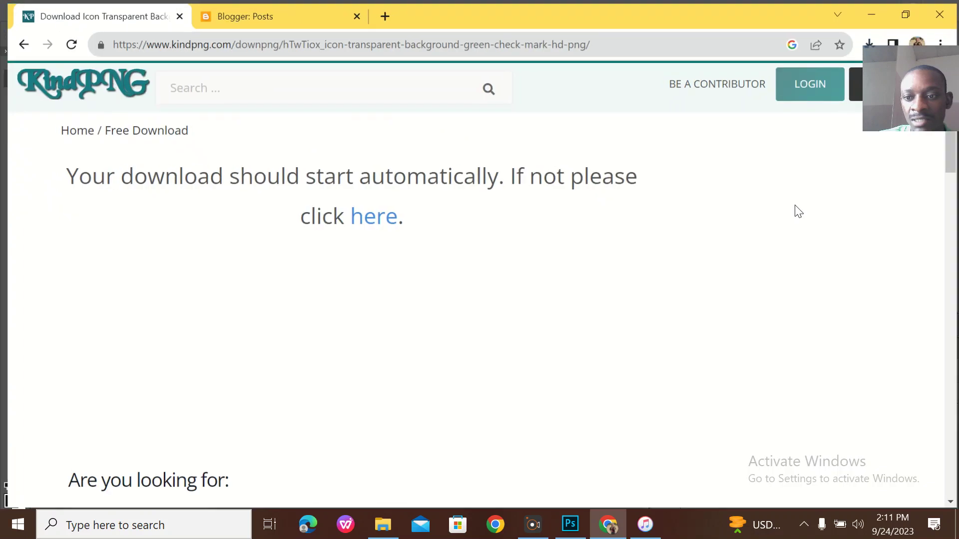
pyautogui.click(801, 215)
pyautogui.click(375, 84)
pyautogui.write('INTE')
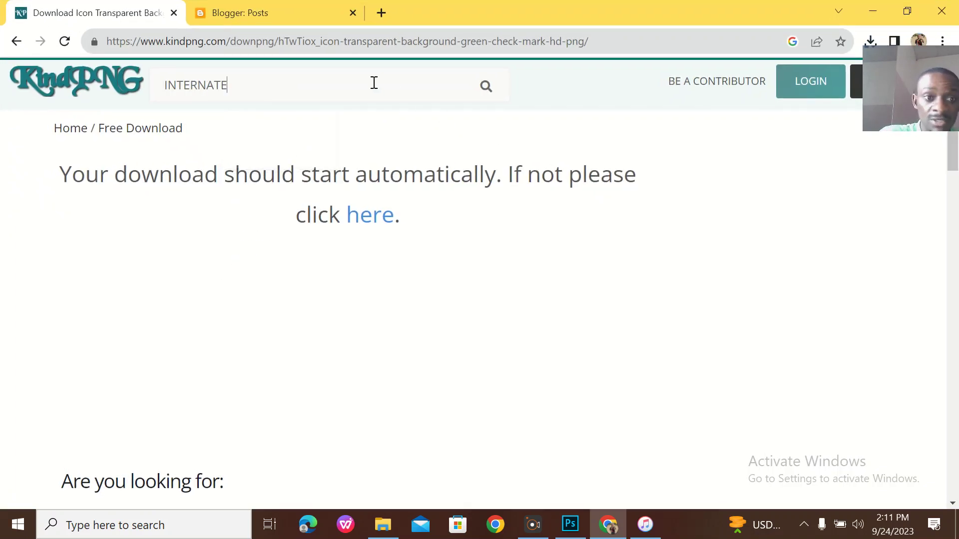
pyautogui.write('RNE')
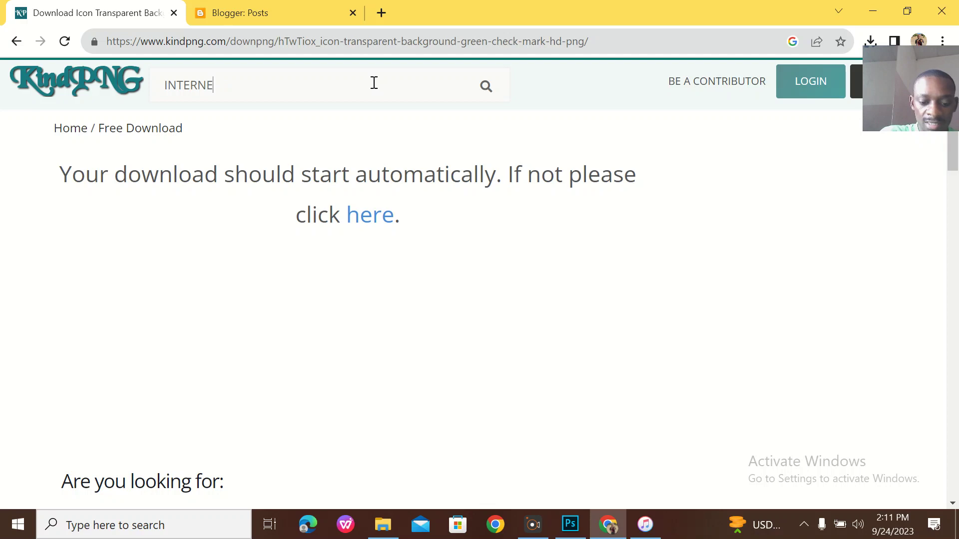
pyautogui.write('T')
pyautogui.press('Return')
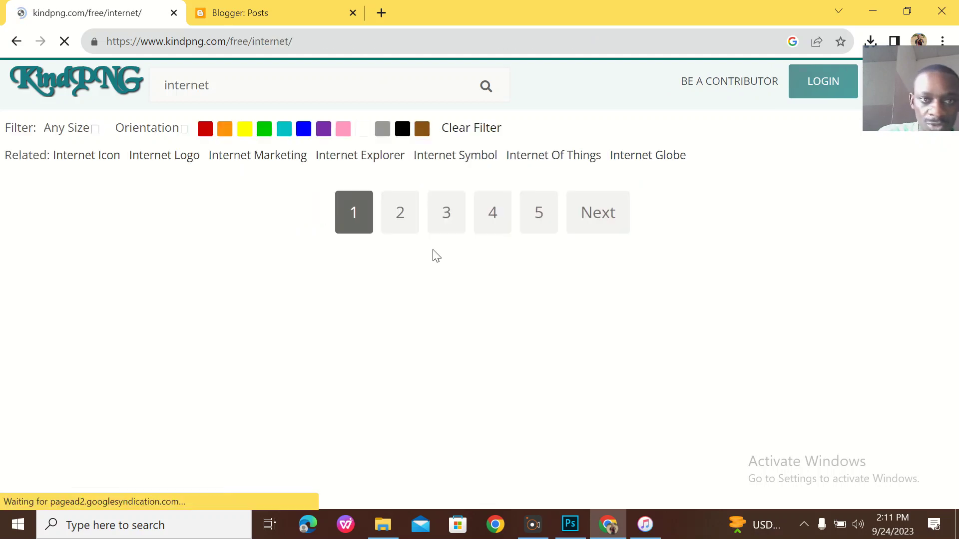
# Open the globe-with-cursor icon and download it as a free PNG.
pyautogui.scroll(-2, 492, 323)
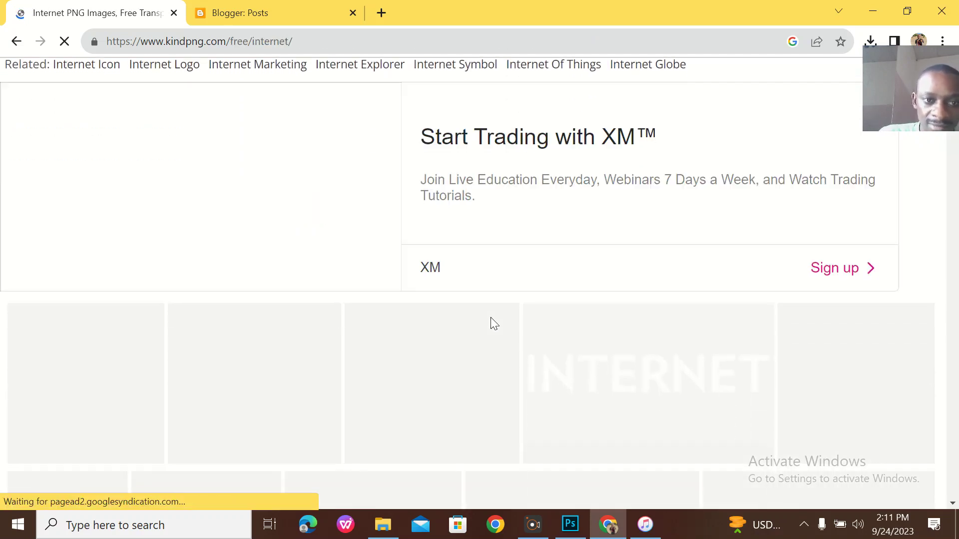
pyautogui.scroll(-2, 492, 321)
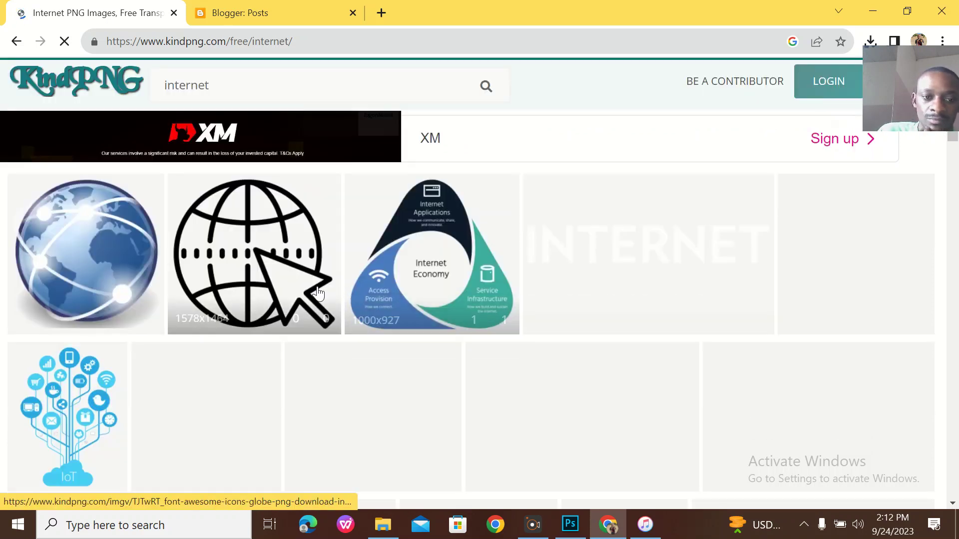
pyautogui.click(269, 269)
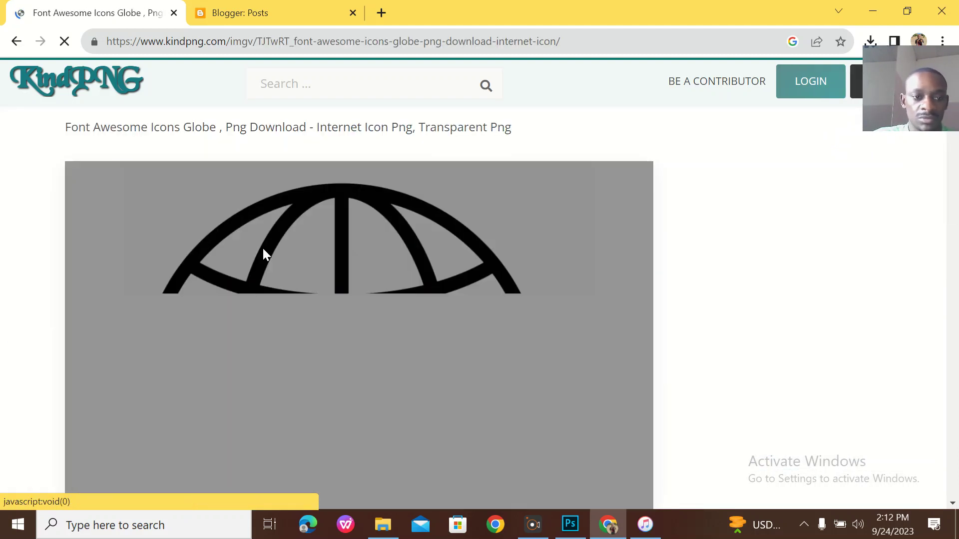
pyautogui.scroll(-10, 402, 234)
pyautogui.scroll(-4, 402, 234)
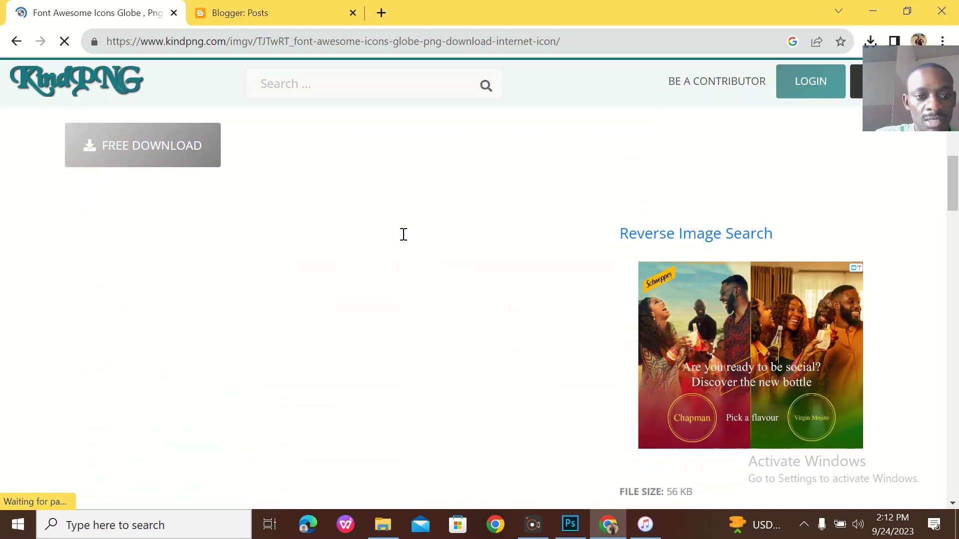
pyautogui.click(188, 143)
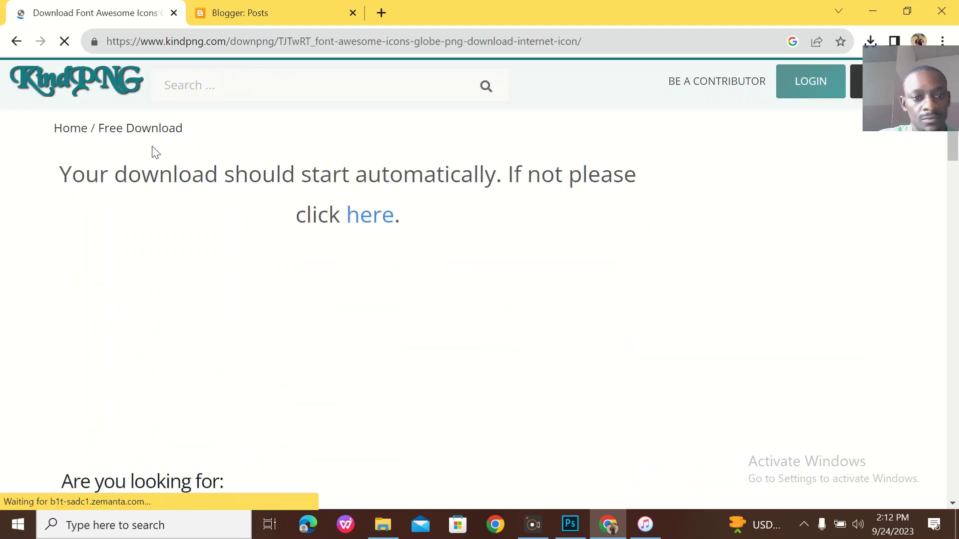
pyautogui.click(915, 13)
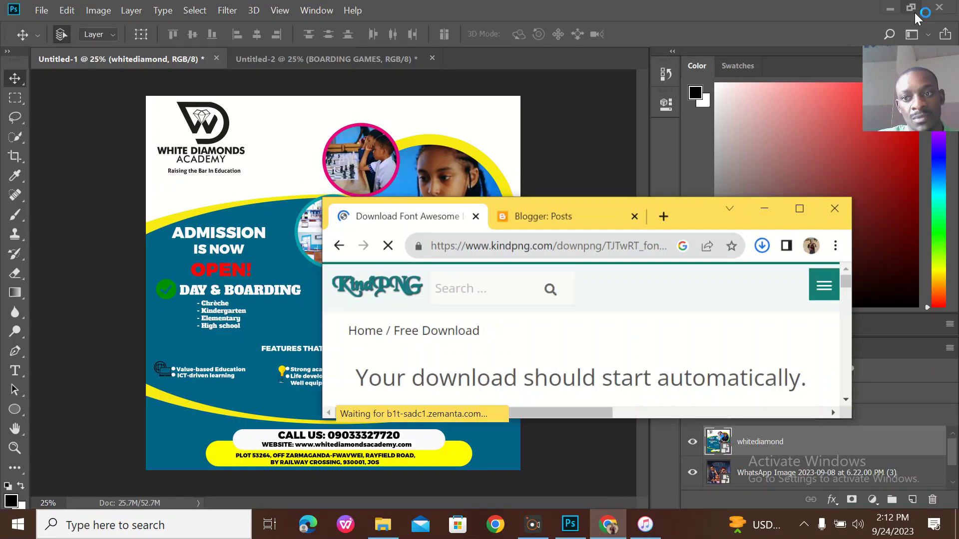
# Place kindpng_526766.png scaled to about 2% beside VALUE BASED EDUCATION.
pyautogui.moveTo(657, 297); pyautogui.dragTo(185, 352)
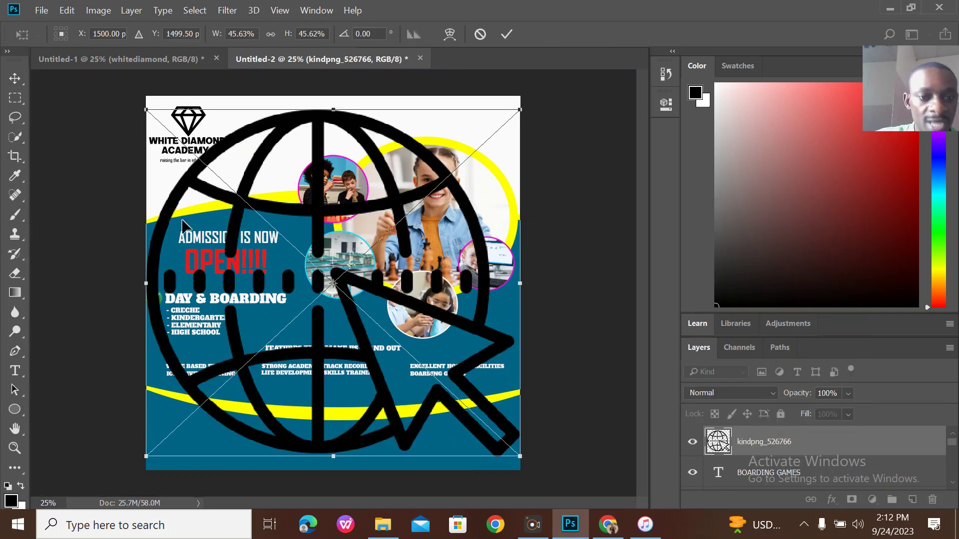
pyautogui.moveTo(141, 103); pyautogui.dragTo(524, 420)
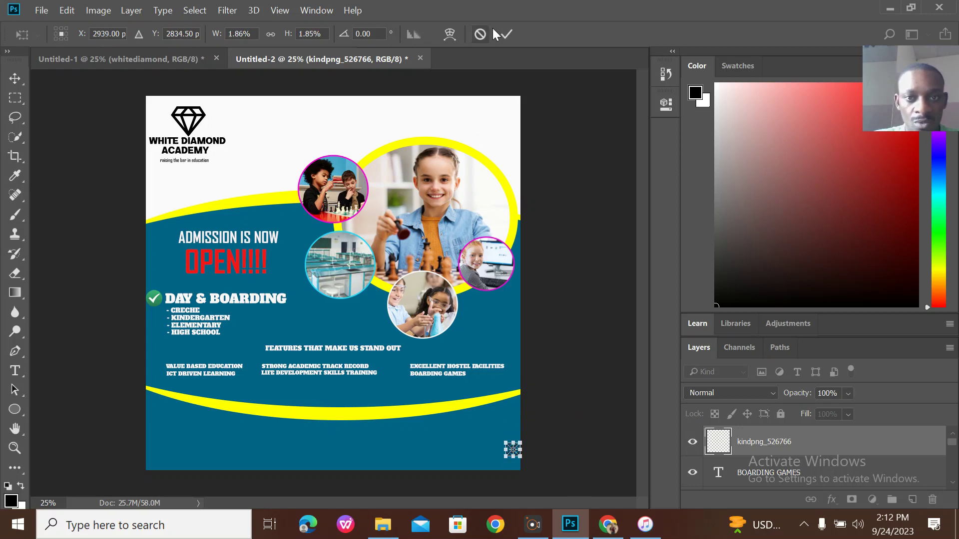
pyautogui.click(506, 34)
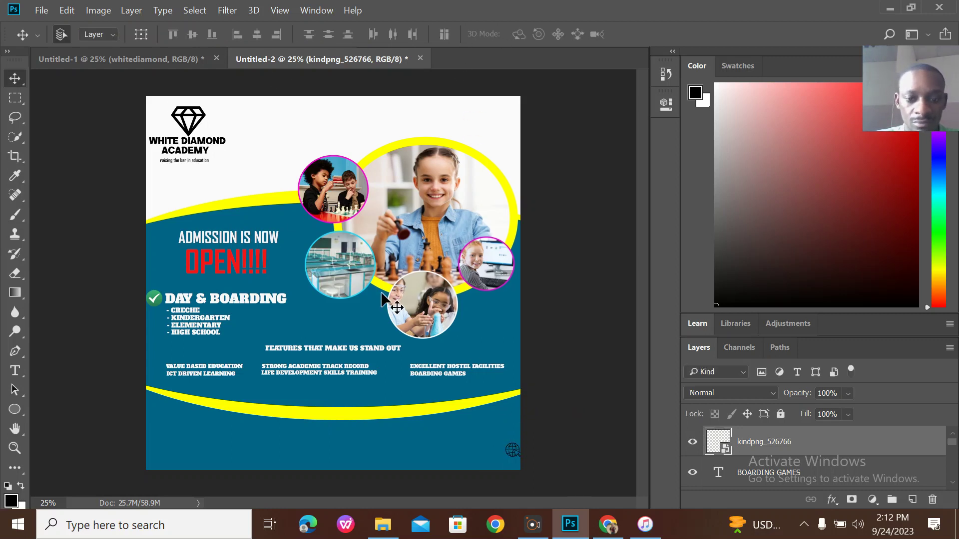
pyautogui.moveTo(510, 456); pyautogui.dragTo(230, 403)
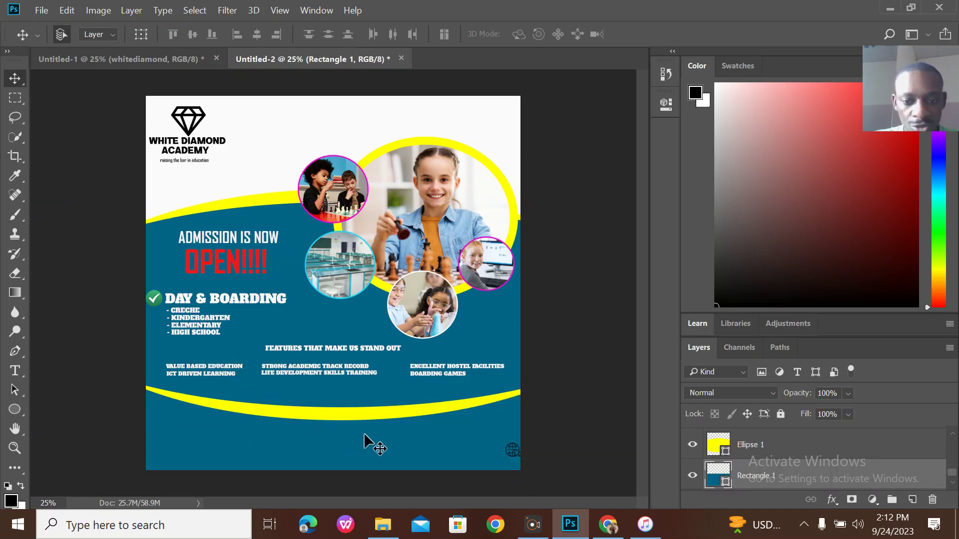
pyautogui.click(511, 452)
pyautogui.moveTo(511, 452); pyautogui.dragTo(154, 370)
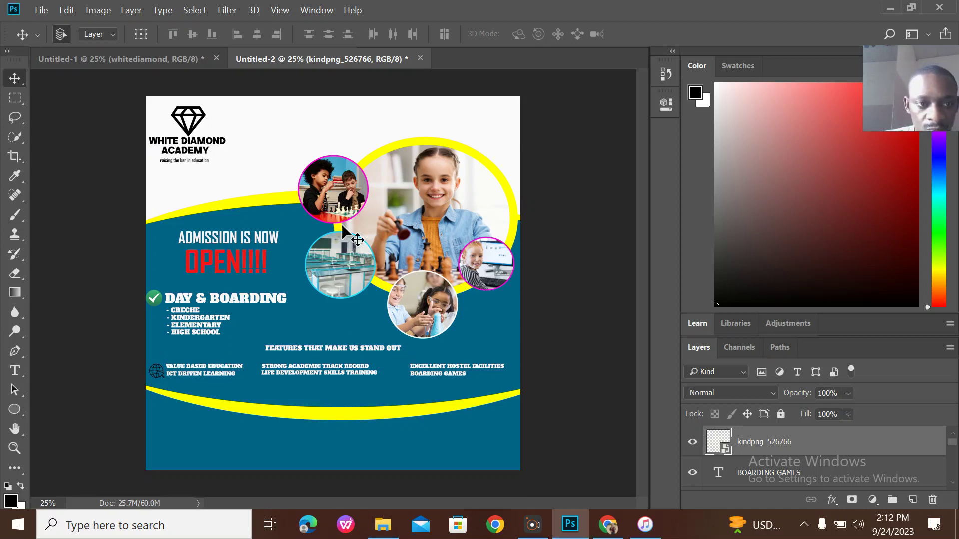
pyautogui.click(192, 63)
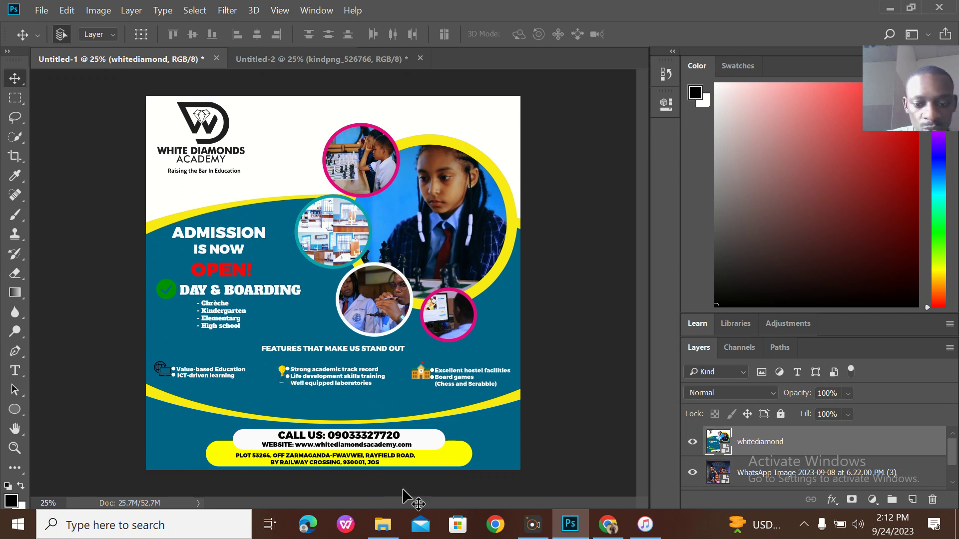
# Search KindPNG for IDEA in the maximized browser.
pyautogui.click(609, 522)
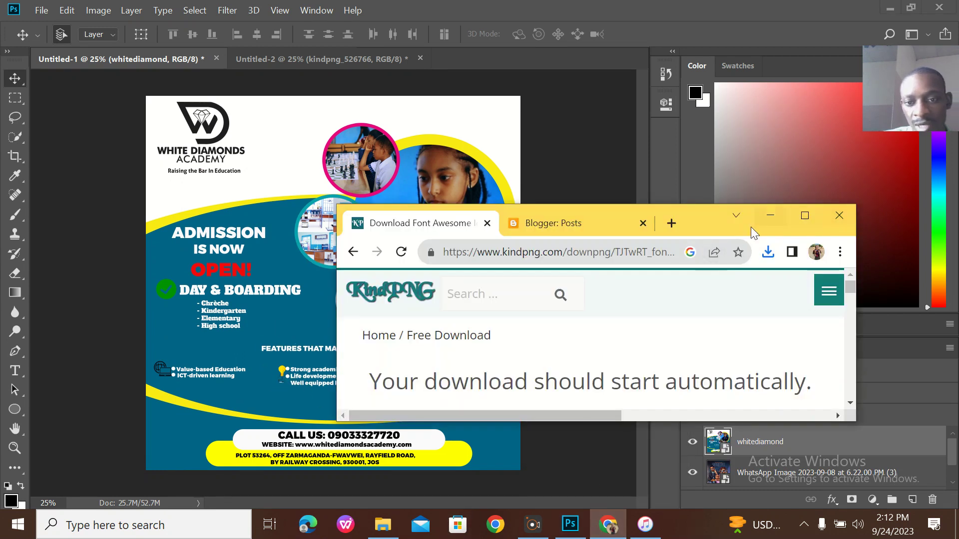
pyautogui.click(813, 214)
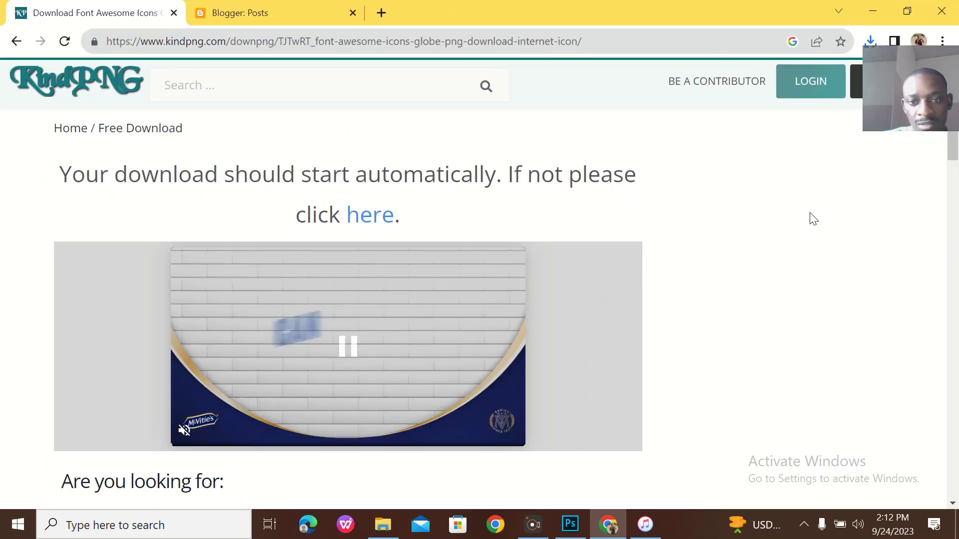
pyautogui.click(339, 82)
pyautogui.write('IDEA')
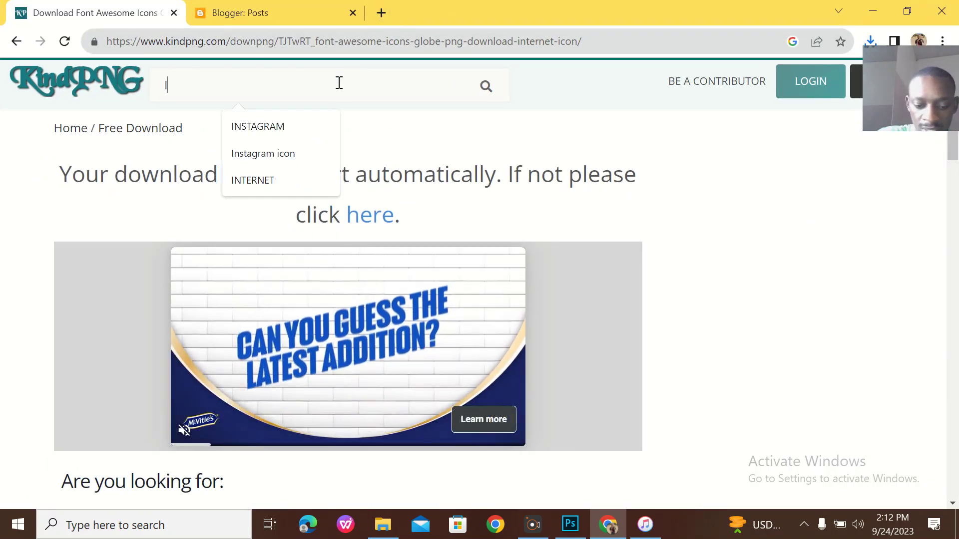
pyautogui.press('Return')
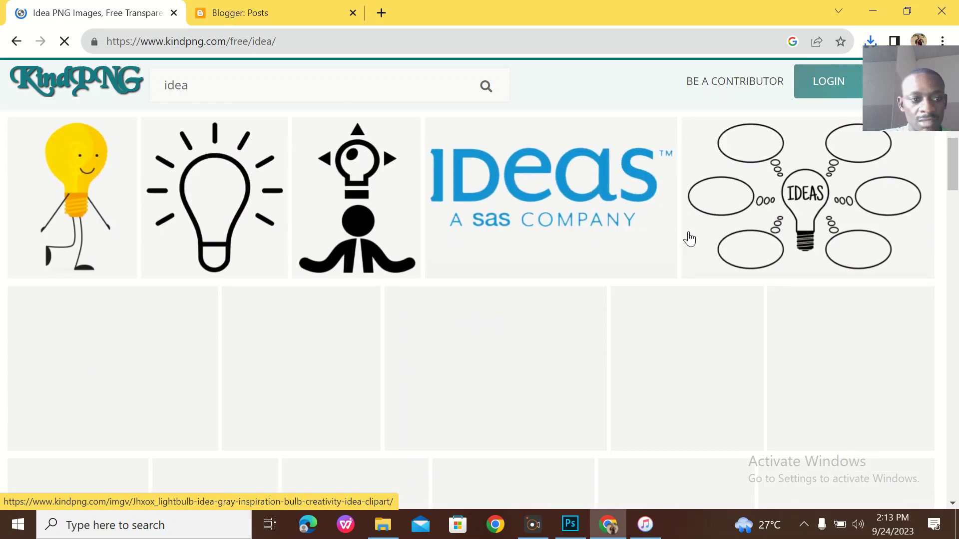
# Open the smiling walking lightbulb image and download it as kindpng_1768871.png.
pyautogui.scroll(-2, 688, 232)
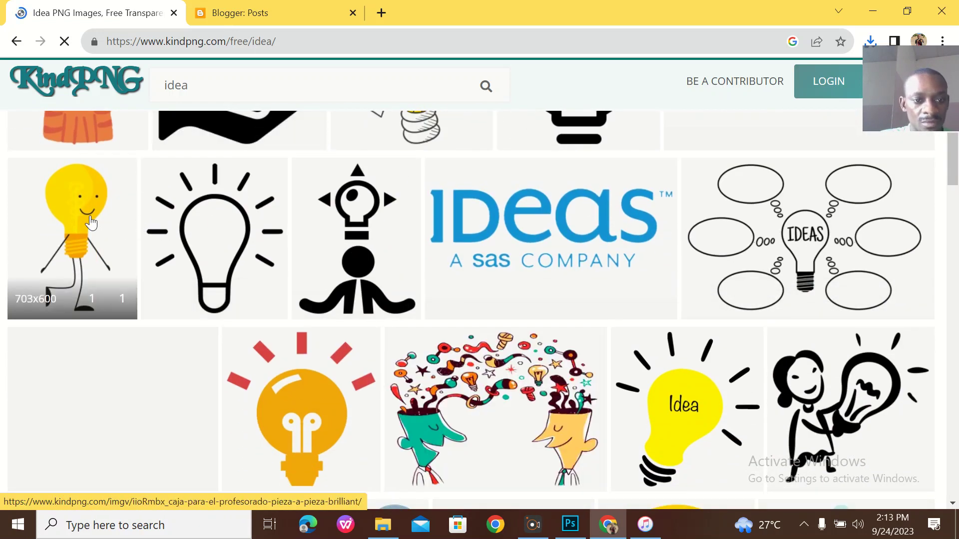
pyautogui.click(116, 226)
pyautogui.scroll(-10, 631, 298)
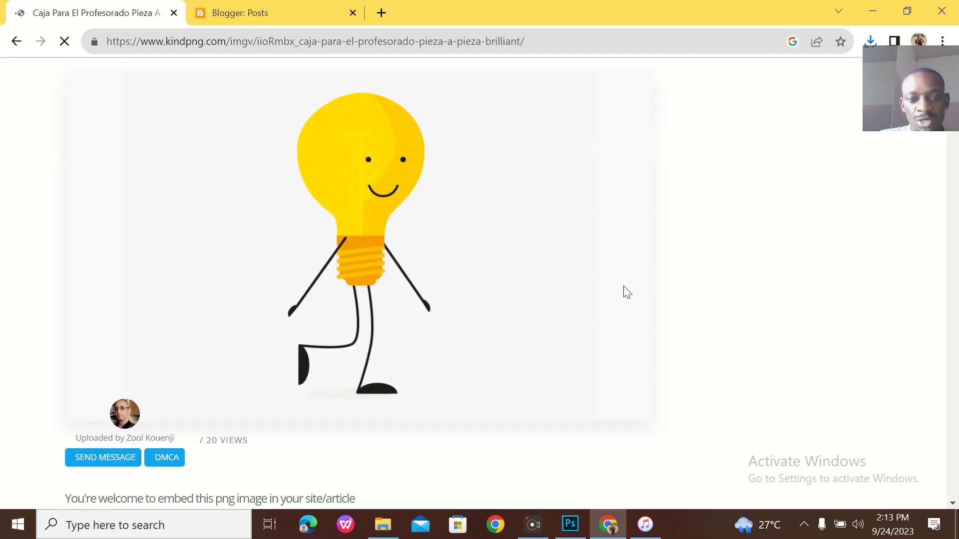
pyautogui.click(165, 265)
pyautogui.click(906, 10)
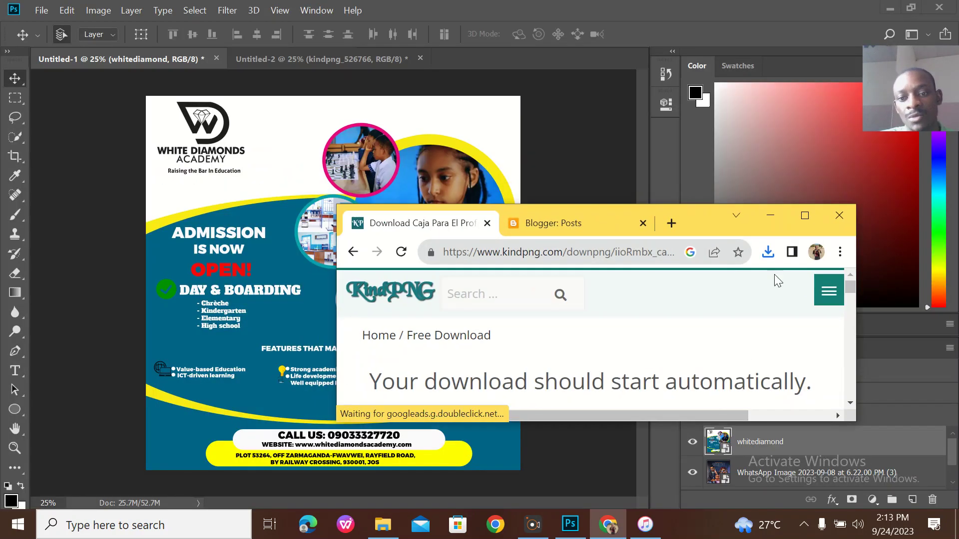
pyautogui.moveTo(680, 291); pyautogui.dragTo(340, 292)
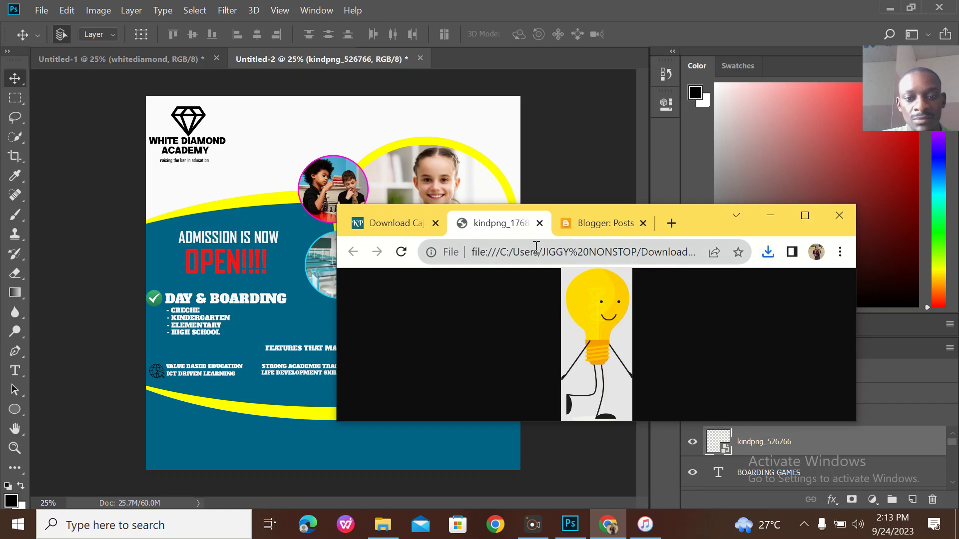
# Place the downloaded lightbulb on the flyer as a tiny icon beside STRONG ACADEMIC TRACK RECORD.
pyautogui.click(763, 256)
pyautogui.moveTo(641, 331); pyautogui.dragTo(297, 228)
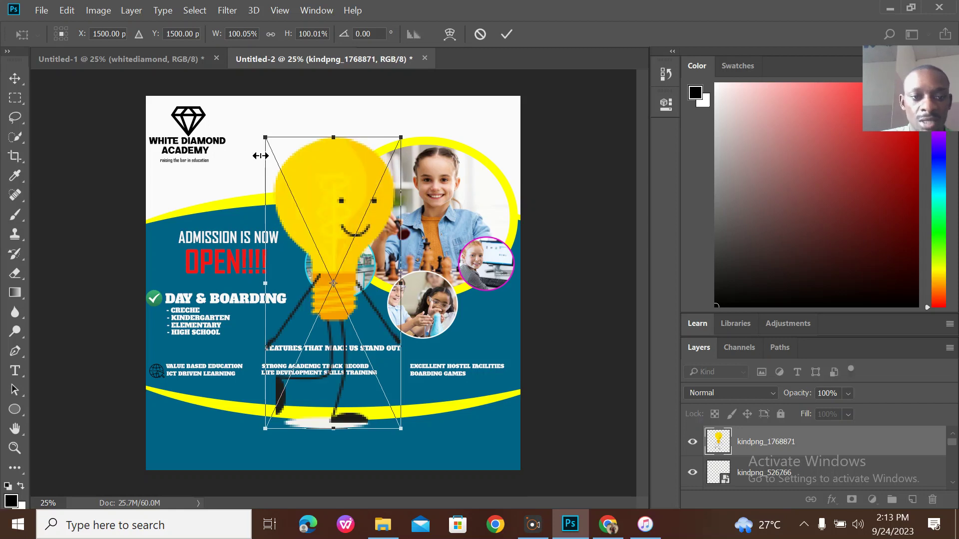
pyautogui.moveTo(260, 131); pyautogui.dragTo(397, 400)
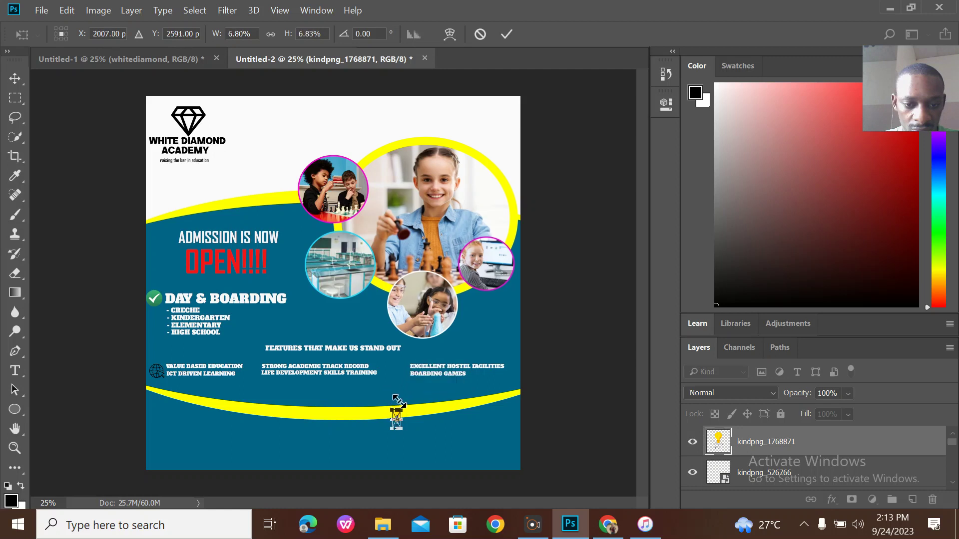
pyautogui.click(506, 35)
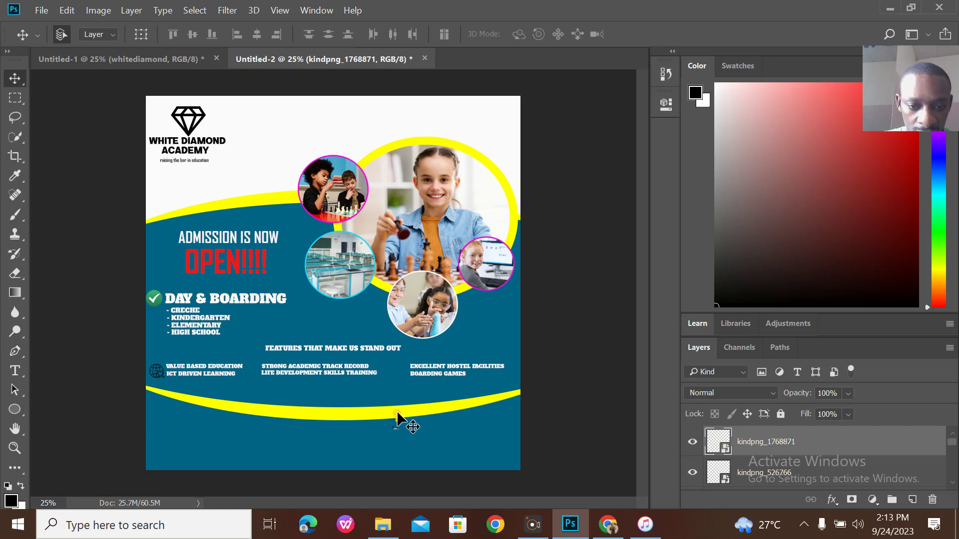
pyautogui.moveTo(398, 412); pyautogui.dragTo(254, 362)
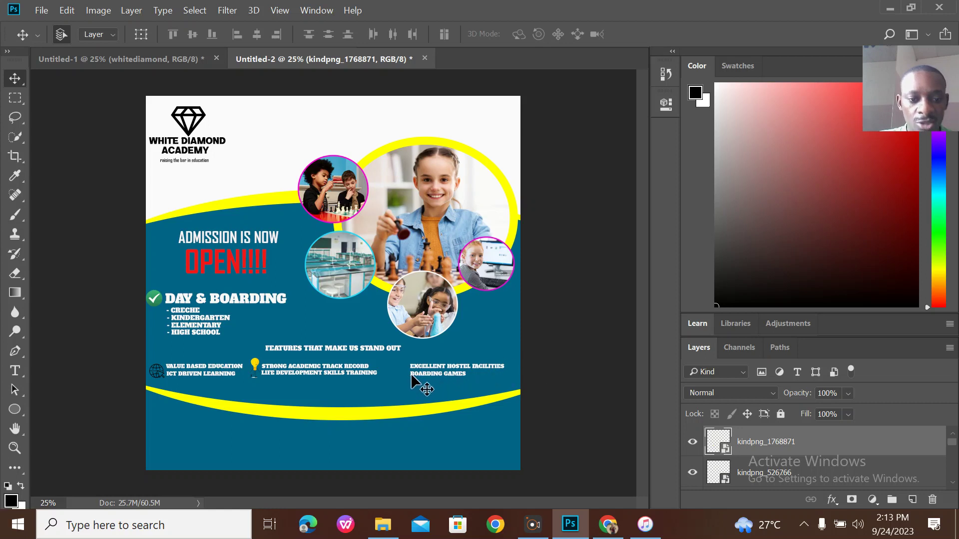
# Nudge the STRONG ACADEMIC TRACK RECORD text slightly right.
pyautogui.click(352, 367)
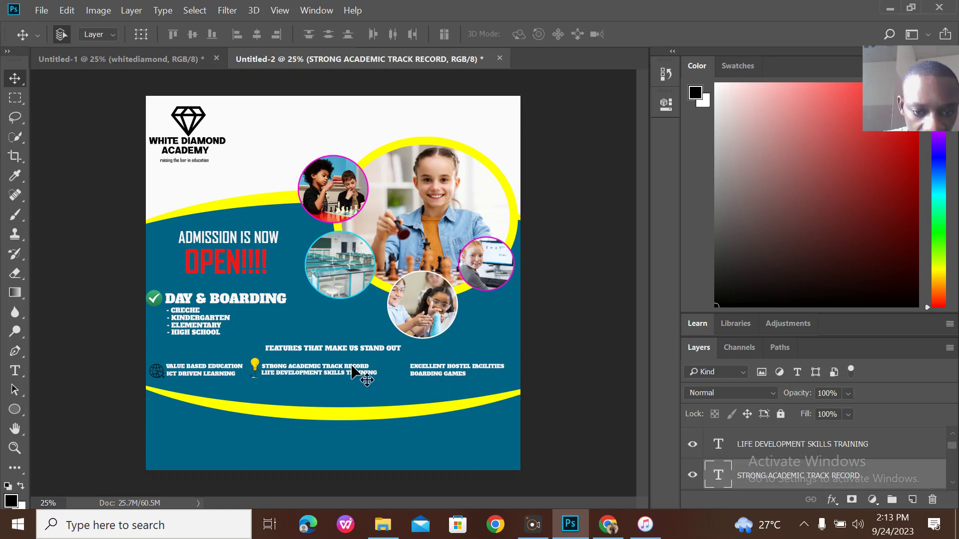
pyautogui.moveTo(351, 367); pyautogui.dragTo(355, 367)
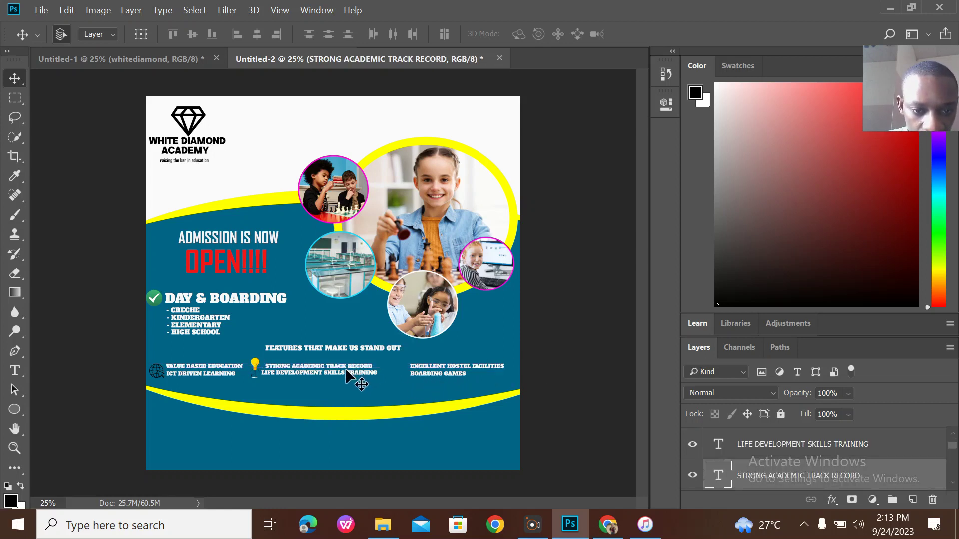
pyautogui.click(344, 370)
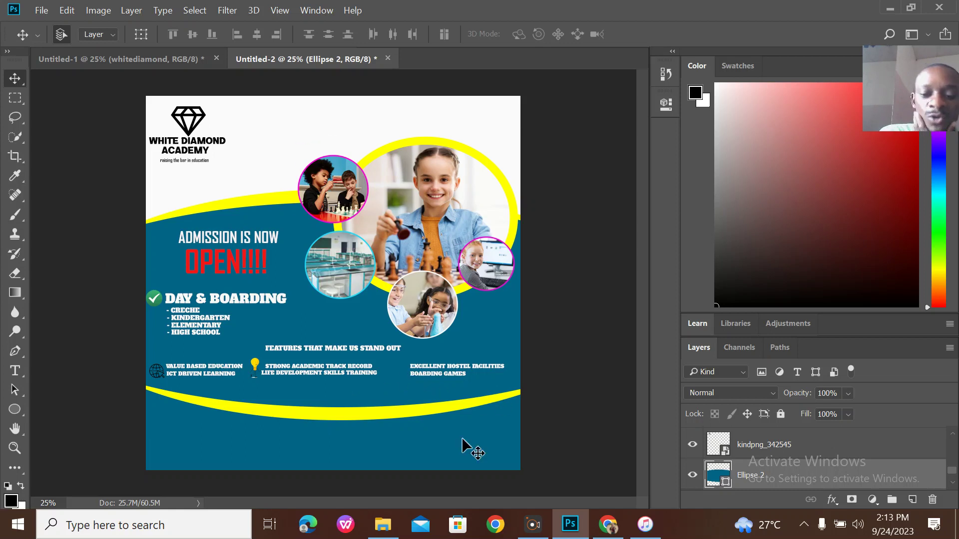
pyautogui.moveTo(607, 525)
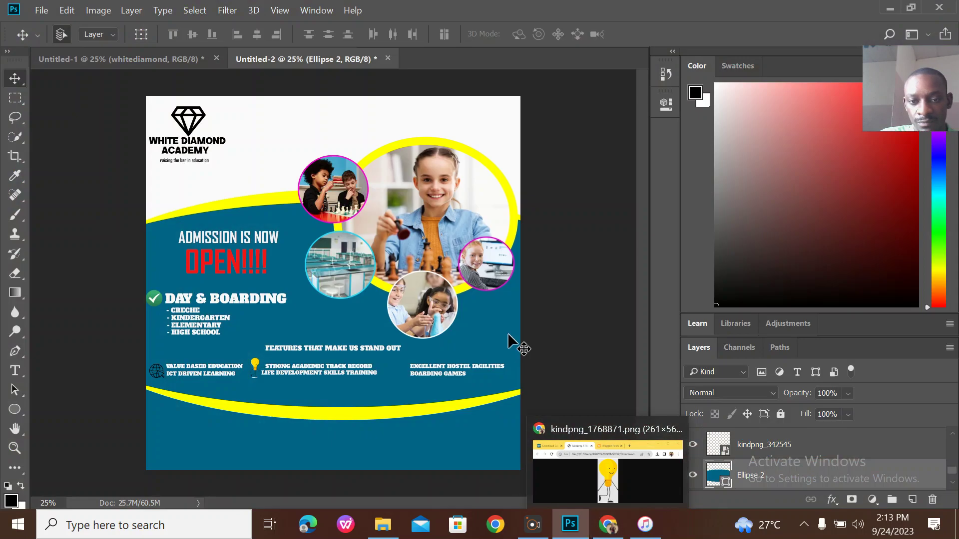
# Search KindPNG for HOSTEL in the maximized browser.
pyautogui.click(609, 514)
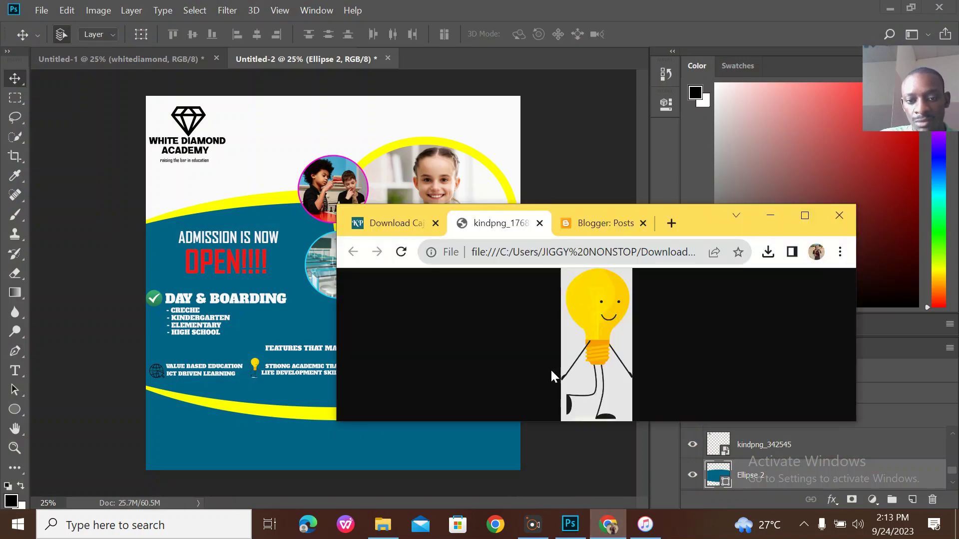
pyautogui.click(804, 215)
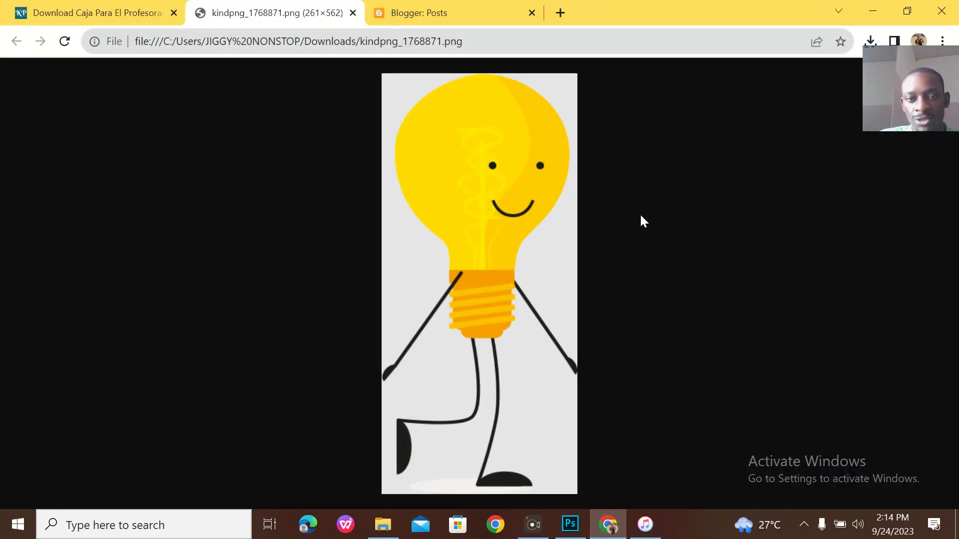
pyautogui.click(121, 14)
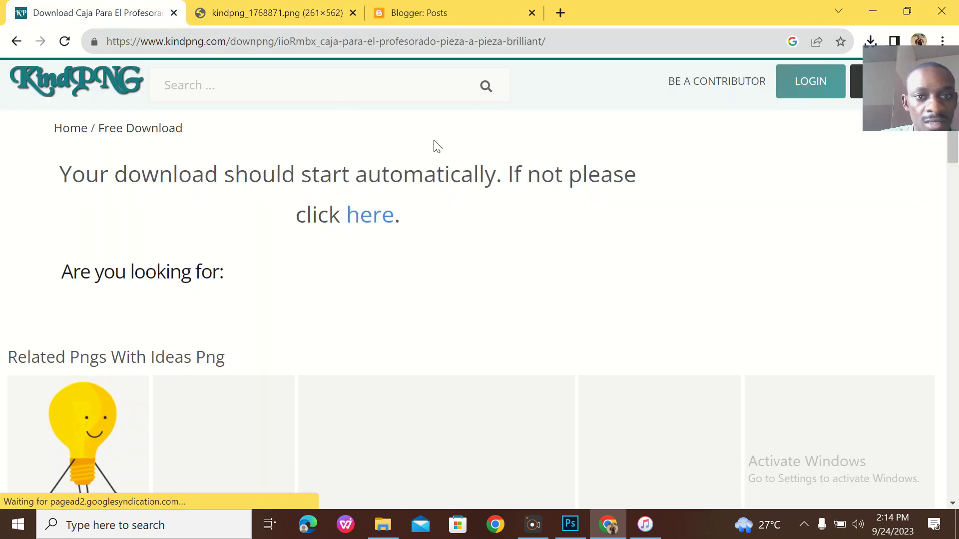
pyautogui.click(375, 91)
pyautogui.write('HOSTE')
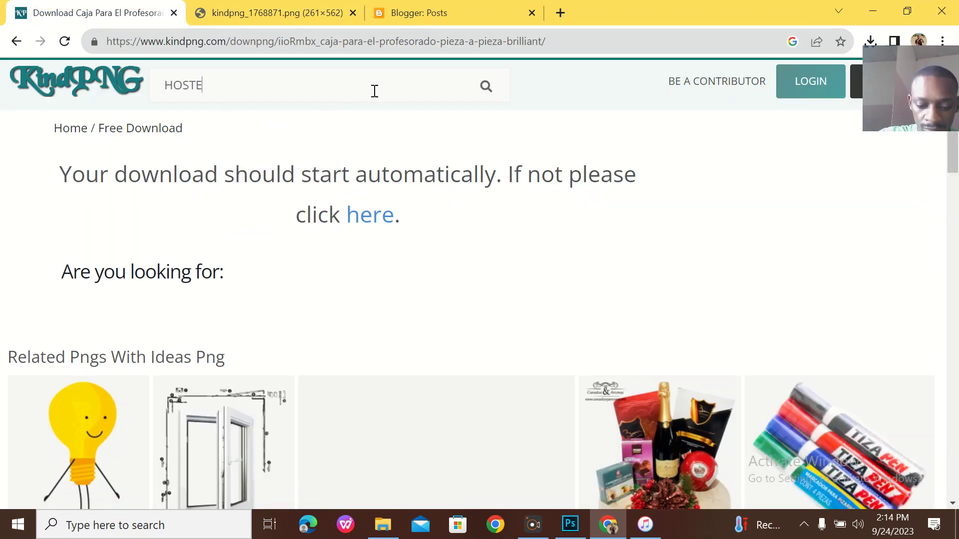
pyautogui.write('L')
pyautogui.press('Return')
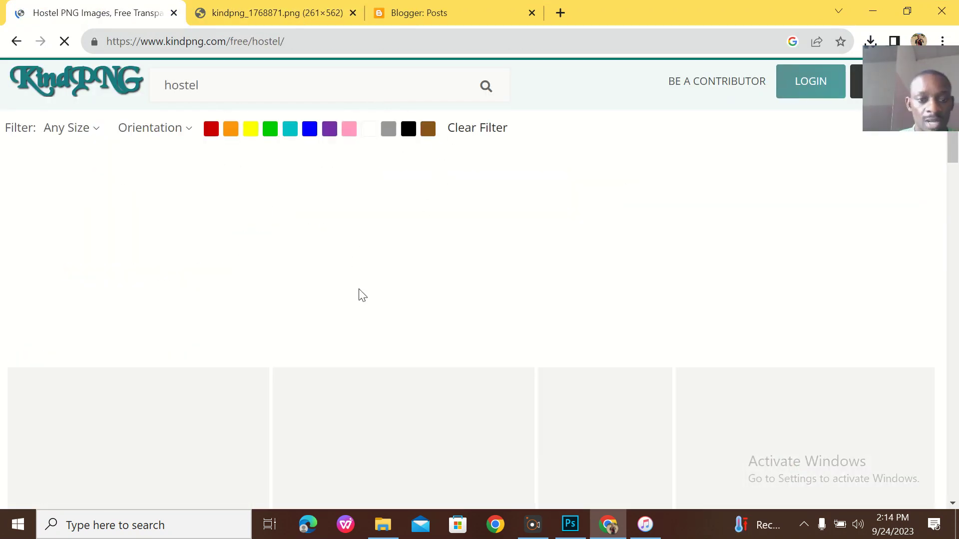
# Open the blue bed icon and download it as a free PNG.
pyautogui.scroll(-2, 358, 301)
pyautogui.scroll(-3, 358, 301)
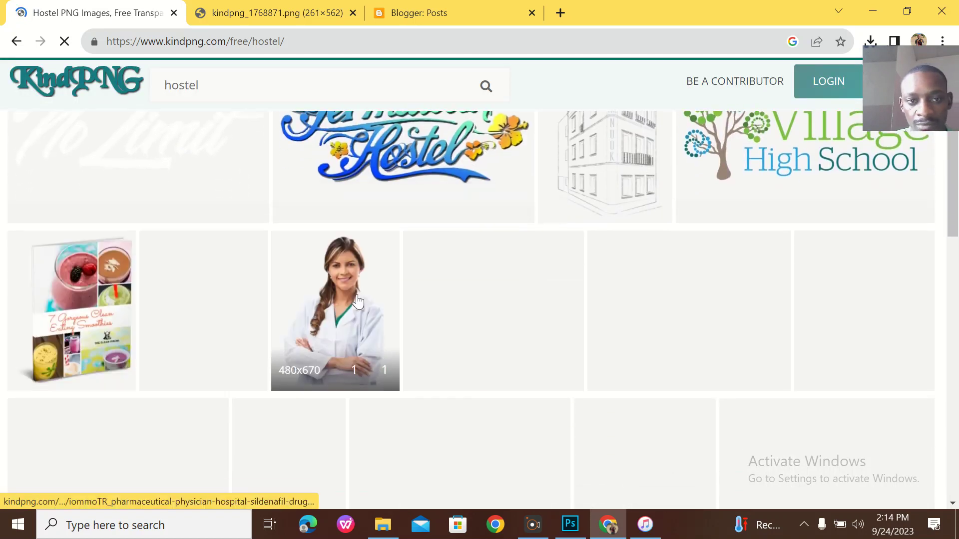
pyautogui.scroll(-5, 357, 301)
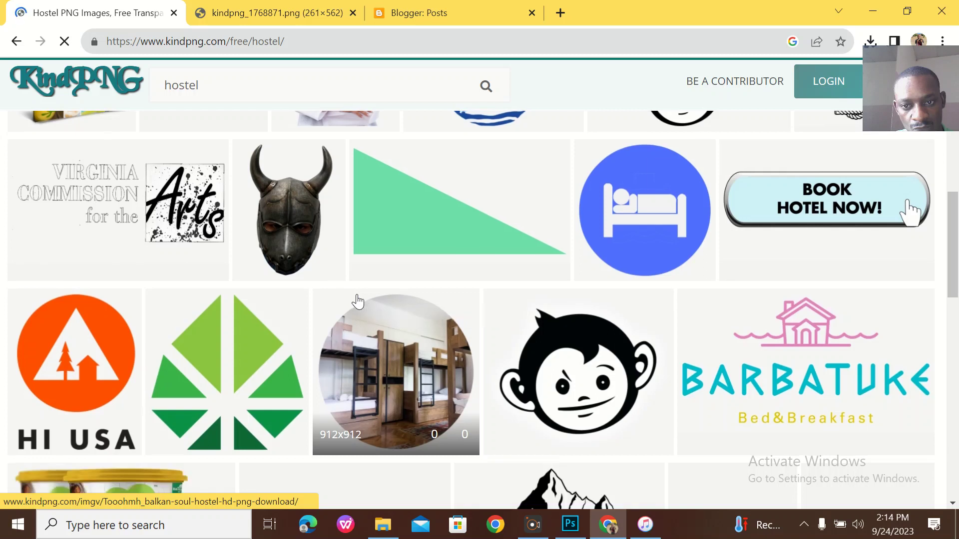
pyautogui.scroll(-1, 358, 301)
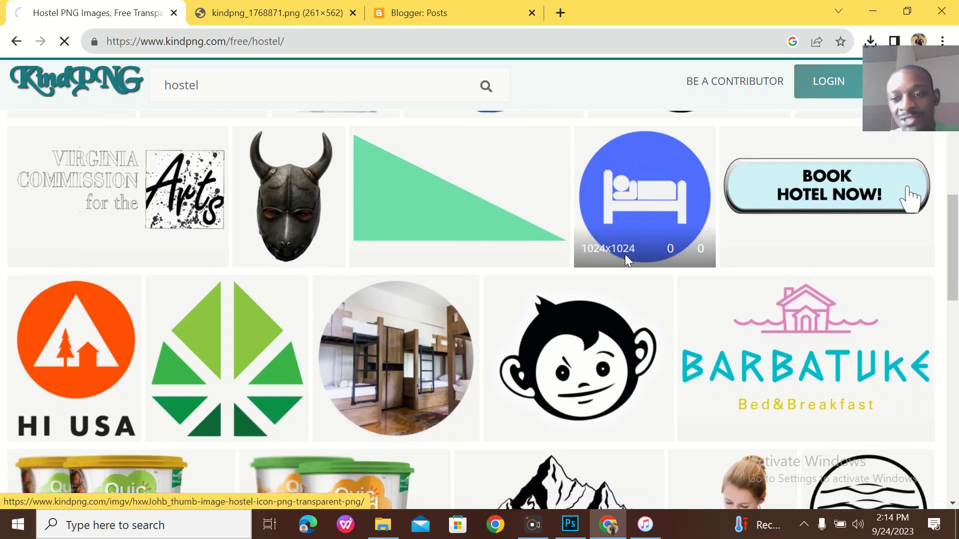
pyautogui.click(652, 249)
pyautogui.scroll(-10, 449, 349)
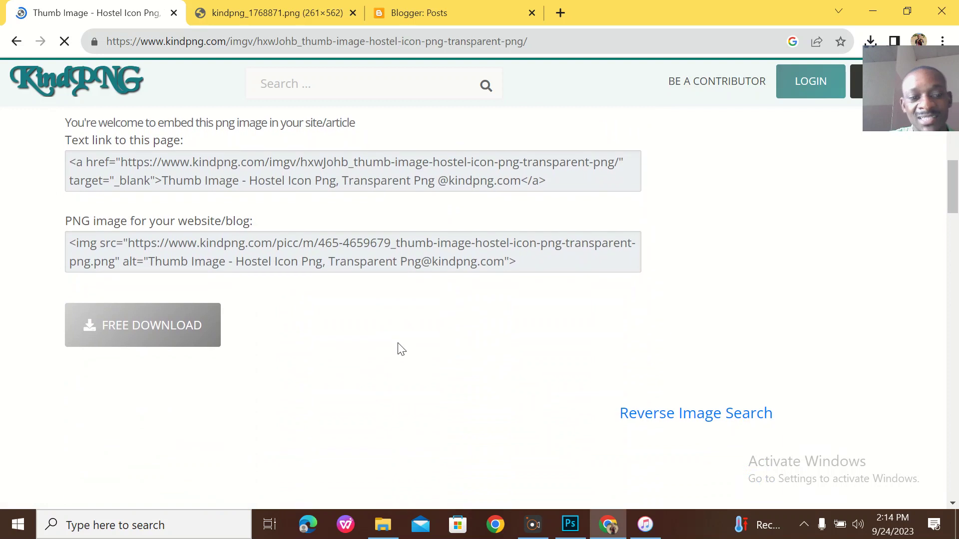
pyautogui.click(180, 336)
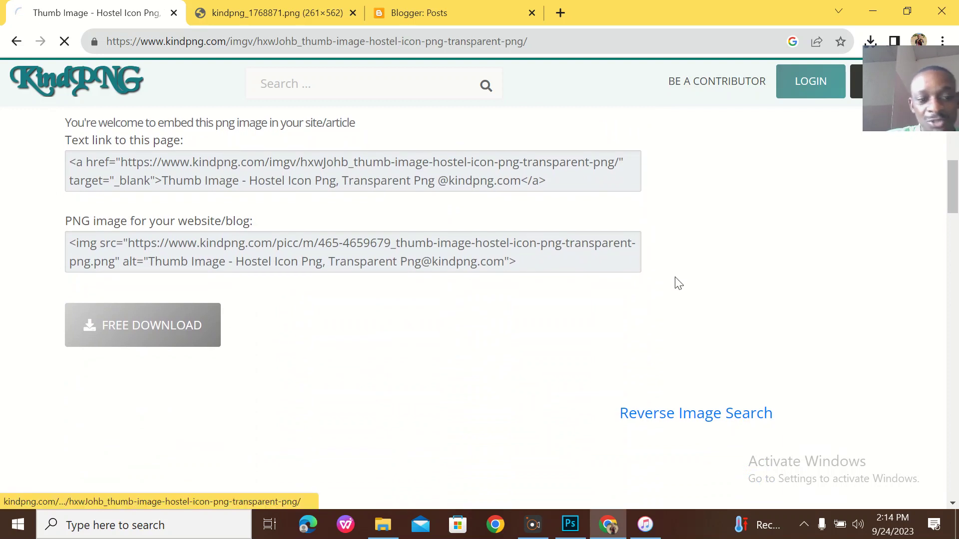
pyautogui.click(907, 11)
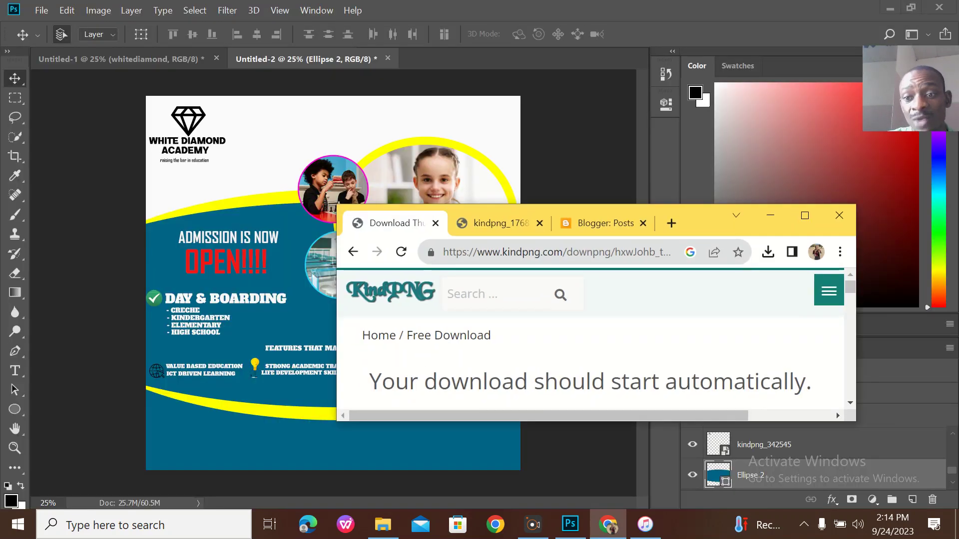
# Place kindpng_4659679.png onto the flyer and shrink it to a small bed icon.
pyautogui.click(769, 254)
pyautogui.moveTo(664, 315); pyautogui.dragTo(304, 388)
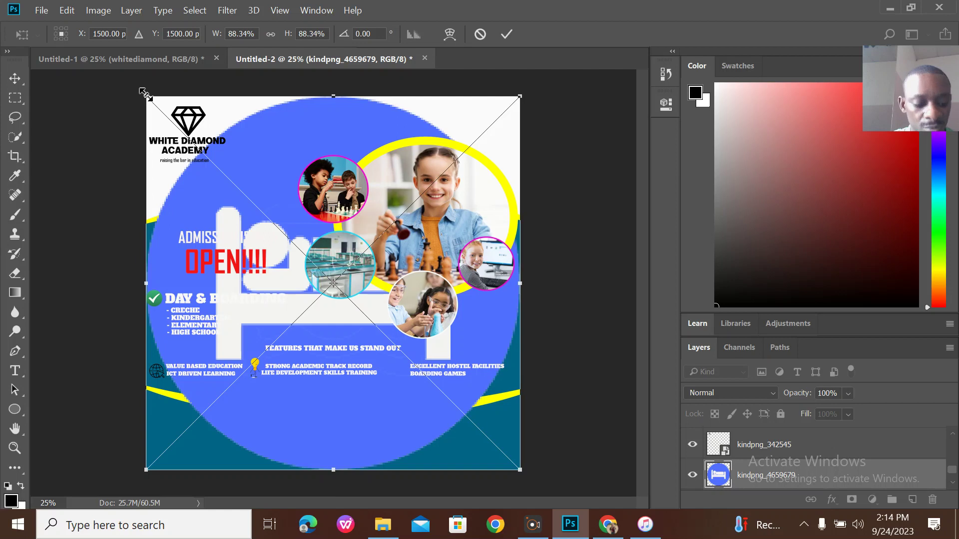
pyautogui.moveTo(154, 99); pyautogui.dragTo(506, 439)
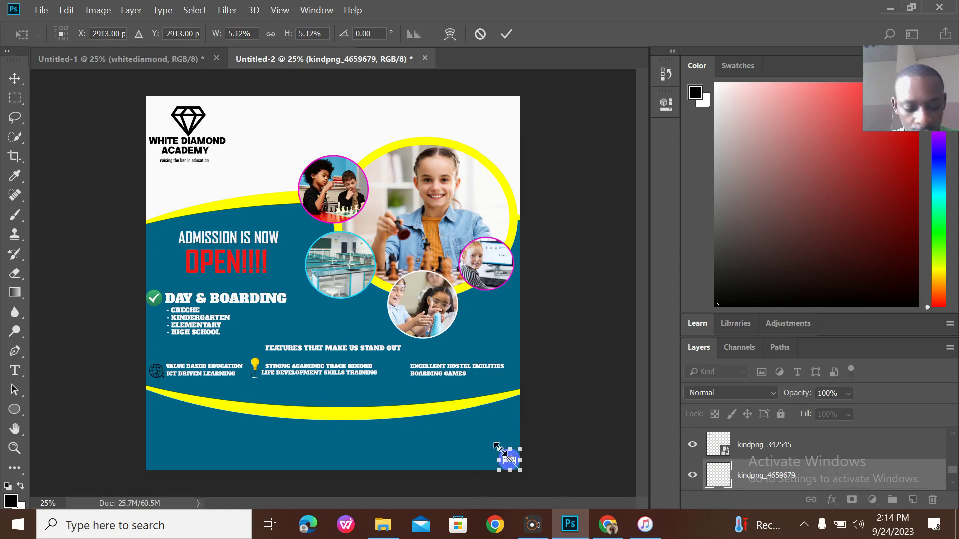
pyautogui.moveTo(497, 447); pyautogui.dragTo(505, 453)
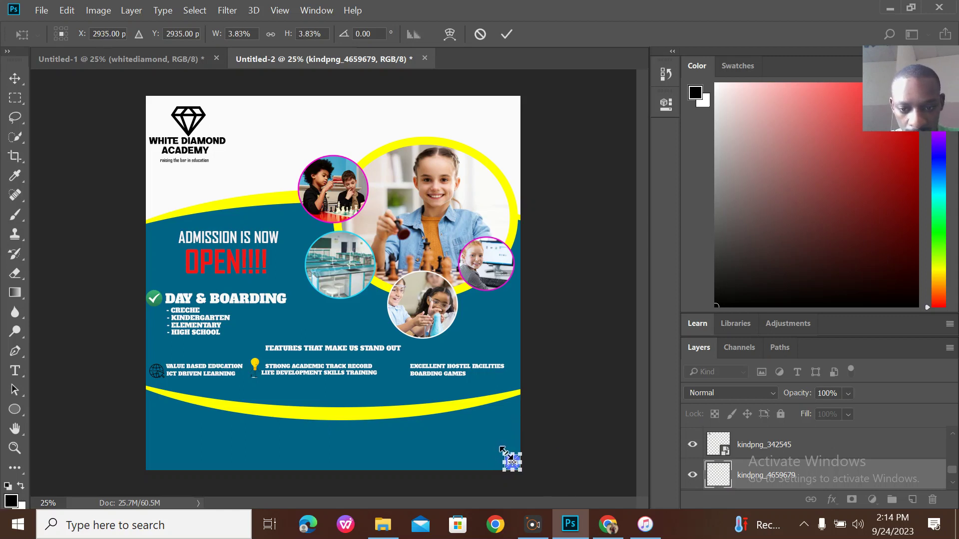
pyautogui.click(506, 34)
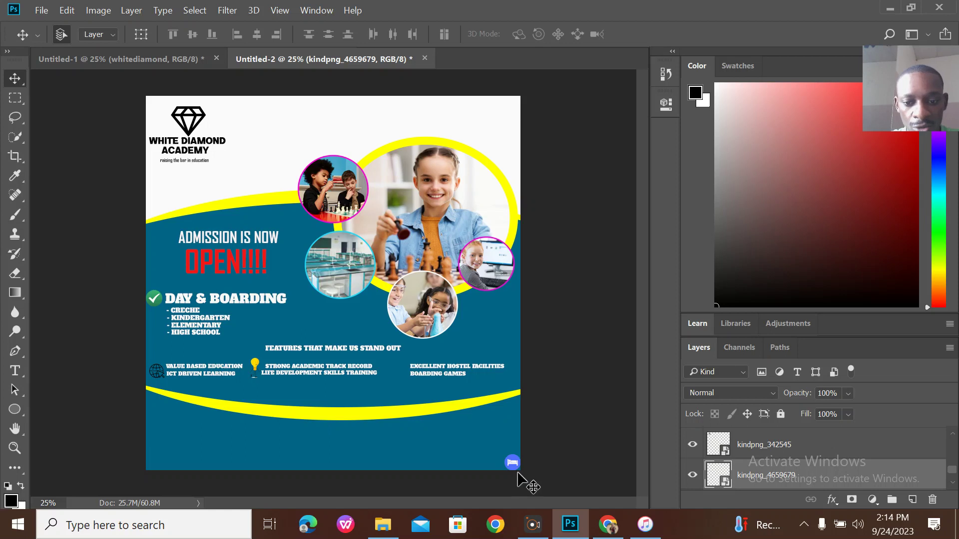
# Move the bed icon beside EXCELLENT HOSTEL FACILITIES, checking it against the reference flyer.
pyautogui.moveTo(515, 466); pyautogui.dragTo(403, 375)
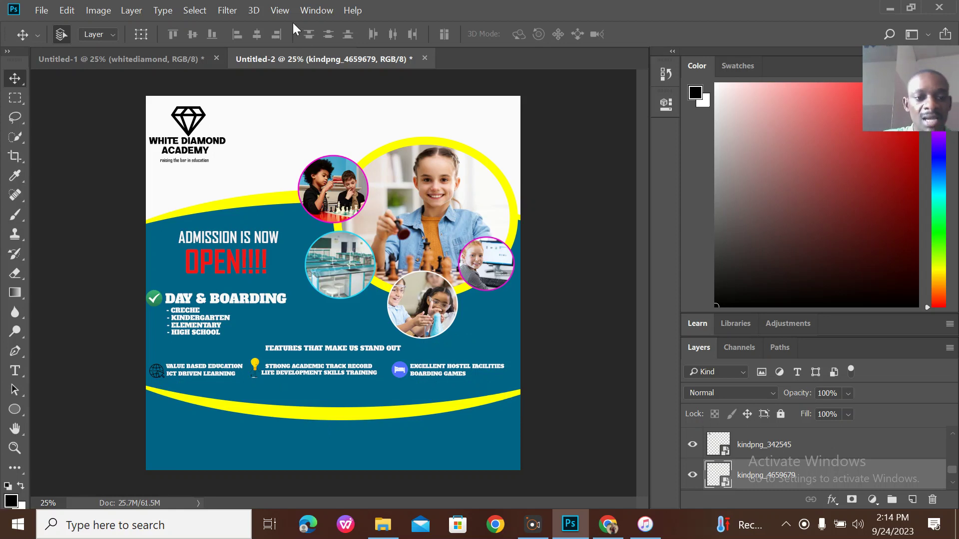
pyautogui.click(164, 58)
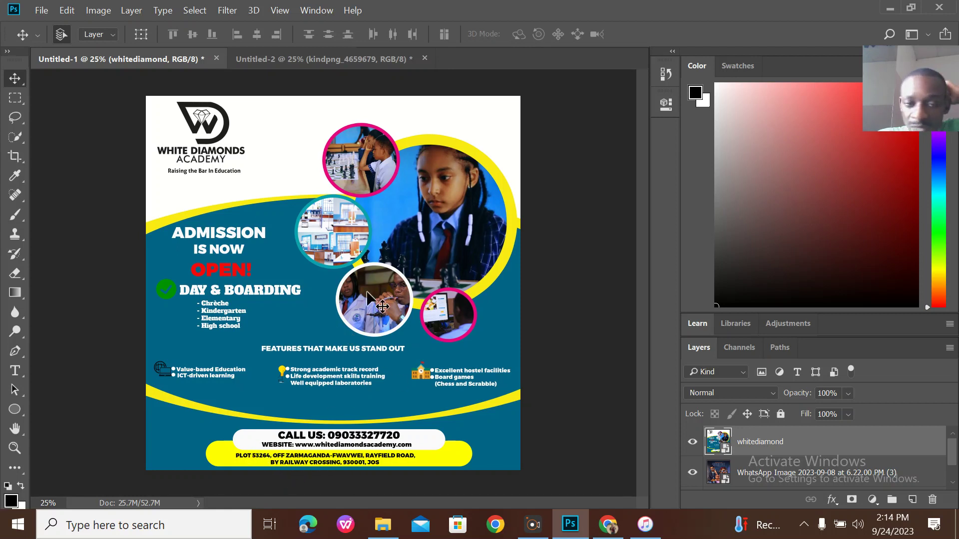
pyautogui.click(312, 55)
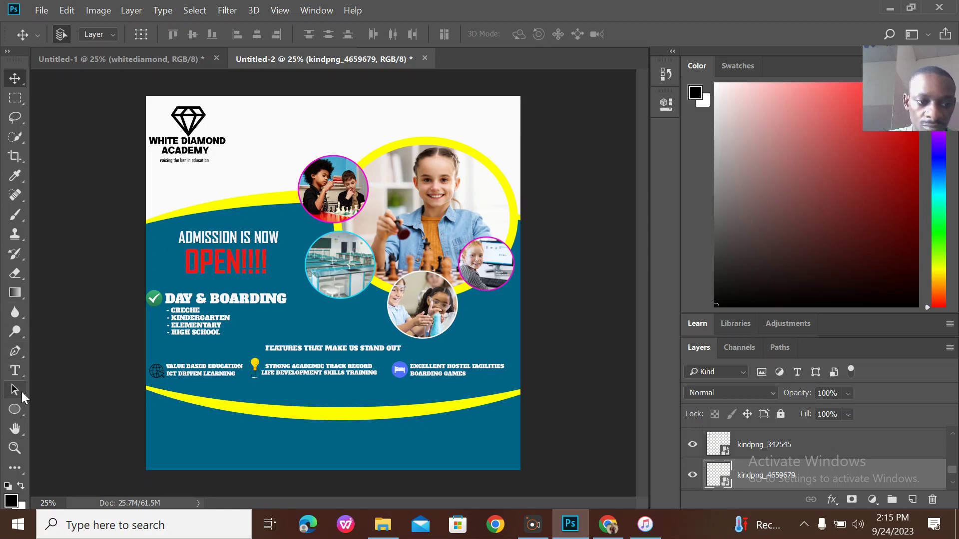
# Draw a 2306 × 320 px rectangle along the flyer's bottom edge with 150 px rounded corners.
pyautogui.moveTo(15, 410); pyautogui.dragTo(111, 409)
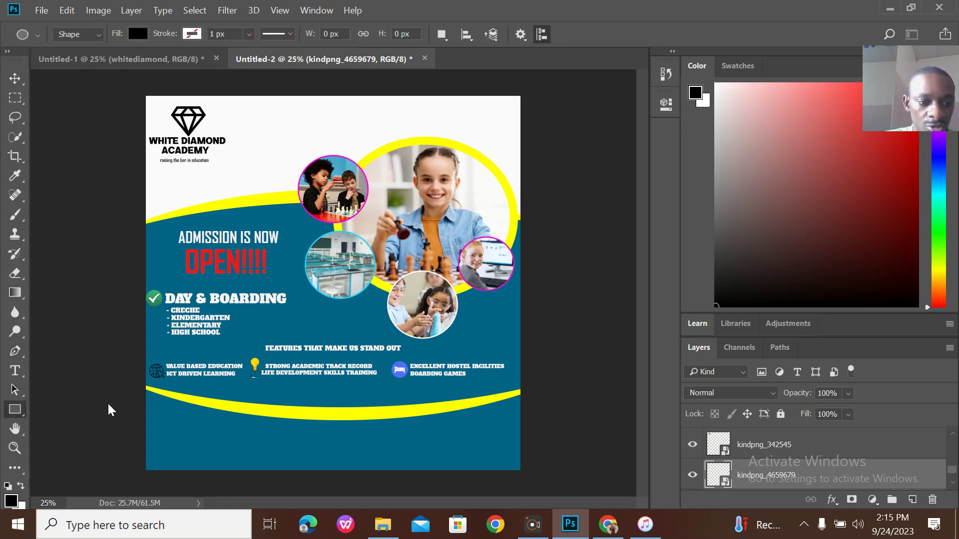
pyautogui.moveTo(218, 441); pyautogui.dragTo(505, 479)
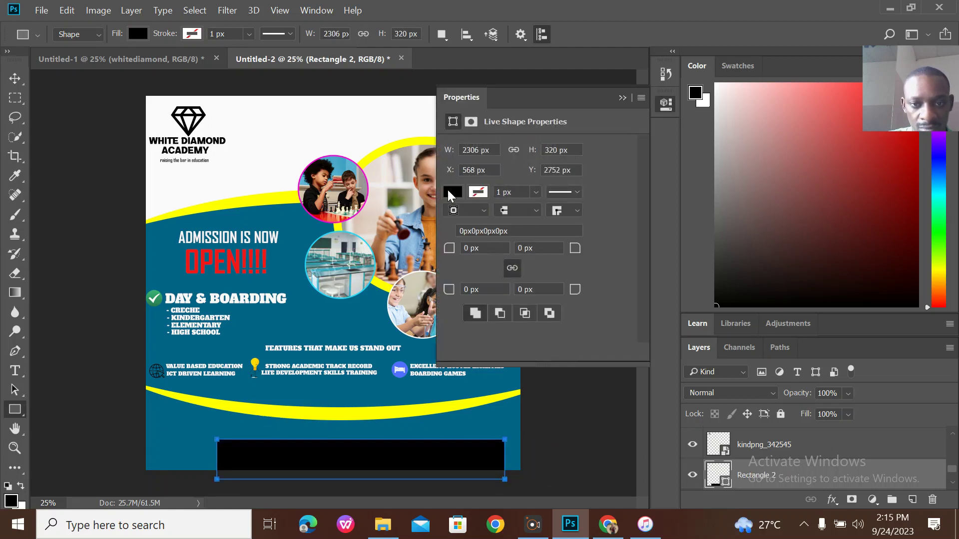
pyautogui.click(168, 57)
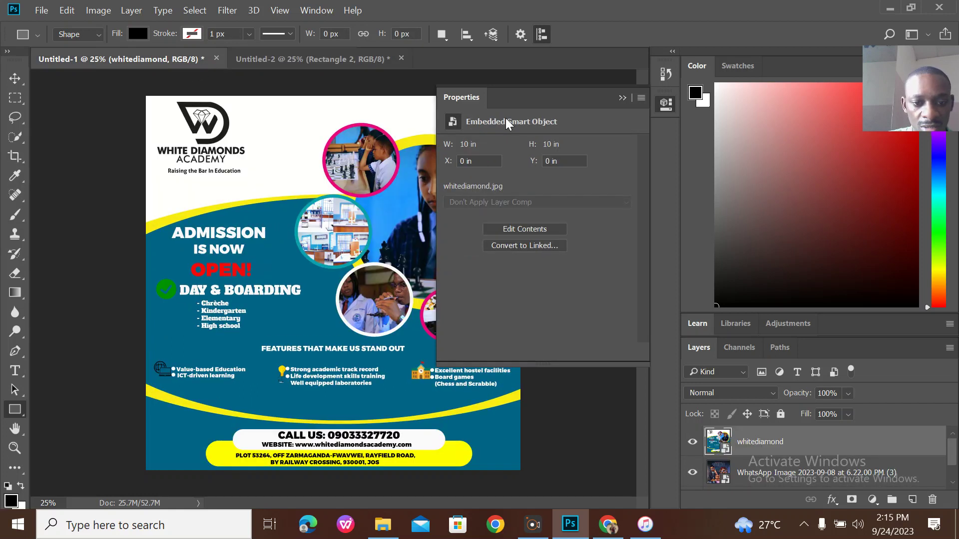
pyautogui.click(357, 62)
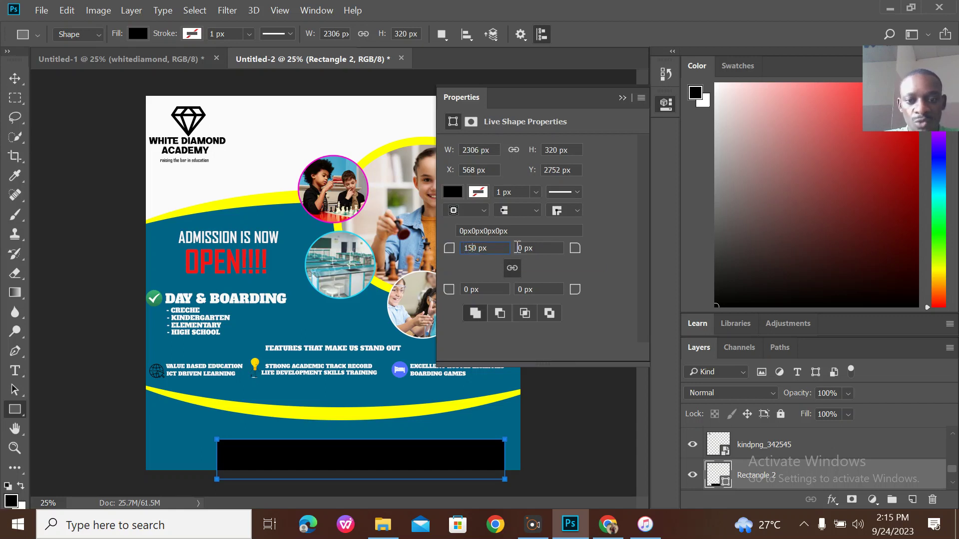
pyautogui.press('Return')
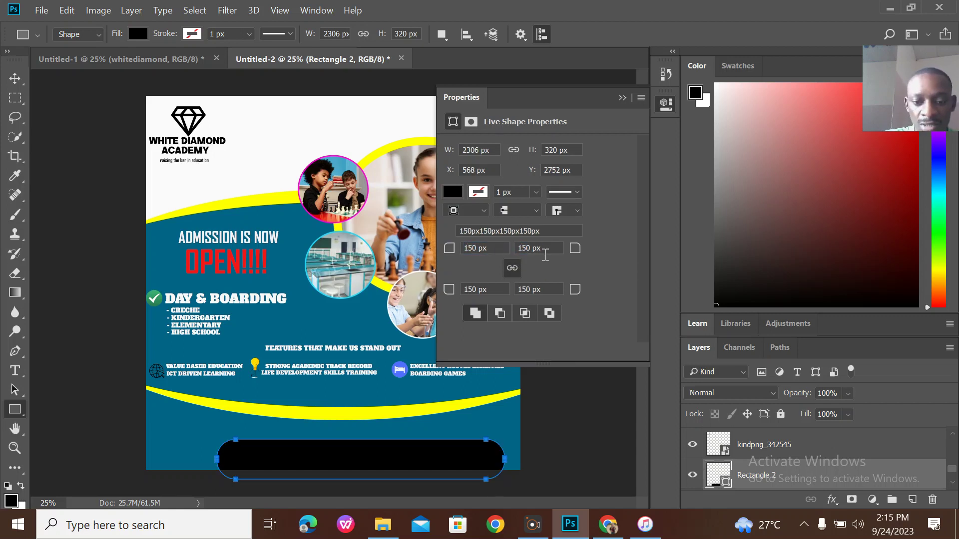
# Fill the rounded bottom bar with yellow.
pyautogui.click(448, 194)
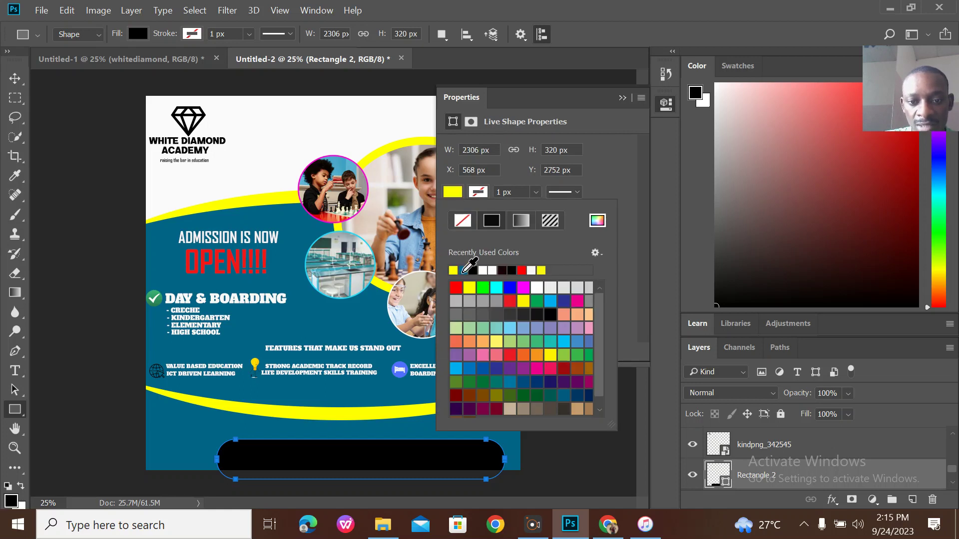
pyautogui.click(463, 271)
pyautogui.click(623, 98)
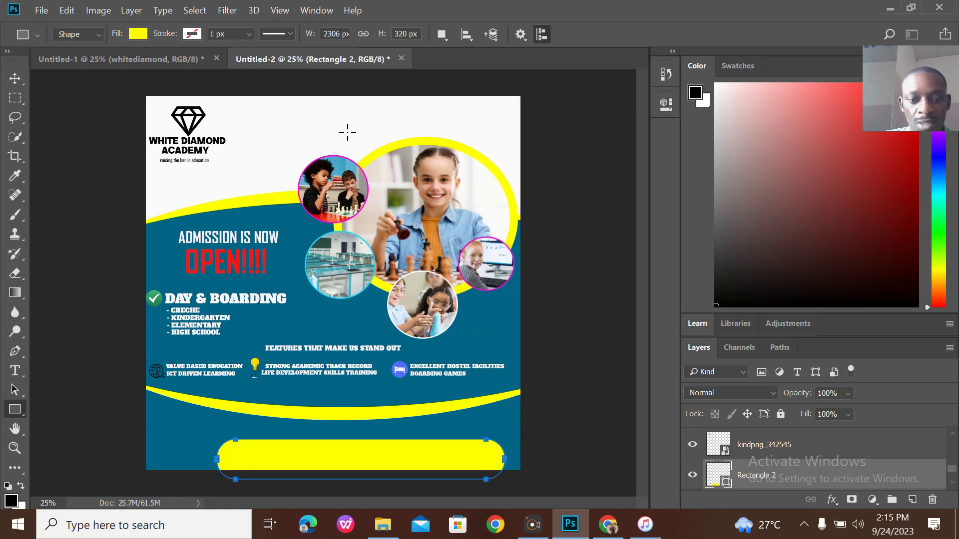
pyautogui.click(15, 82)
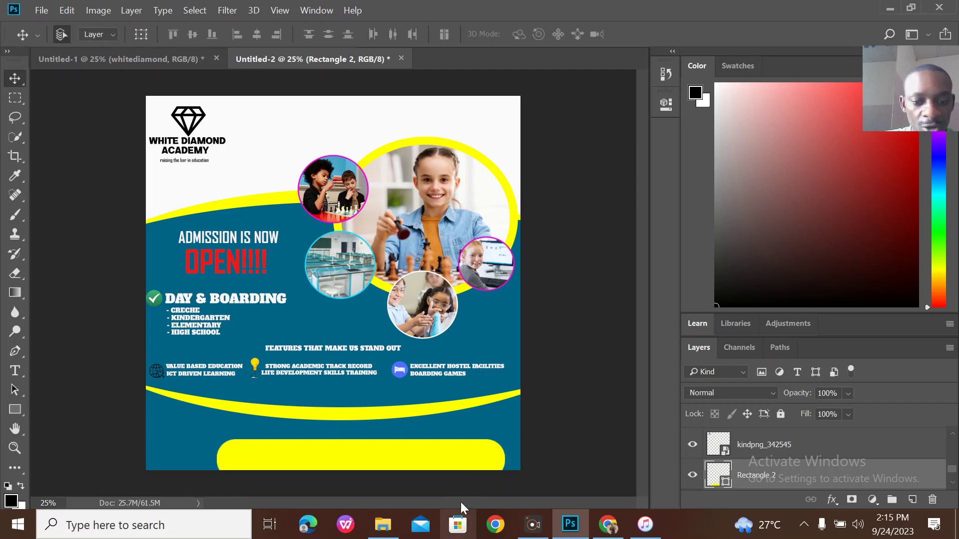
# Nudge the yellow bar left and up, then draw a 1925 × 228 px rectangle inside it set to white fill.
pyautogui.moveTo(396, 451); pyautogui.dragTo(372, 448)
pyautogui.moveTo(368, 448); pyautogui.dragTo(367, 447)
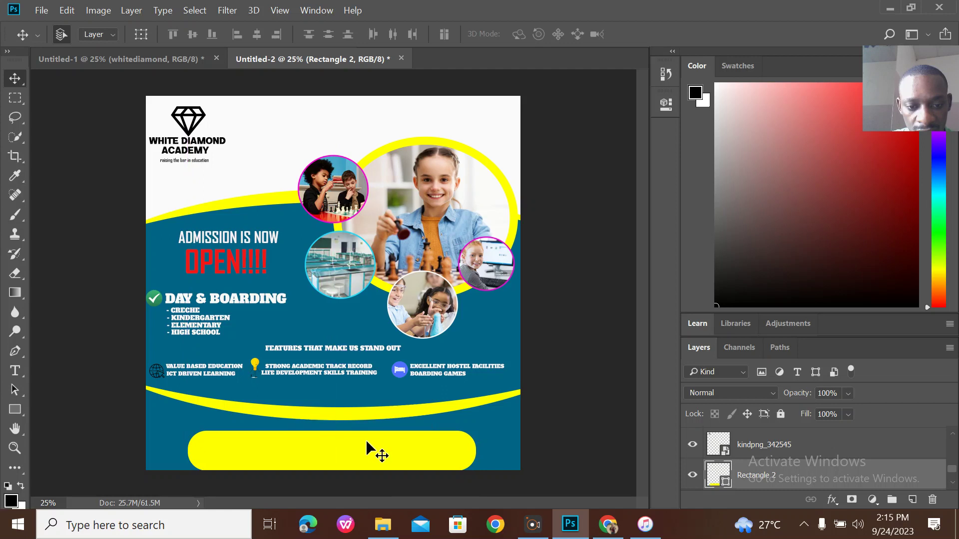
pyautogui.click(14, 409)
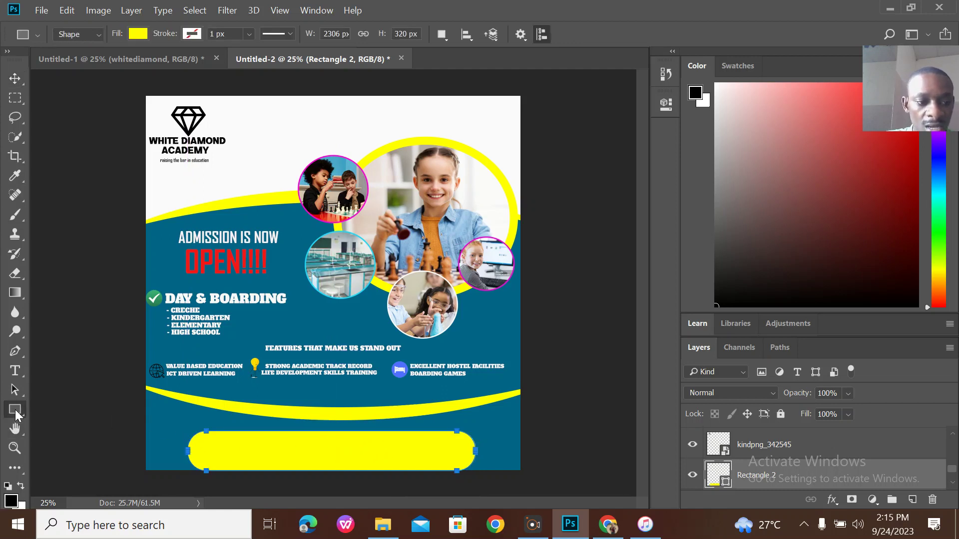
pyautogui.moveTo(220, 421); pyautogui.dragTo(460, 450)
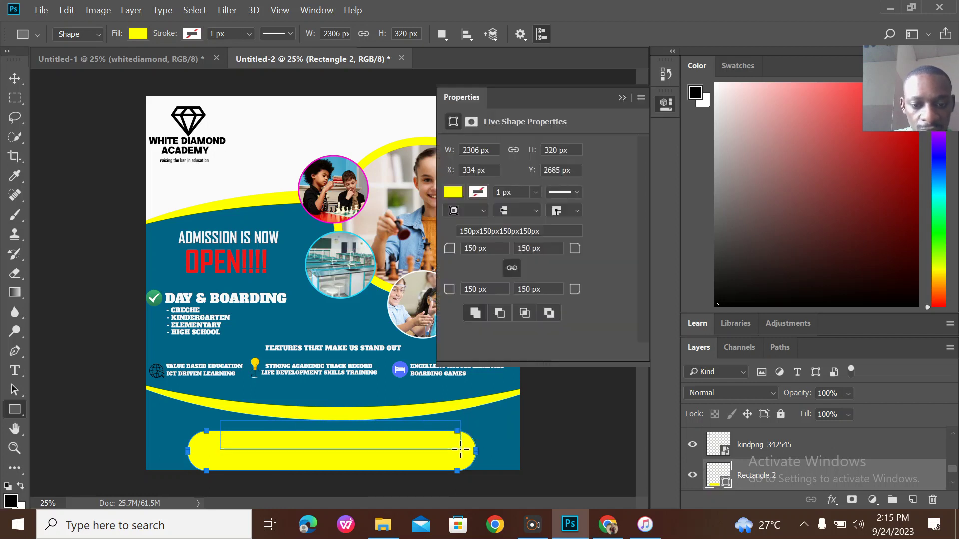
pyautogui.click(453, 192)
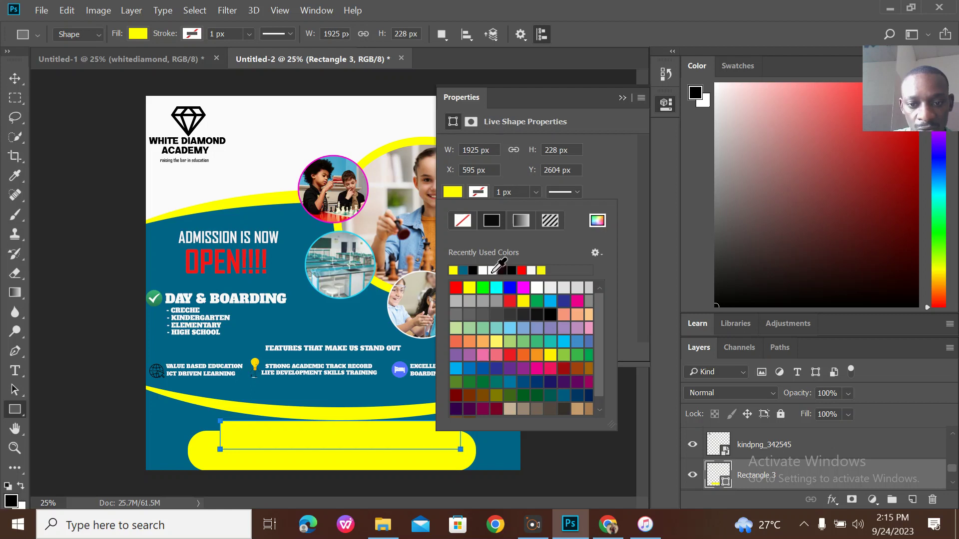
pyautogui.click(491, 270)
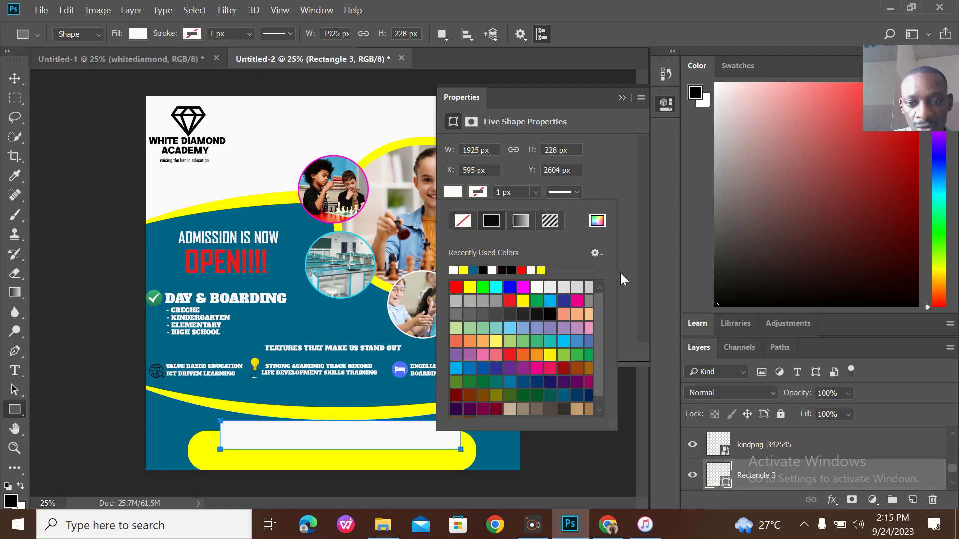
# Give the white rectangle 114 px rounded corners.
pyautogui.click(633, 268)
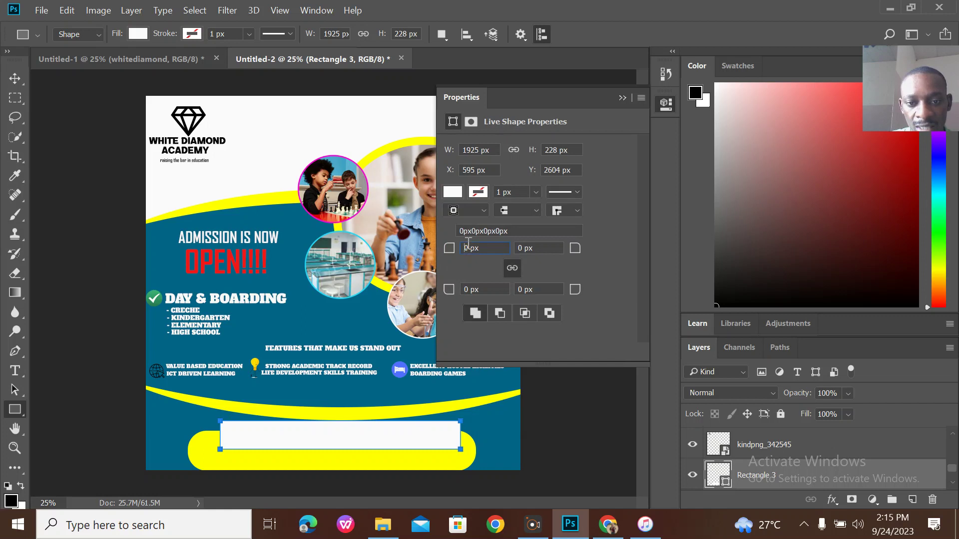
pyautogui.click(468, 245)
pyautogui.write('1925')
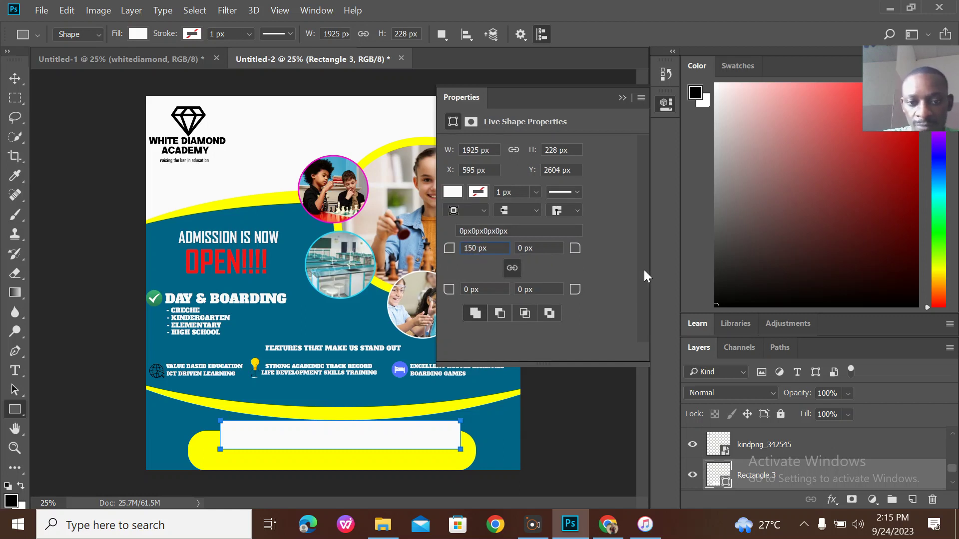
pyautogui.click(627, 264)
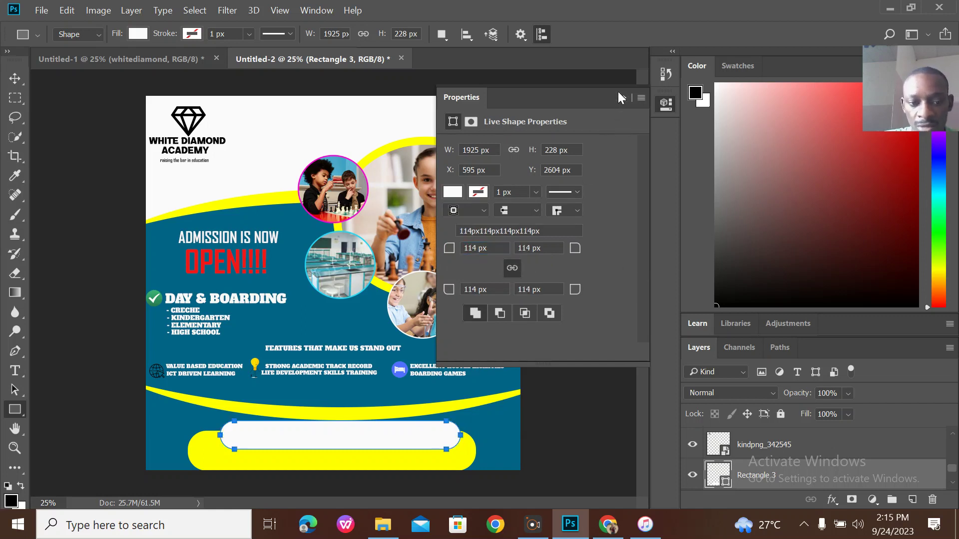
# Shift the white bar left to X 525, Y 2625 px, comparing with the reference flyer.
pyautogui.click(22, 91)
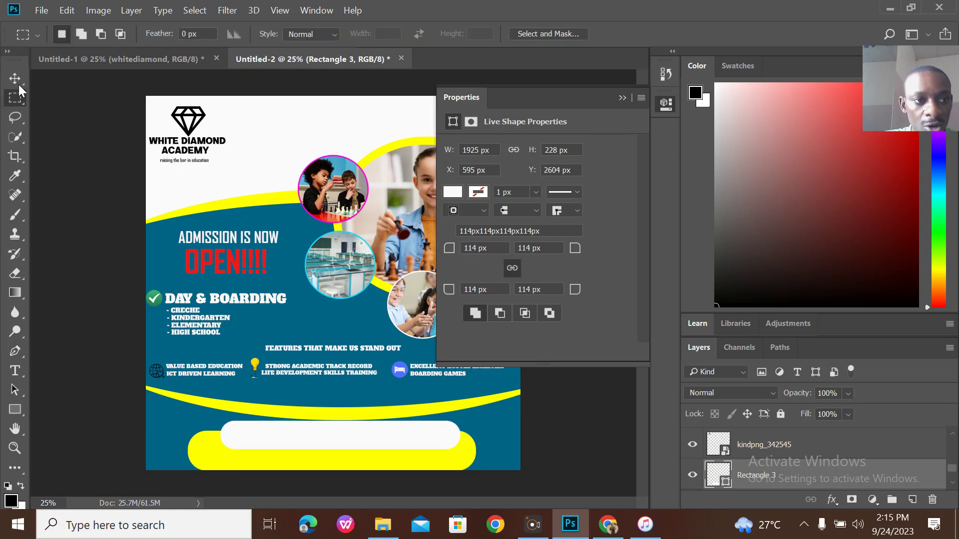
pyautogui.click(15, 79)
pyautogui.moveTo(354, 431)
pyautogui.mouseDown()
pyautogui.moveTo(353, 440)
pyautogui.moveTo(341, 436)
pyautogui.moveTo(349, 442)
pyautogui.moveTo(345, 435)
pyautogui.mouseUp()
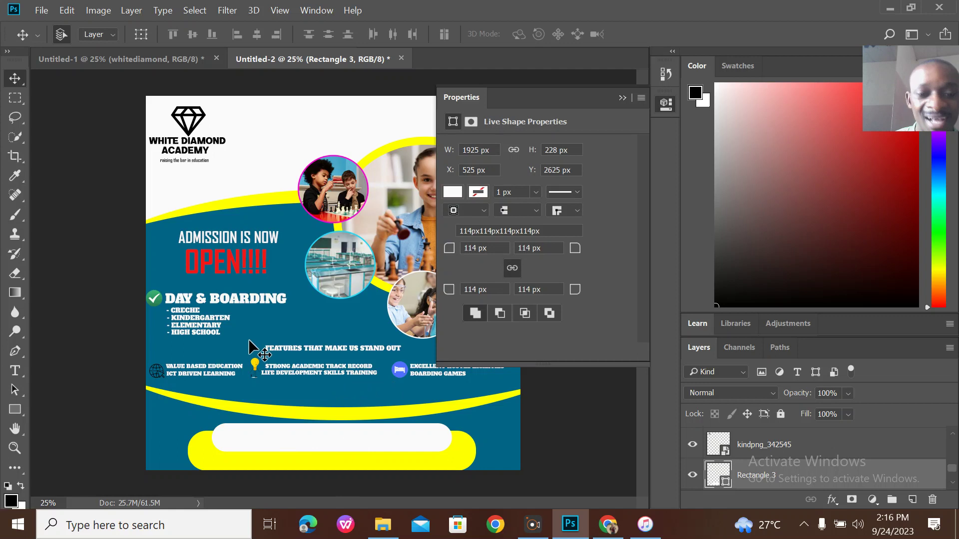
pyautogui.click(159, 62)
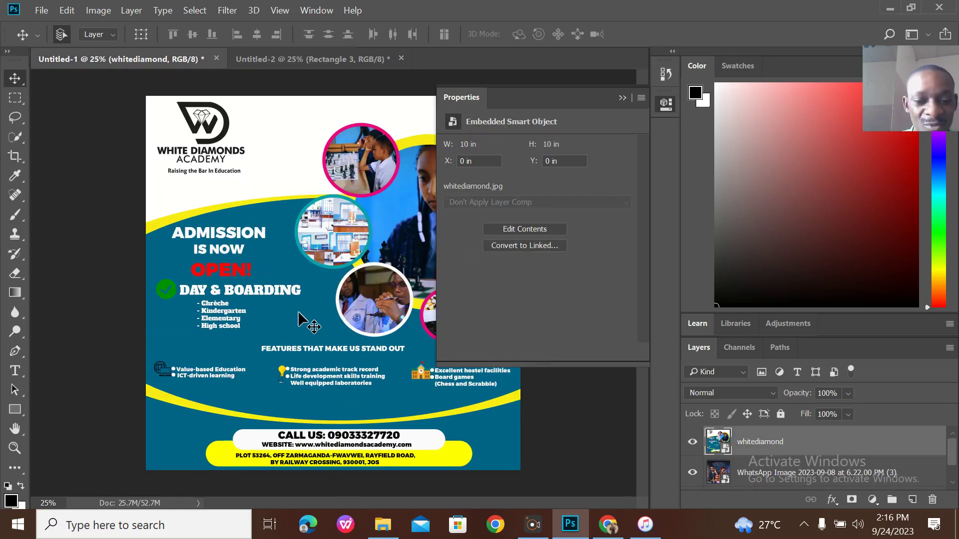
pyautogui.click(331, 58)
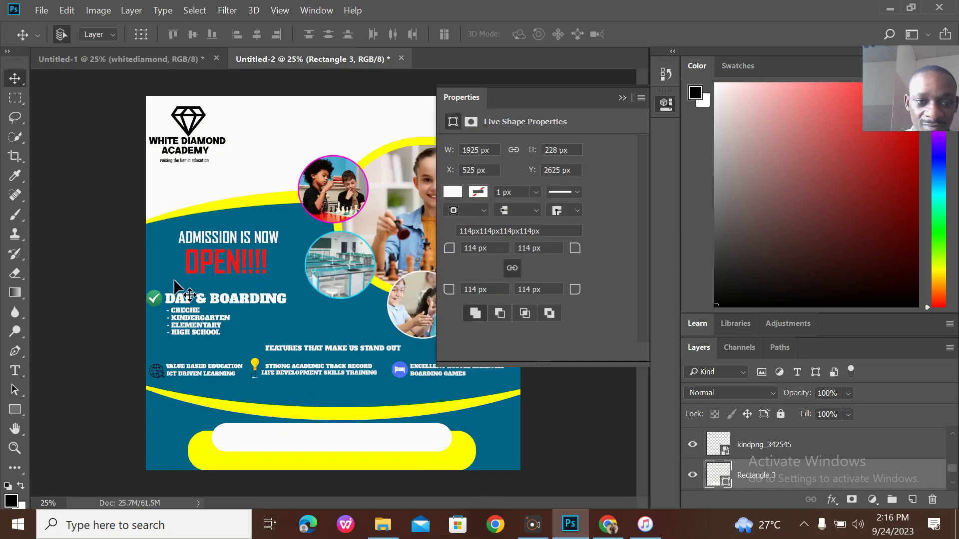
# Type a 24 pt 'CALL US:' line with the school's phone number above the yellow bar.
pyautogui.click(15, 371)
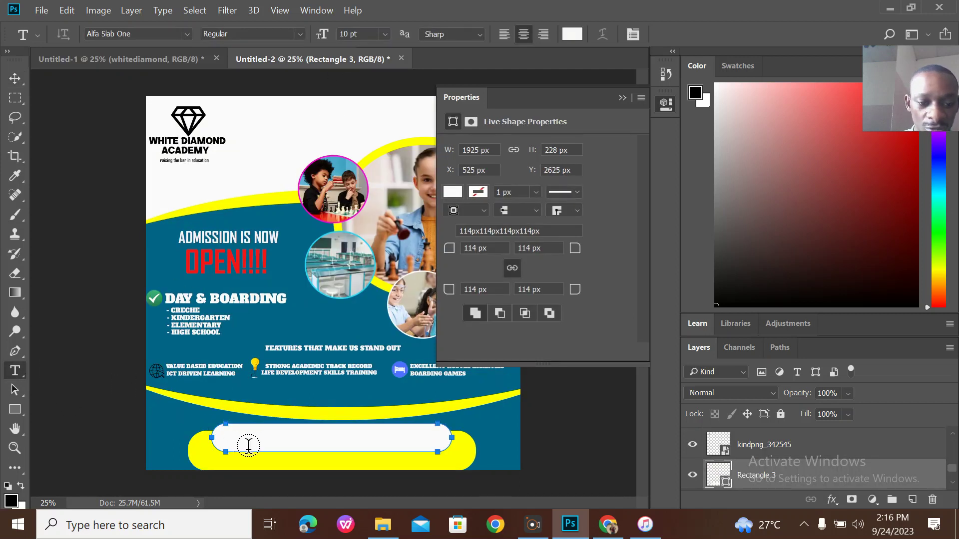
pyautogui.click(260, 401)
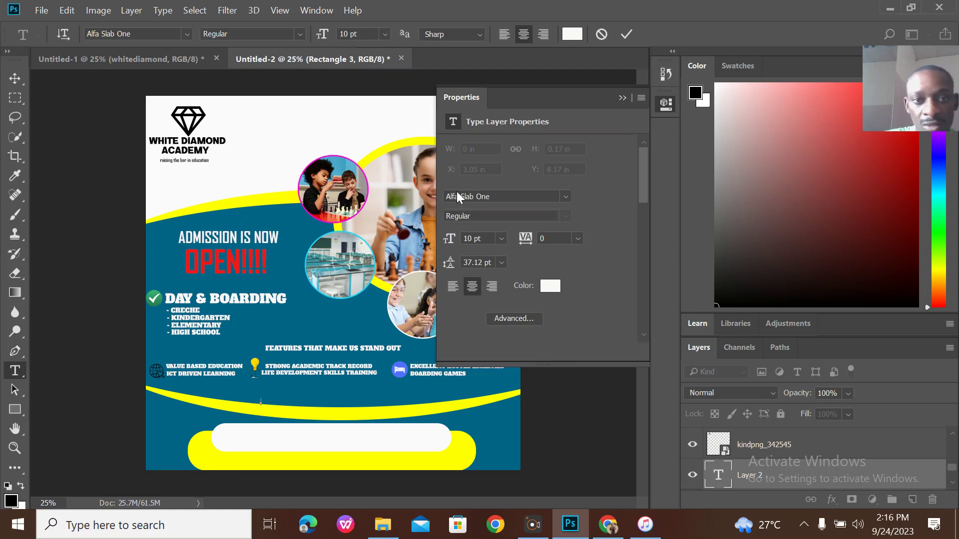
pyautogui.click(385, 35)
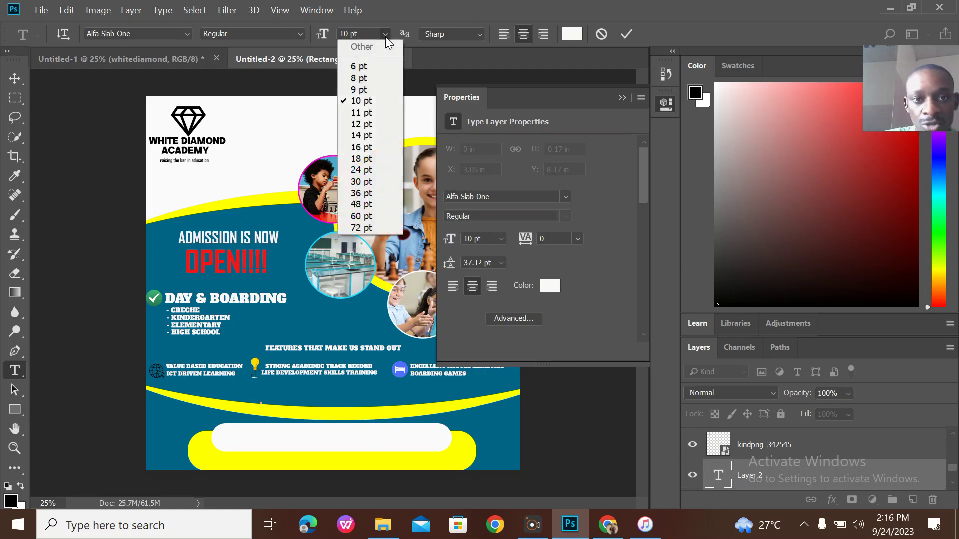
pyautogui.click(361, 169)
pyautogui.write('CAL')
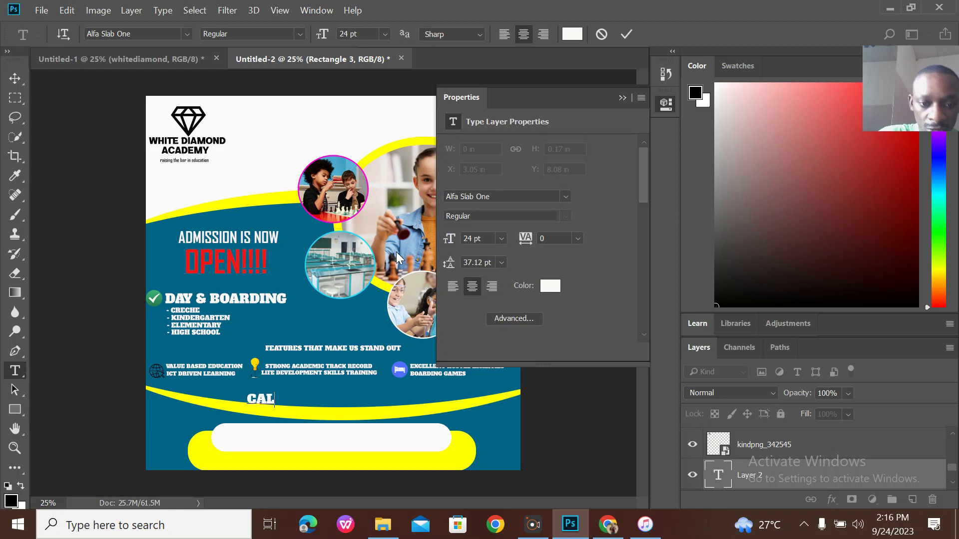
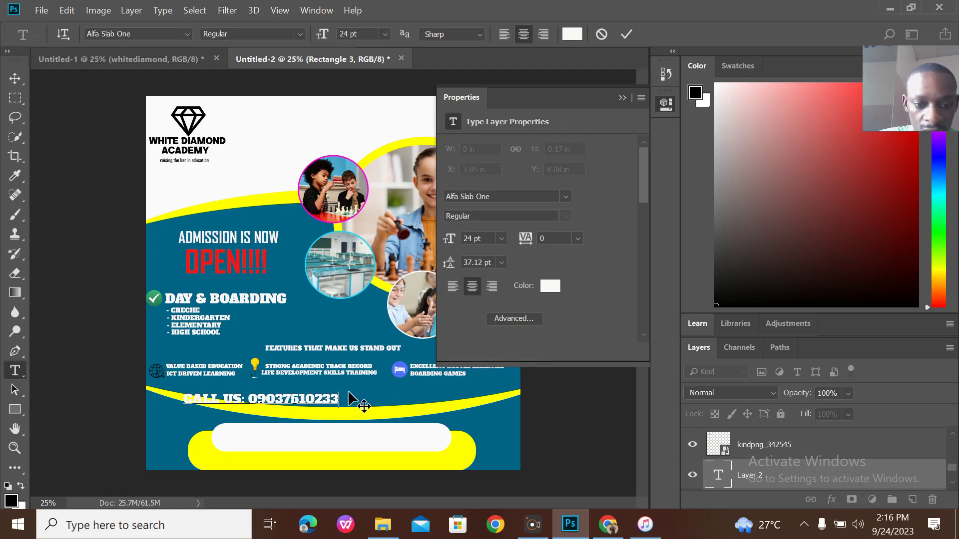
# Colour the call-us line near-black and move it into the white contact bar.
pyautogui.moveTo(341, 399); pyautogui.dragTo(143, 387)
pyautogui.click(551, 287)
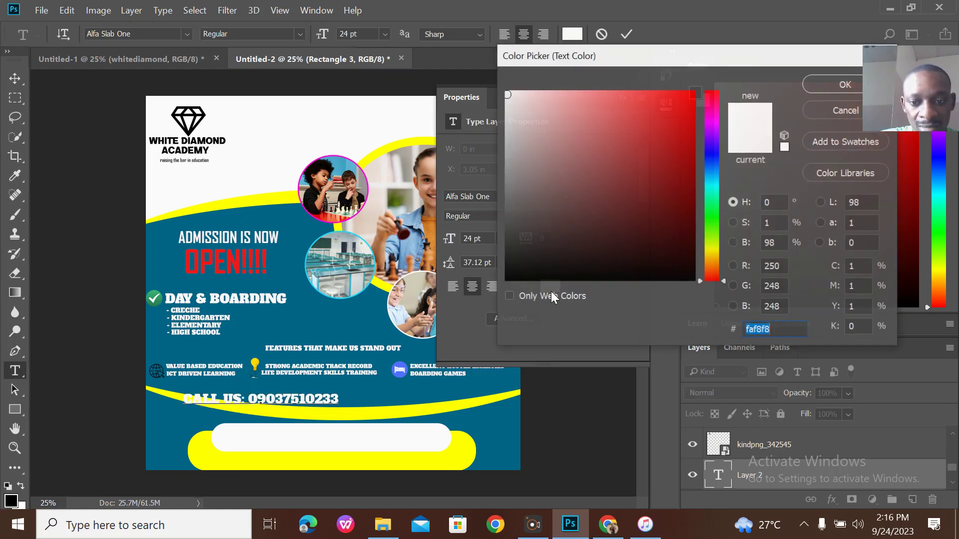
pyautogui.click(517, 279)
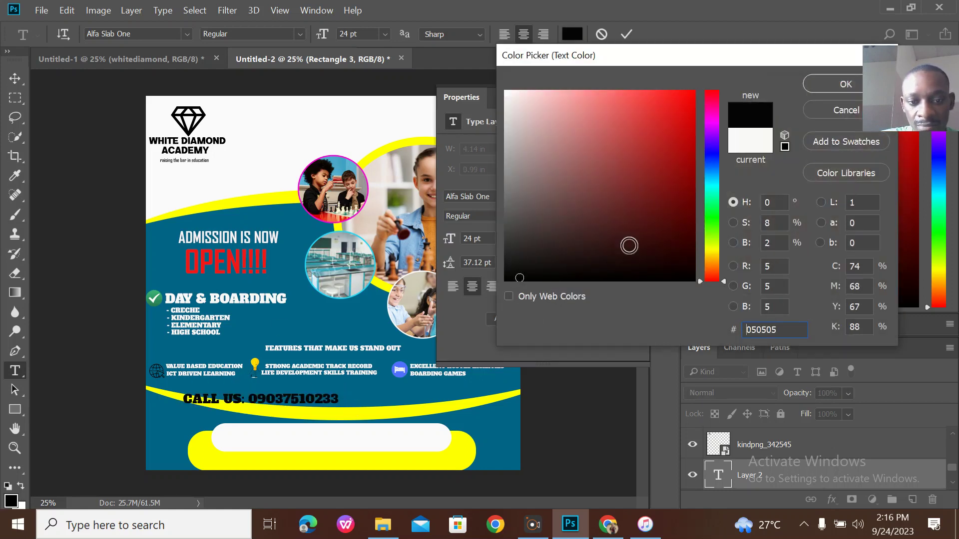
pyautogui.click(845, 84)
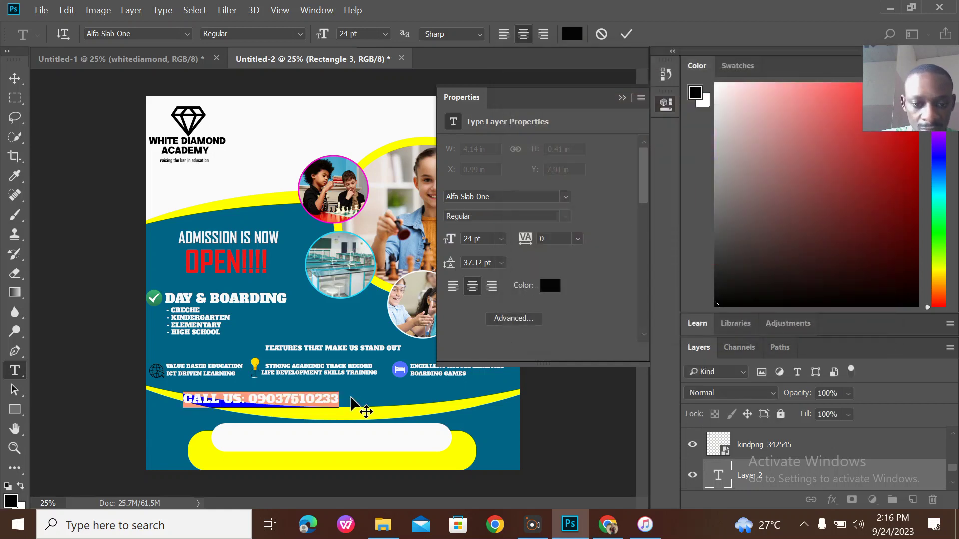
pyautogui.moveTo(368, 417); pyautogui.dragTo(428, 438)
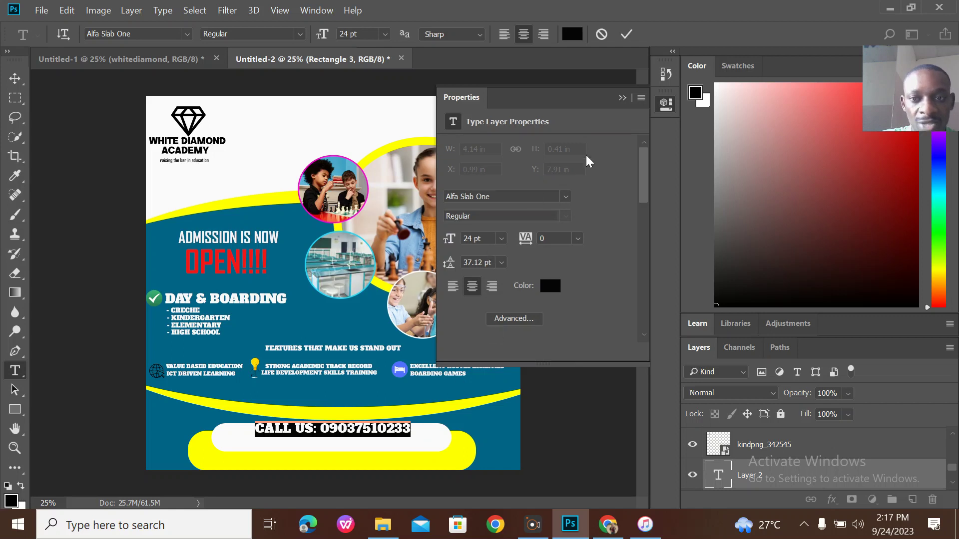
pyautogui.click(626, 34)
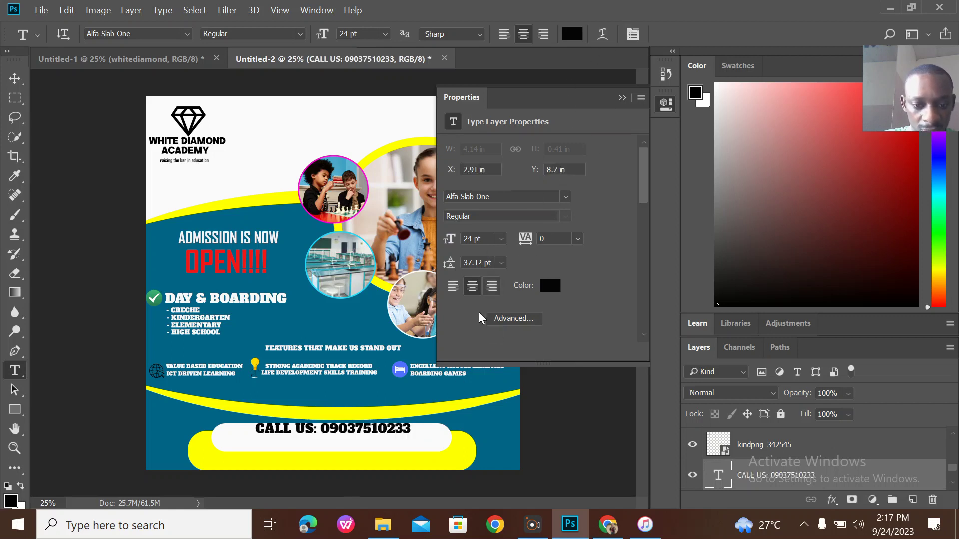
pyautogui.click(229, 444)
pyautogui.write('W')
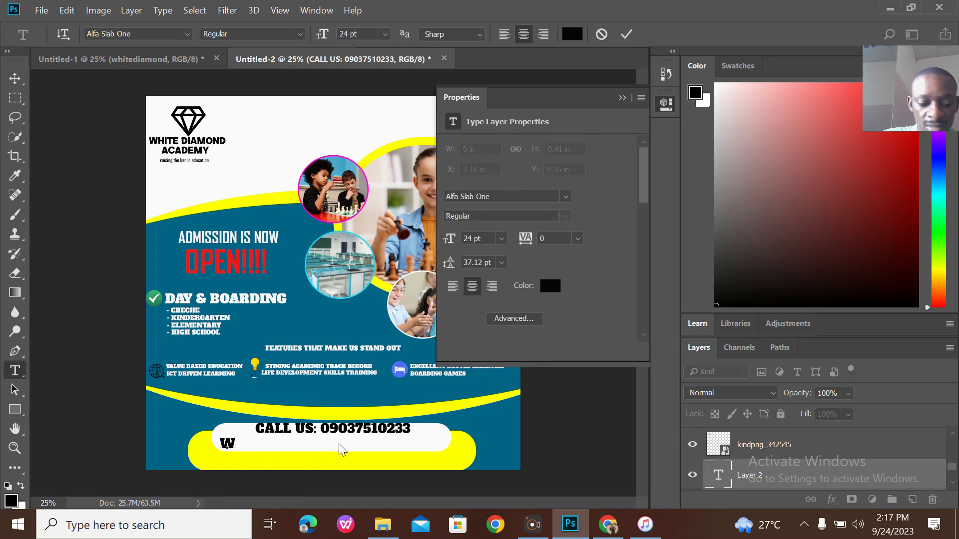
pyautogui.write('EBSITE')
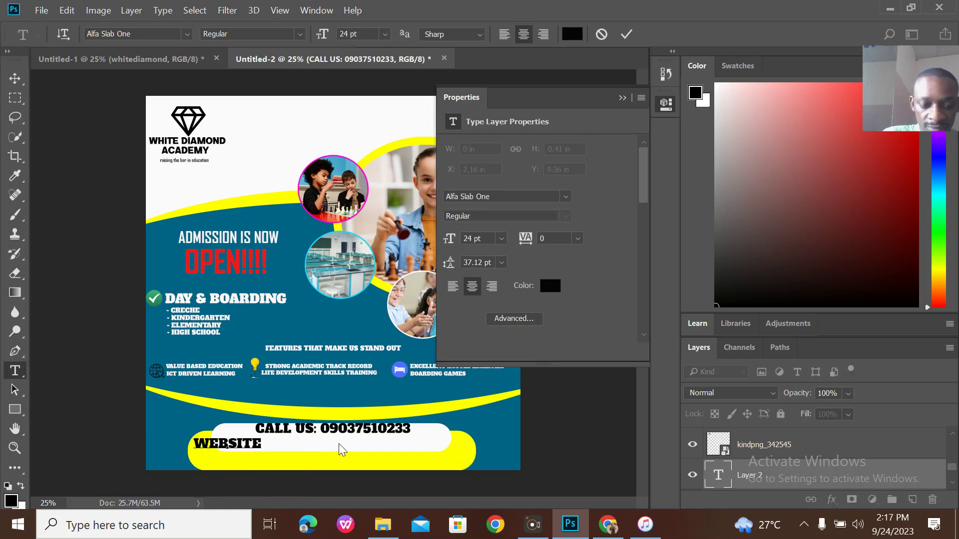
pyautogui.write(': WWW')
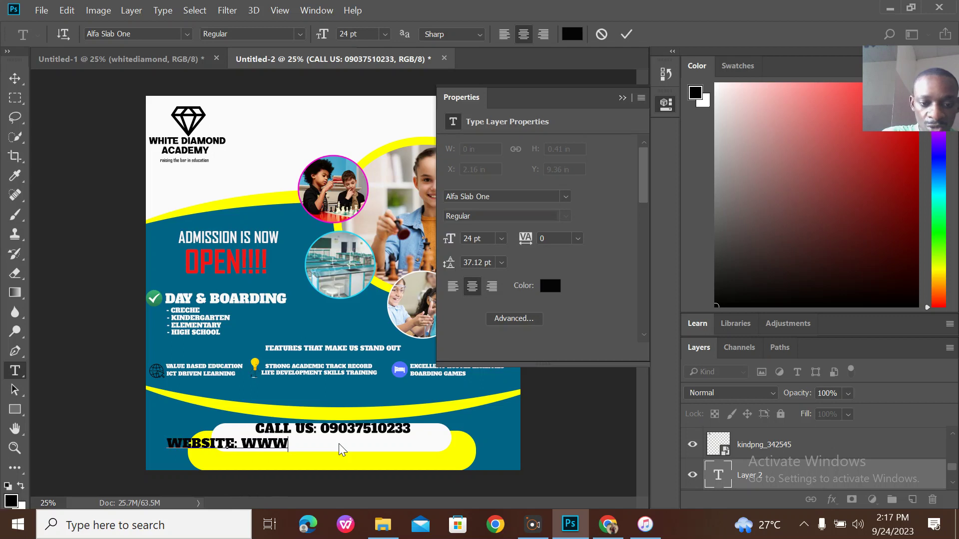
pyautogui.write('.WHITE')
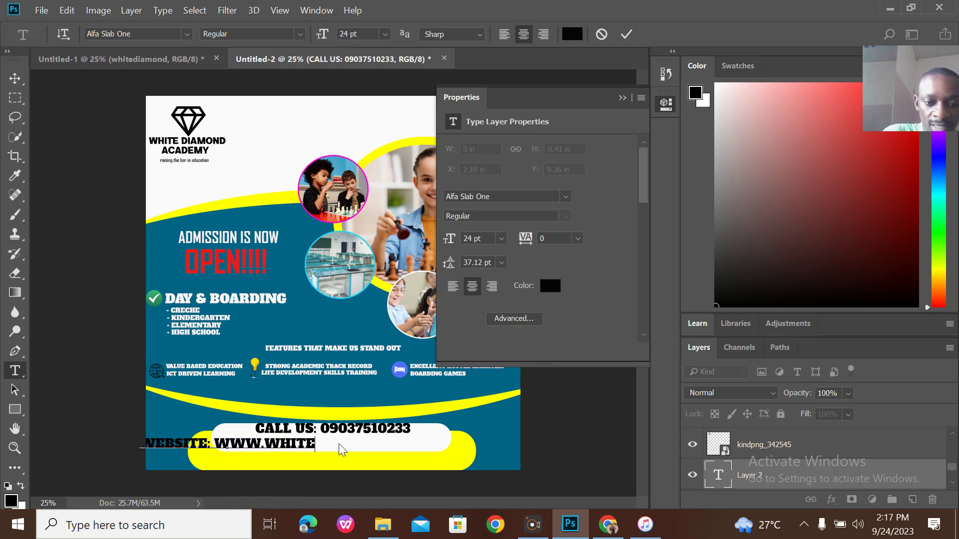
pyautogui.write('DIAMOND')
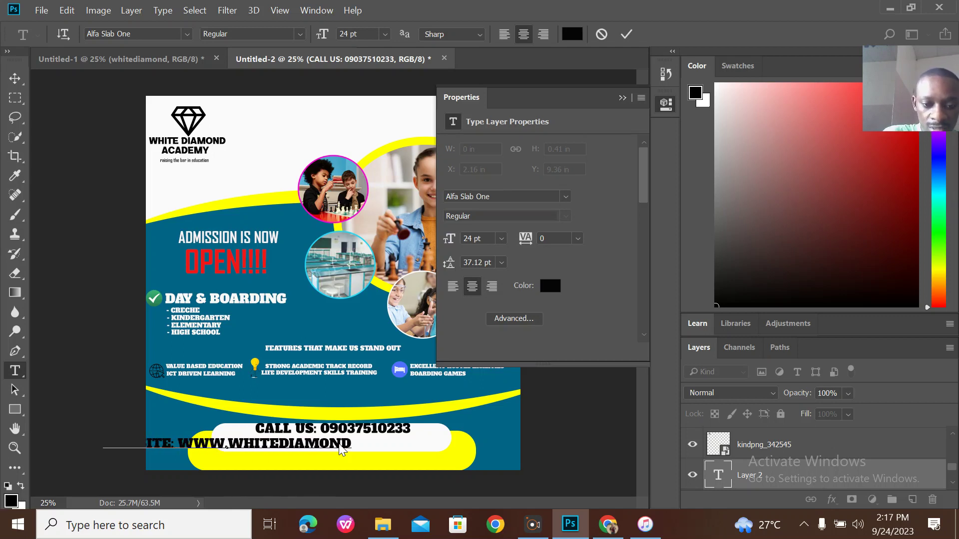
pyautogui.write('ACADEM')
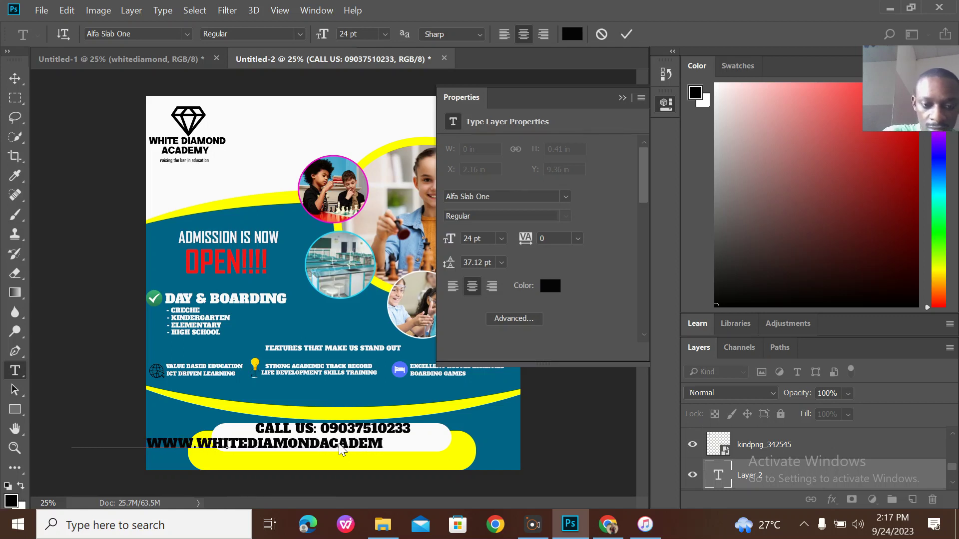
pyautogui.write('Y.COM')
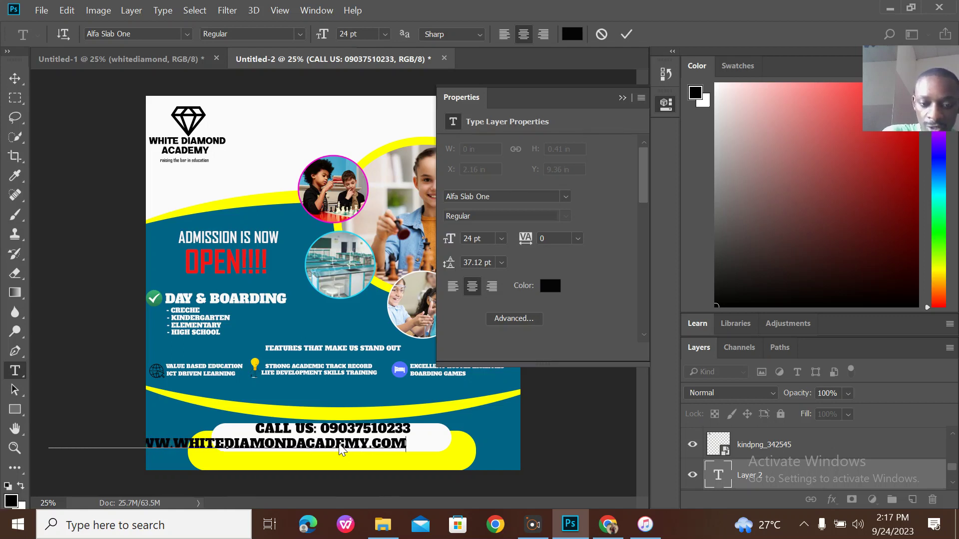
pyautogui.moveTo(417, 452); pyautogui.dragTo(63, 395)
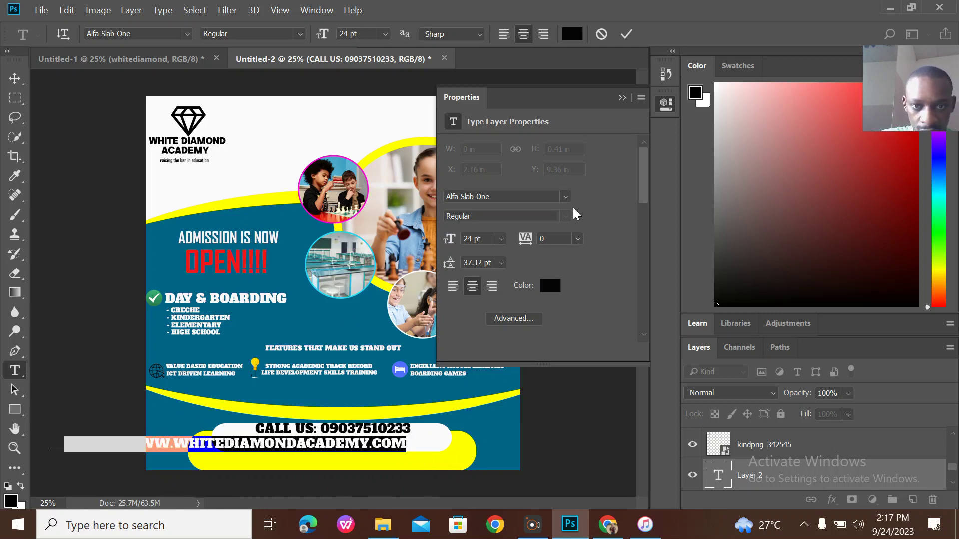
# Shrink the website line to 12 pt, place it under the phone number, then view the reference flyer.
pyautogui.click(386, 34)
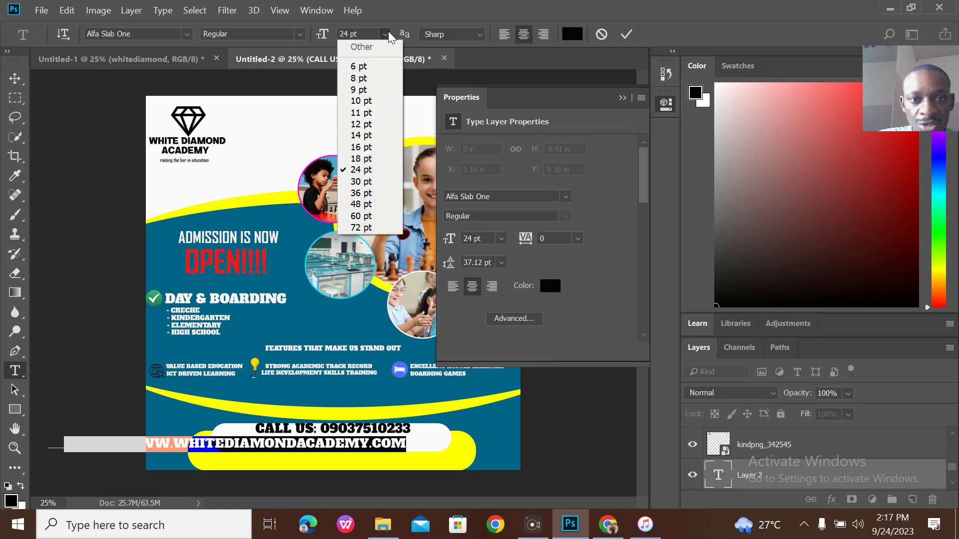
pyautogui.click(370, 124)
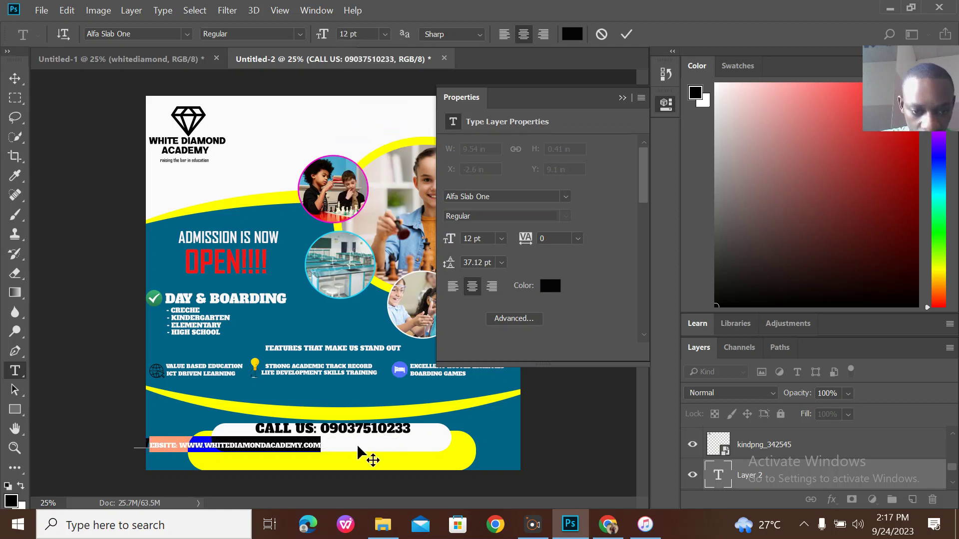
pyautogui.moveTo(354, 452); pyautogui.dragTo(457, 448)
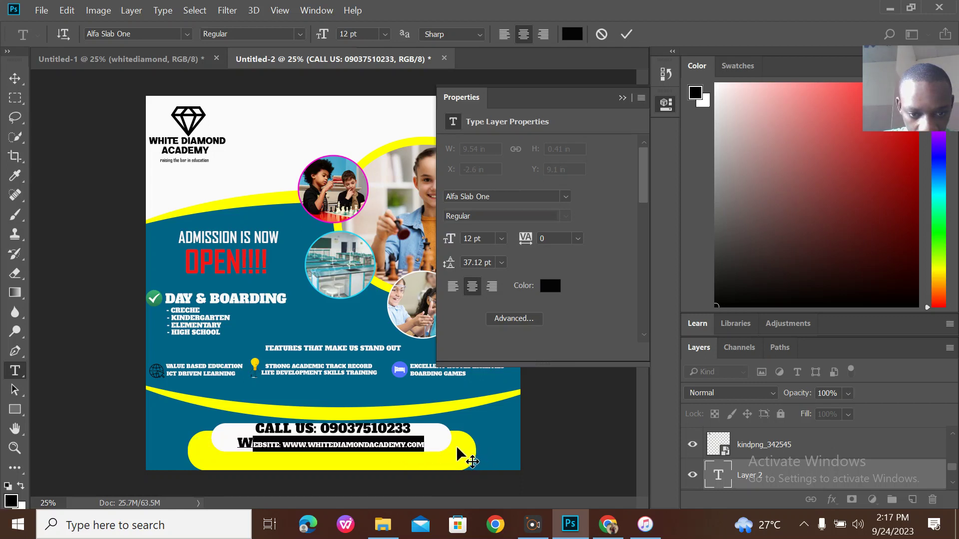
pyautogui.click(626, 34)
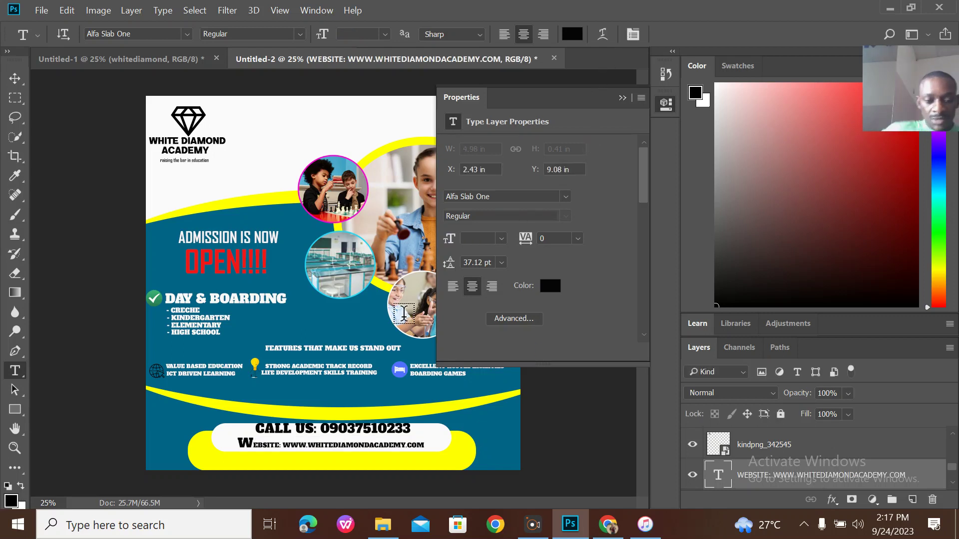
pyautogui.click(166, 64)
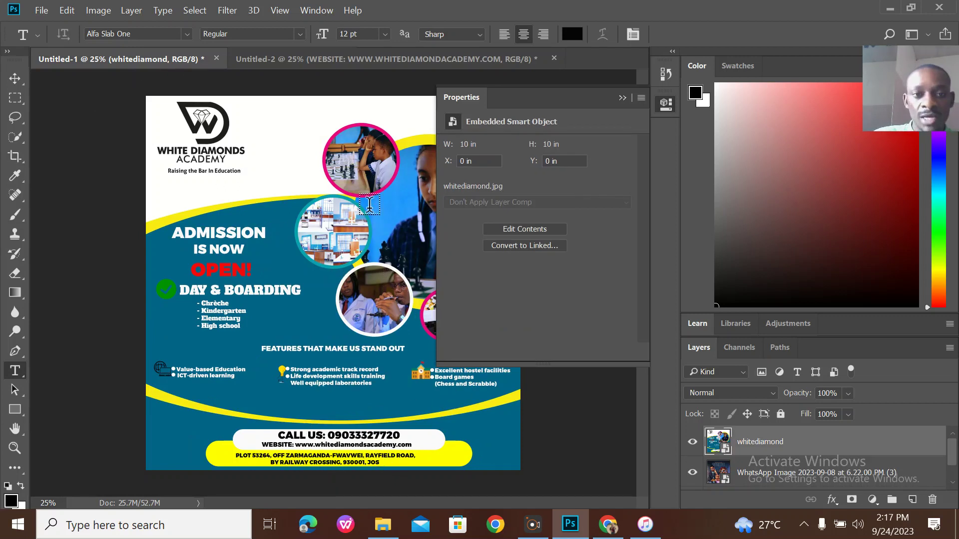
# Type 'JOS. PLATEAU STATE' as a new text line on the yellow band.
pyautogui.click(350, 53)
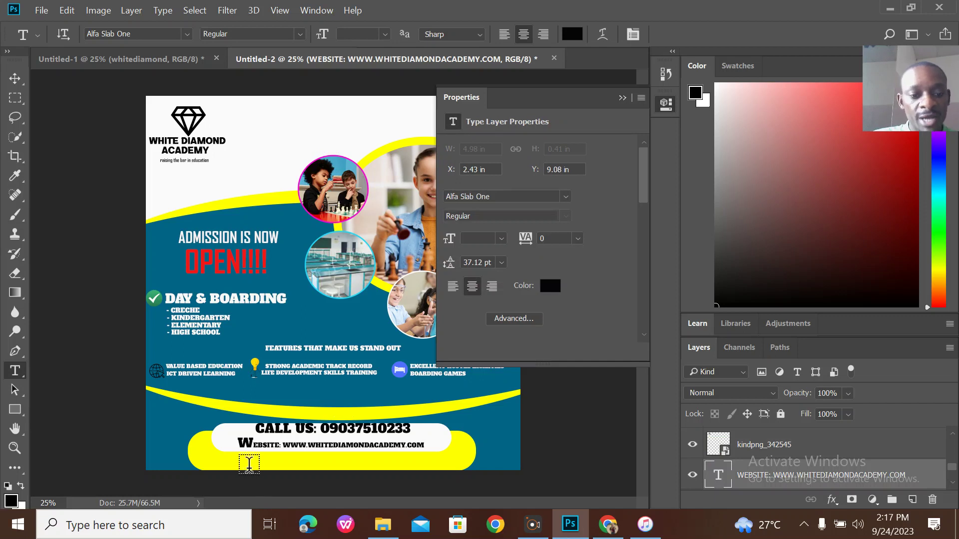
pyautogui.click(249, 466)
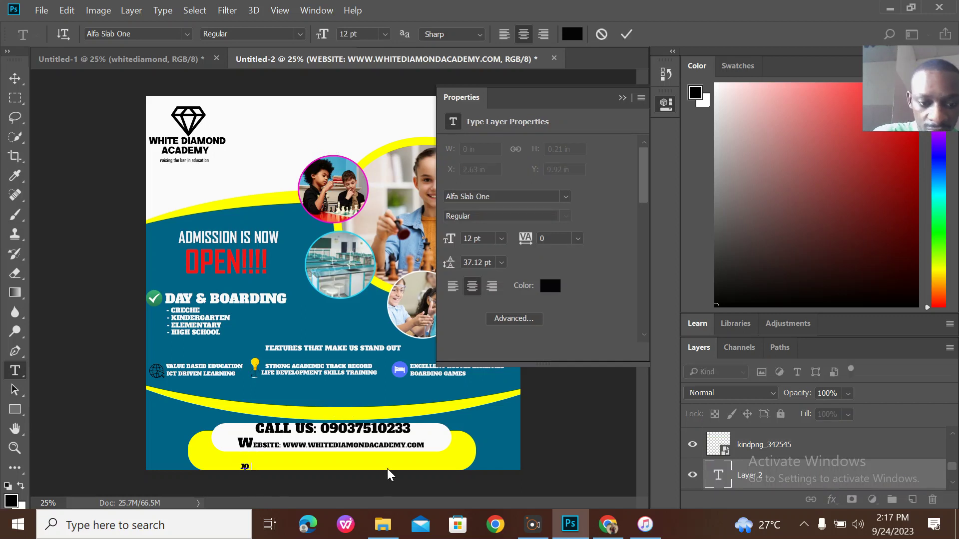
pyautogui.write('JOS. PLA')
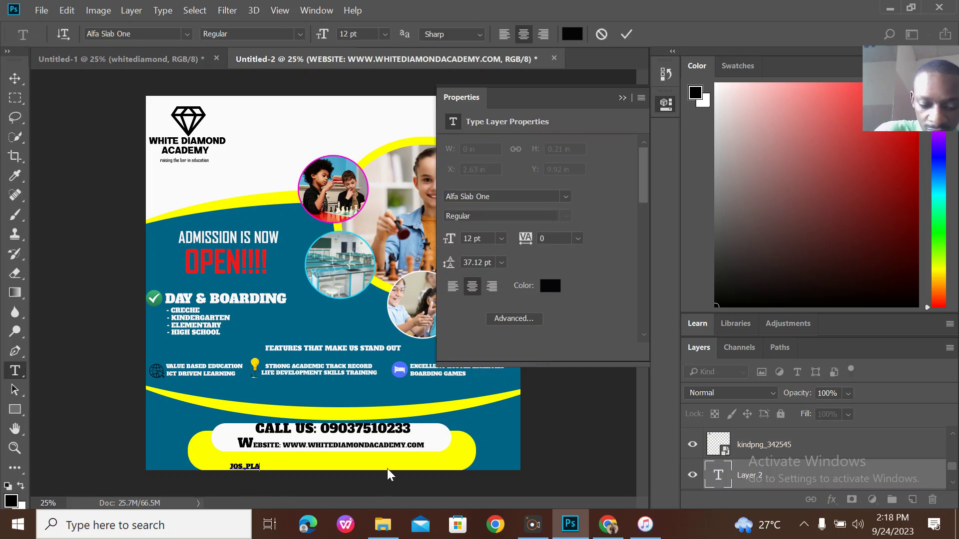
pyautogui.write('TEAU STATE')
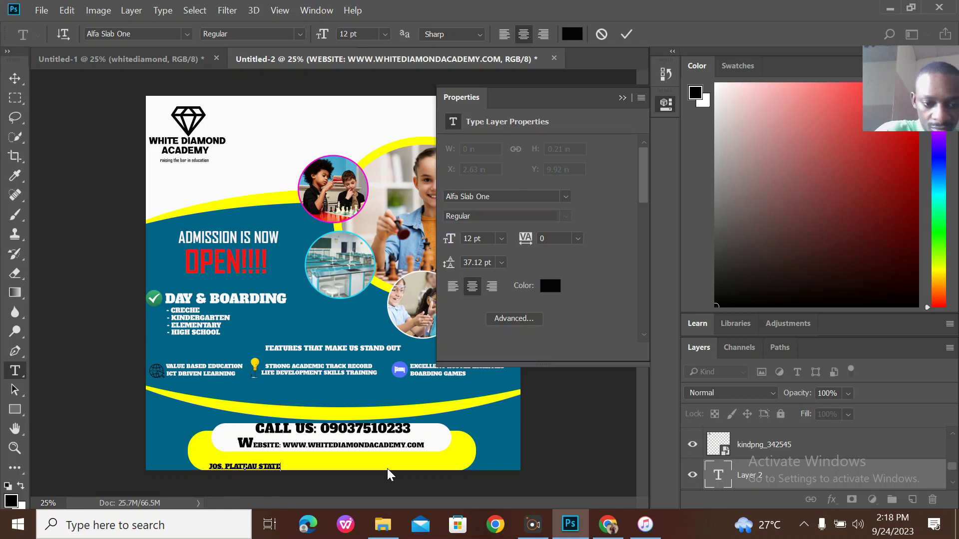
pyautogui.click(338, 475)
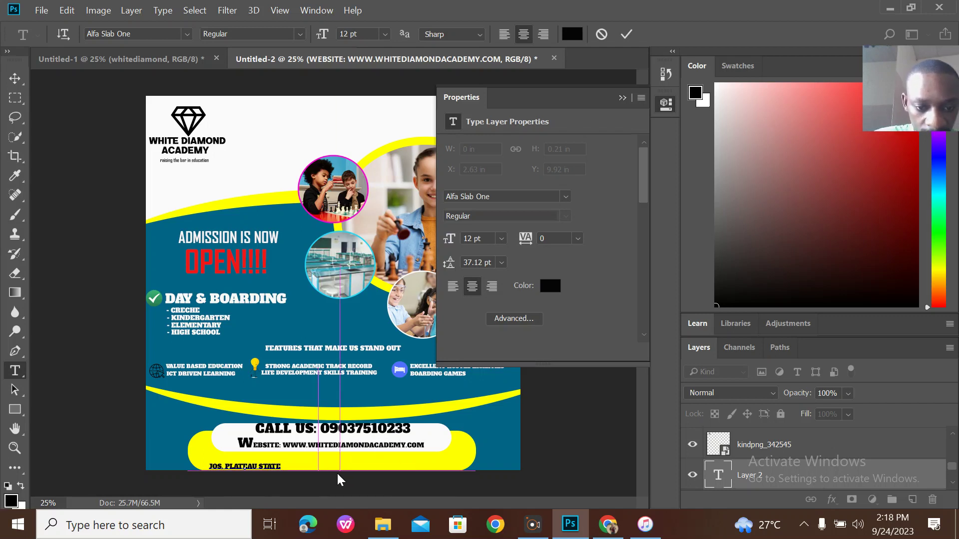
pyautogui.press('Escape')
# Centre the location text on the yellow band below the website line.
pyautogui.click(273, 463)
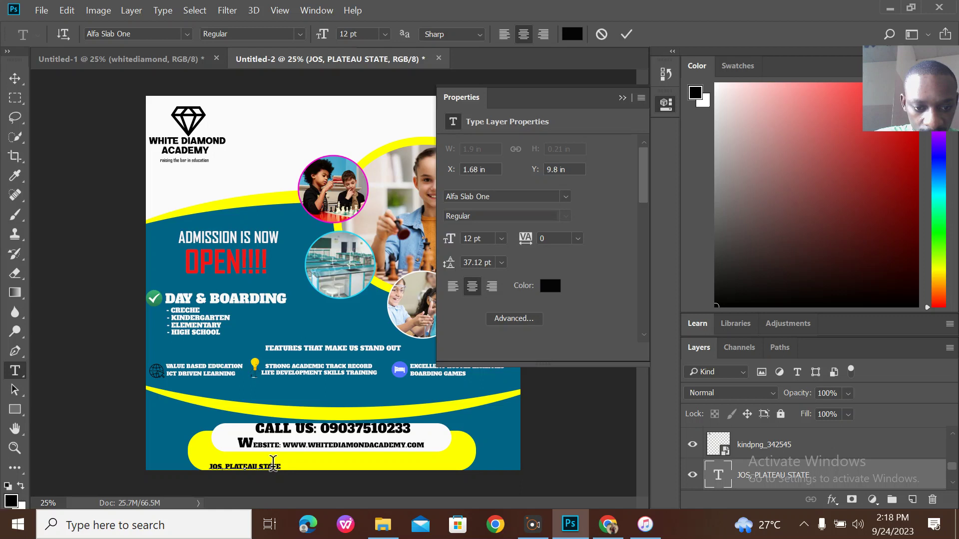
pyautogui.moveTo(295, 472); pyautogui.dragTo(379, 465)
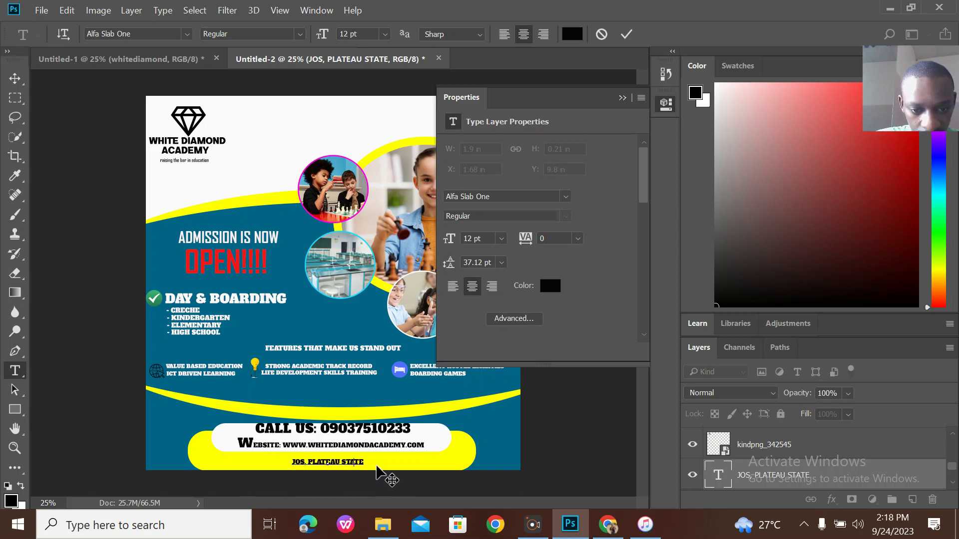
pyautogui.click(626, 33)
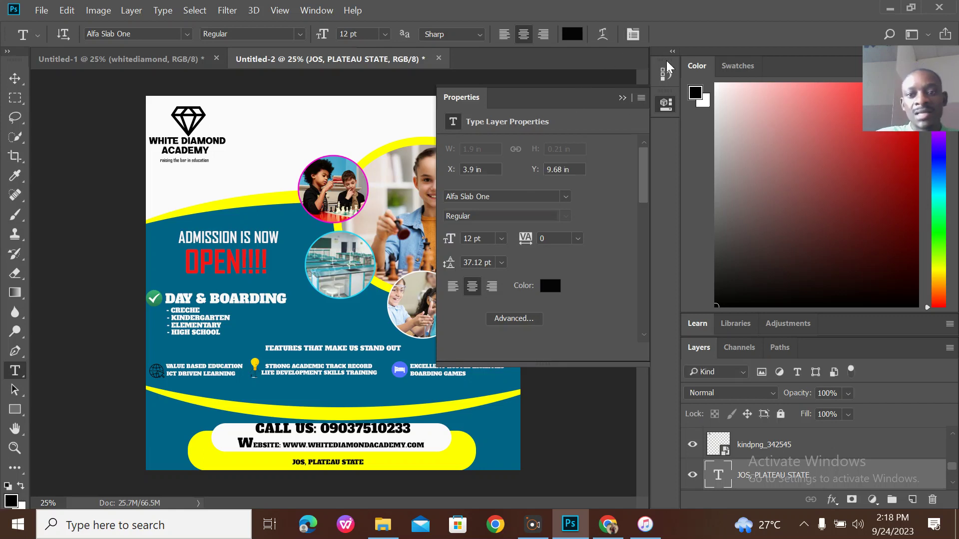
pyautogui.click(623, 98)
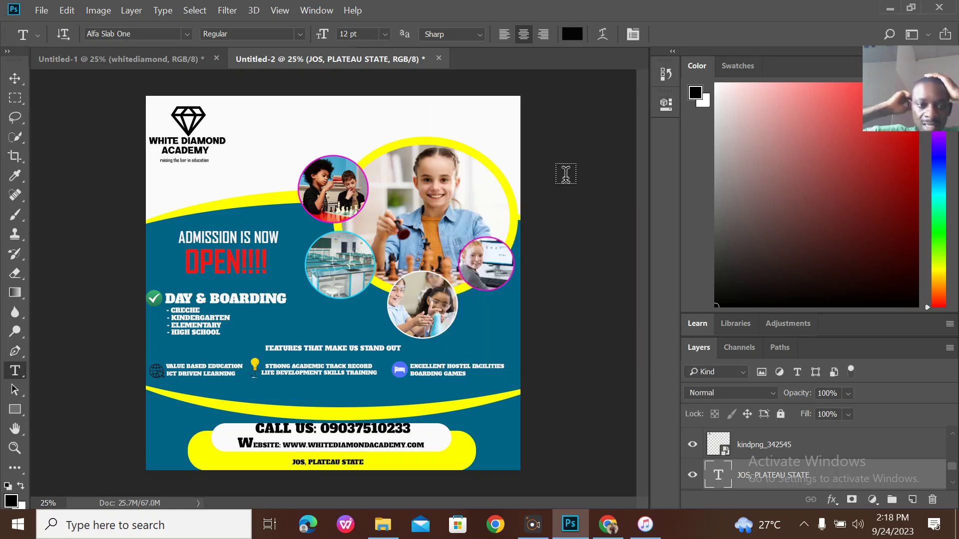